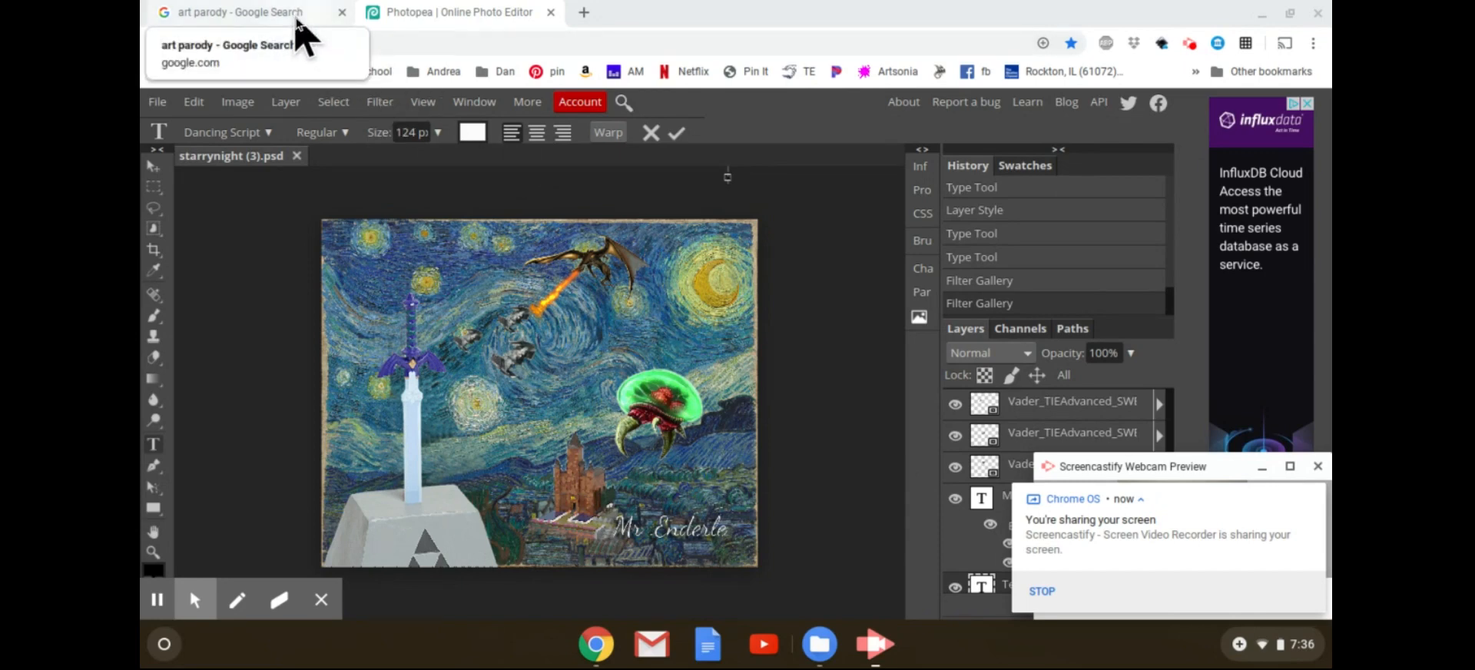
Browse the art parody image results for examples of altered famous paintings and glance at the Starry Night composite in Photopea.
click(297, 23)
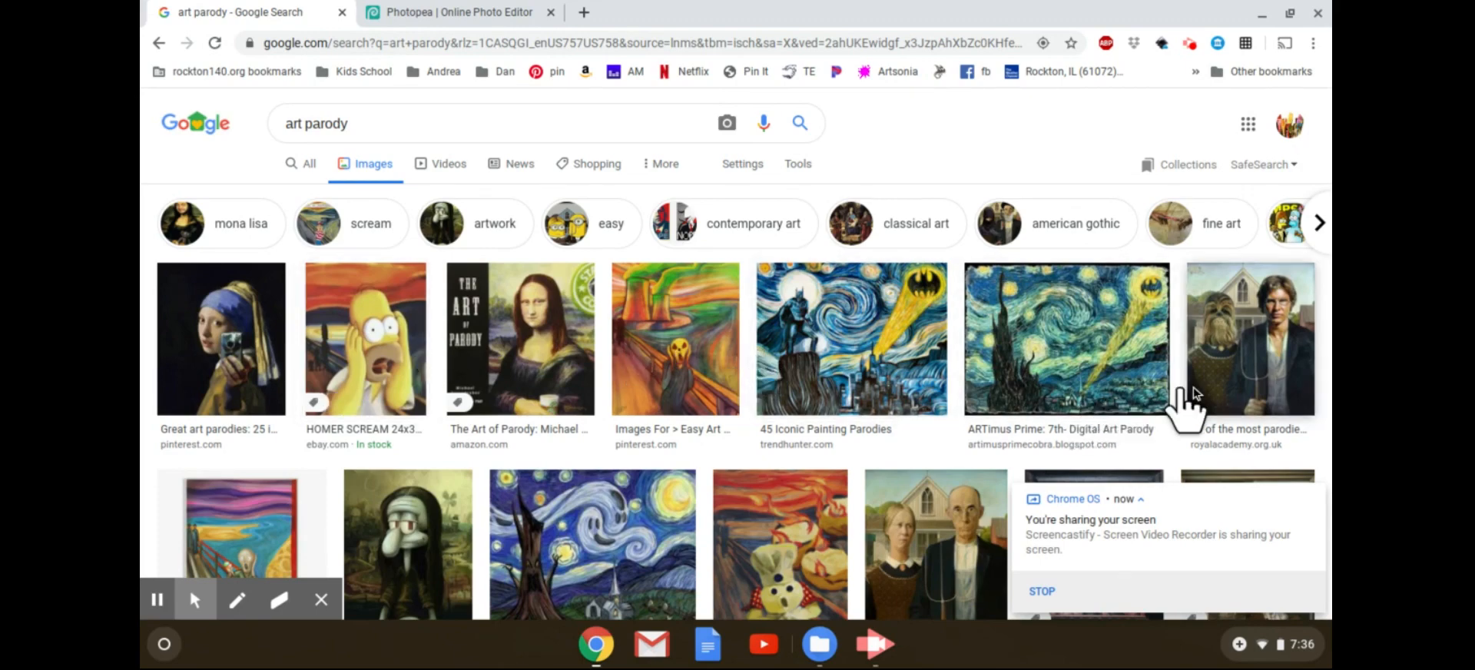
scroll(1239, 369, down, 2)
scroll(1087, 402, down, 1)
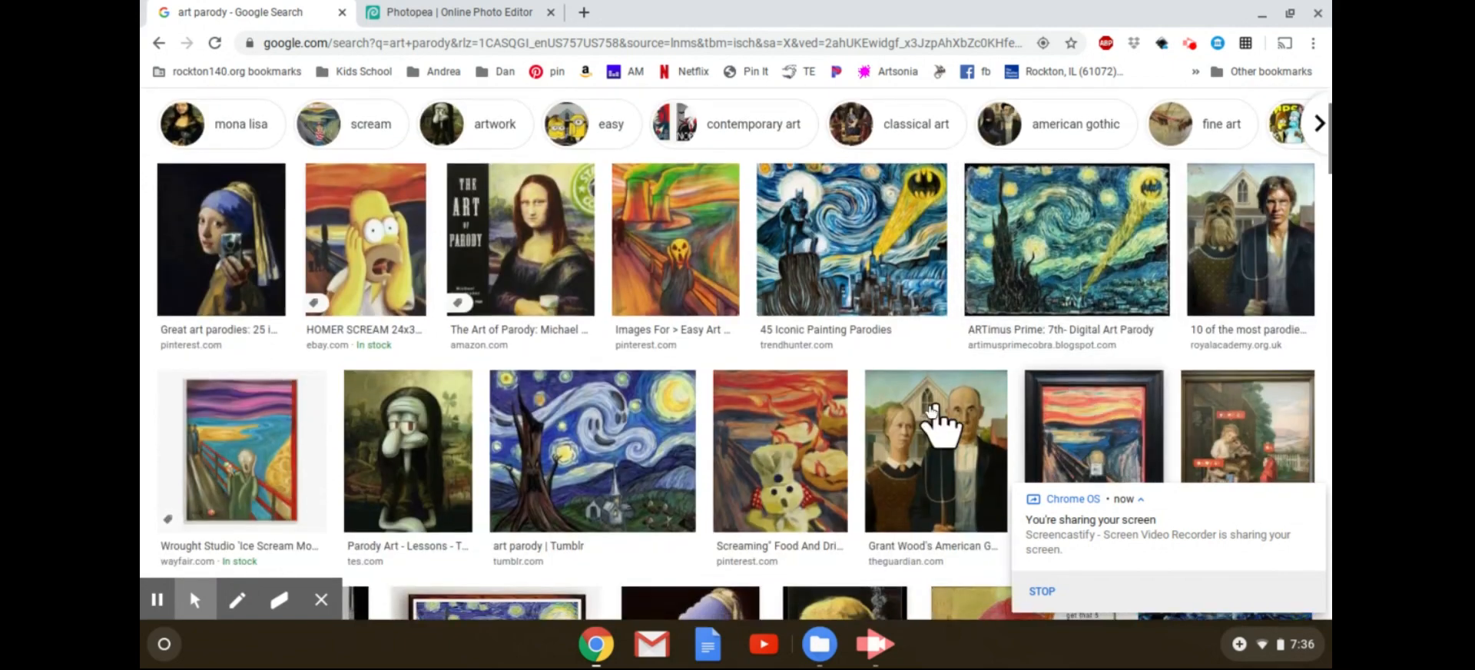
scroll(760, 484, down, 1)
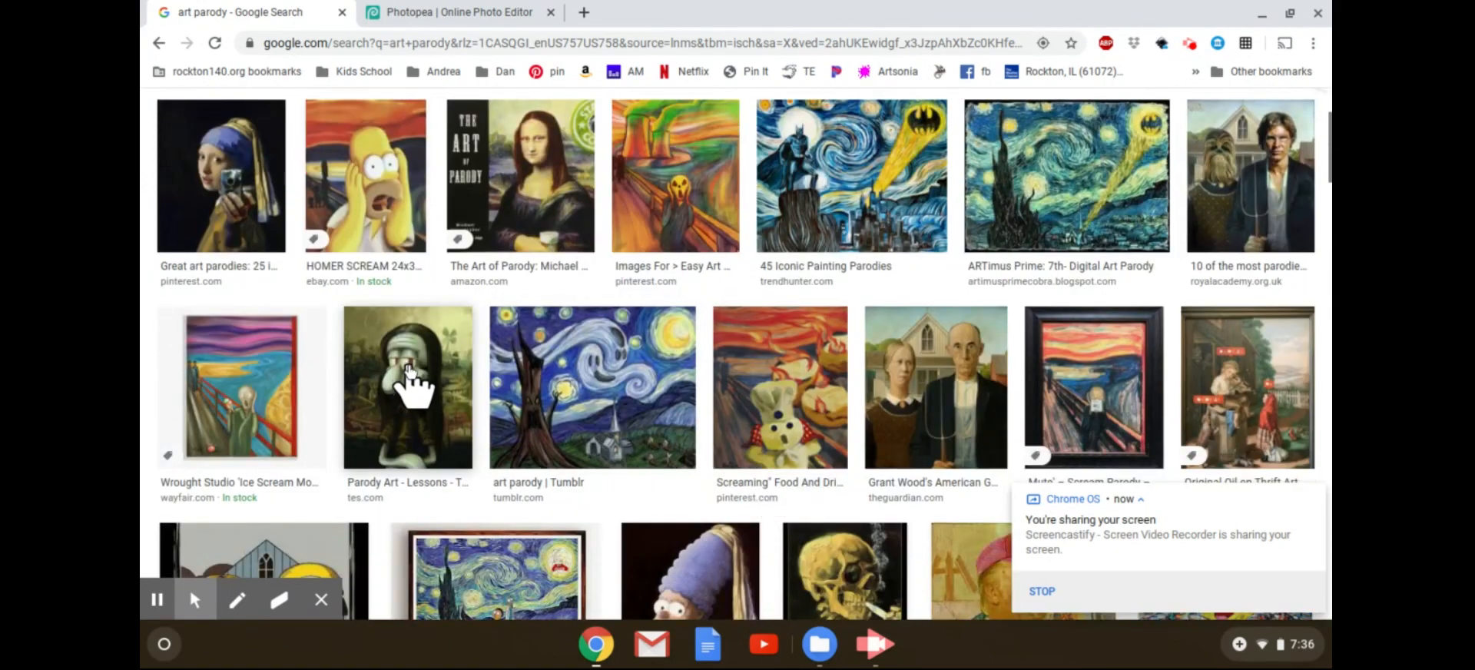
scroll(413, 381, down, 1)
scroll(409, 380, down, 2)
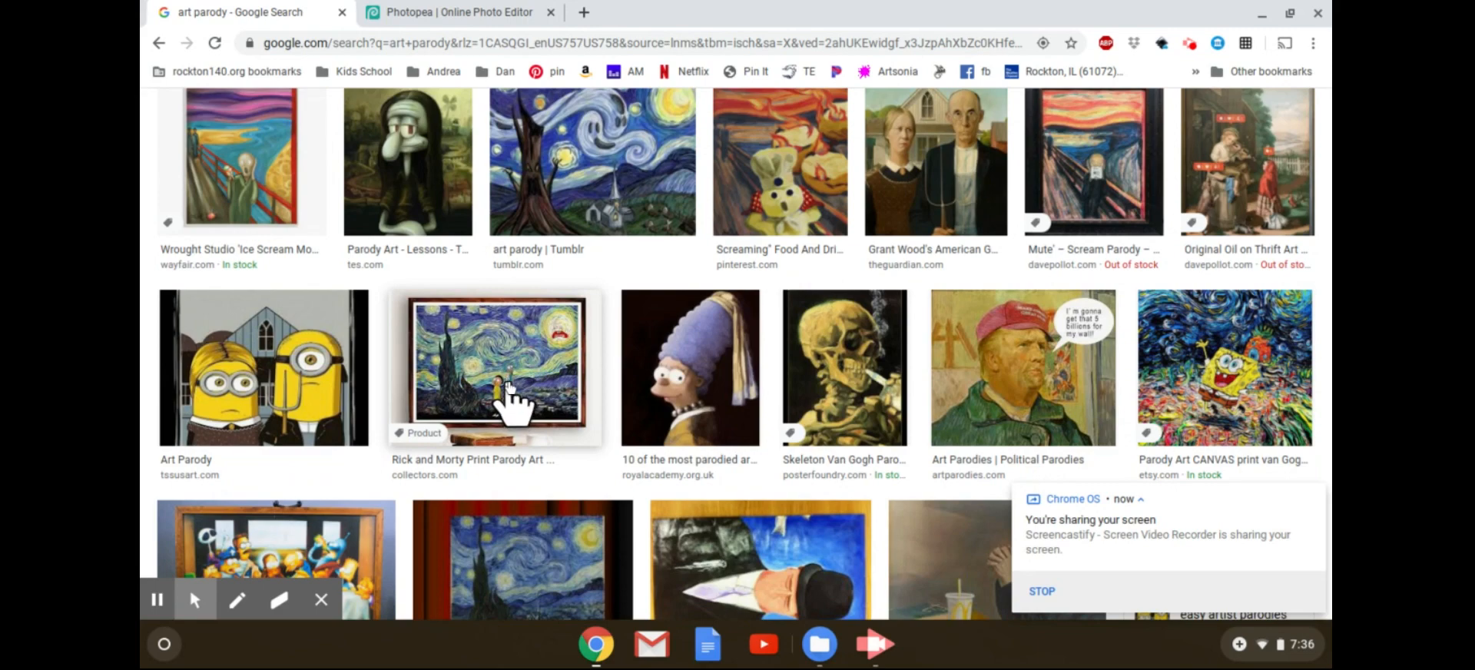
scroll(486, 376, down, 2)
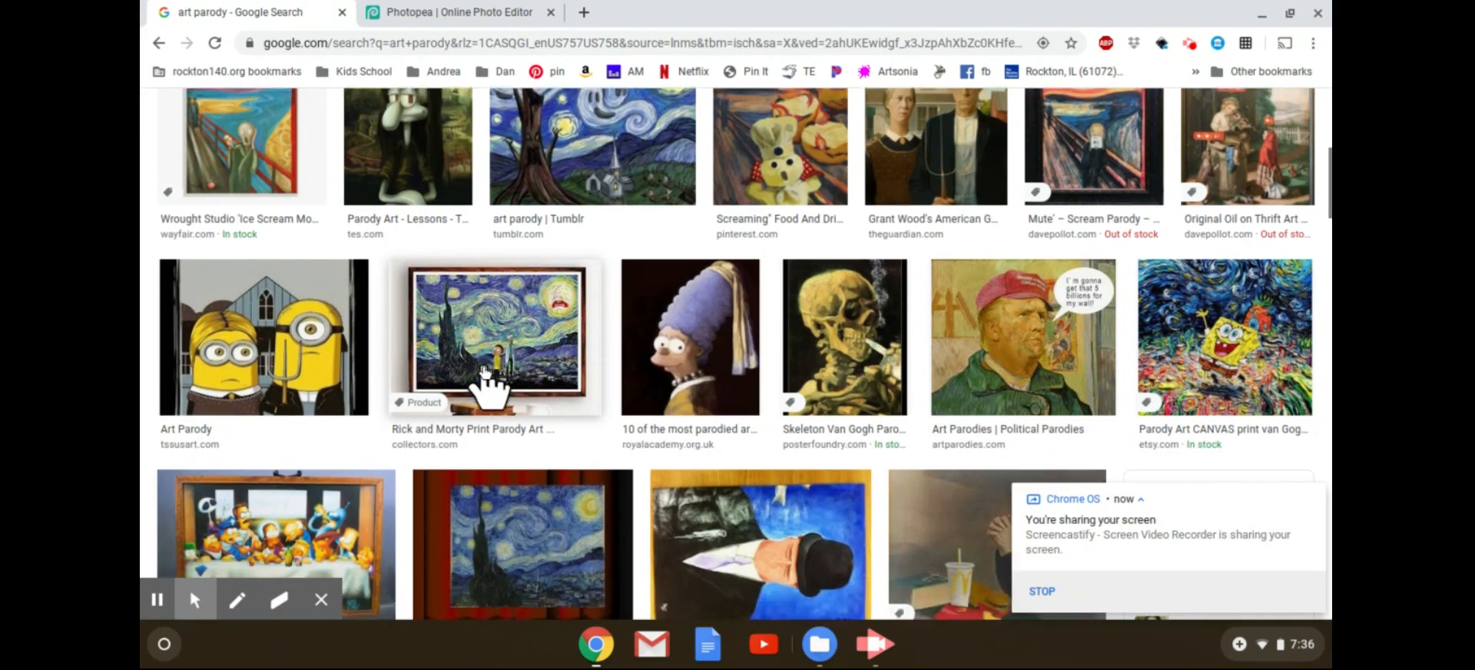
scroll(486, 367, down, 4)
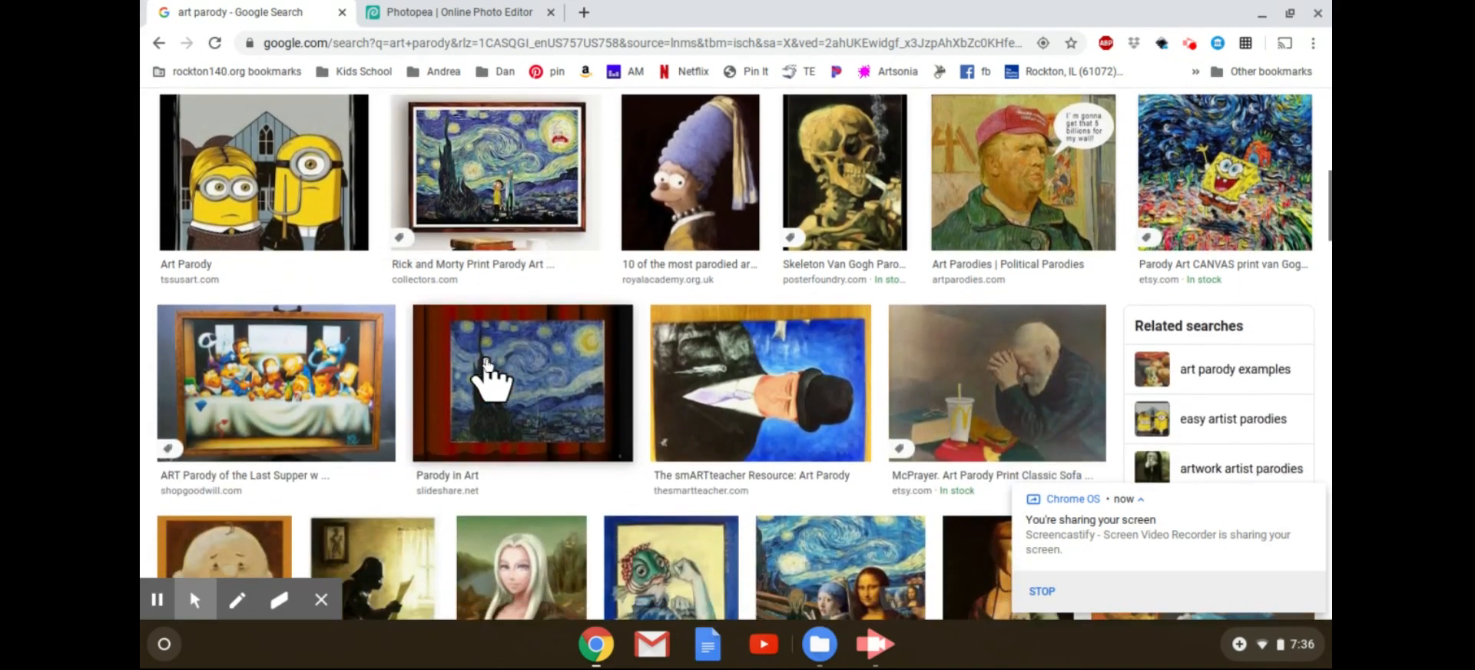
scroll(486, 367, down, 2)
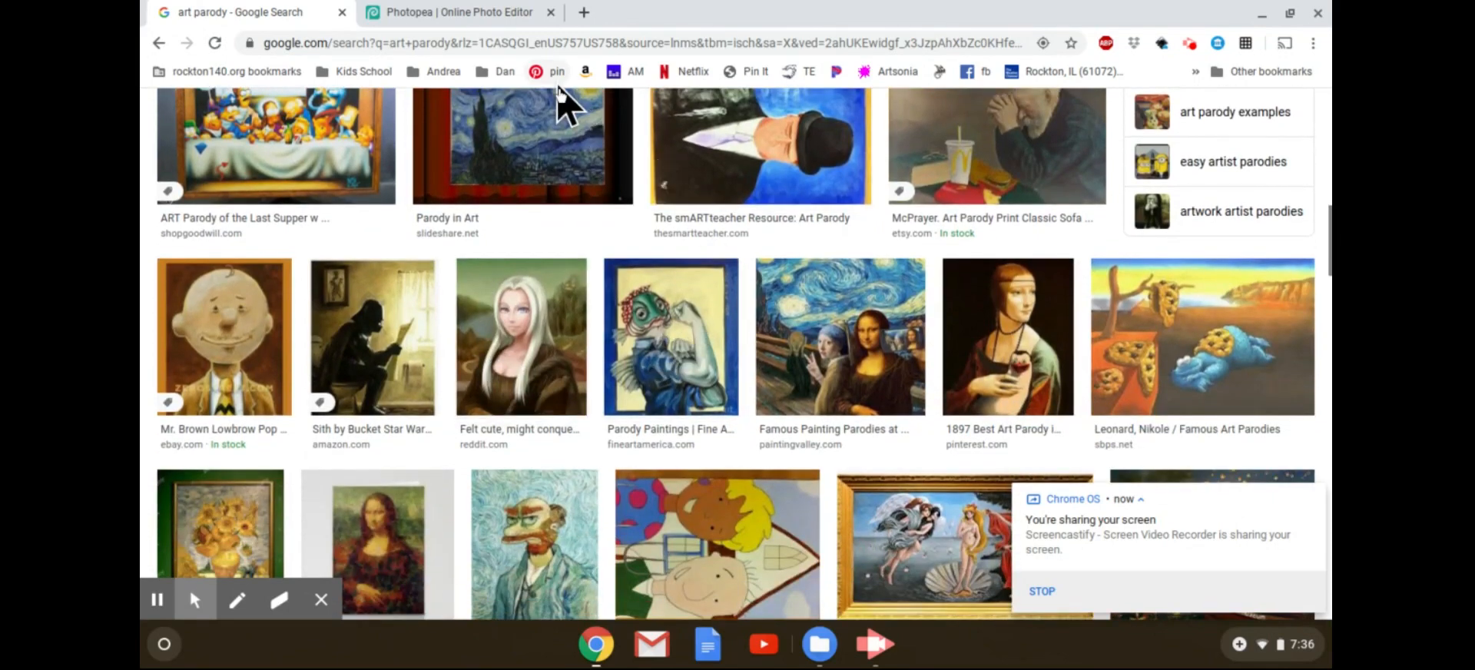
scroll(626, 297, down, 2)
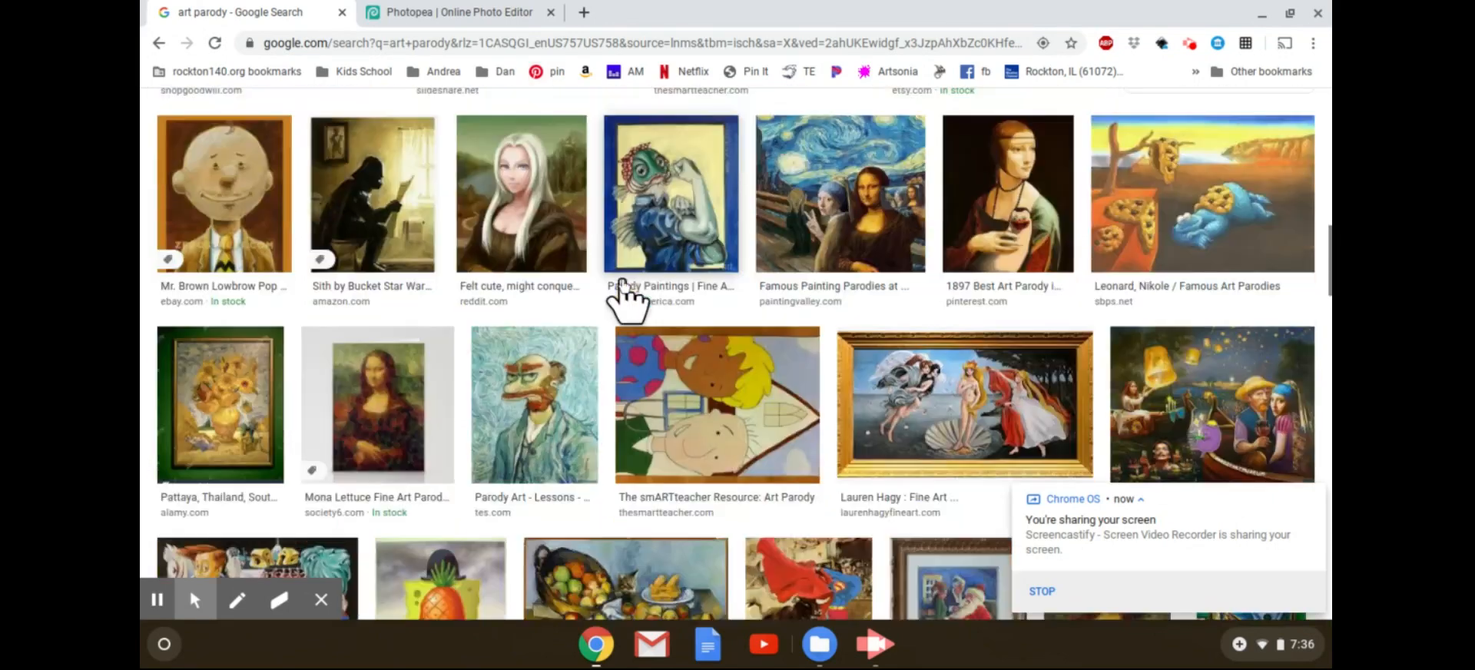
scroll(638, 315, up, 5)
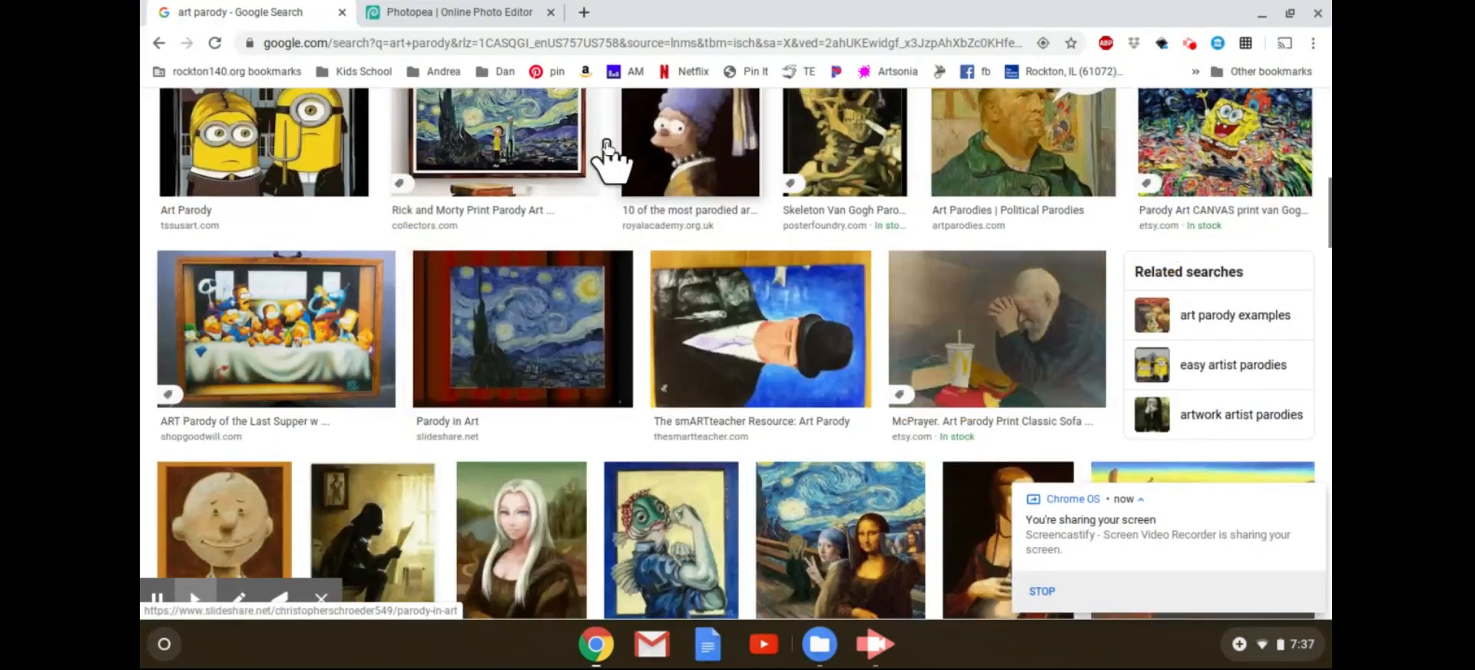
click(463, 17)
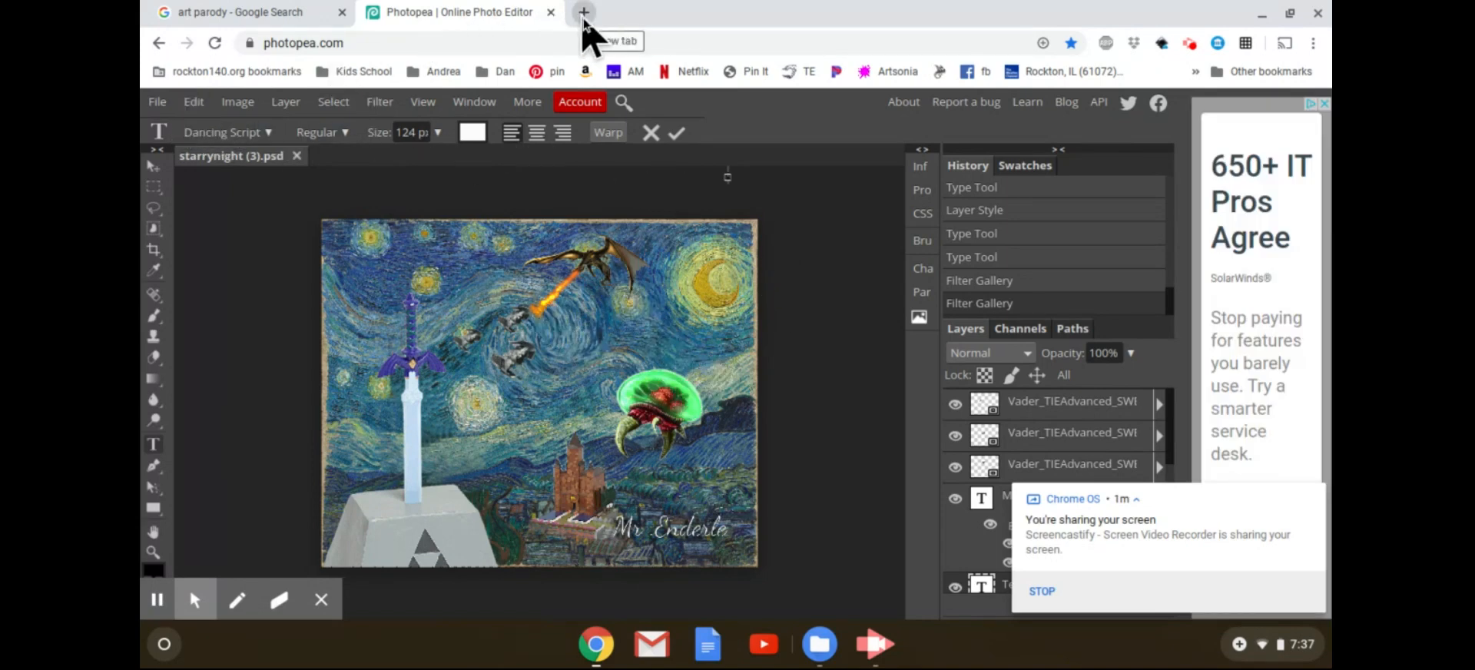
click(261, 13)
scroll(530, 235, down, 5)
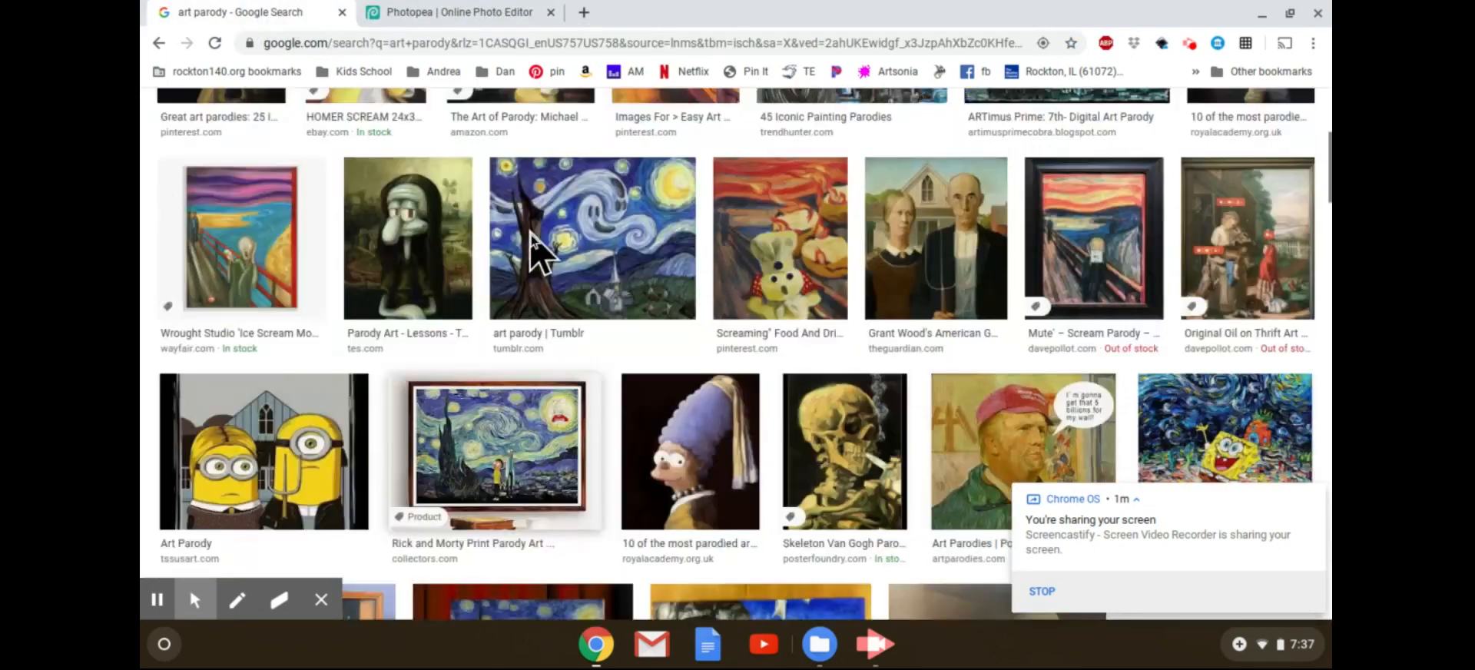
scroll(534, 247, up, 5)
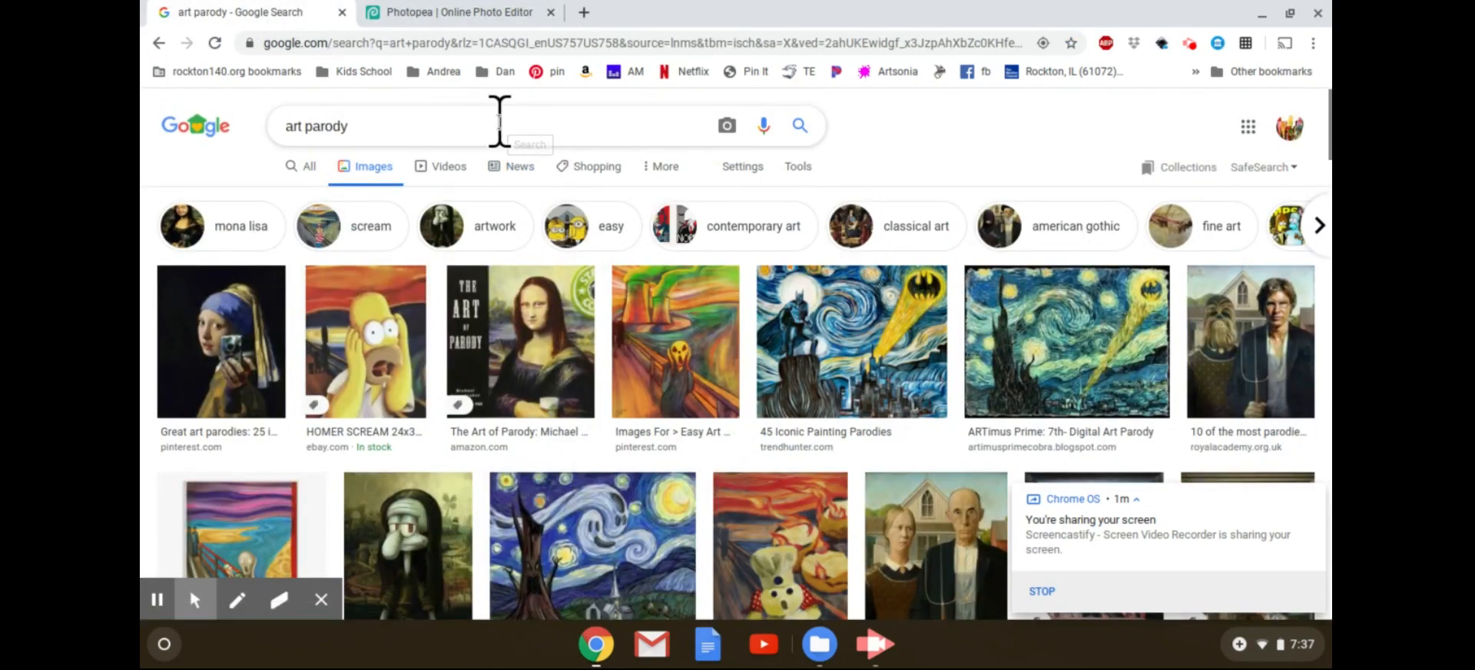
Replace the image search query with "starry night" and run the search.
triple_click(450, 115)
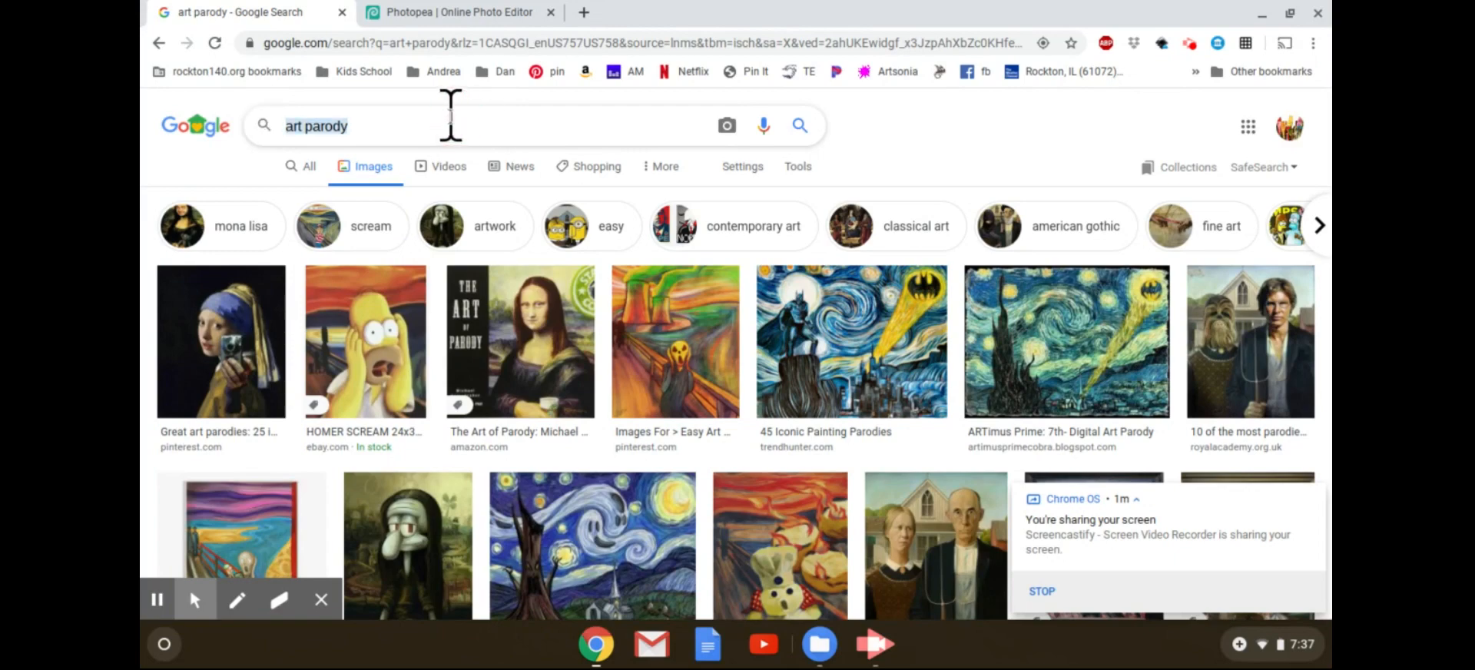
text(s)
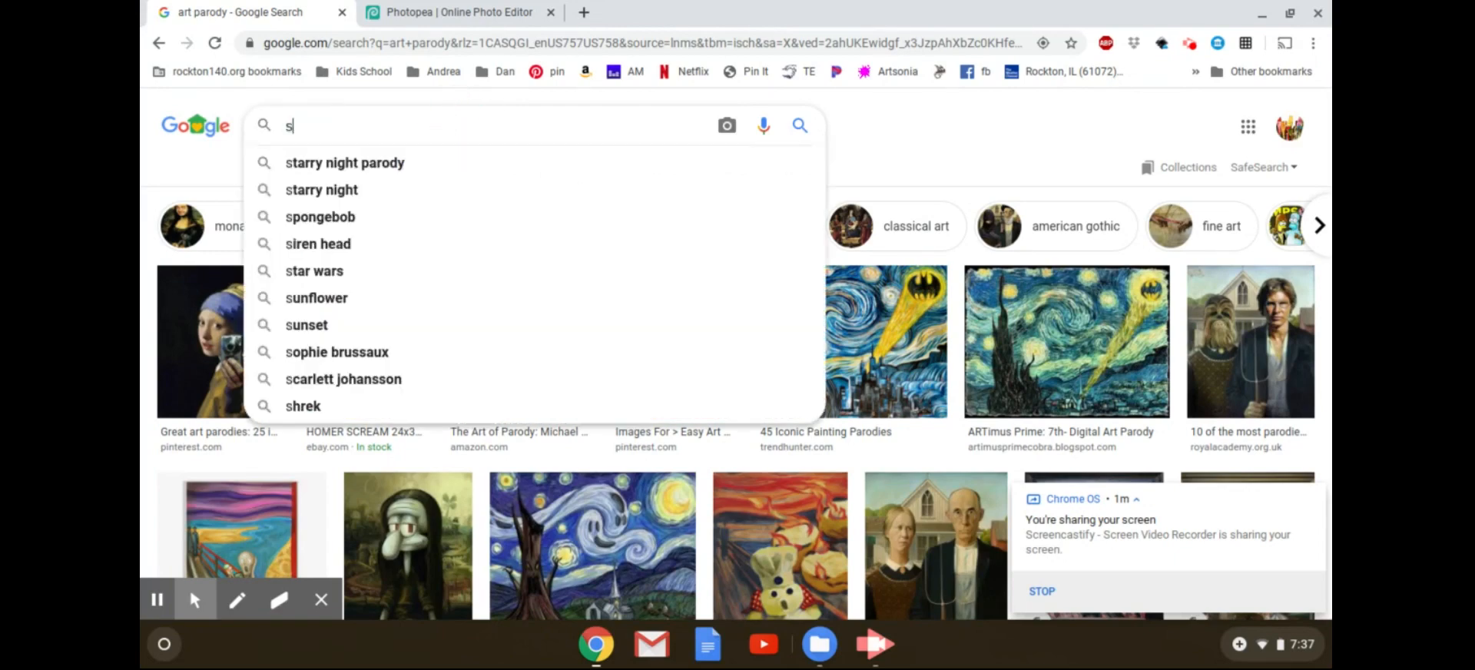
text(tarry night)
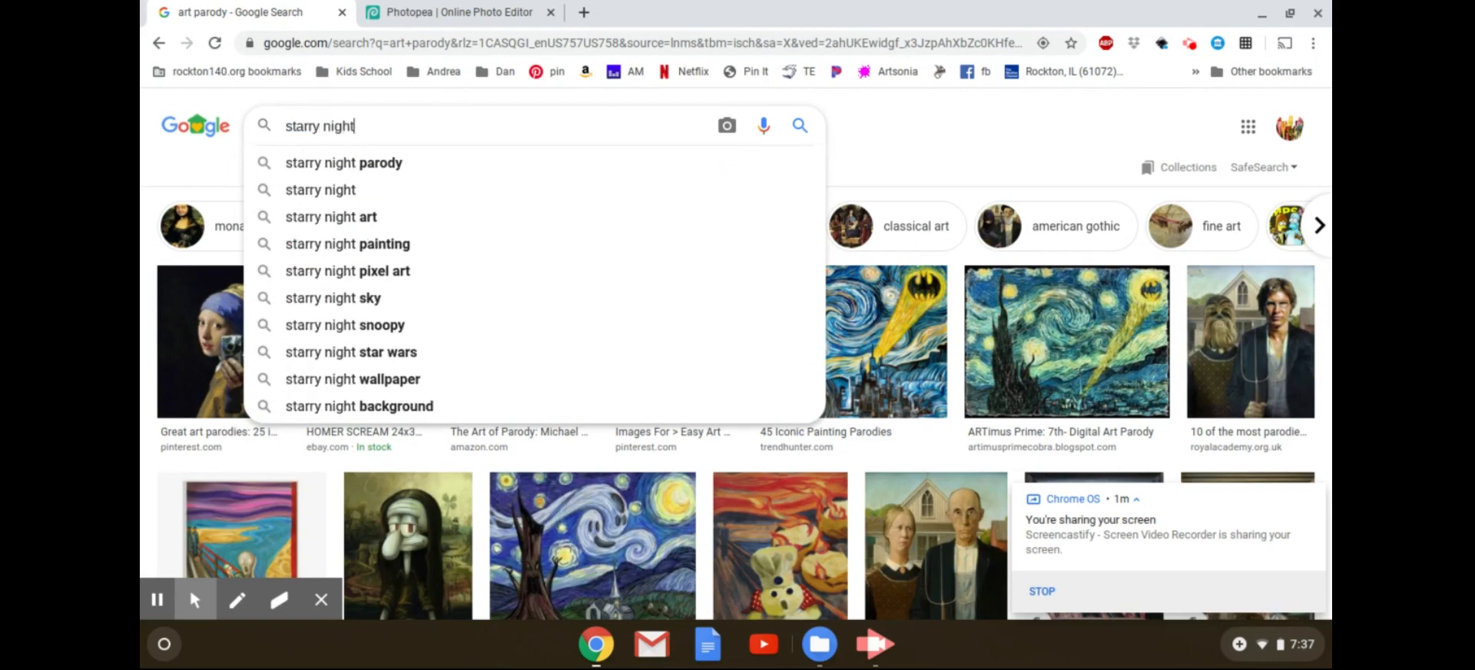
key(Return)
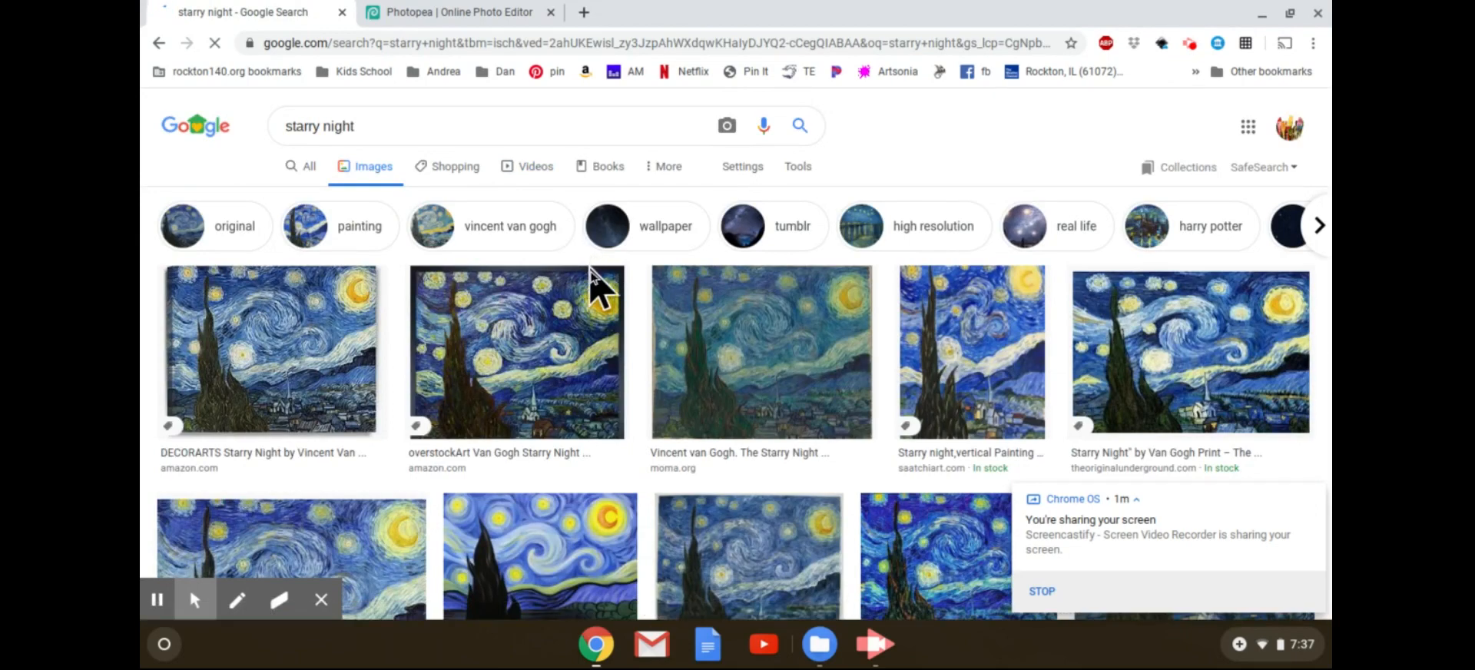
Open the large preview of MoMA's Starry Night image from the results and dismiss the screen-sharing notification.
scroll(593, 295, down, 1)
scroll(593, 295, down, 2)
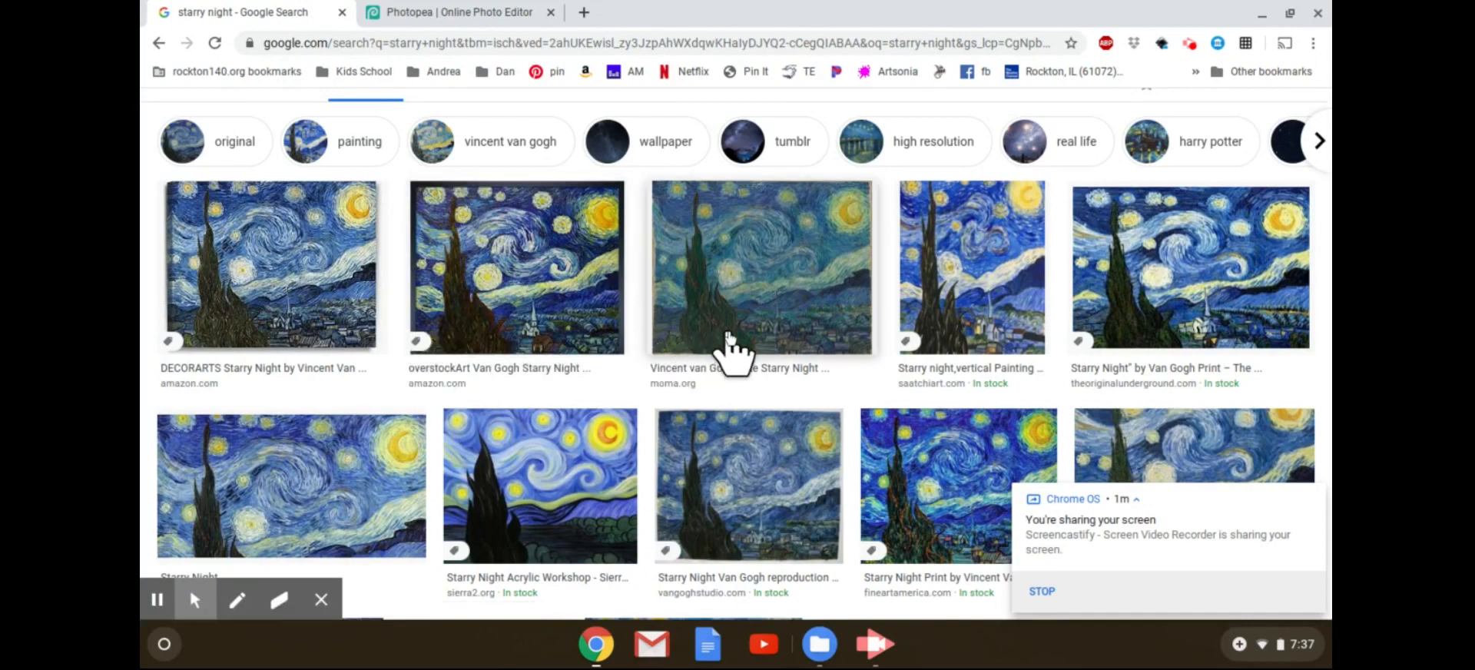
scroll(803, 331, down, 2)
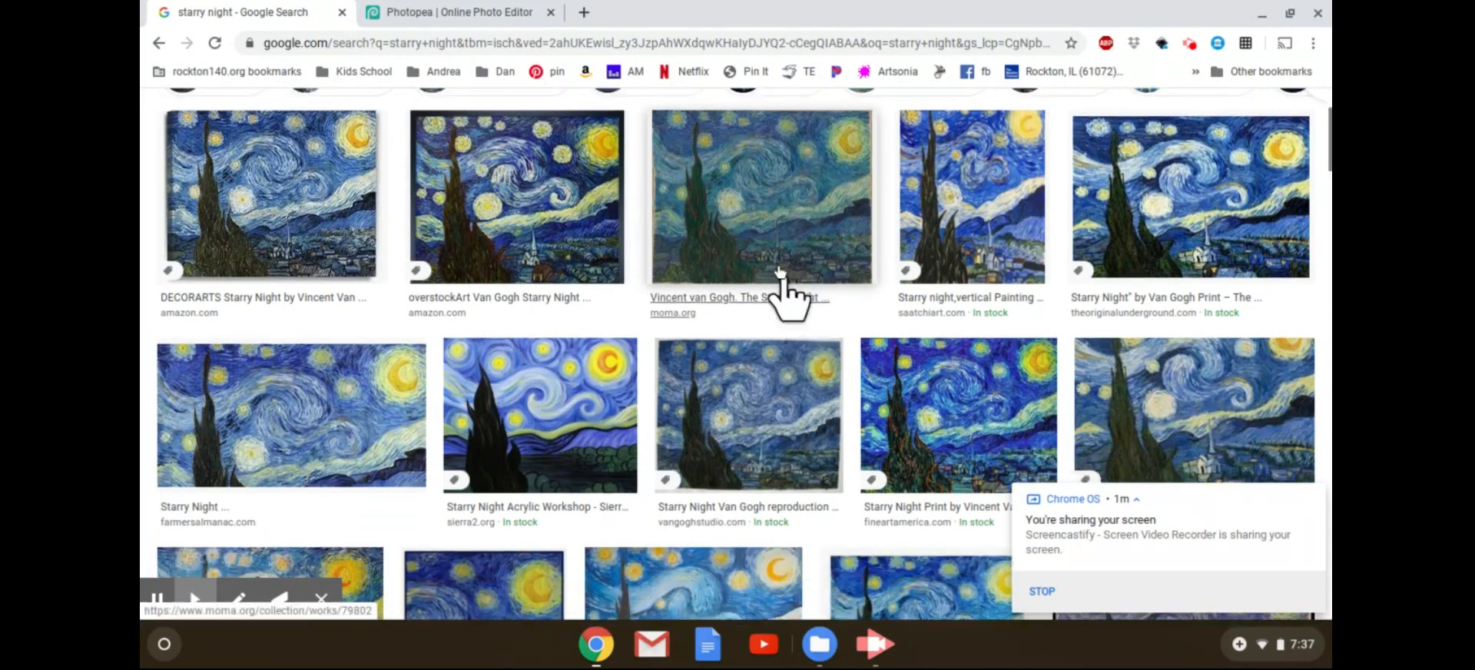
click(729, 245)
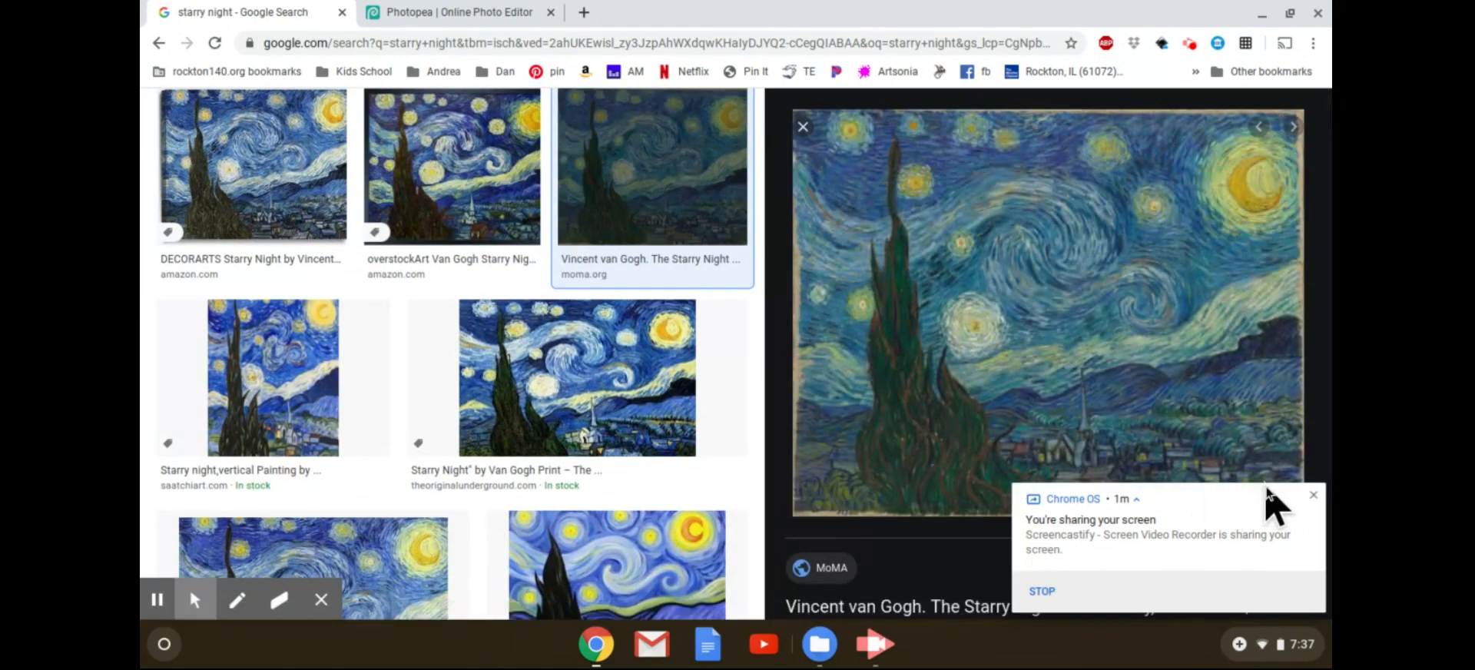
click(1313, 495)
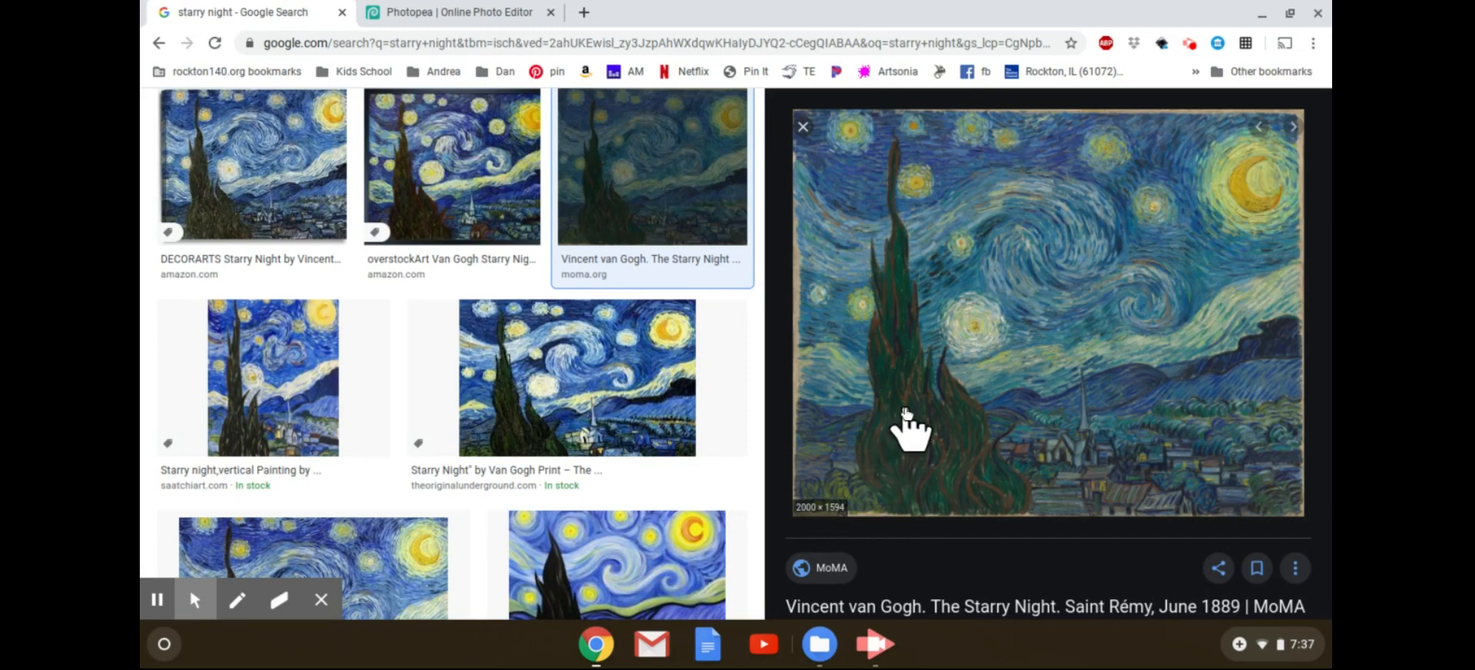
Save the previewed MoMA painting to the Downloads folder as "starry night image.jpg".
right_click(963, 347)
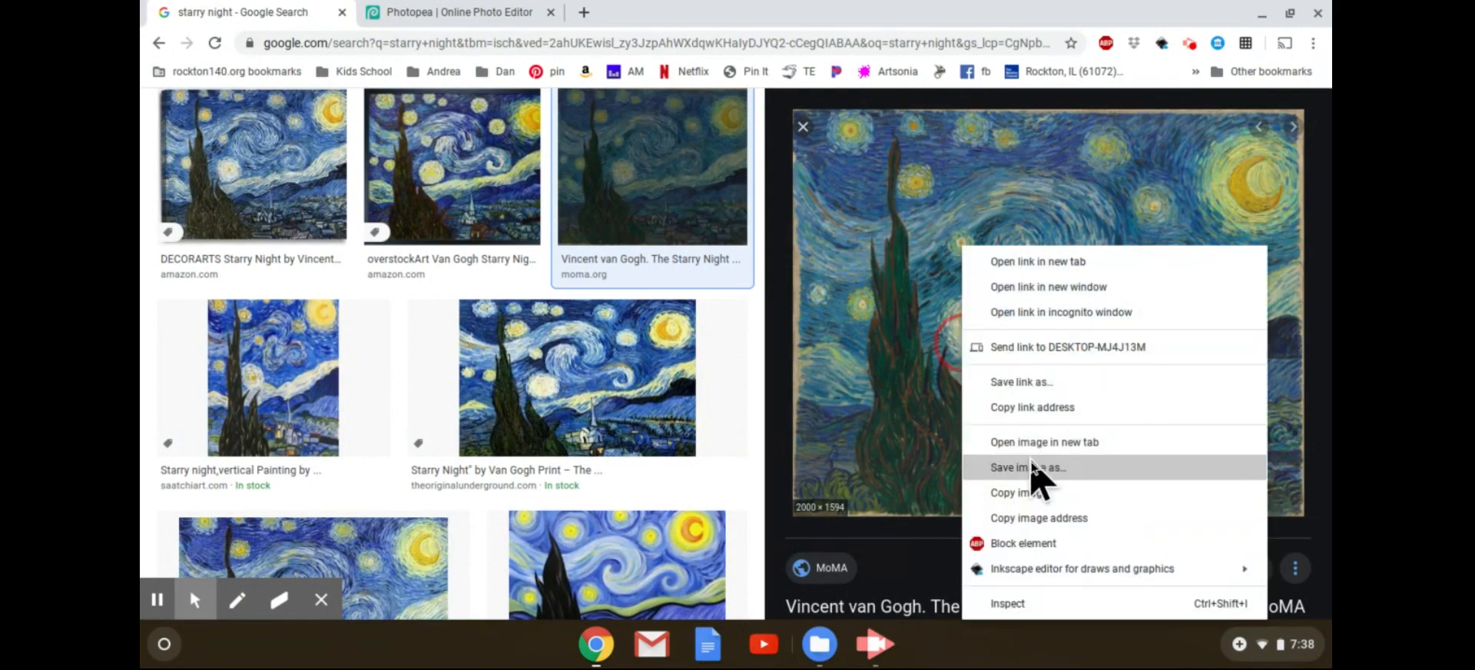
click(909, 308)
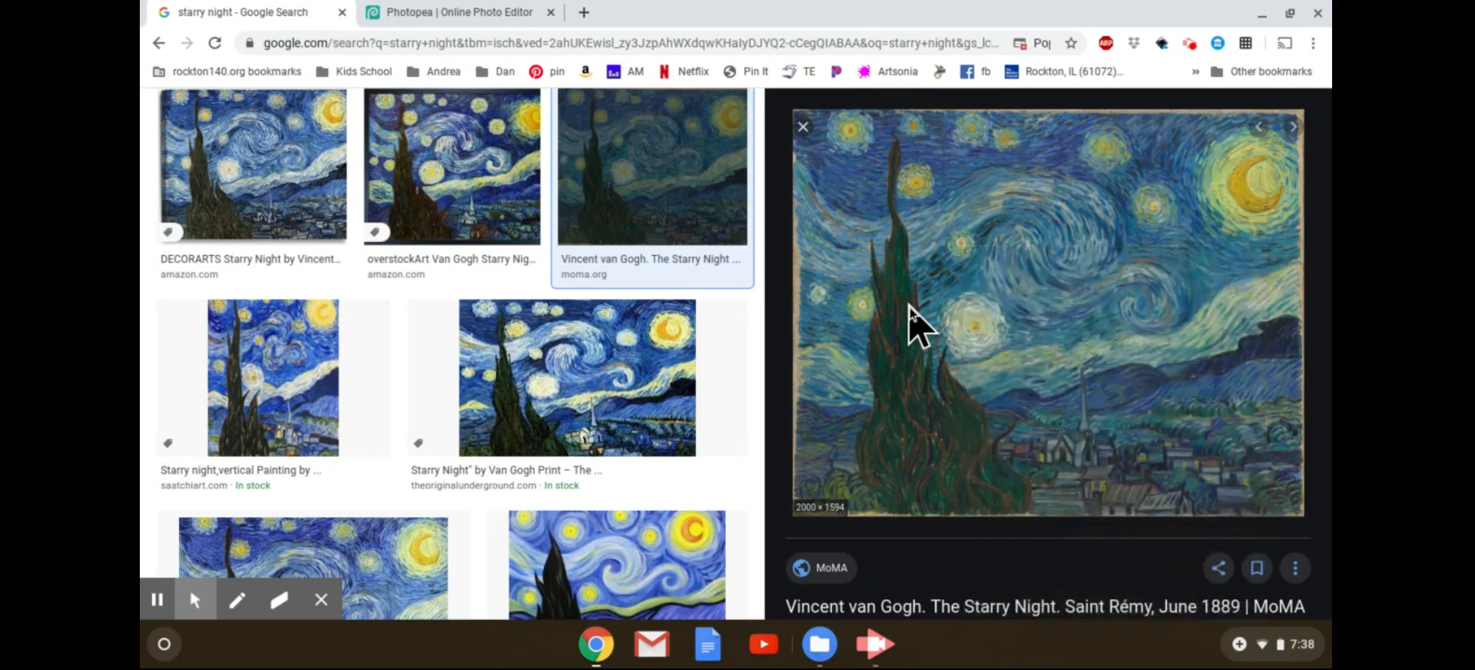
right_click(911, 315)
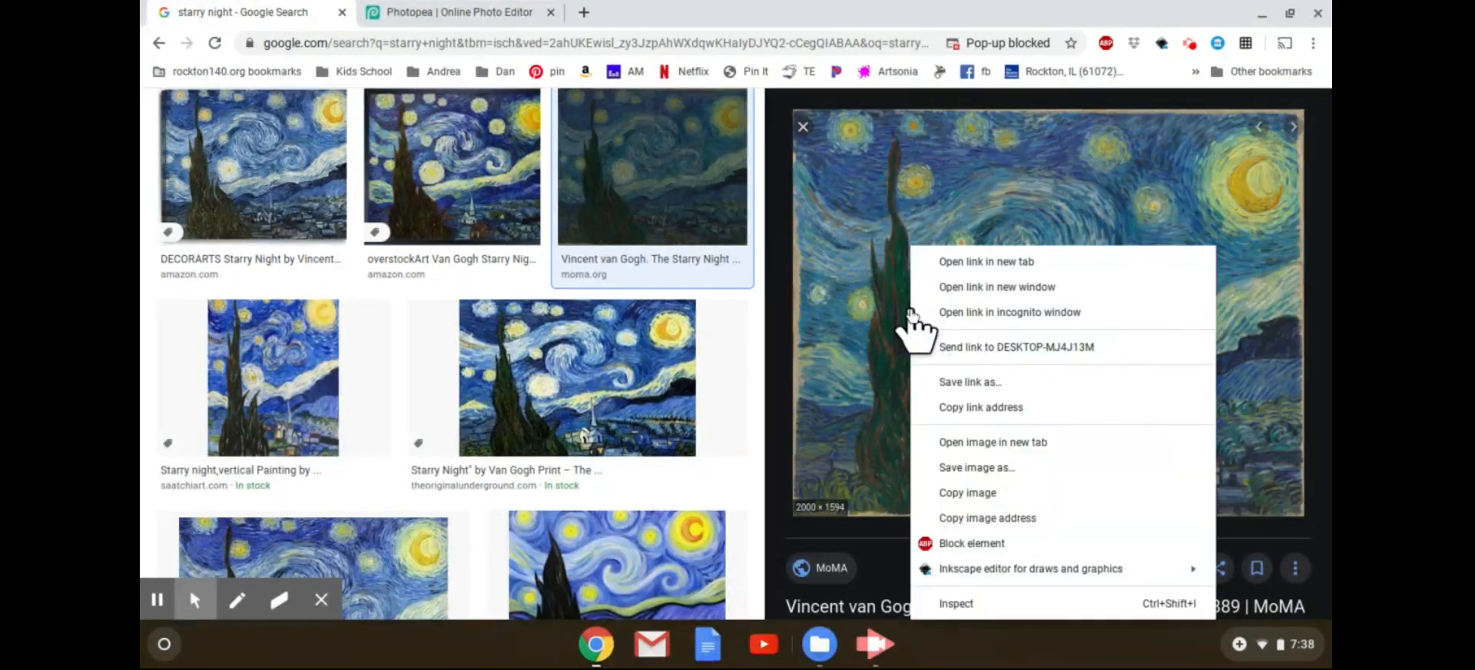
click(1010, 466)
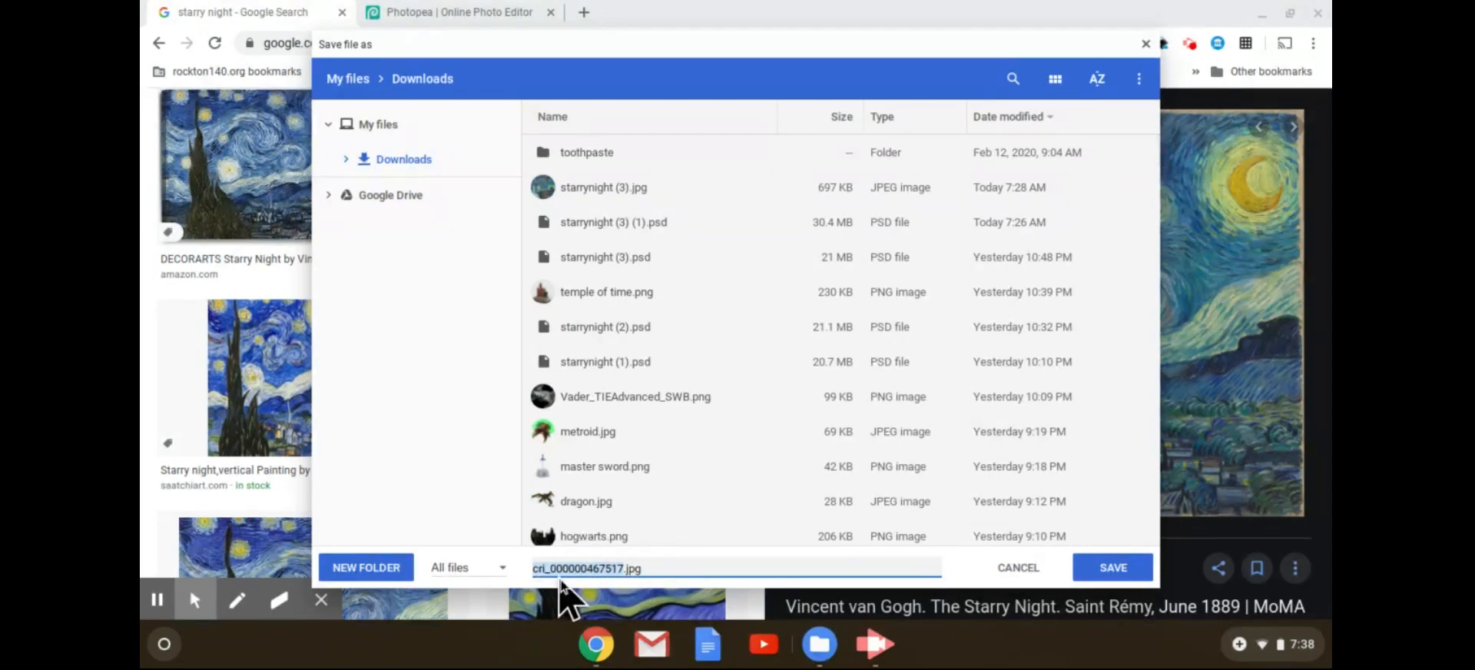
text(starry night image)
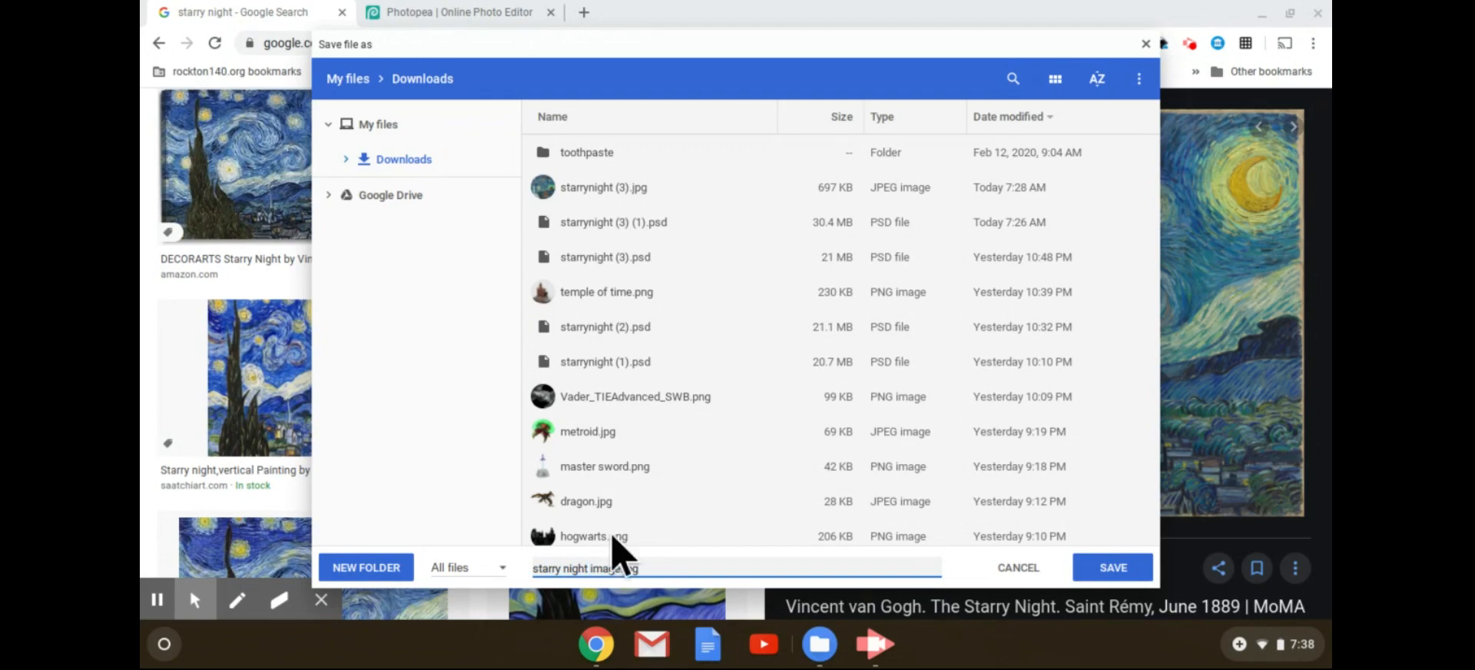
click(1115, 565)
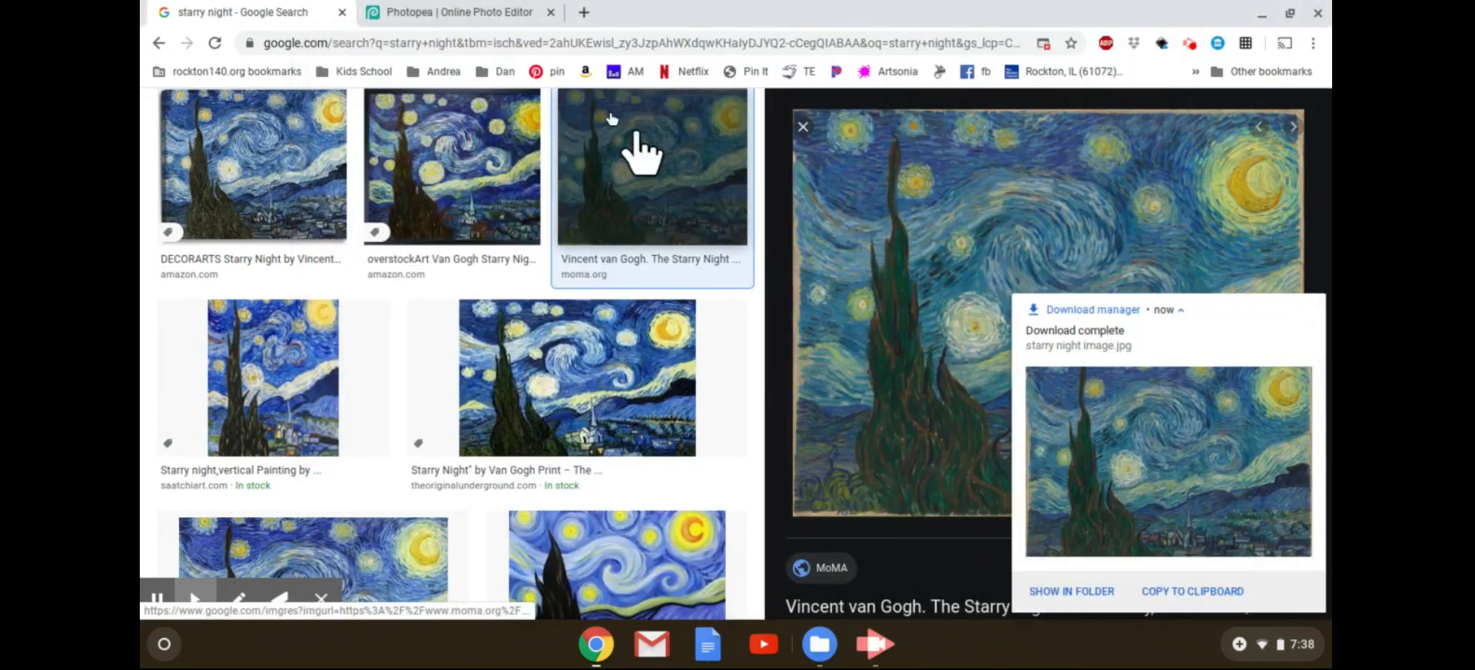
Run a new Google search for "death star png".
click(573, 42)
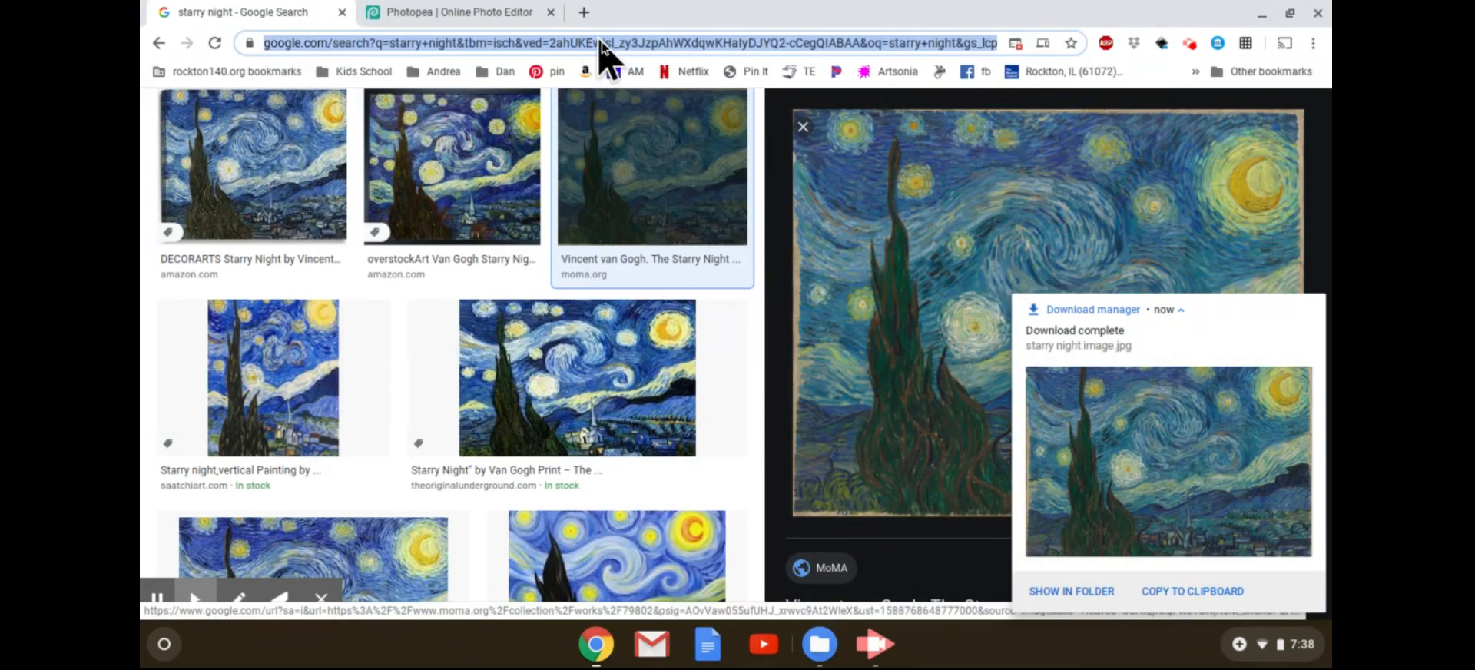
key(BackSpace)
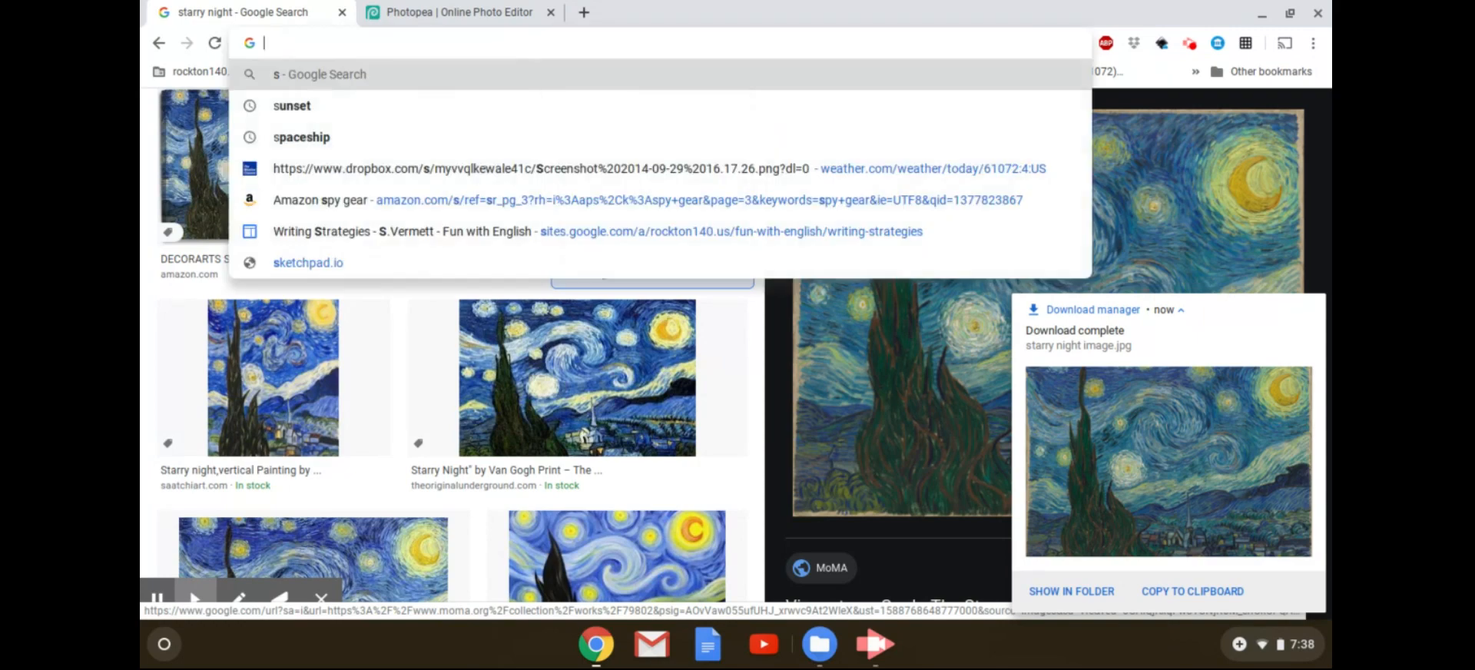
text(d)
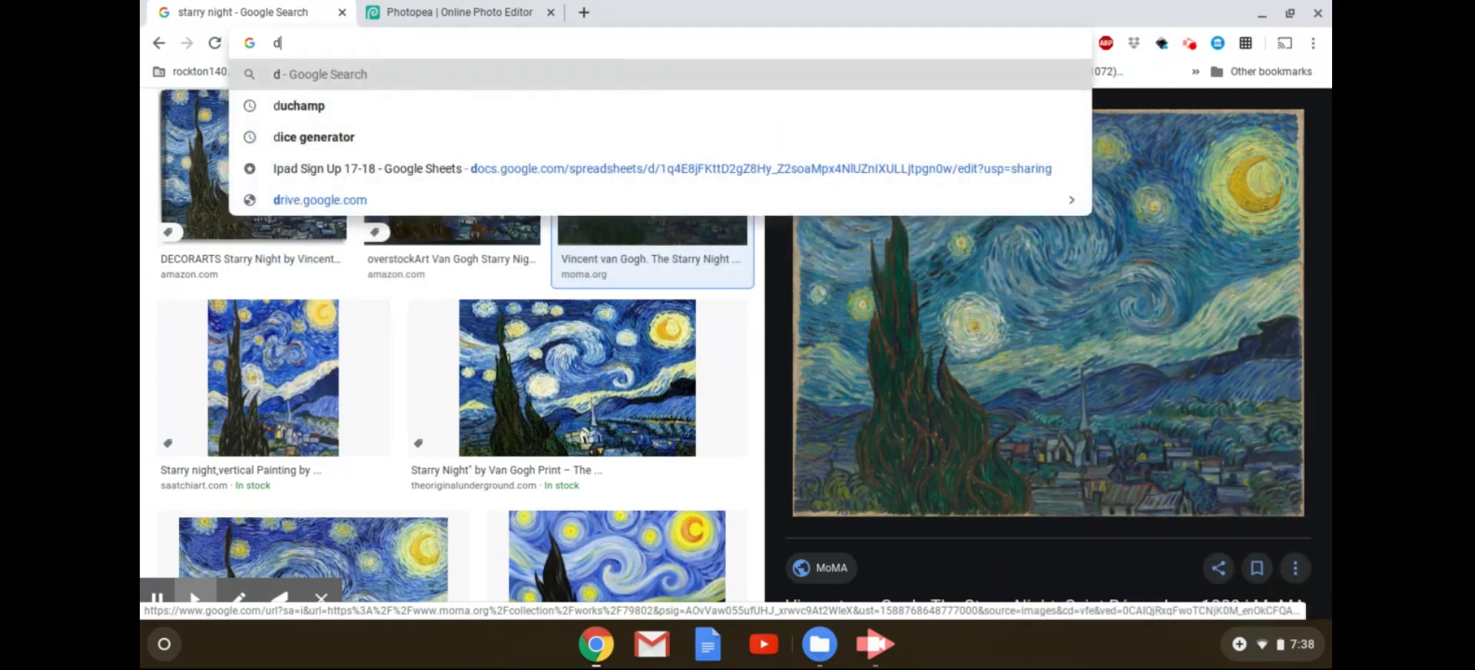
text(eath star png)
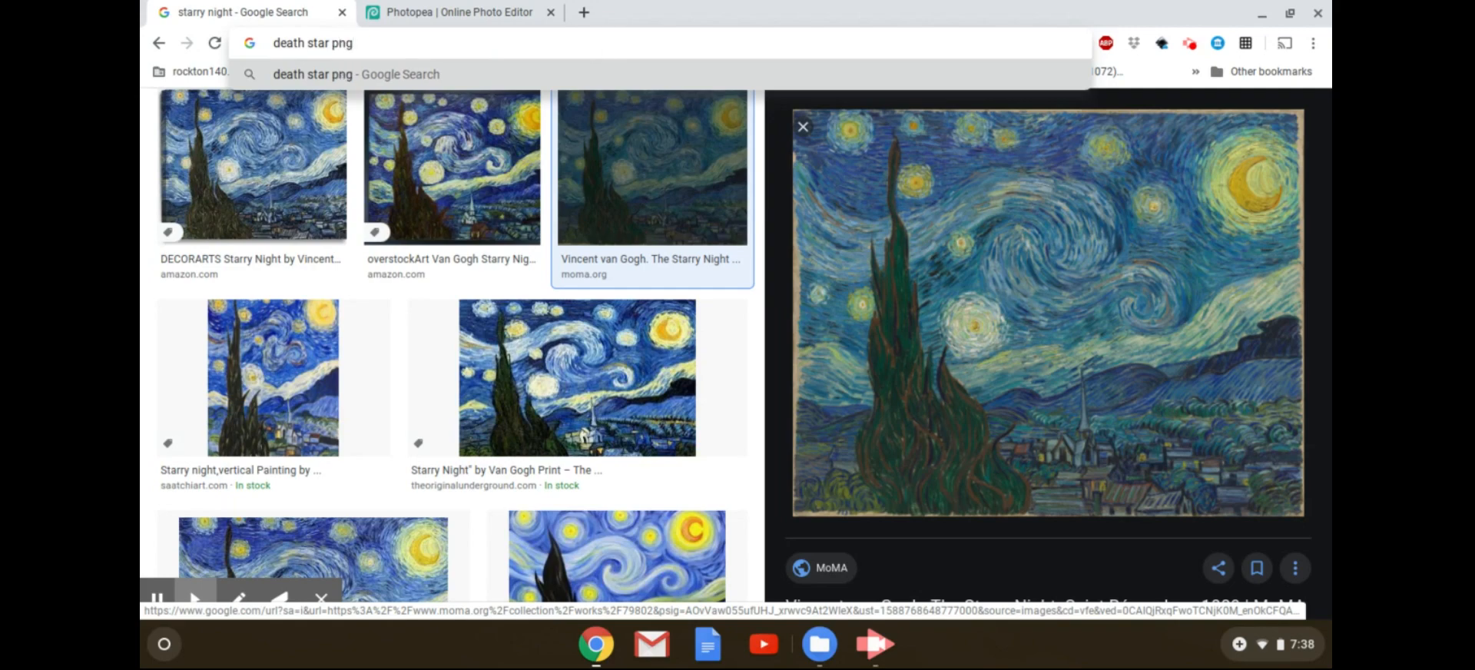
key(Return)
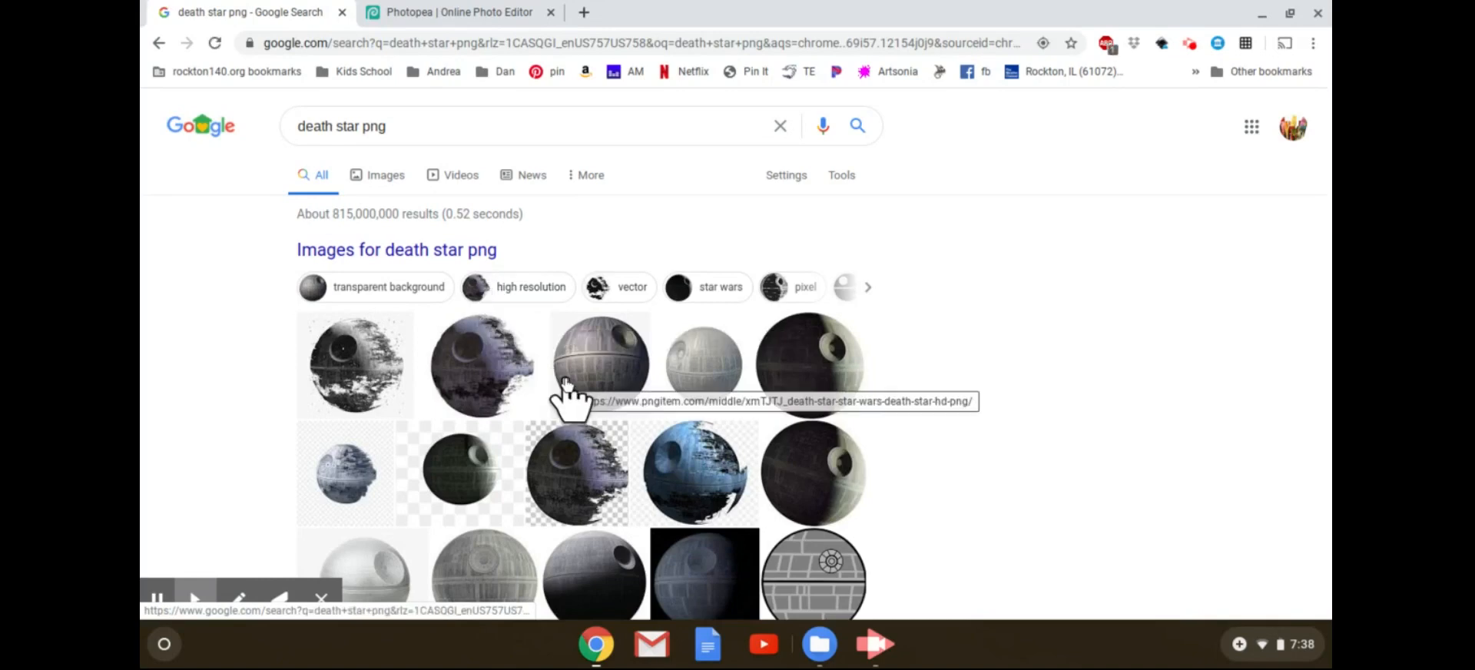
Preview PixelSquid's light grey Death Star image from the results and save it to the Downloads folder as "death star.jpg".
click(534, 364)
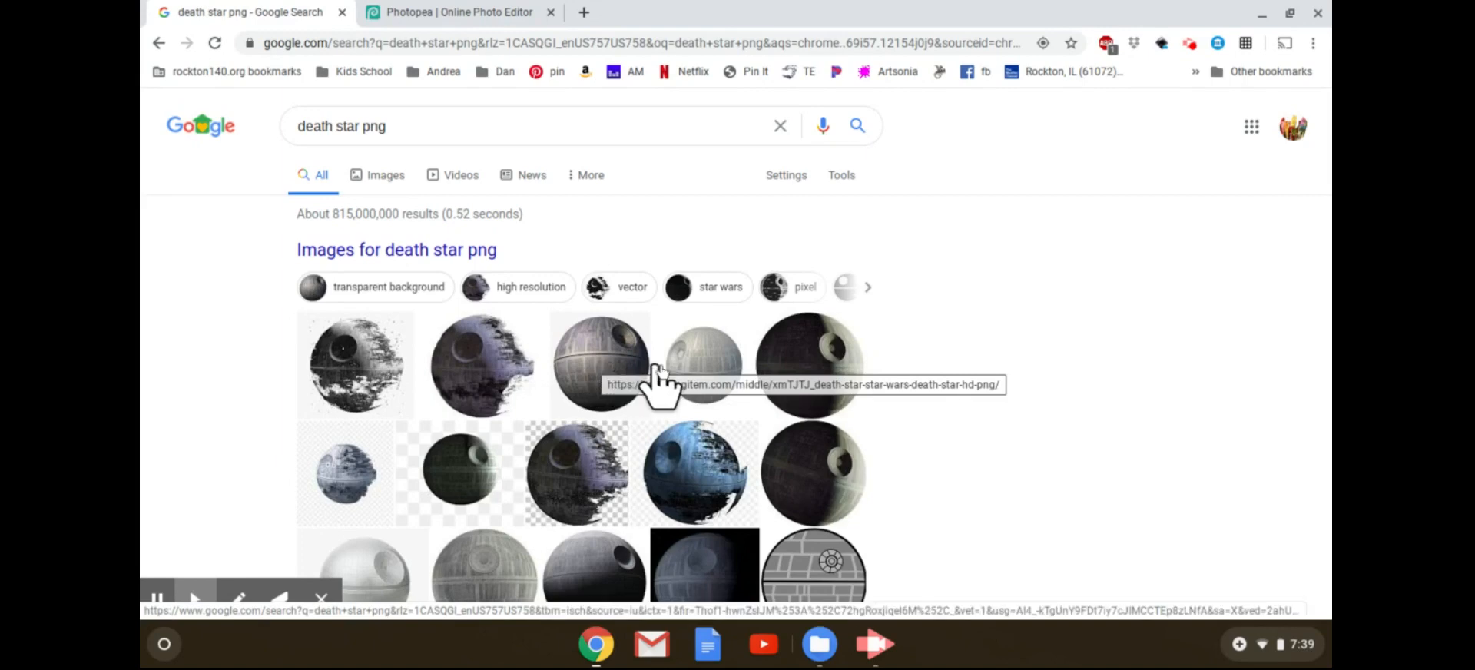
click(703, 362)
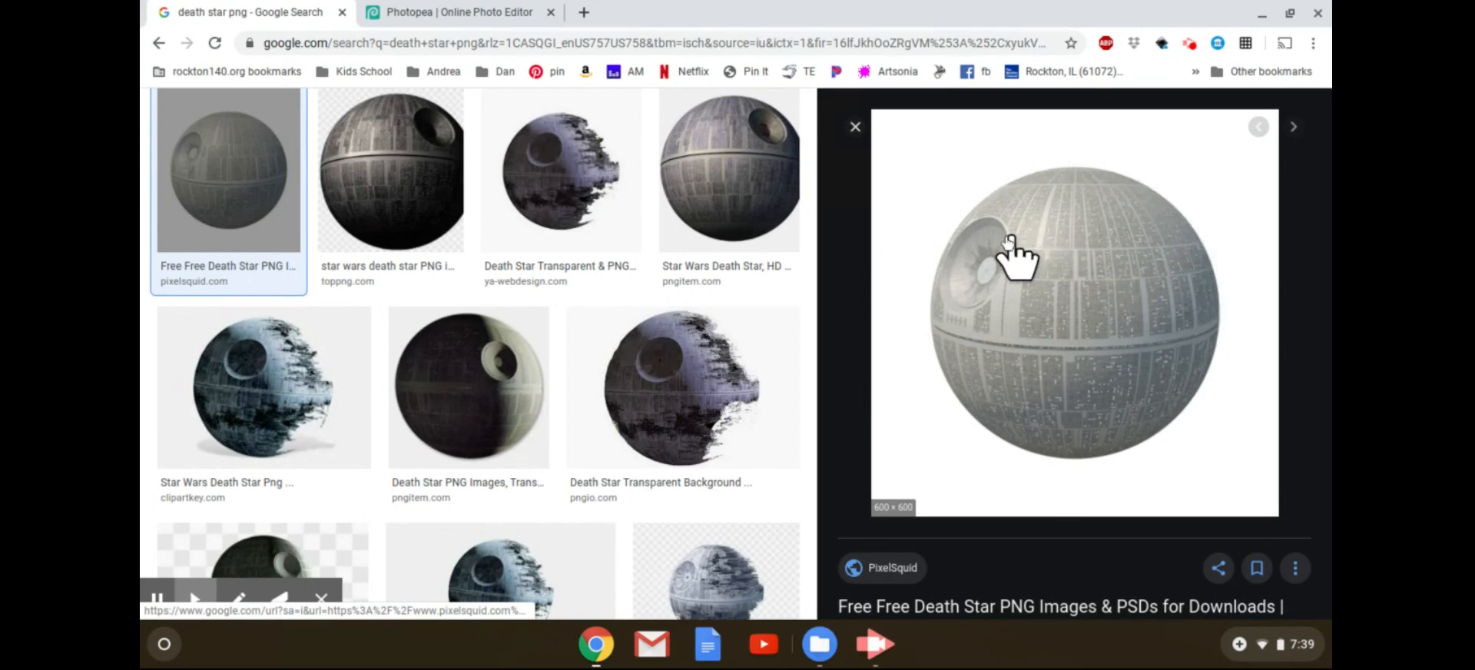
right_click(896, 302)
click(958, 468)
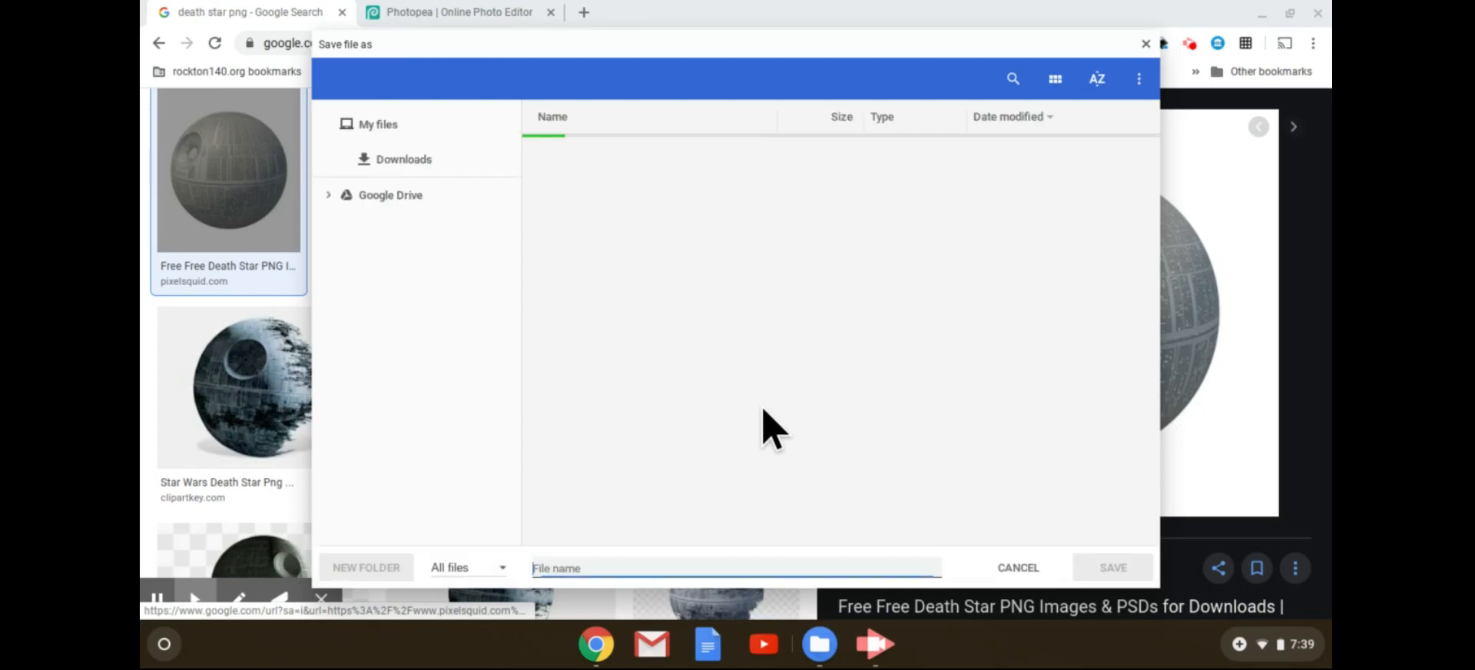
text(d)
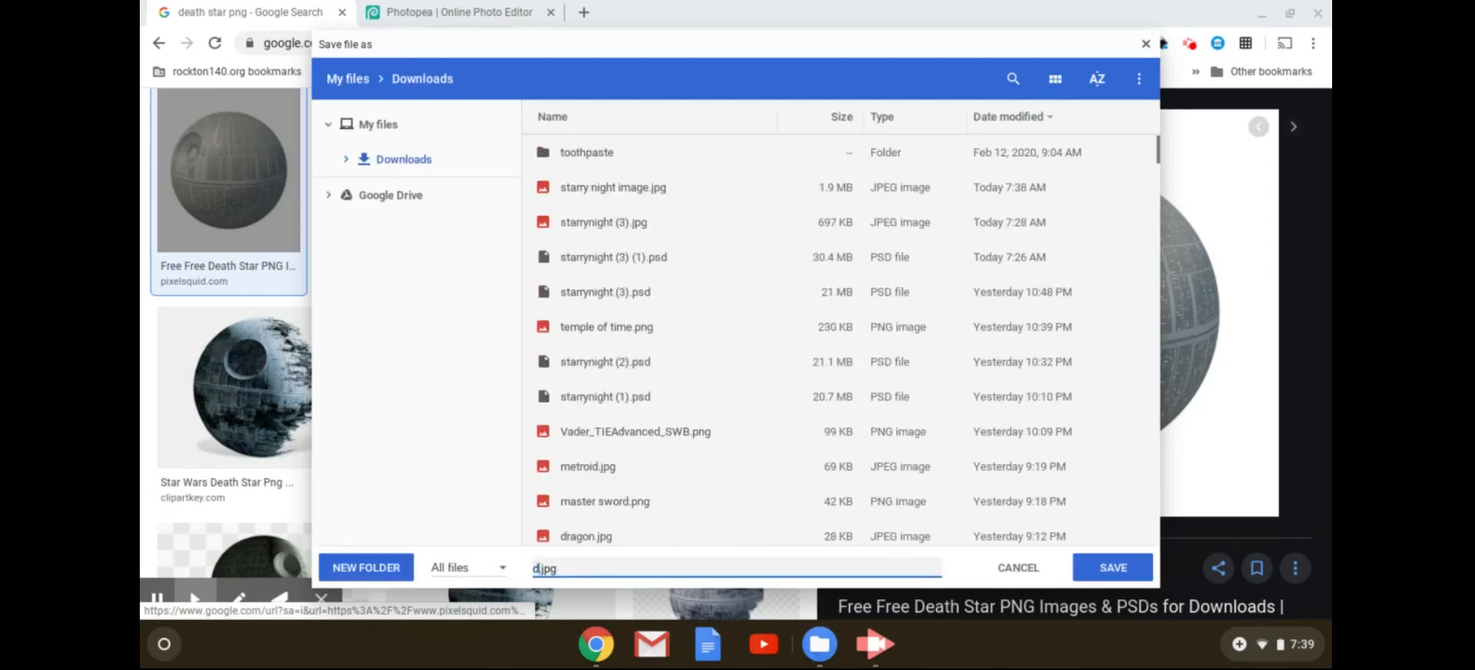
text(eath star)
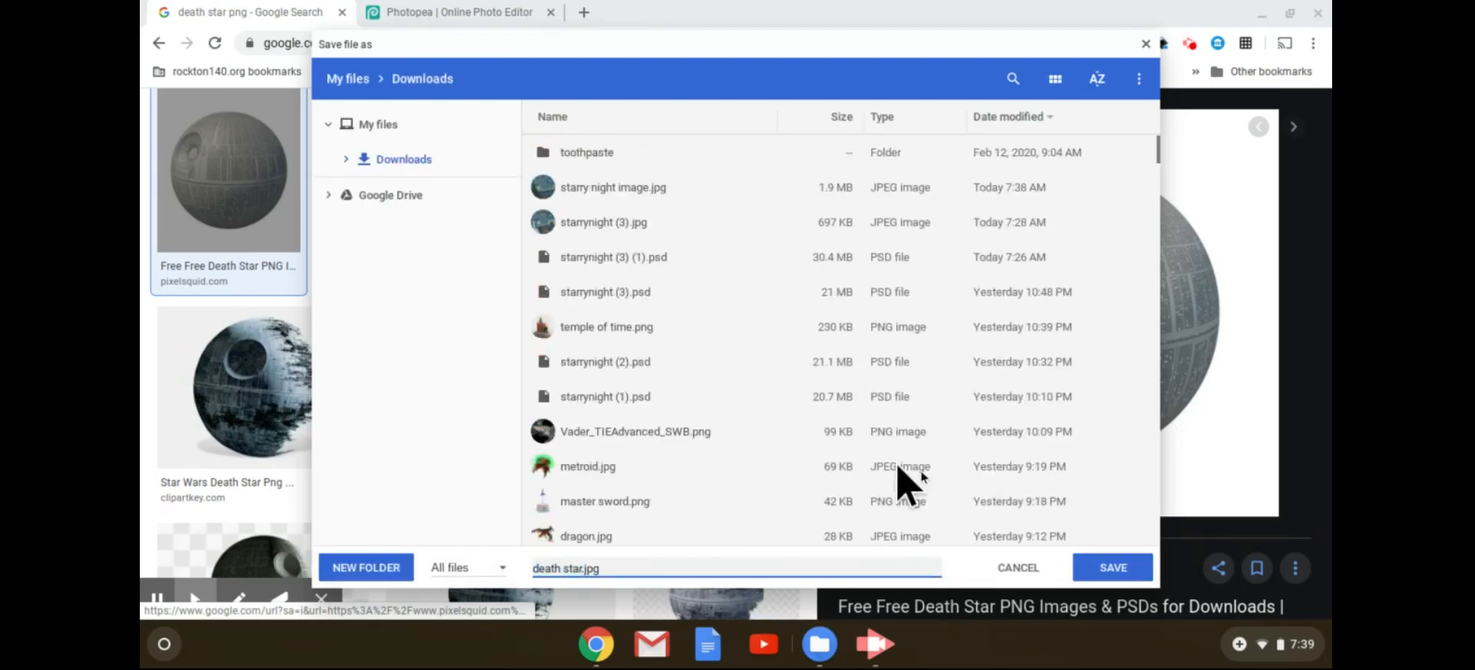
click(1110, 569)
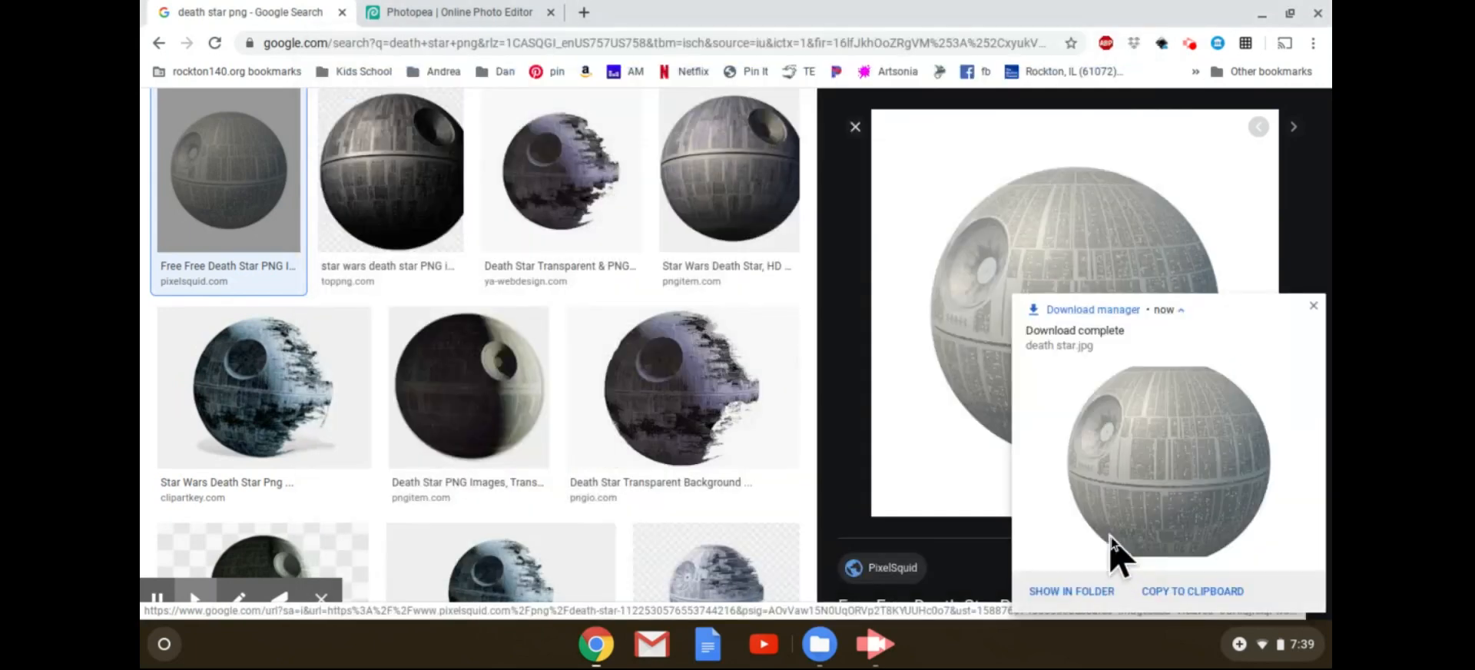
click(1314, 307)
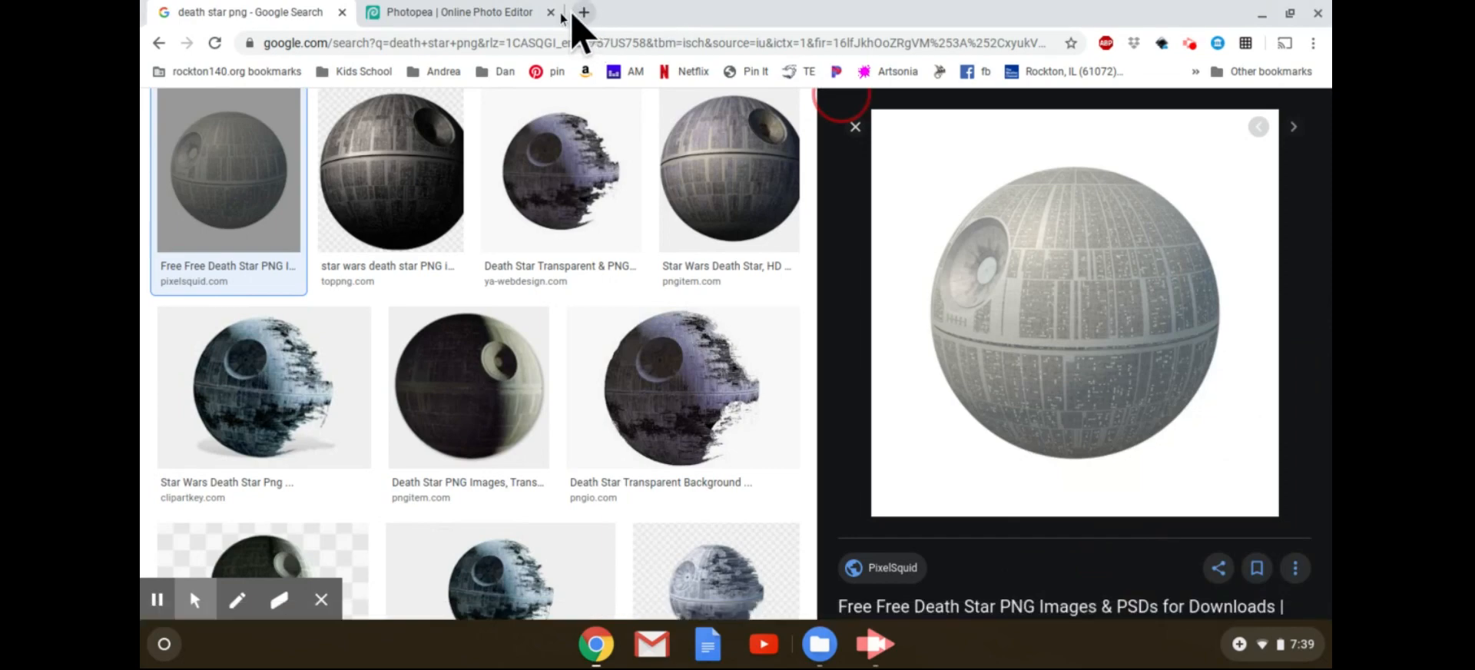
Switch to Photopea and create a new project from the Letter print preset, 8.5 x 11 in at 300 DPI with a white background.
click(495, 15)
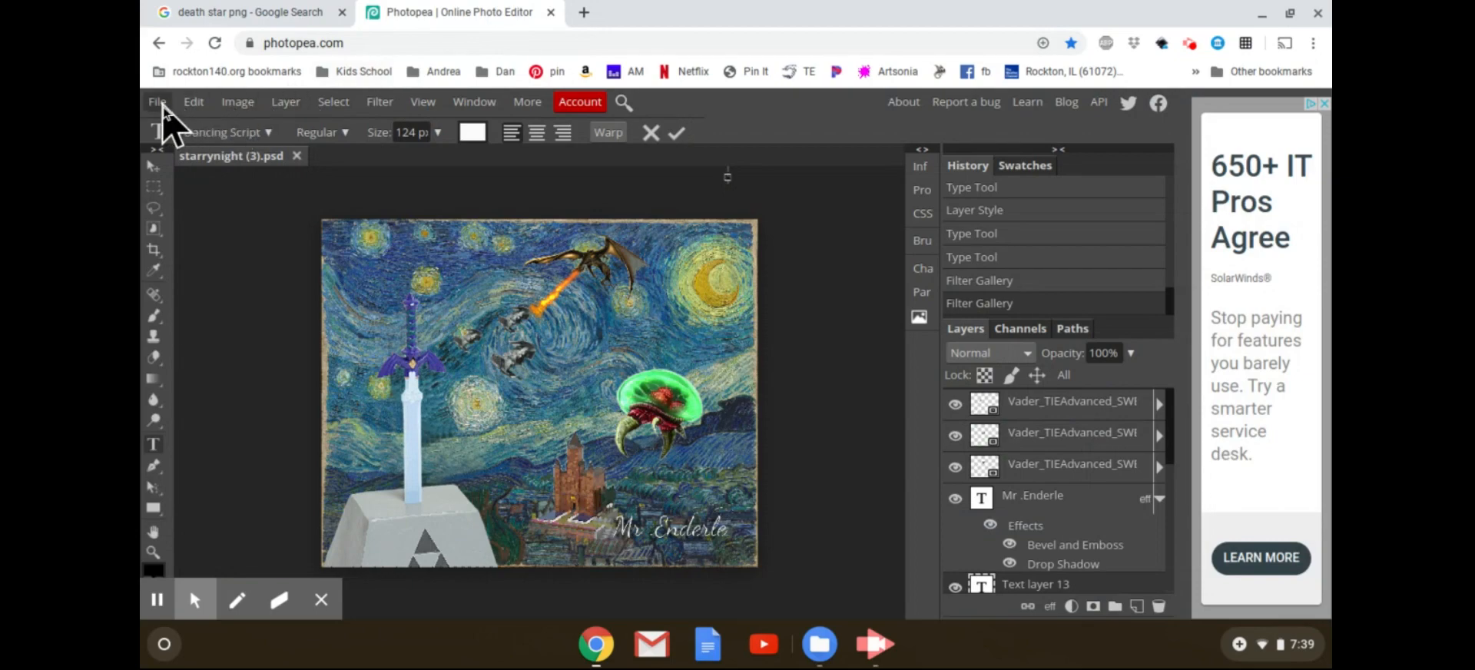
click(159, 102)
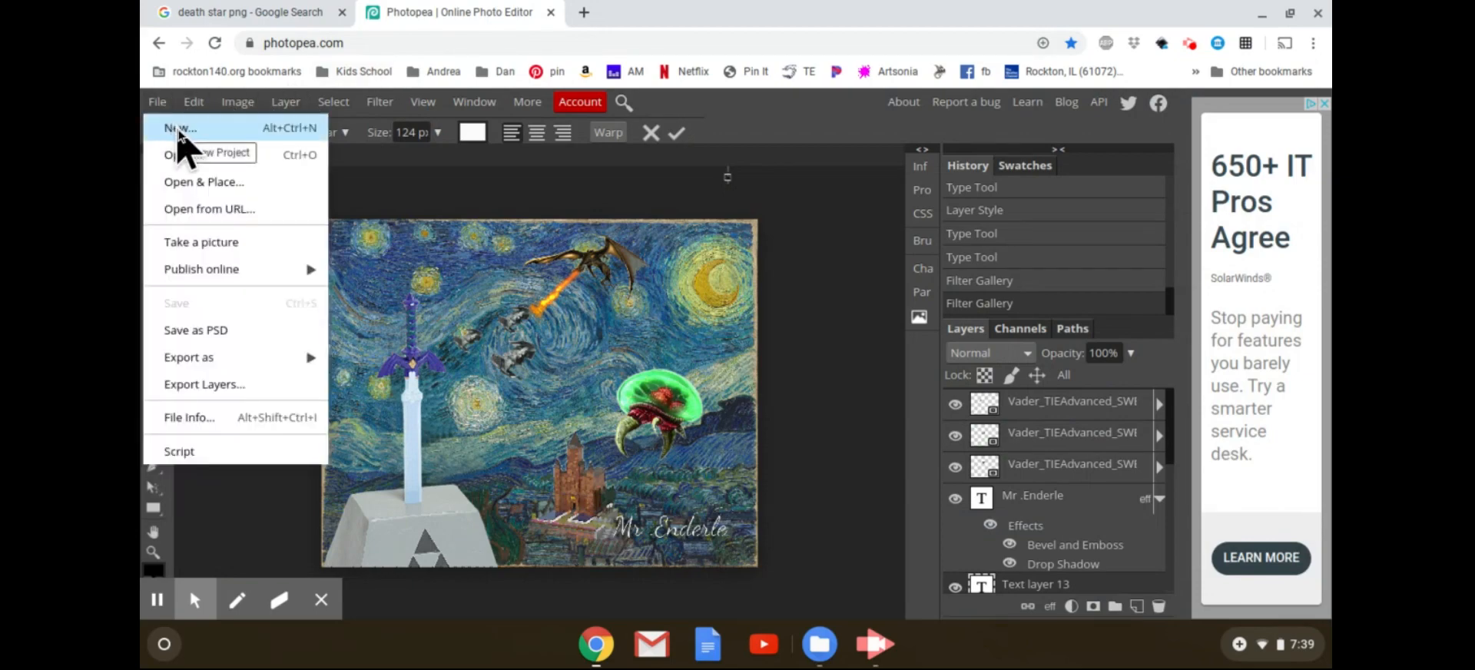
click(179, 130)
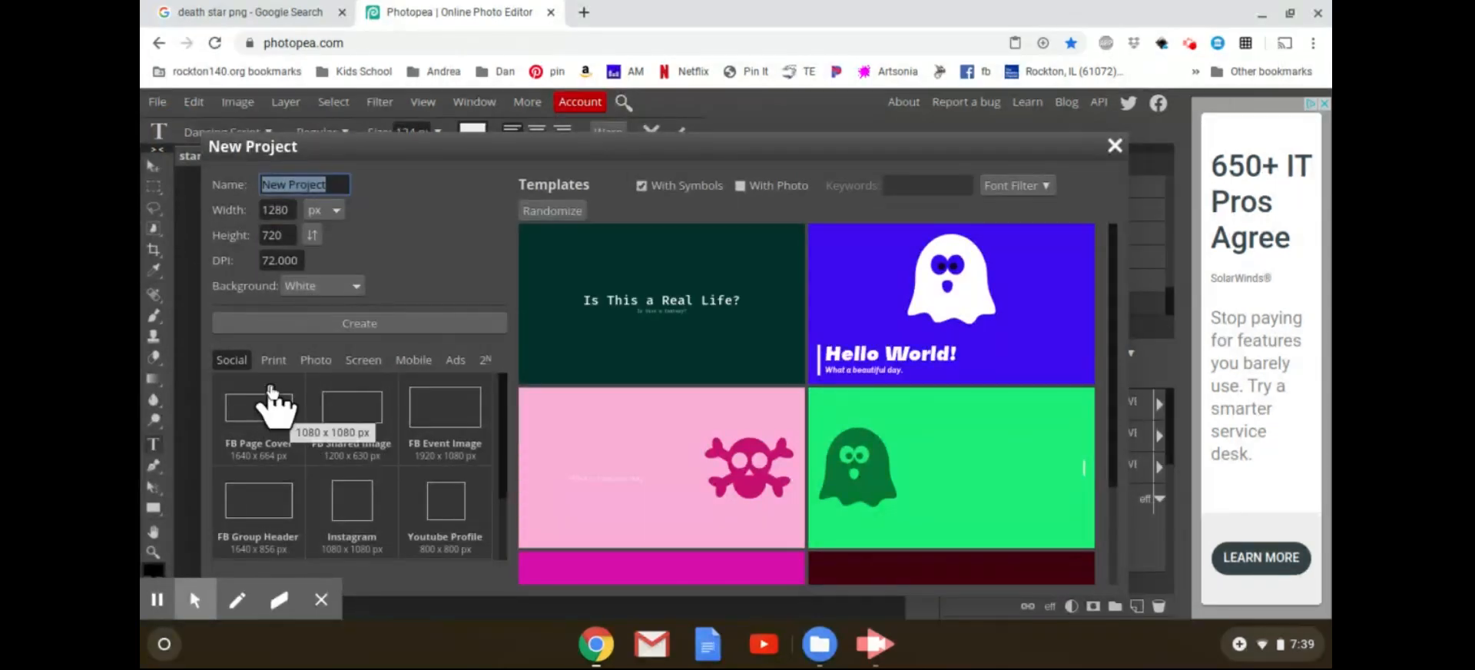
scroll(275, 363, down, 1)
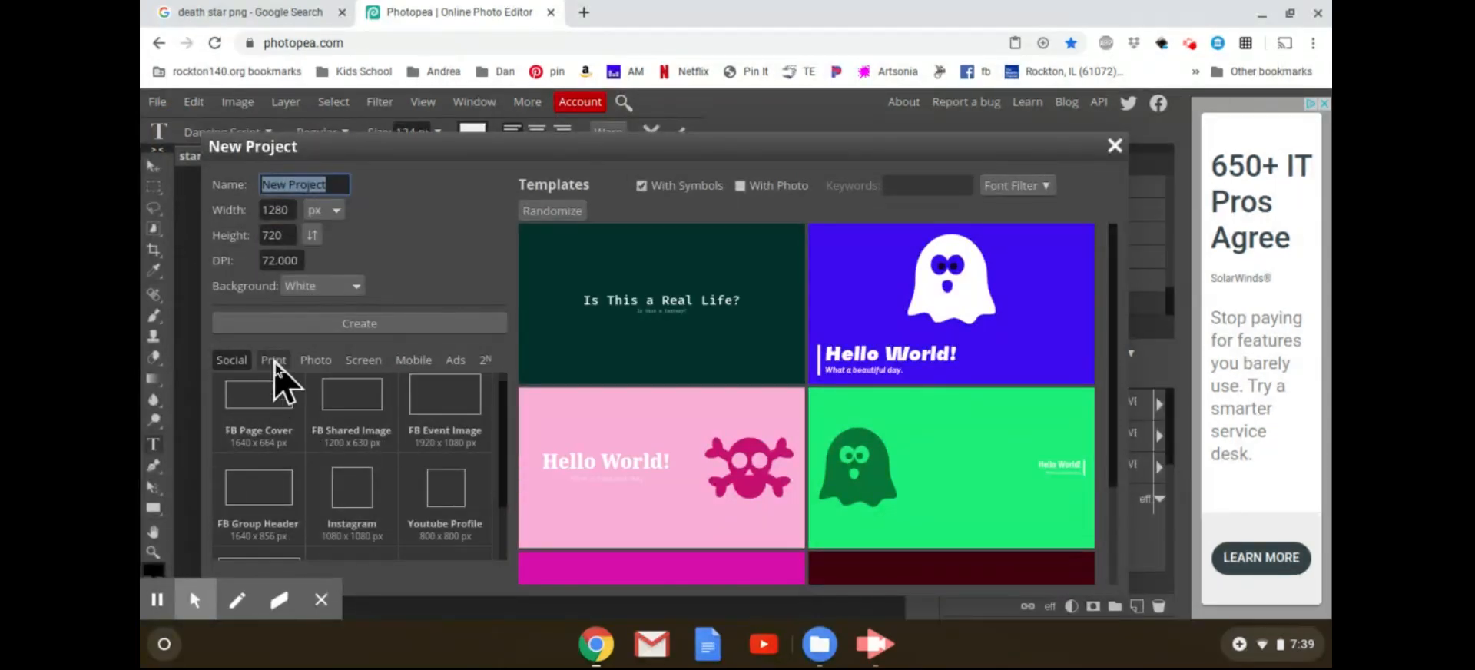
click(274, 361)
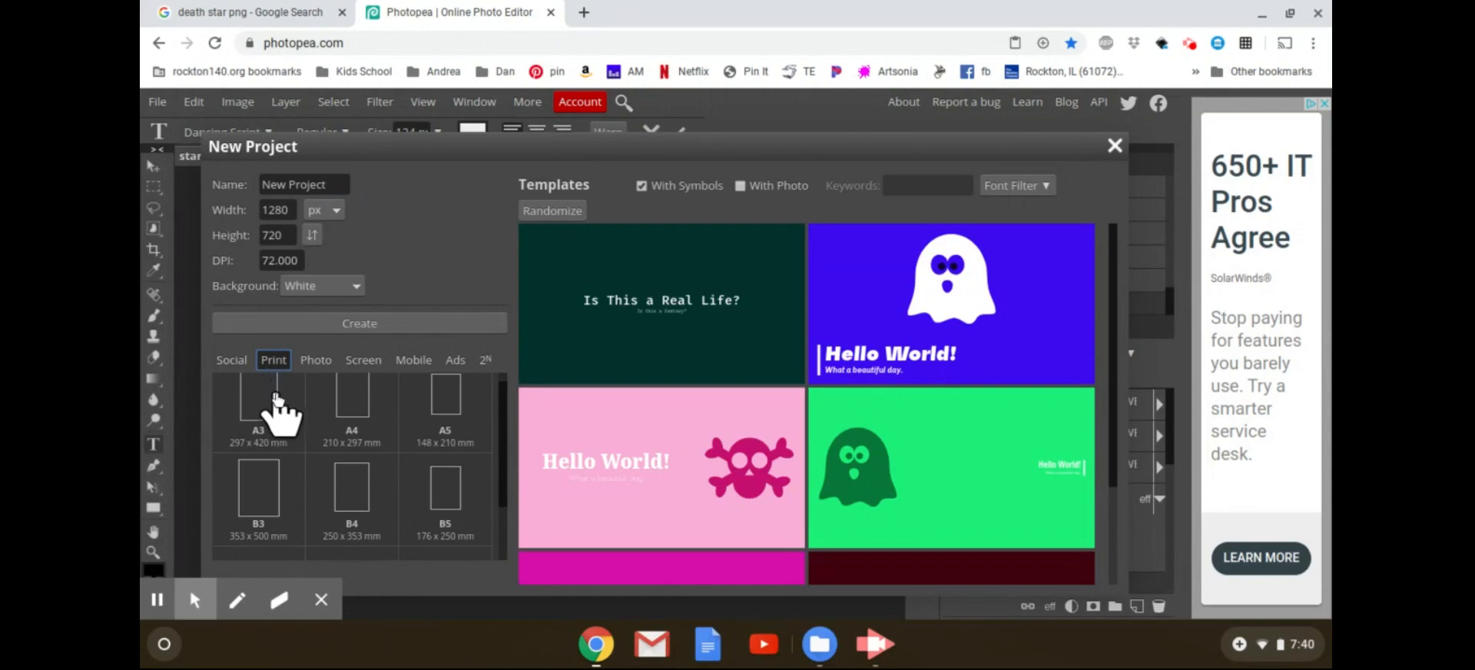
scroll(277, 407, down, 1)
scroll(277, 407, down, 3)
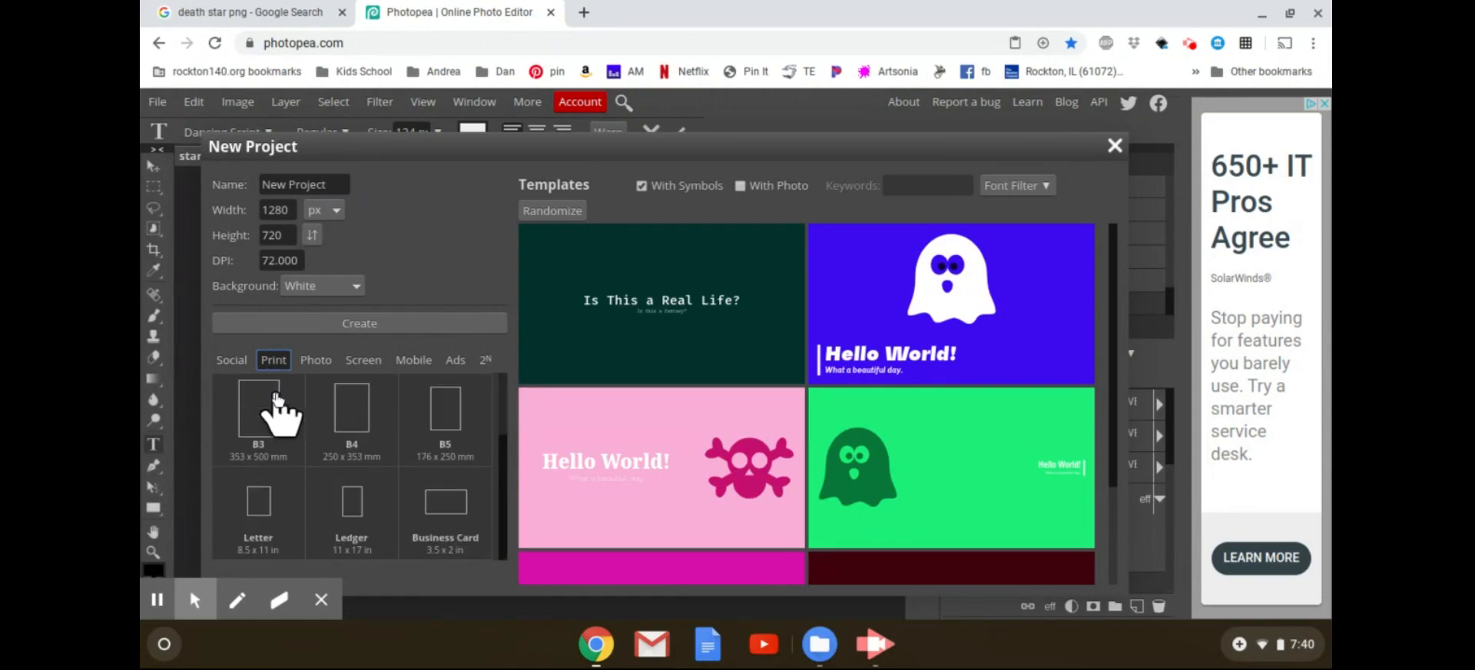
click(263, 503)
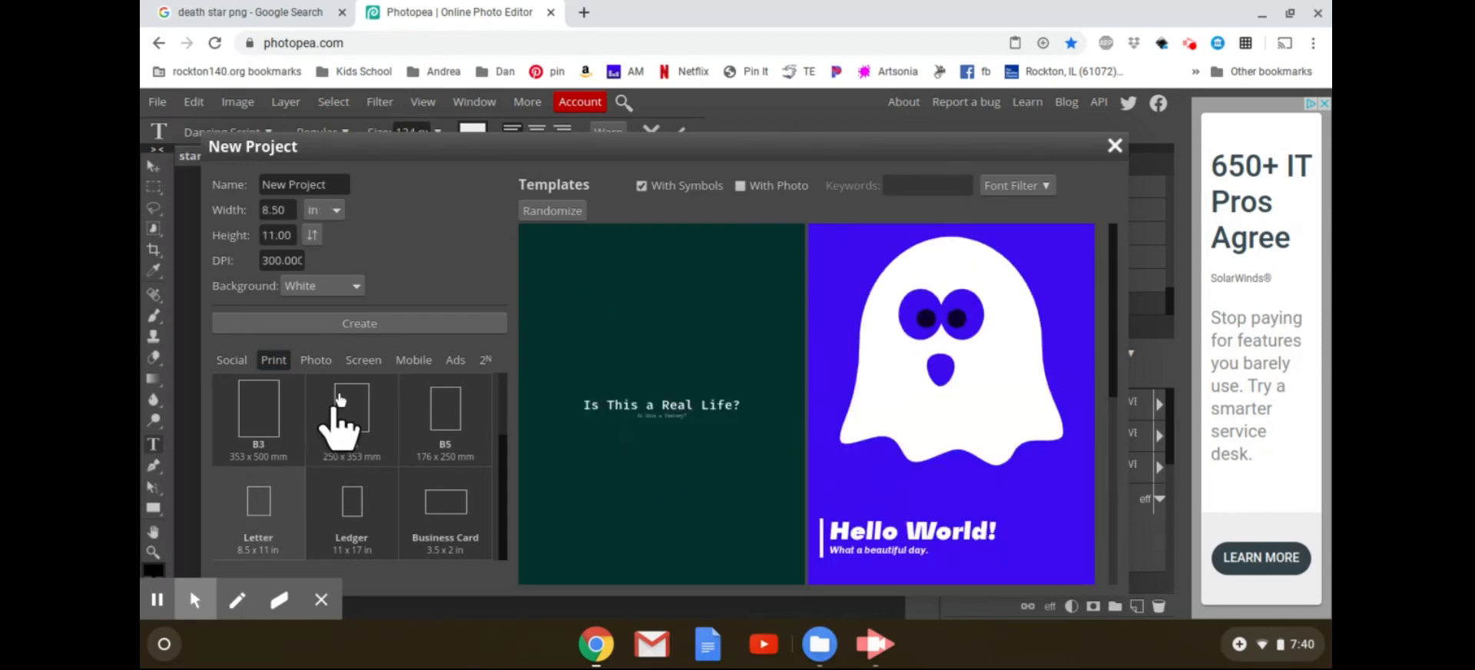
click(362, 323)
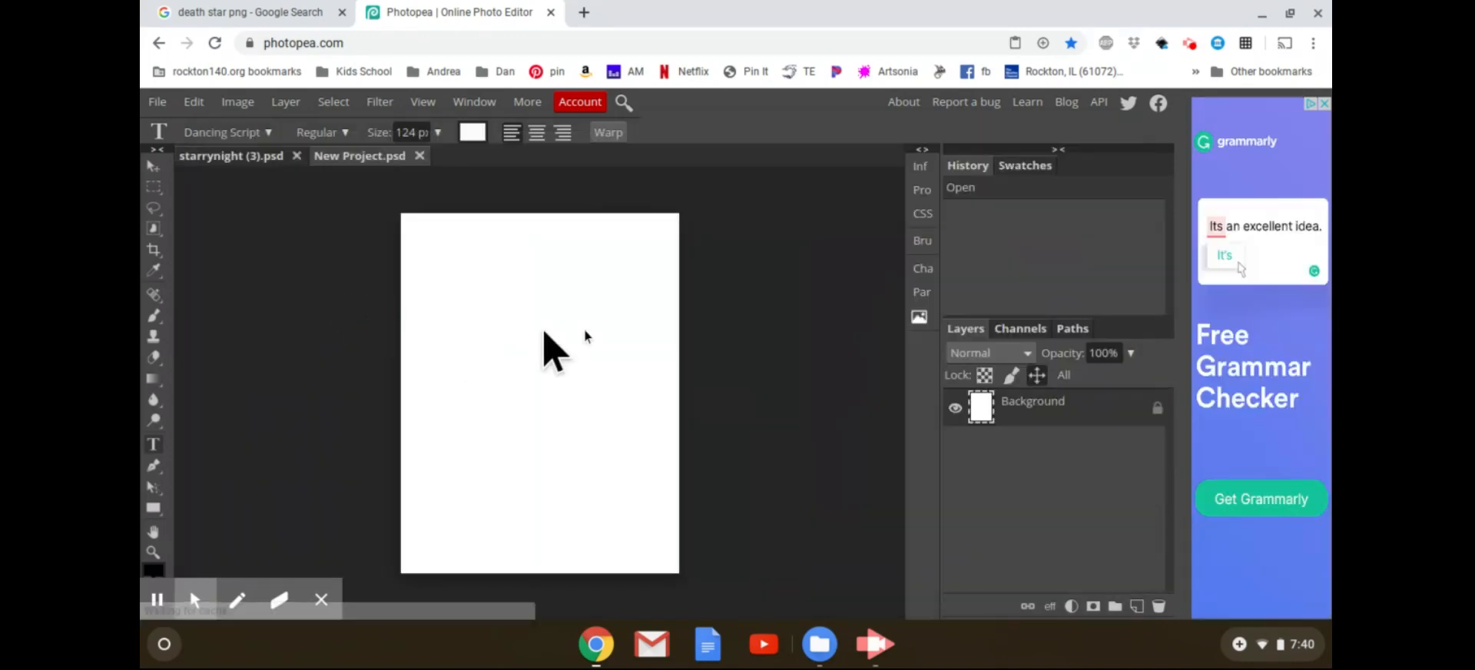
Place "starry night image.jpg" into the new project and move it to about X 1275 px, Y 1079 px on the page.
click(157, 102)
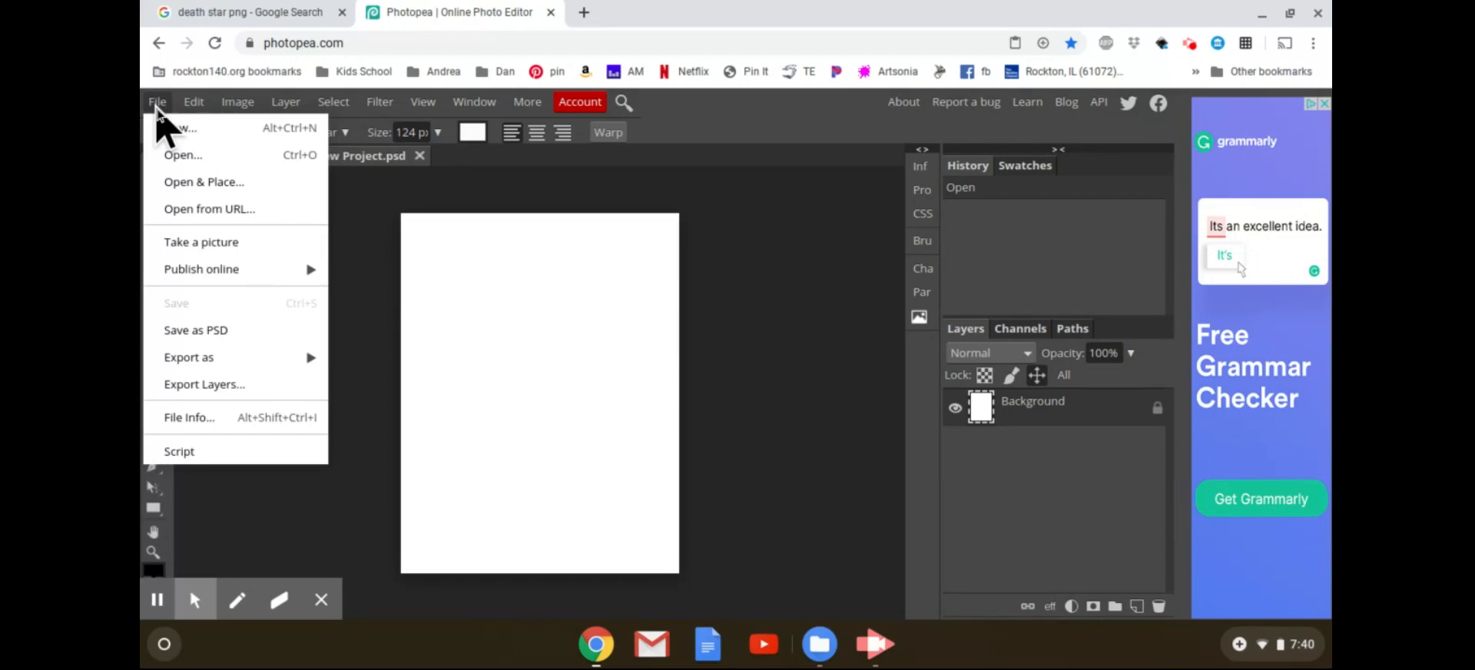
click(227, 191)
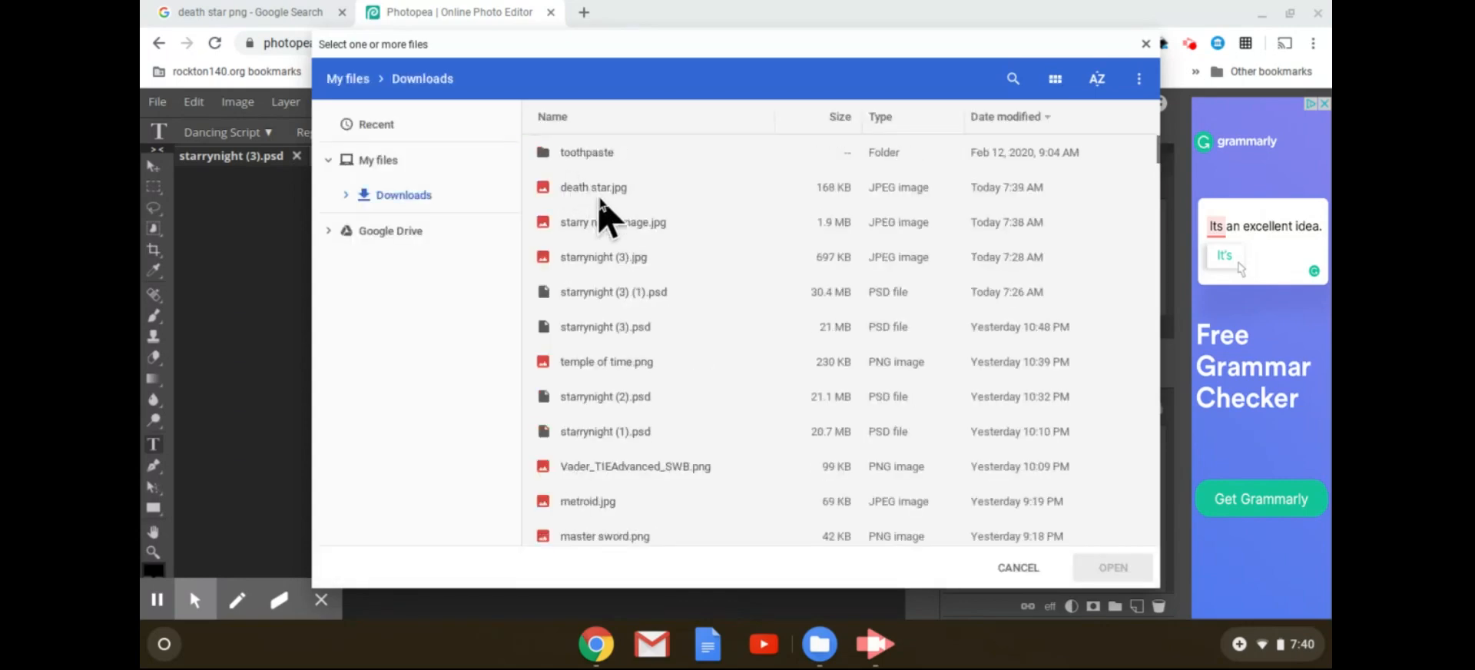
double_click(614, 223)
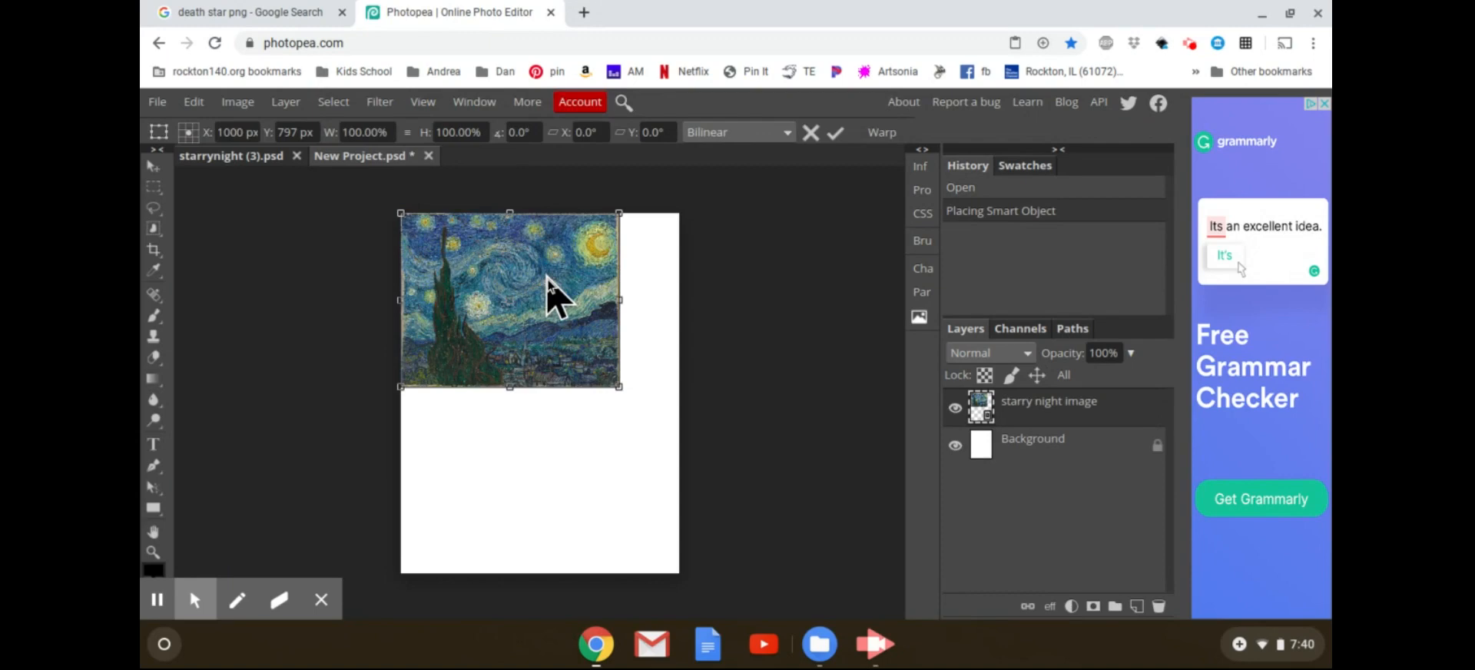
click(514, 301)
drag(515, 301, 602, 405)
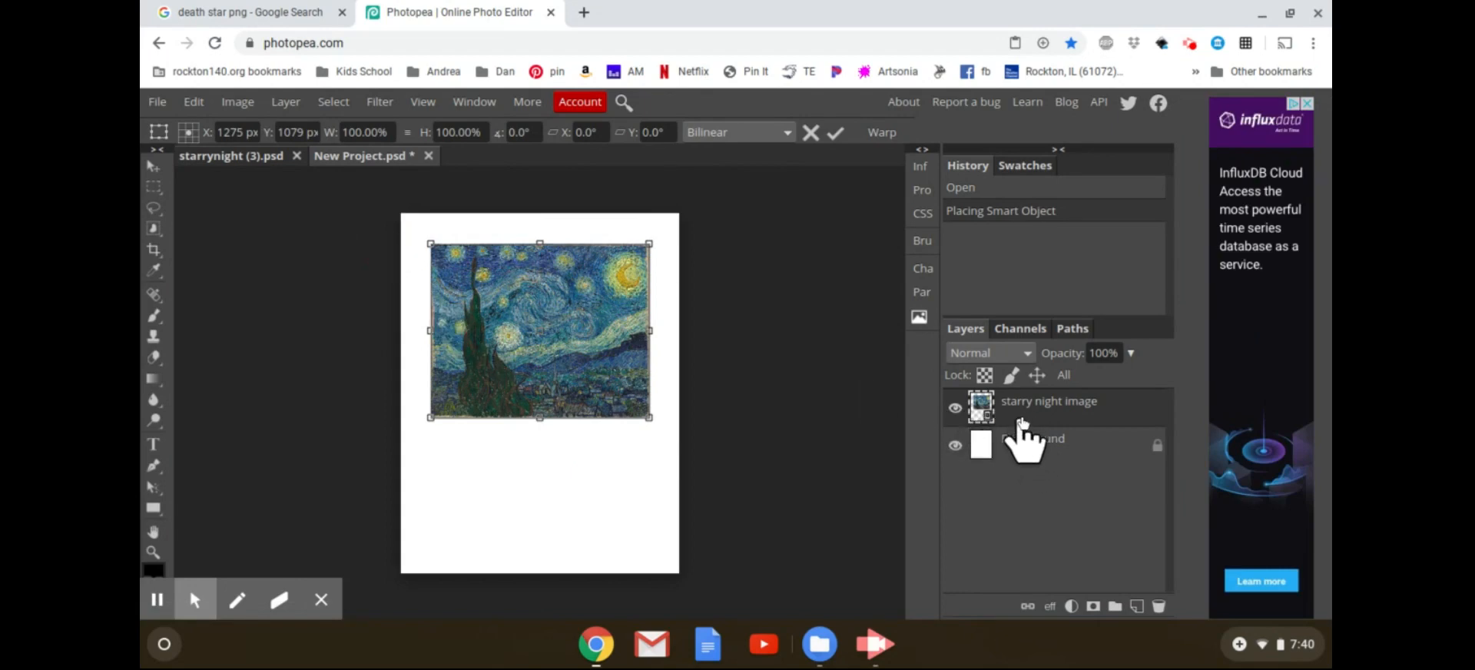
Place "death star.jpg" from Downloads into the project as a layer above the painting.
click(158, 103)
click(215, 187)
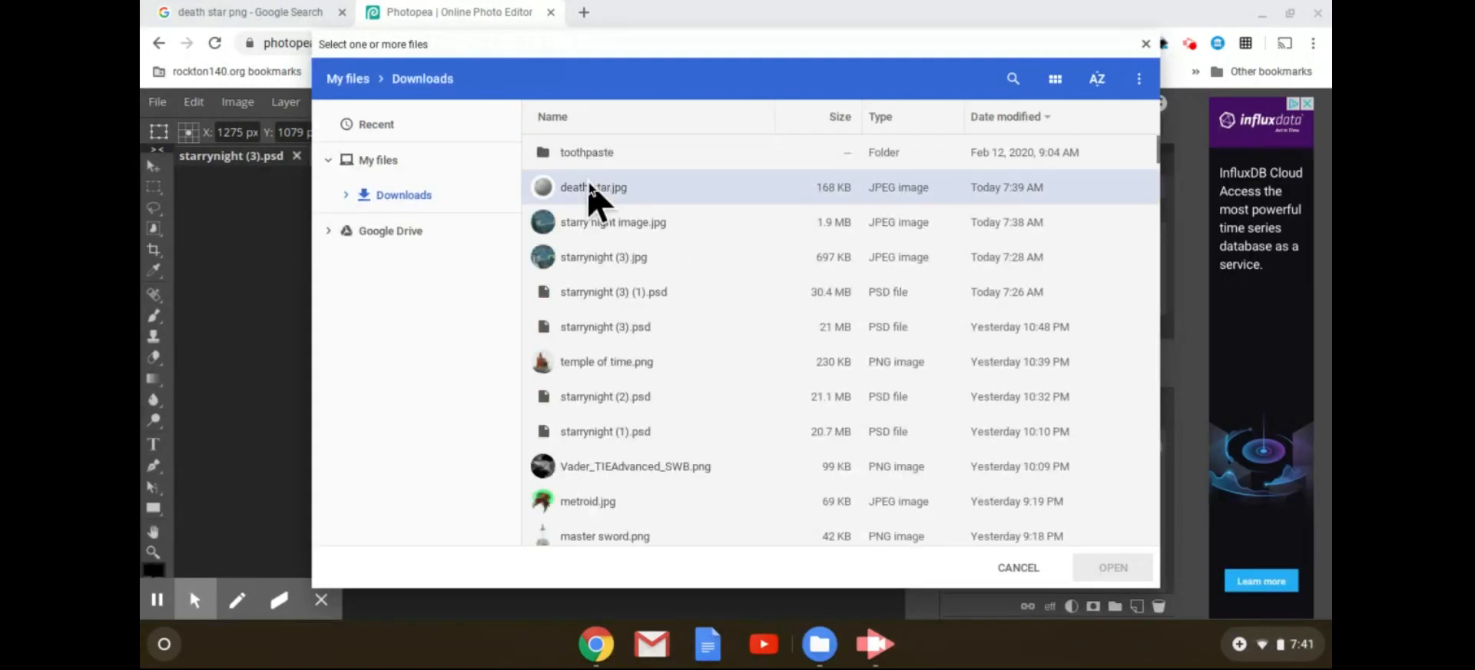
click(590, 186)
click(1107, 567)
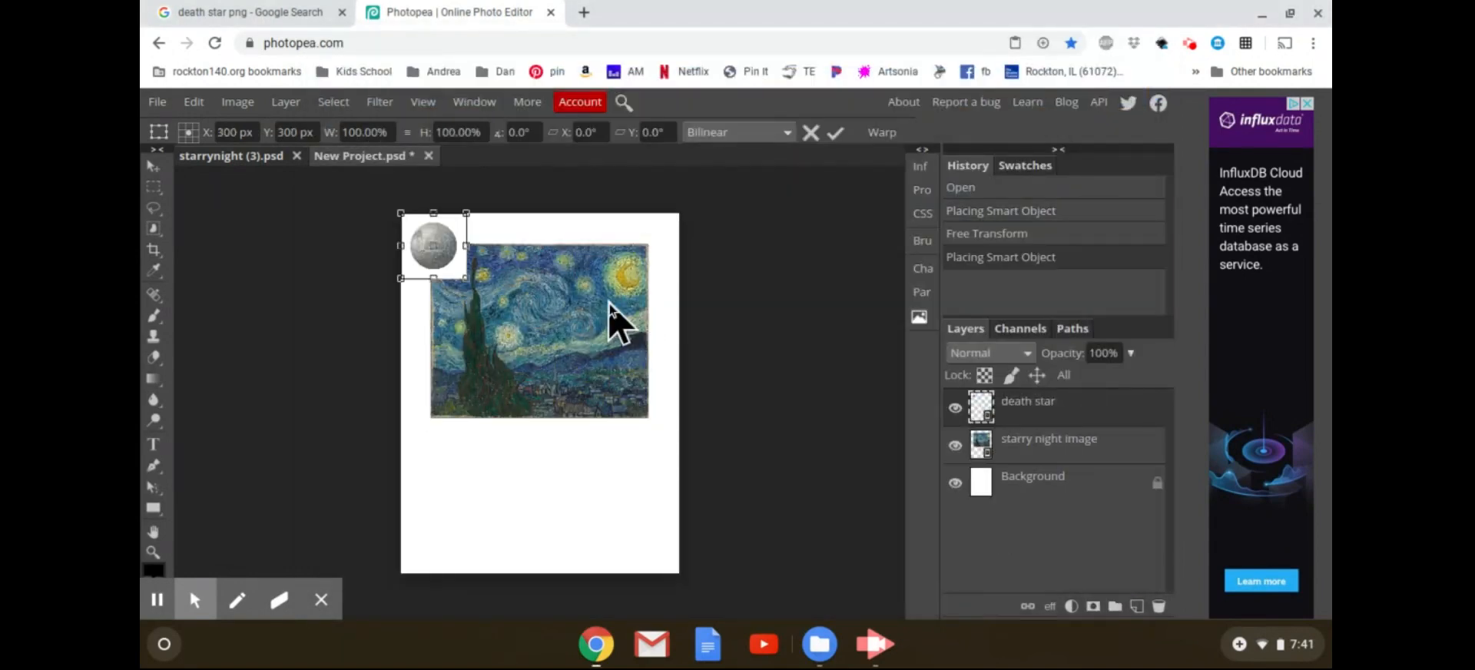
Place "metroid.jpg" from Downloads into the project as another layer.
click(158, 102)
click(178, 181)
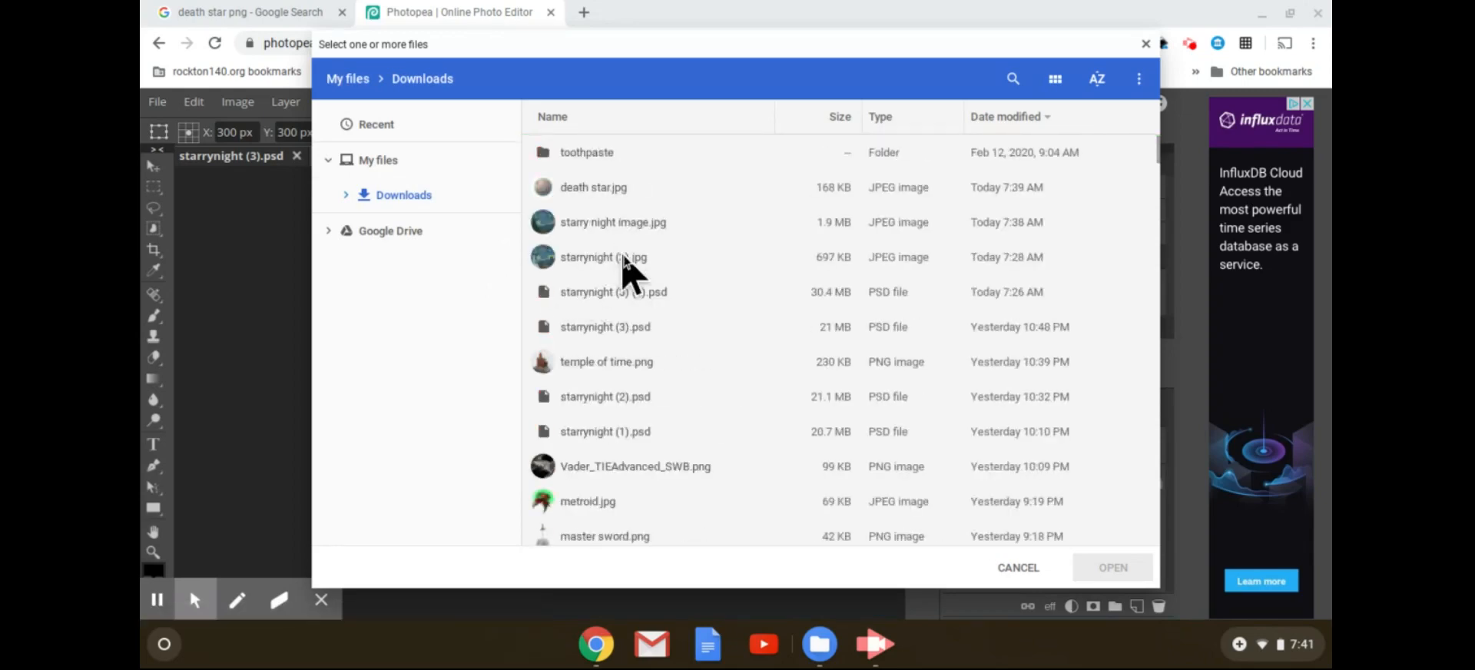
double_click(594, 501)
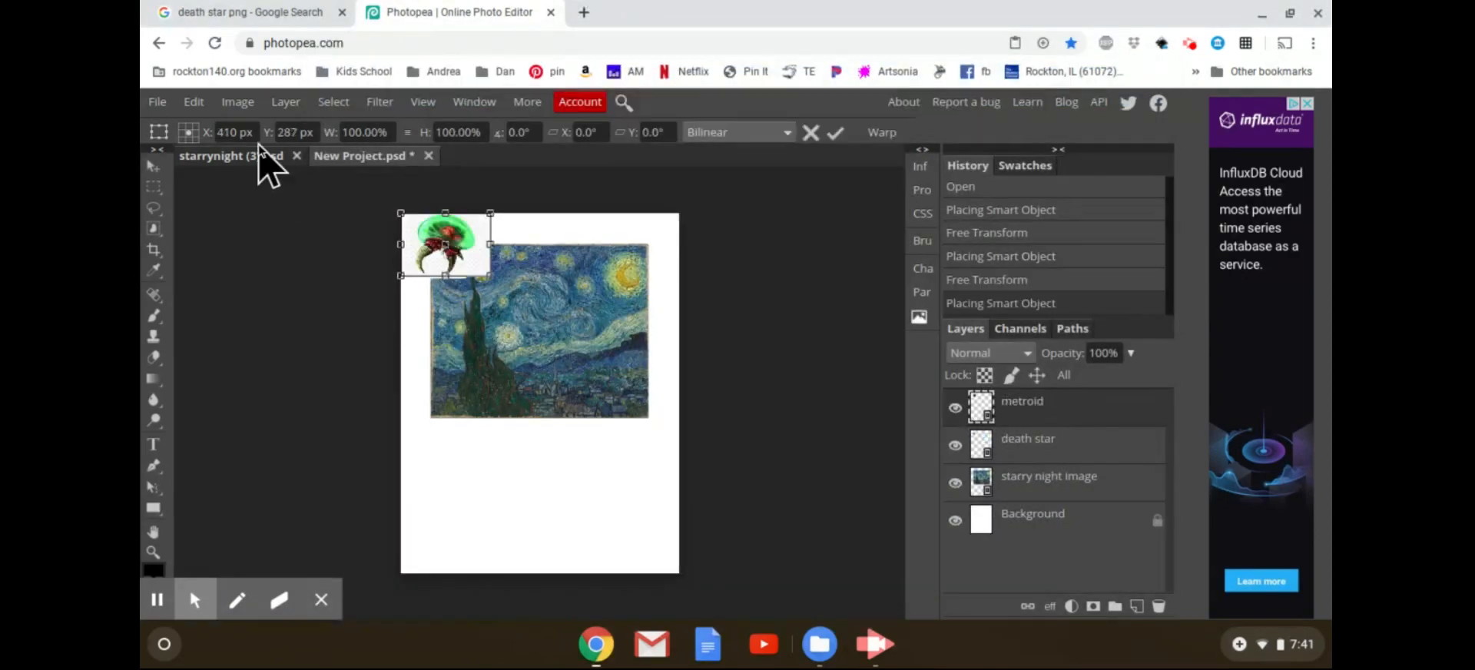
Place "Vader_TIEAdvanced_SWB.png" into the project and move it over the painting's upper-right area, at about X 1775 px, Y 683 px.
click(158, 102)
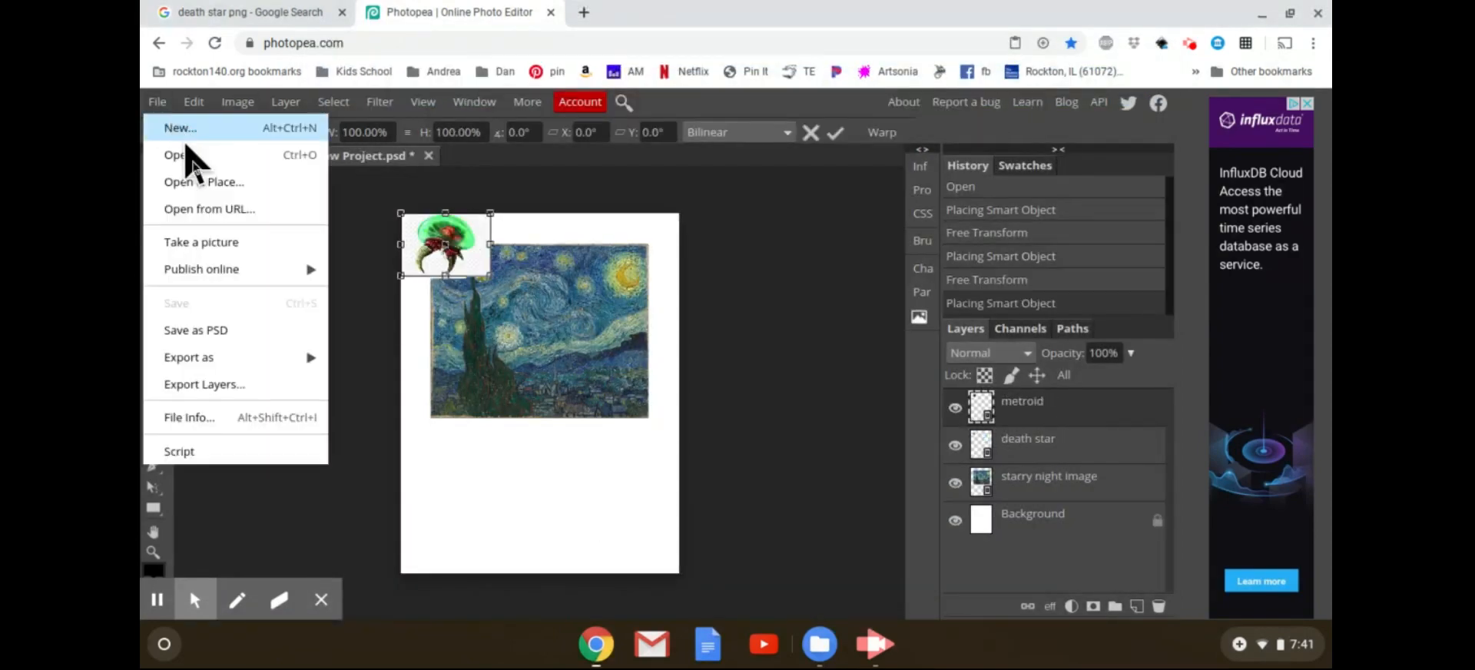
click(222, 186)
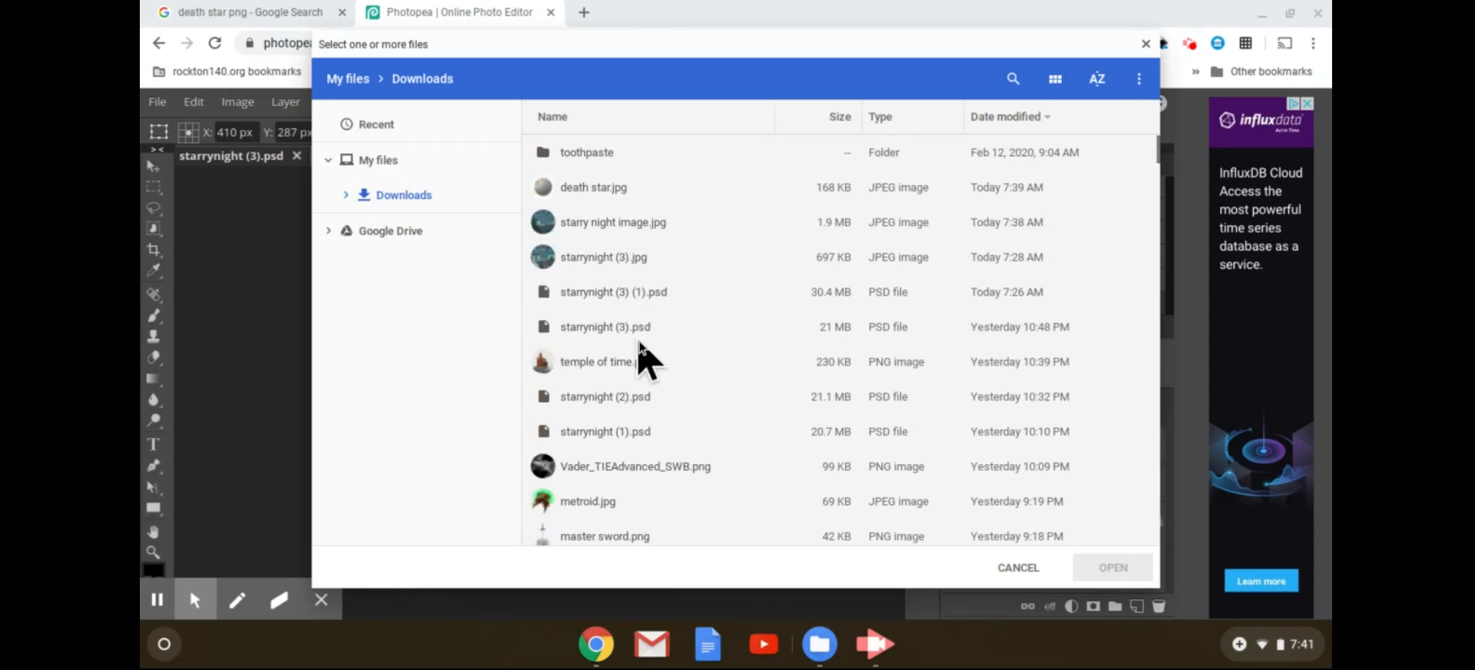
scroll(638, 349, down, 4)
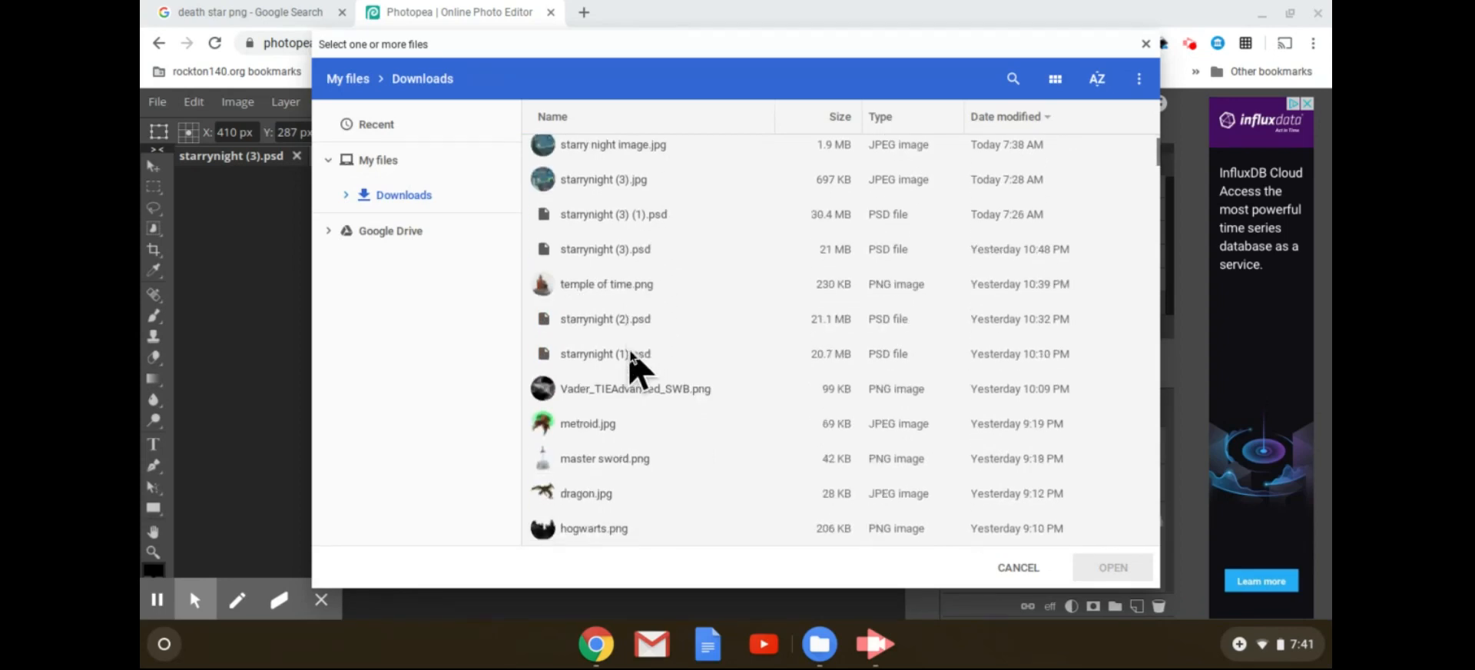
scroll(630, 352, up, 1)
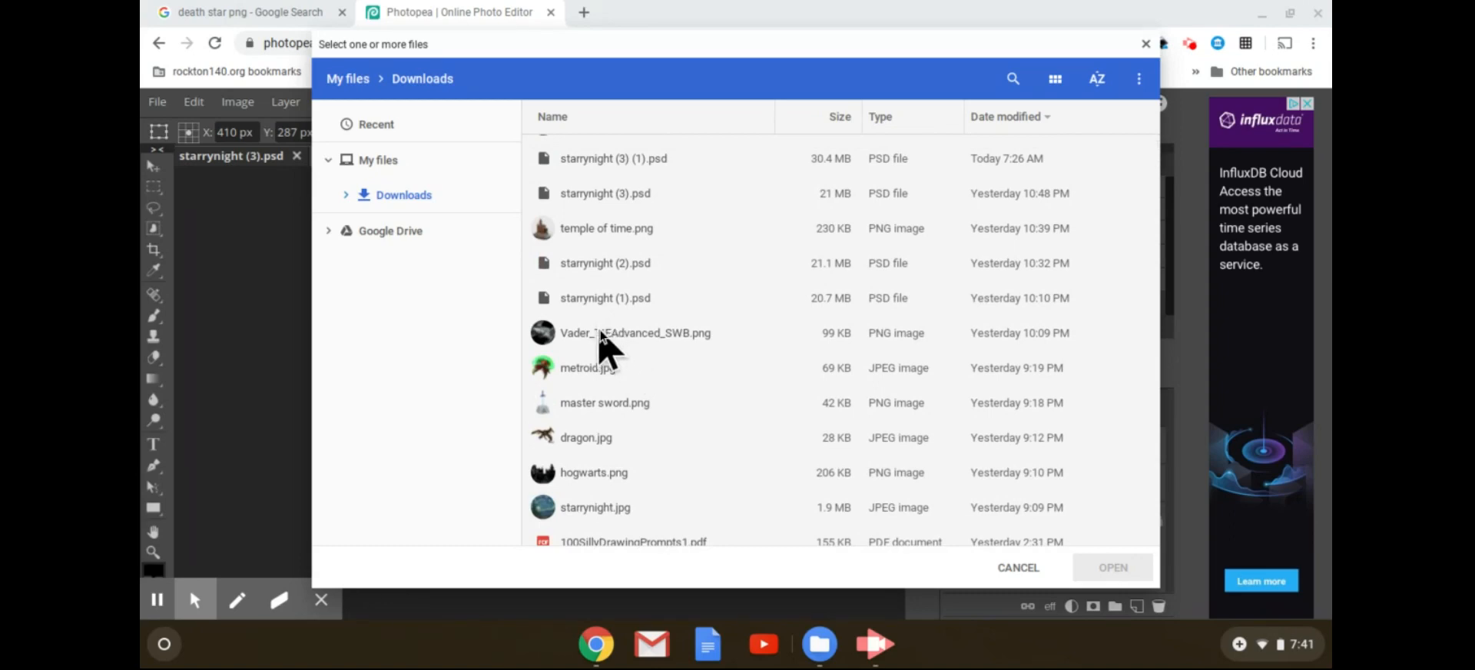
double_click(595, 367)
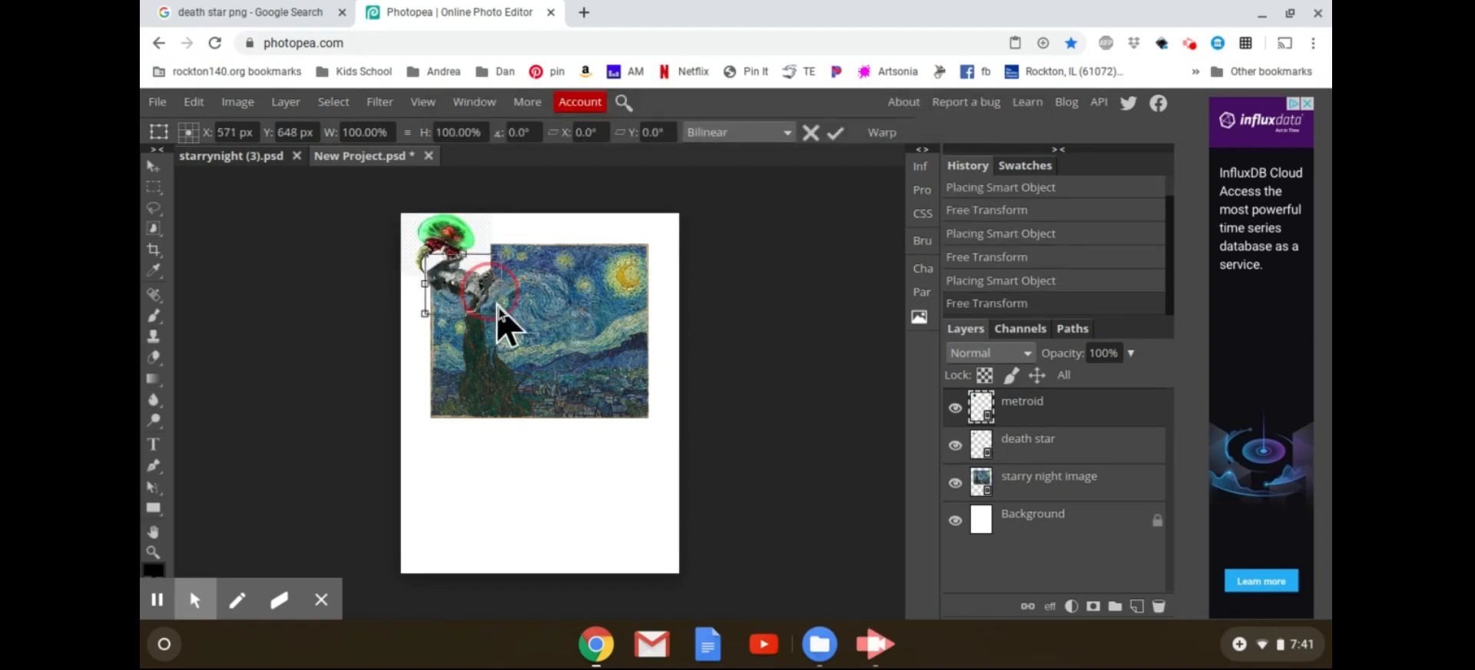
drag(501, 310, 475, 259)
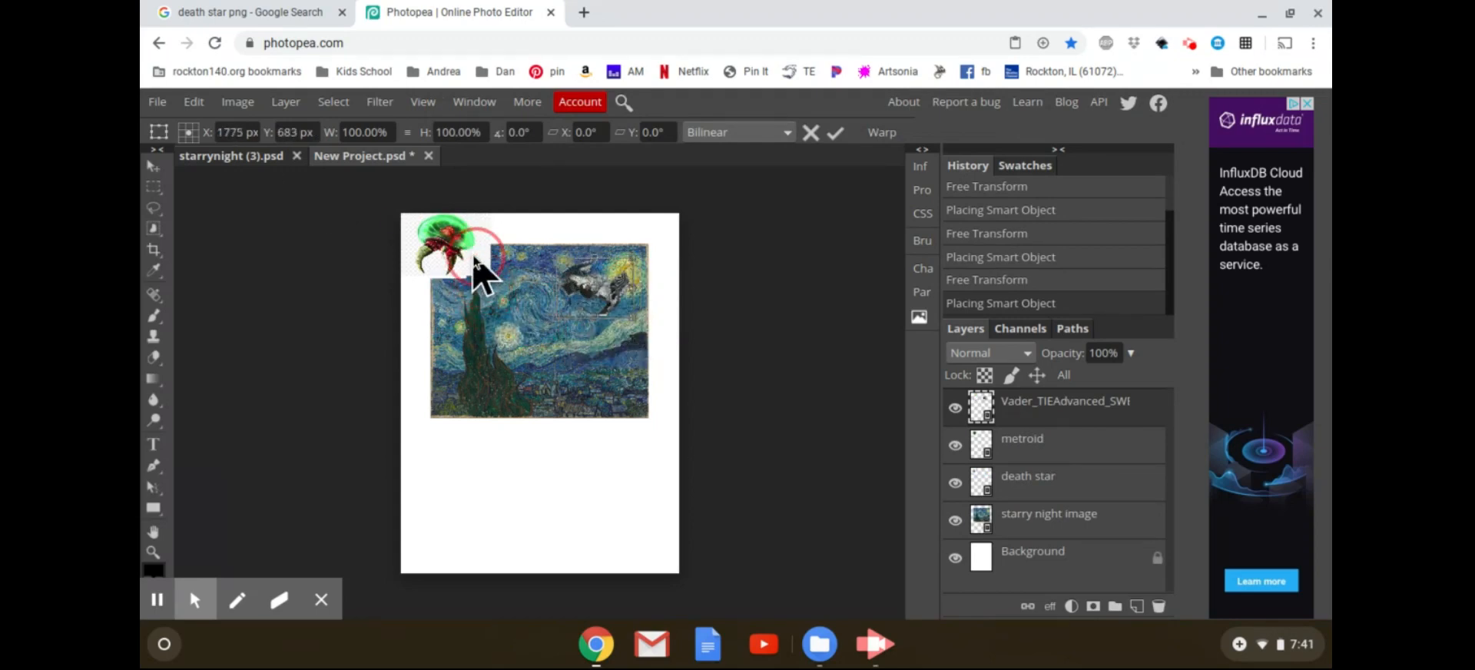
Open "hogwarts.png" from Downloads as its own separate document instead of placing it in the project.
click(157, 102)
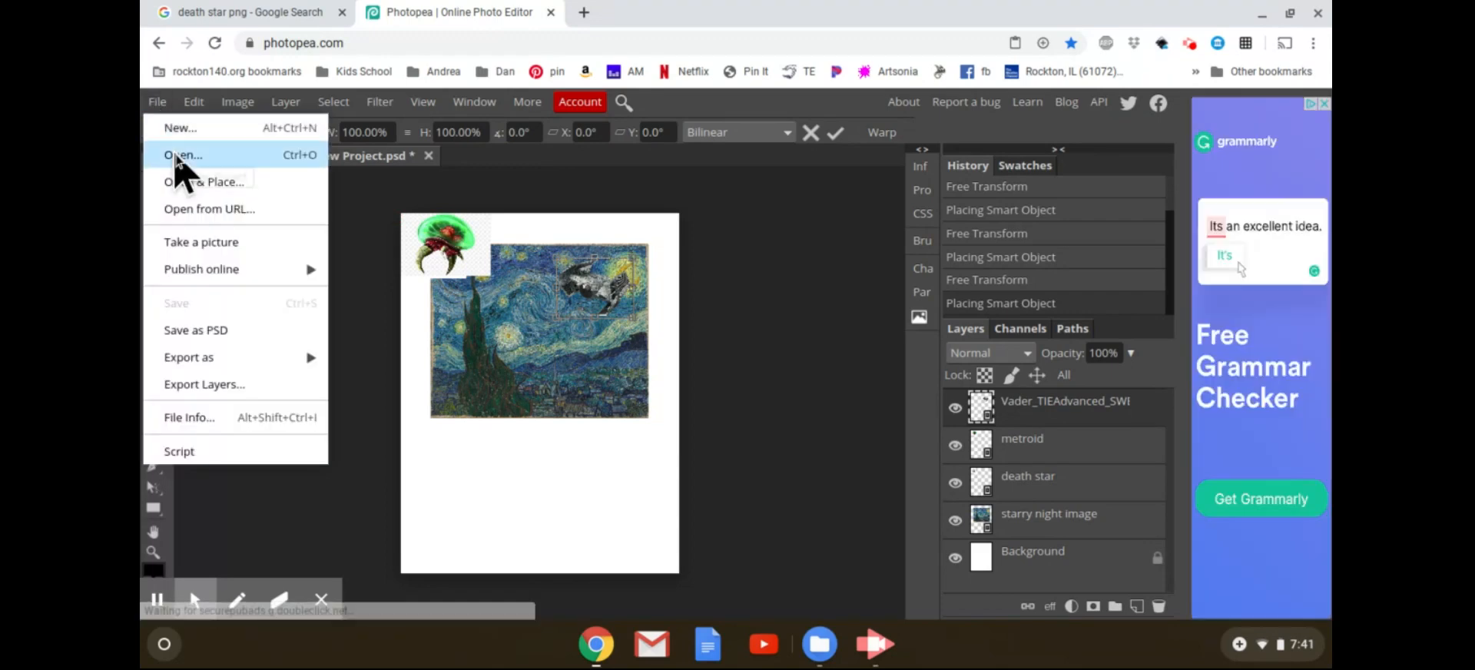
click(178, 159)
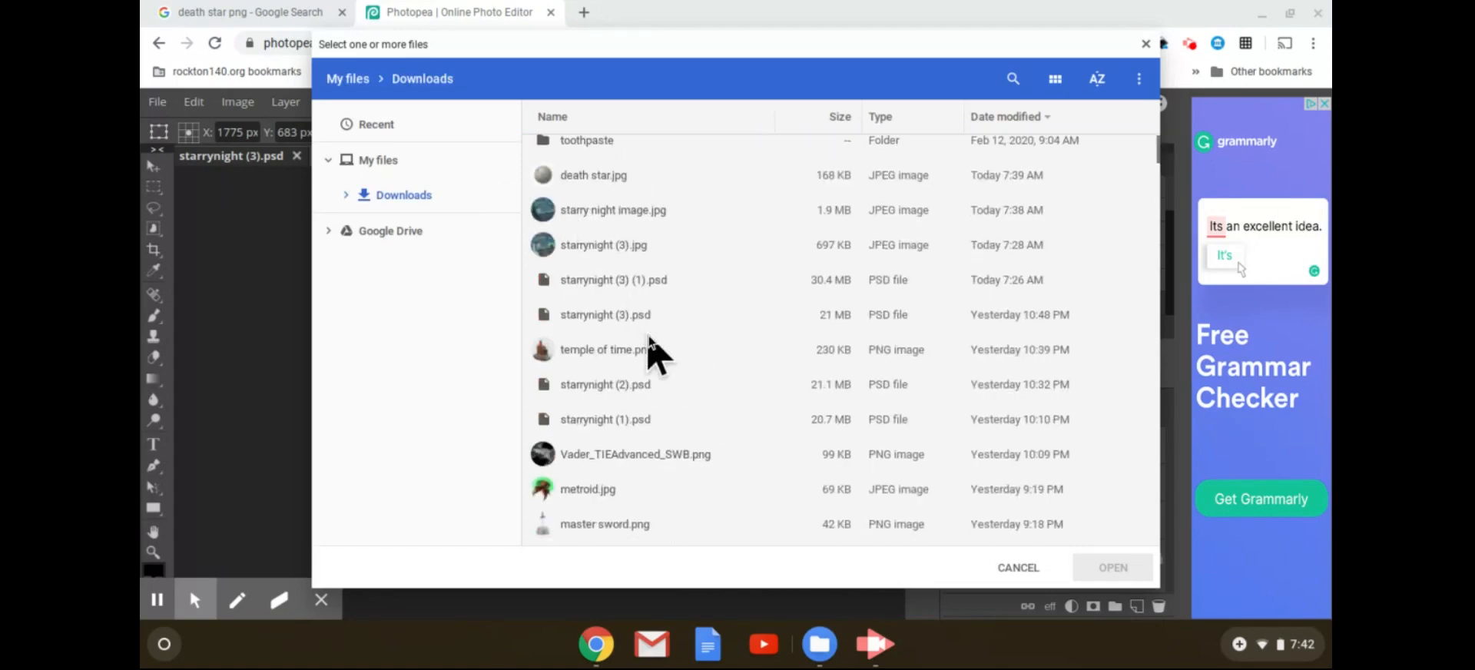
scroll(644, 330, down, 2)
scroll(643, 343, down, 2)
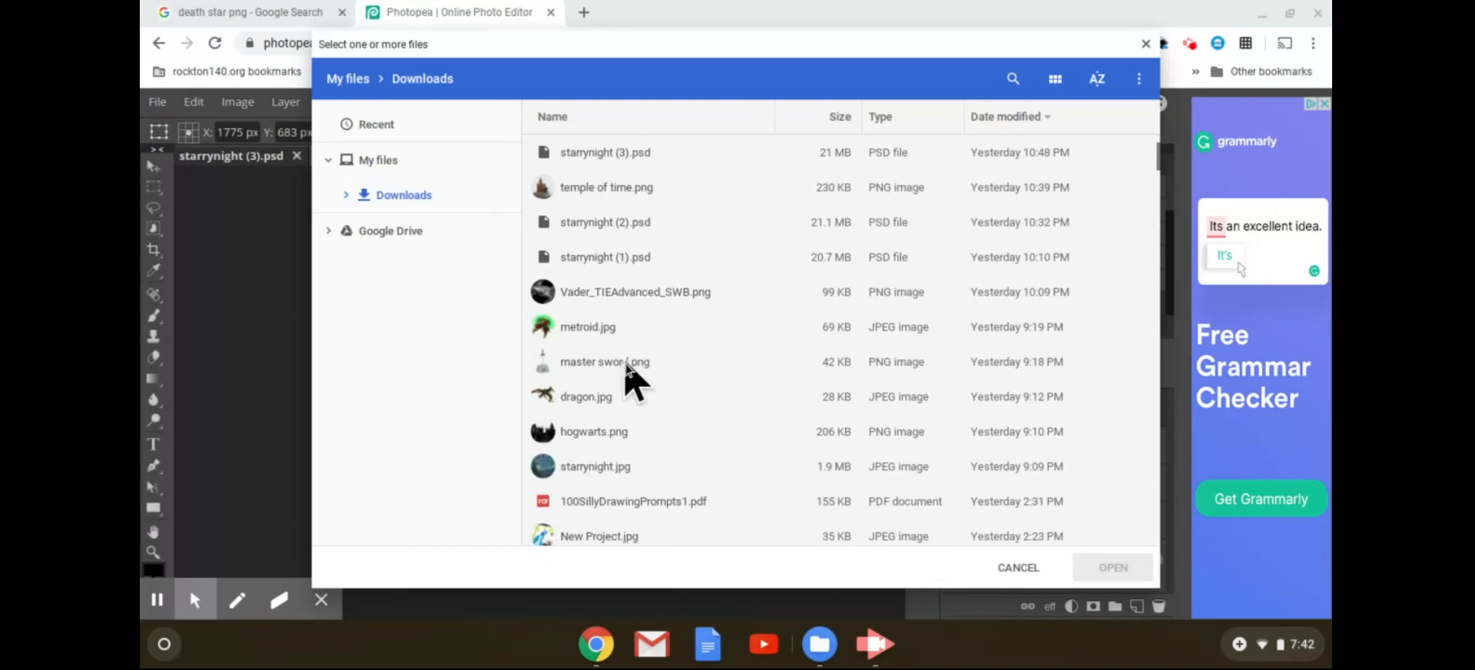
double_click(573, 433)
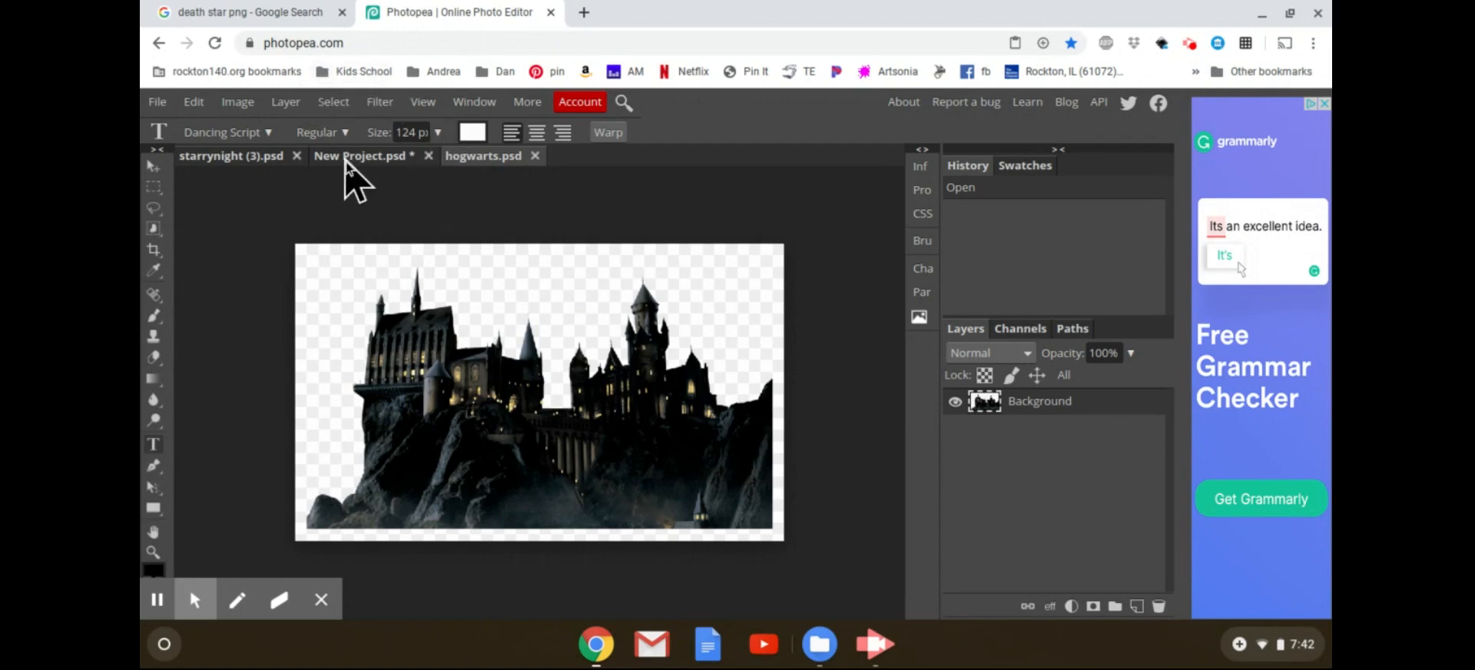
click(158, 101)
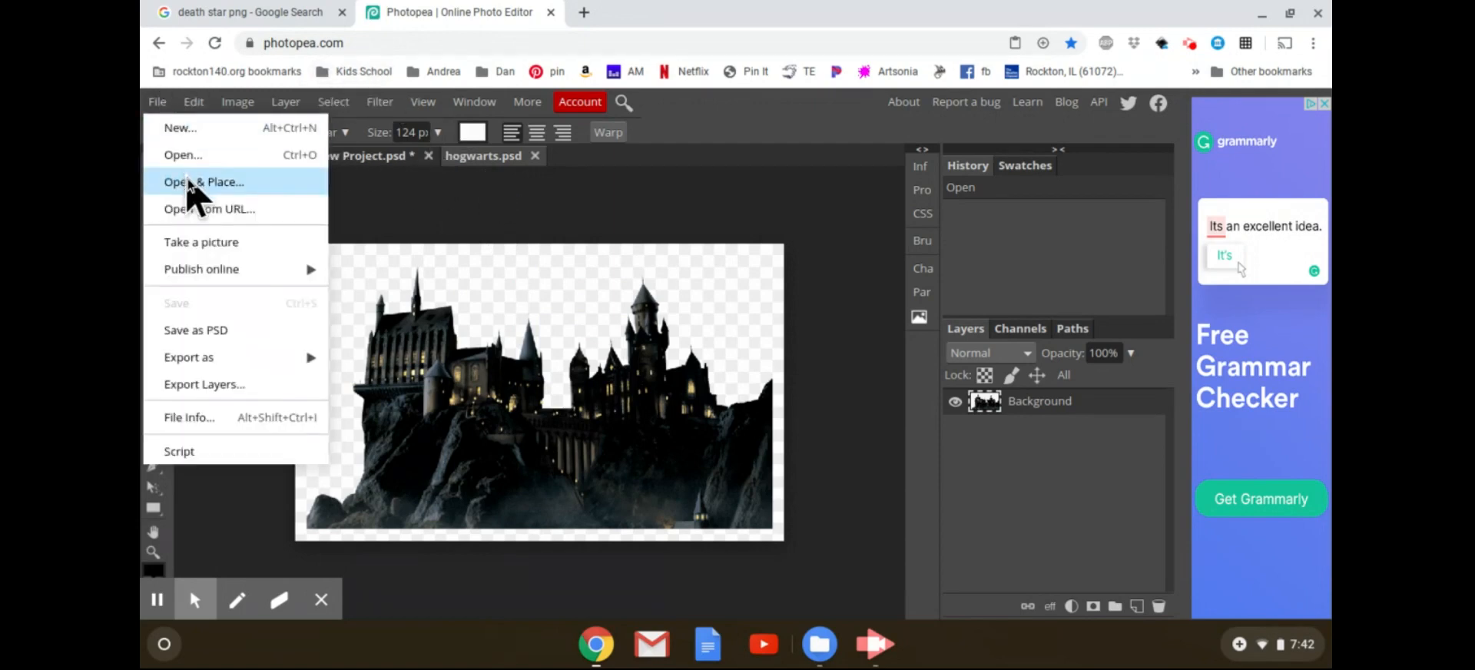
click(497, 227)
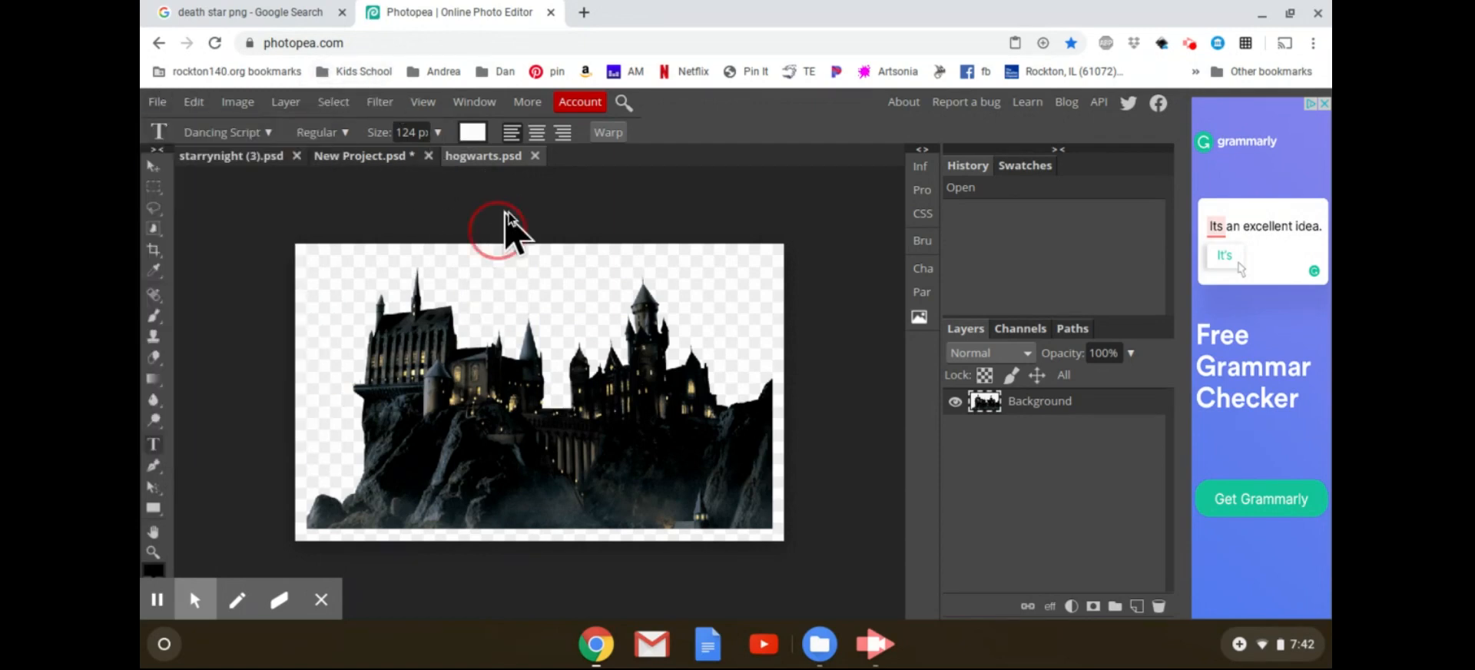
Close the separate hogwarts.psd document and return to the Letter-size project.
click(535, 157)
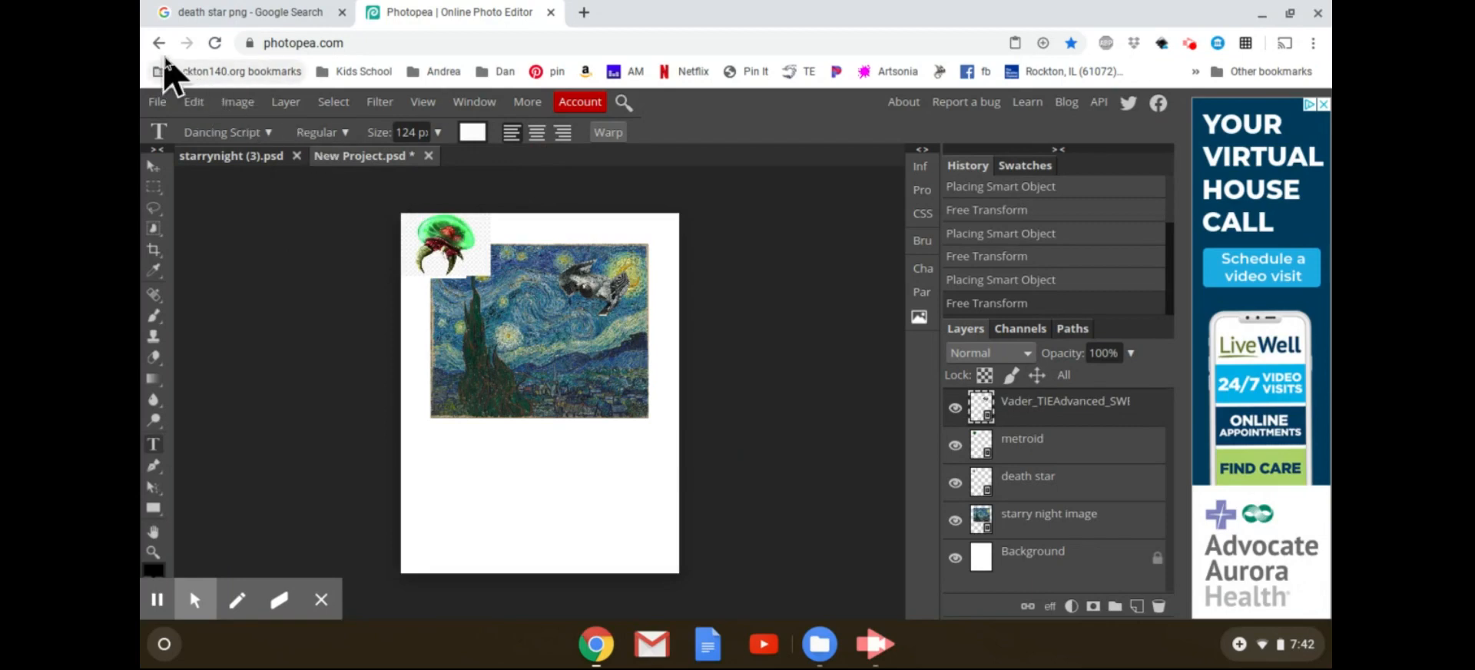
click(164, 102)
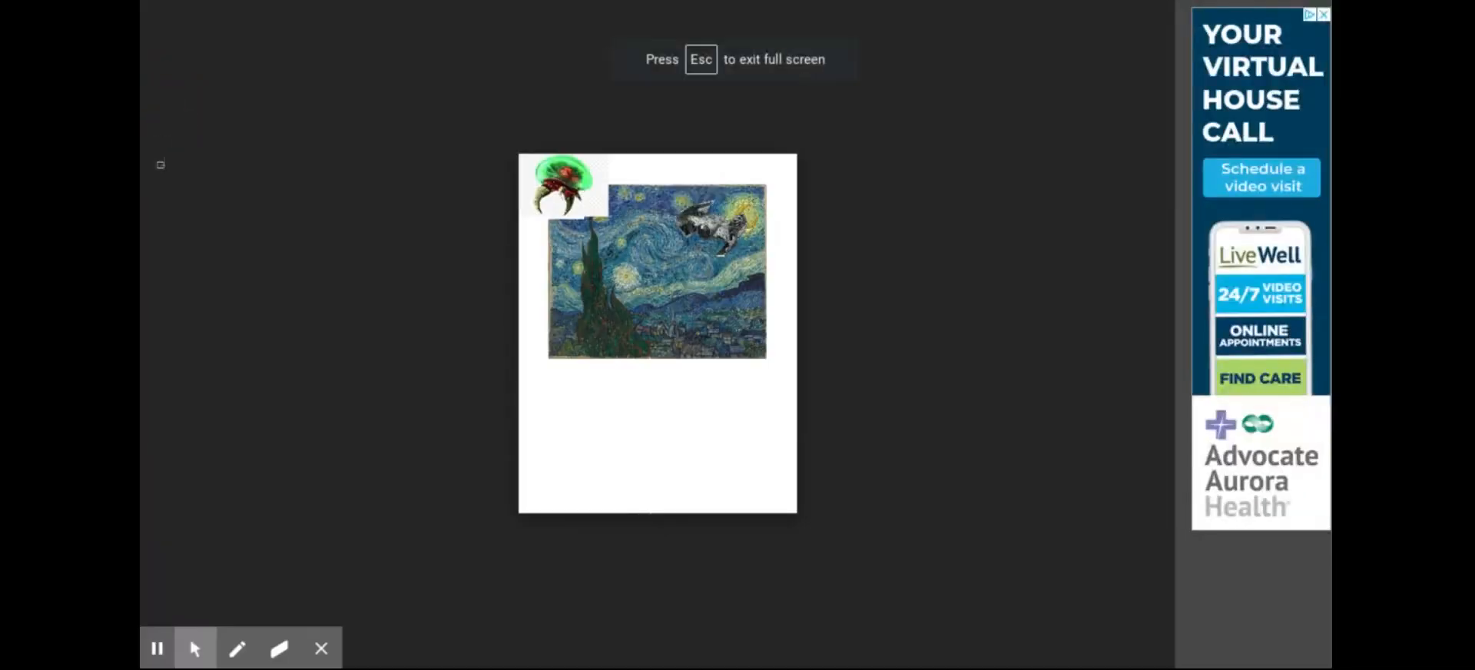
key(Escape)
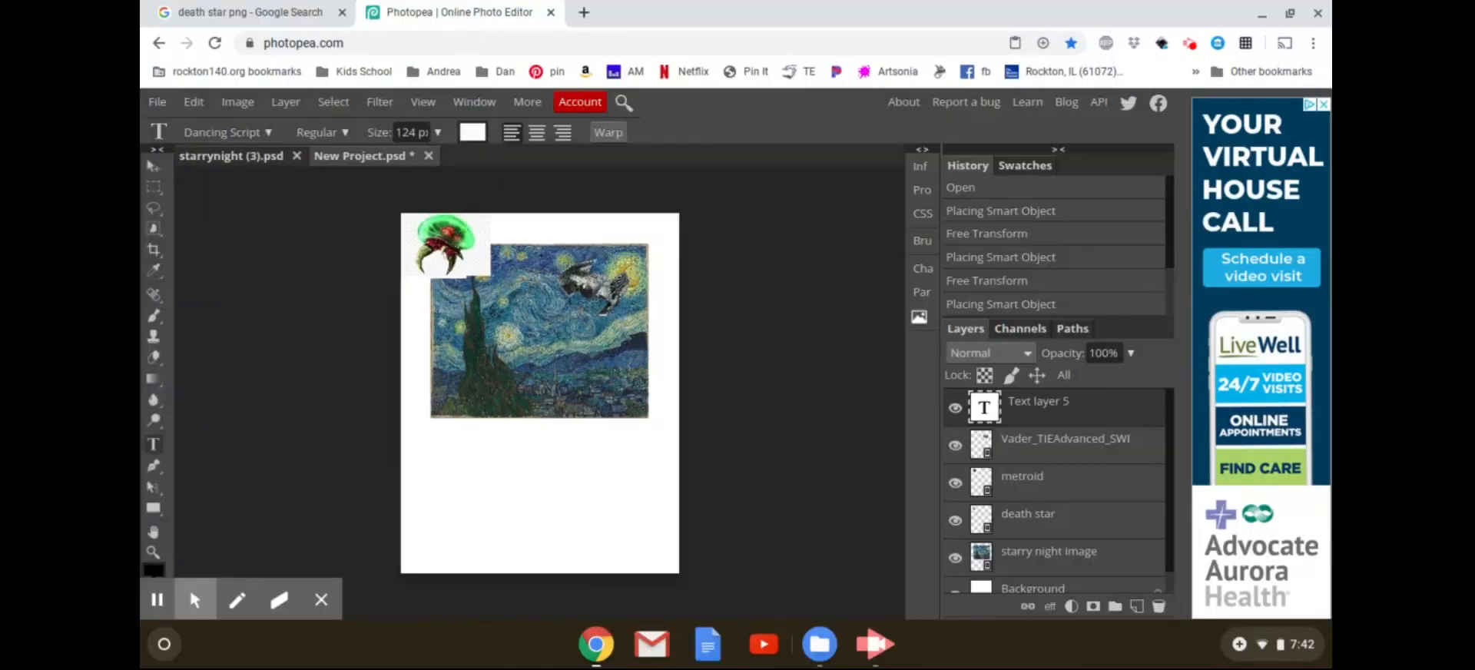
Place "hogwarts.png" from Downloads into the project and move it below the painting, at about X 639 px, Y 2417 px.
click(162, 108)
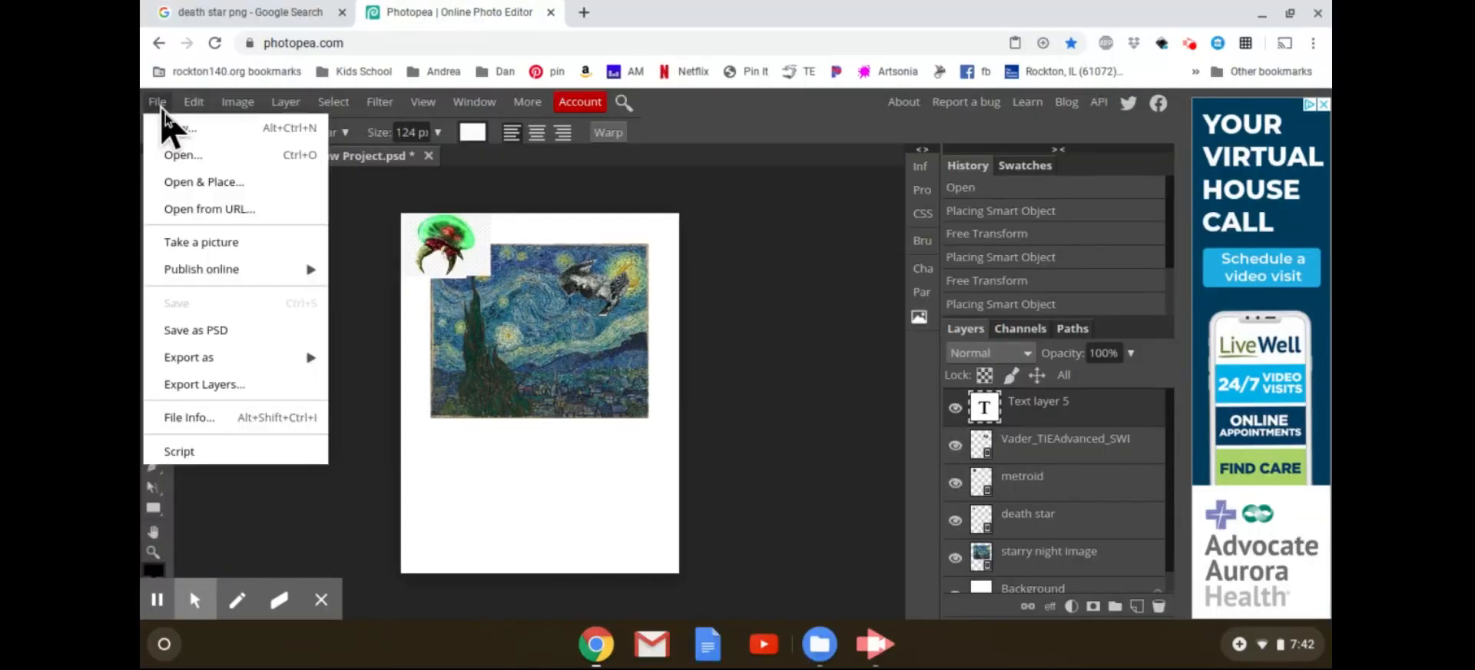
click(186, 182)
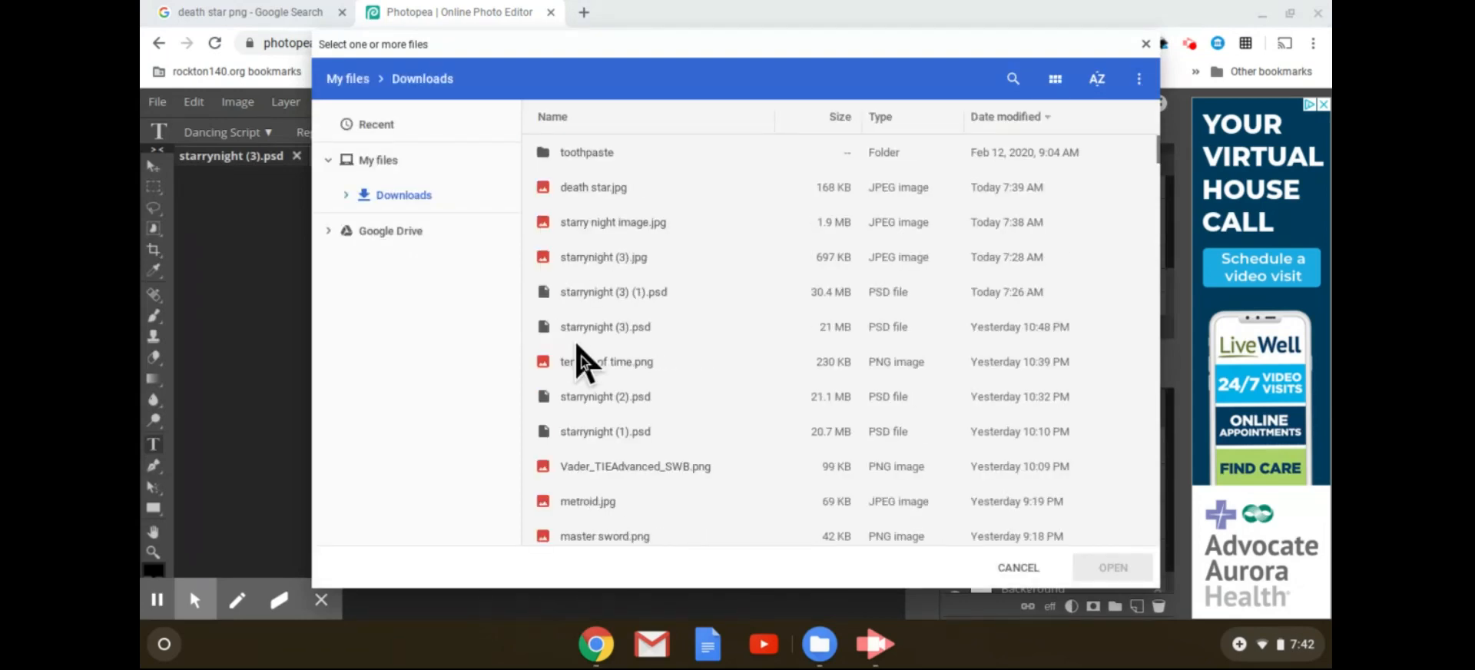
scroll(609, 439, down, 5)
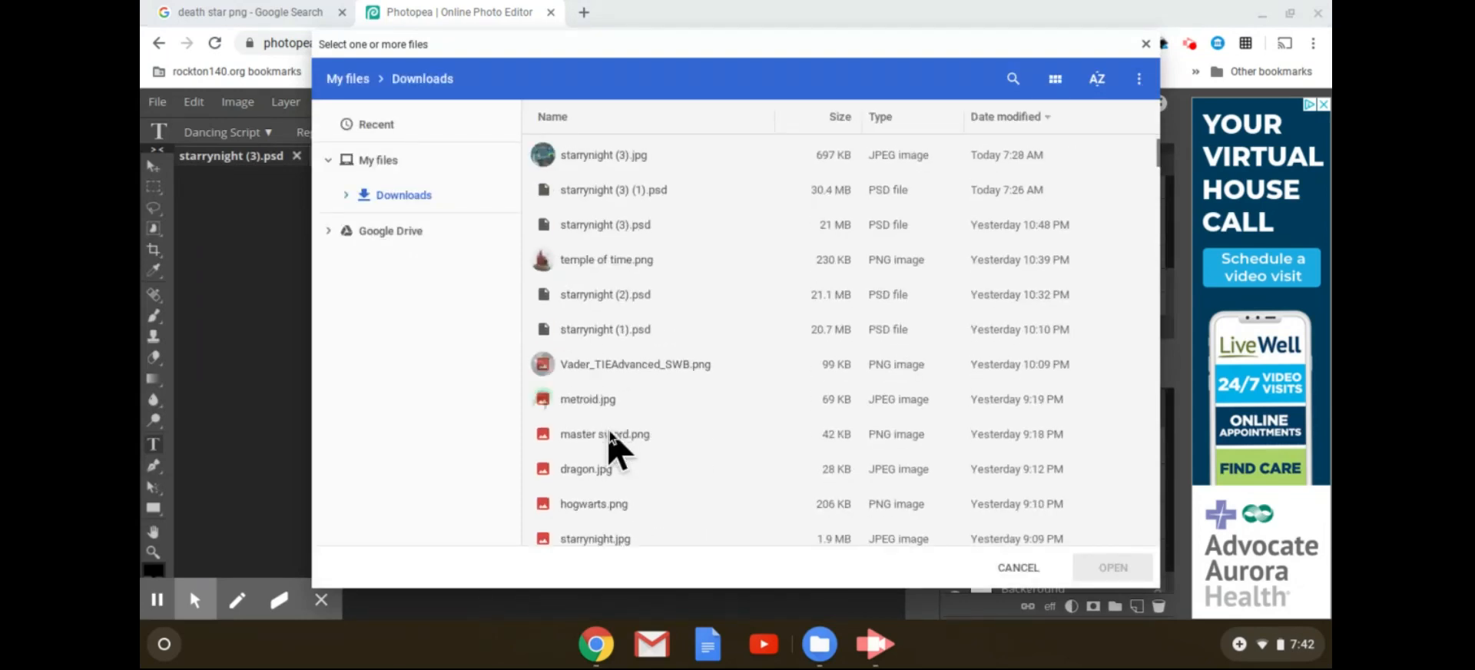
click(605, 405)
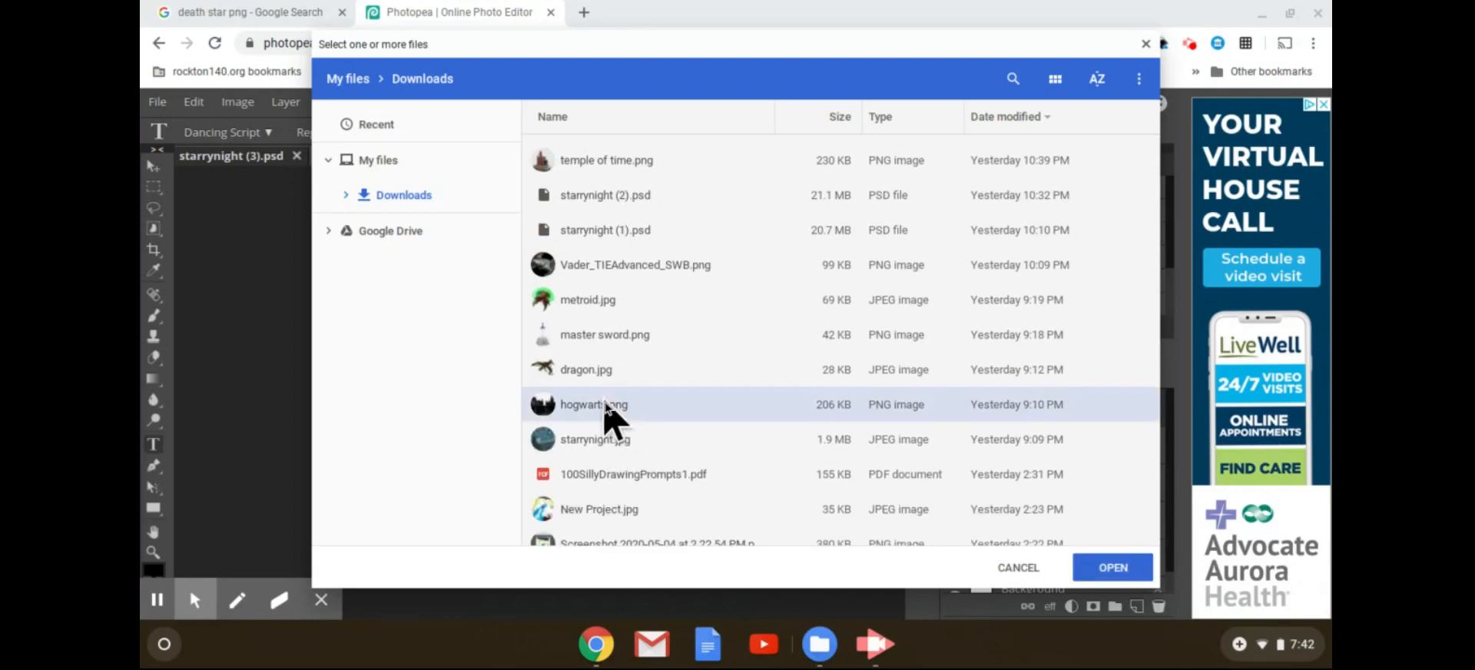
click(1107, 568)
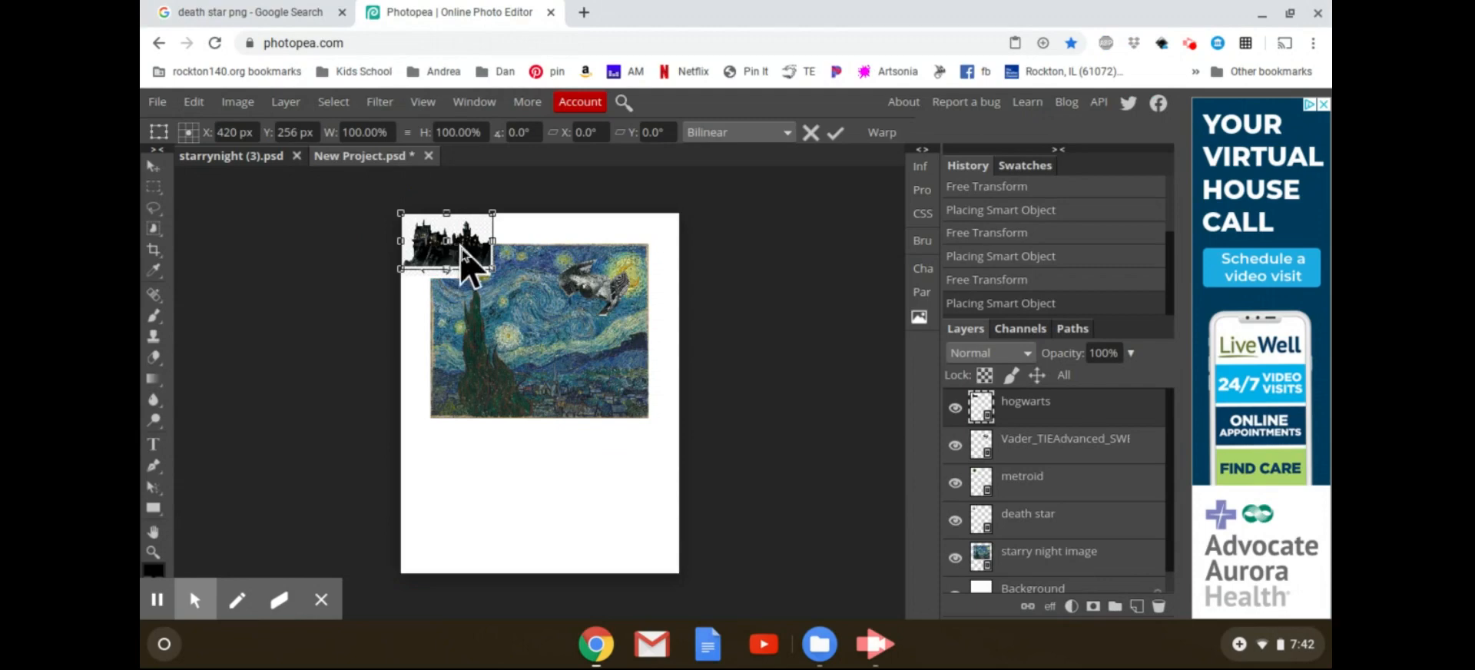
drag(461, 247, 487, 492)
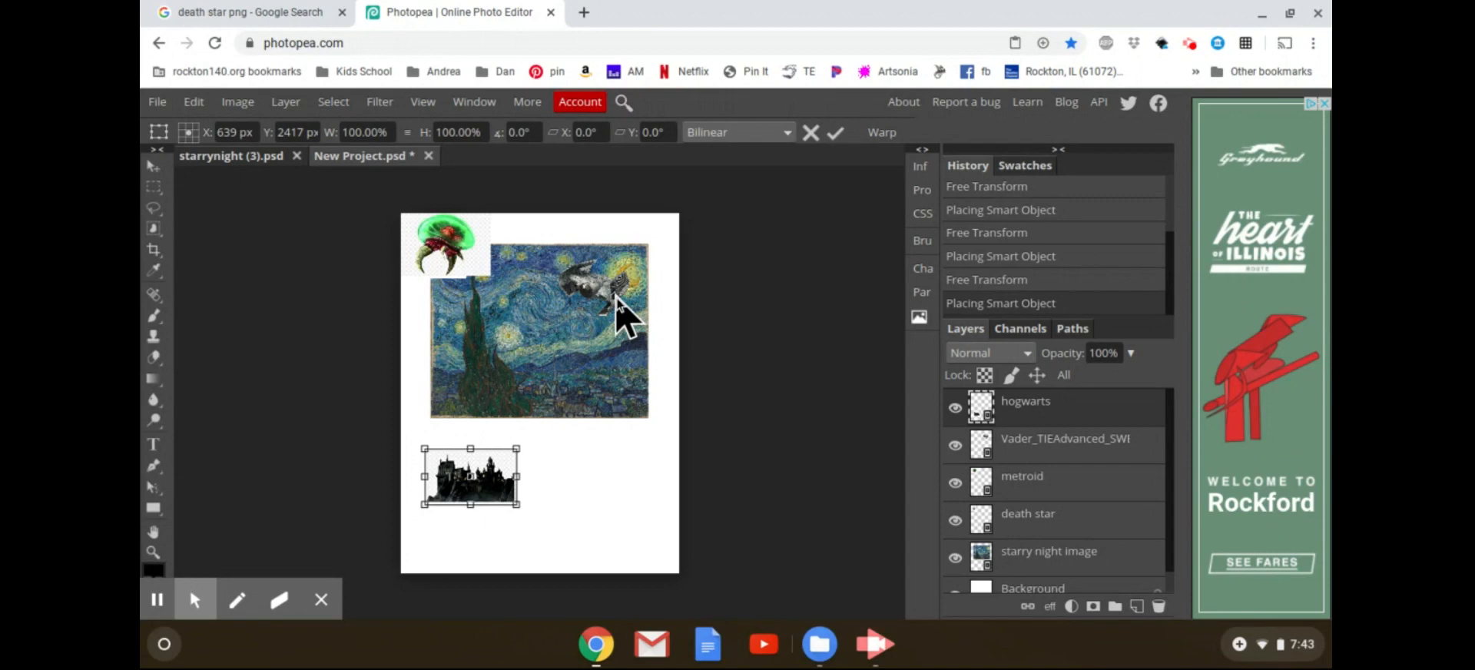
Move the Vader_TIEAdvanced_SWB layer slightly down and to the left, off the painting's yellow moon.
scroll(619, 307, up, 1)
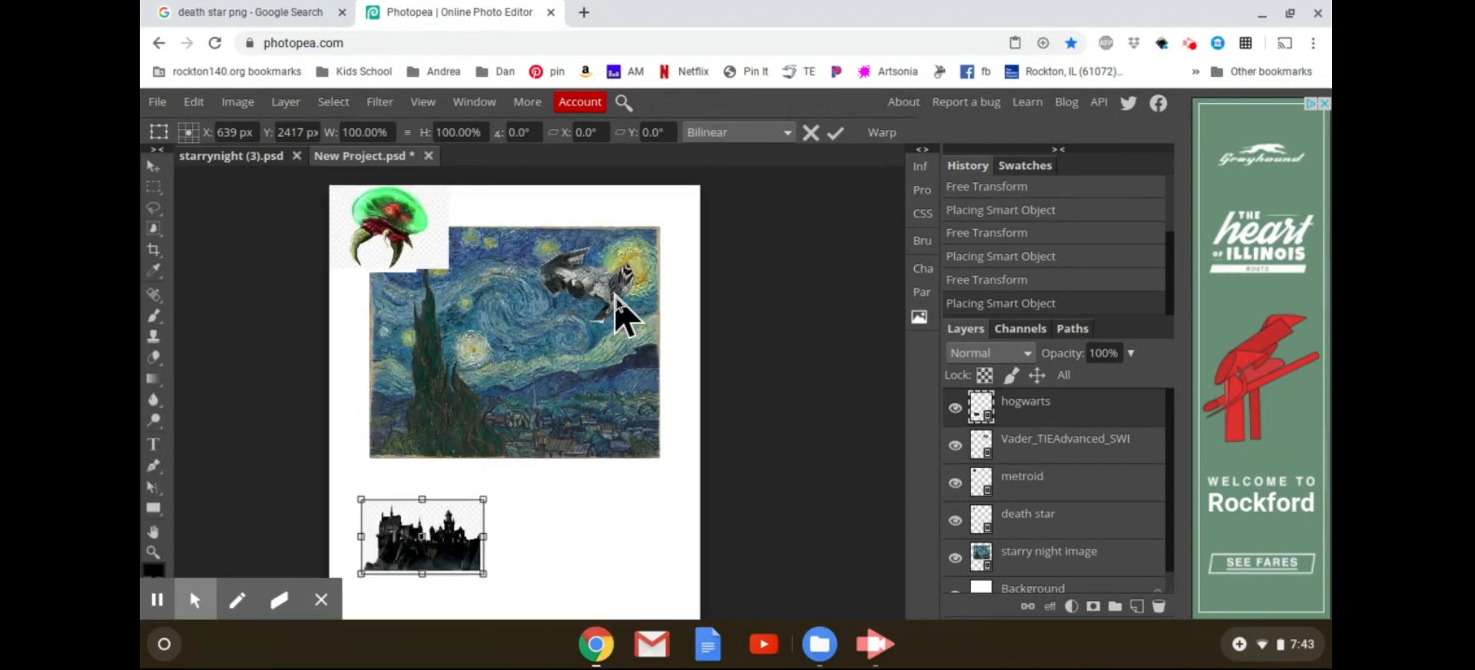
scroll(618, 308, up, 2)
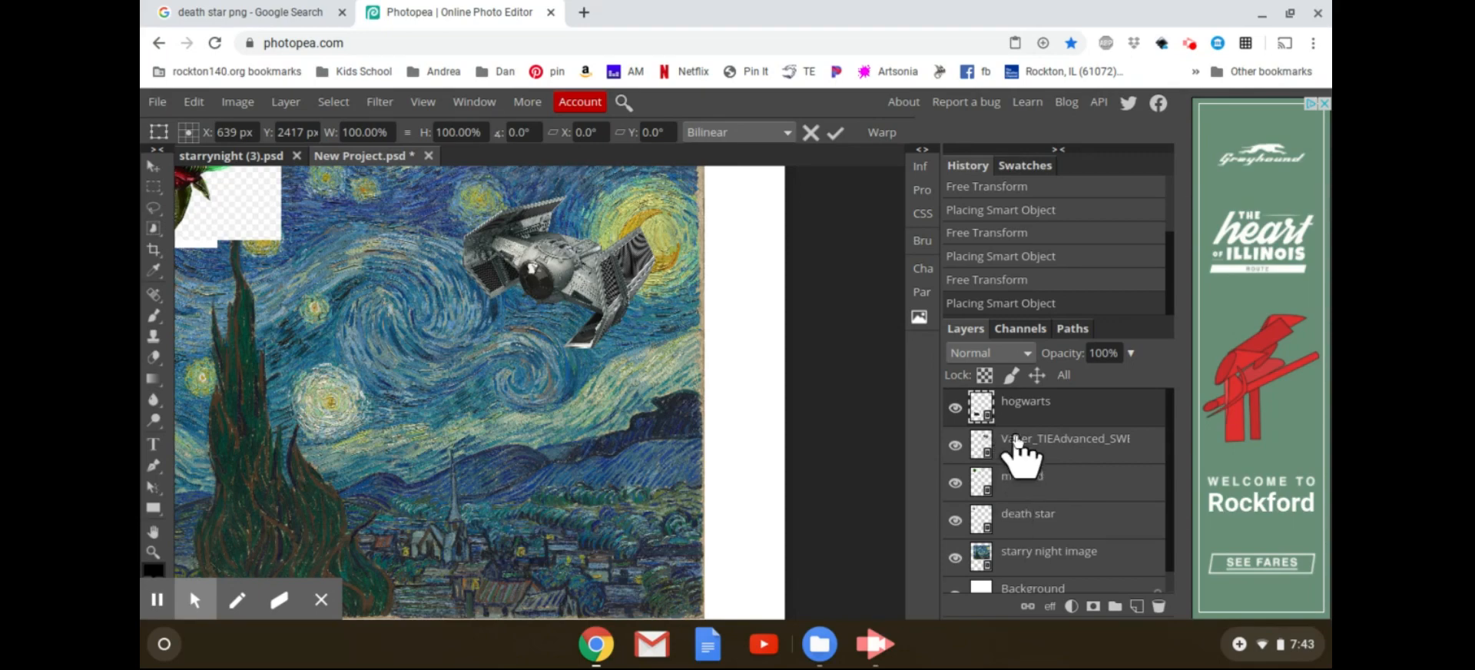
click(1086, 448)
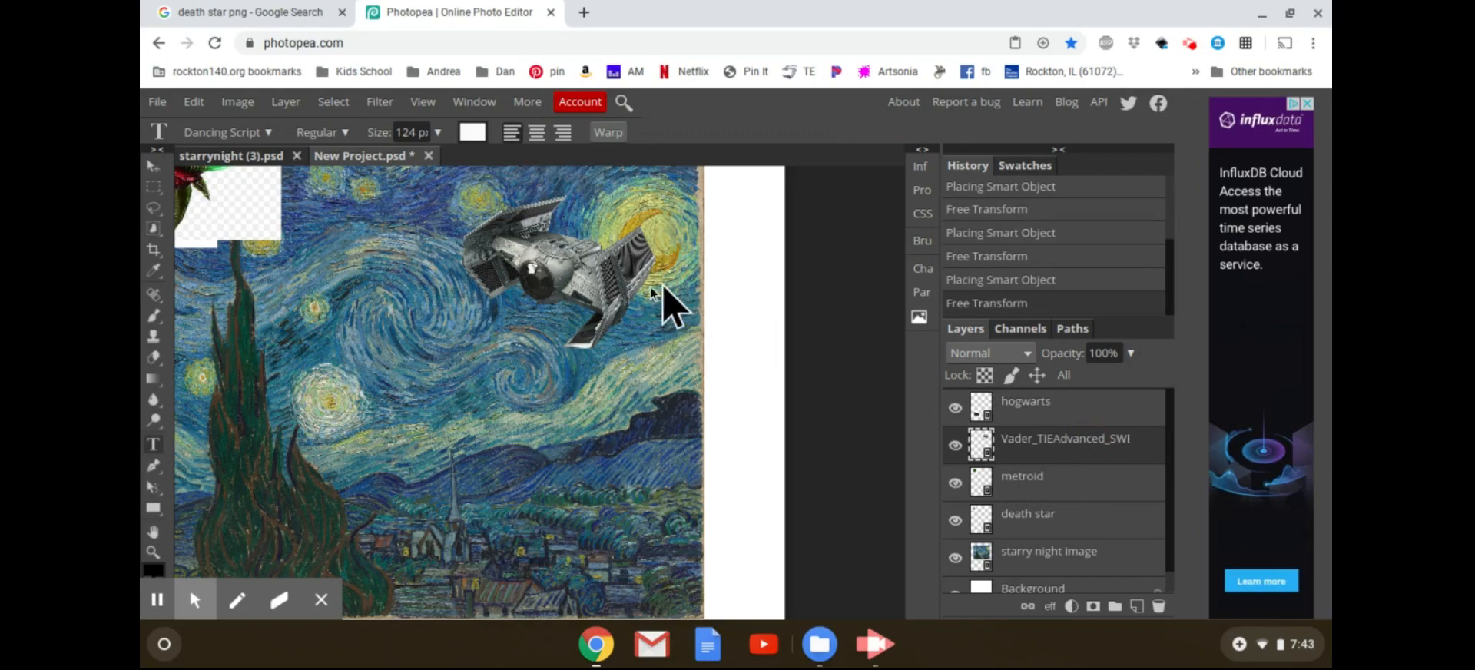
click(155, 166)
key(f)
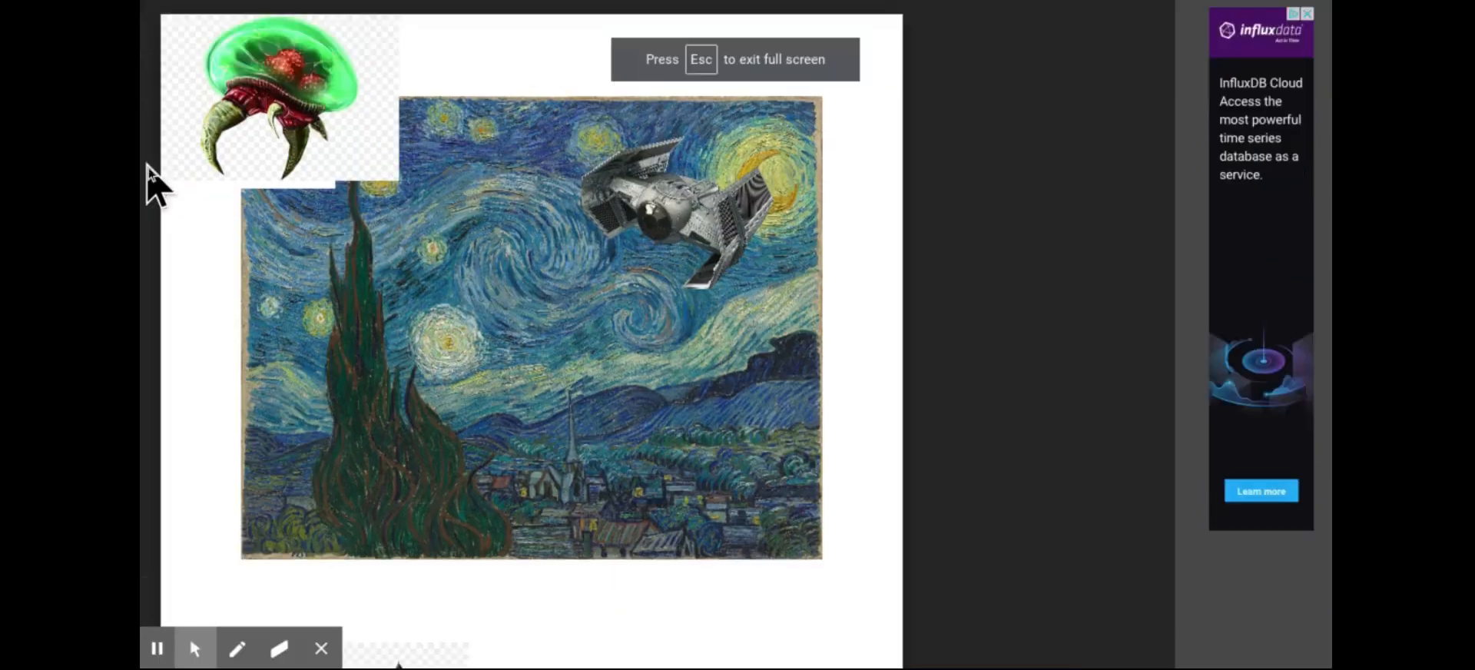
key(Escape)
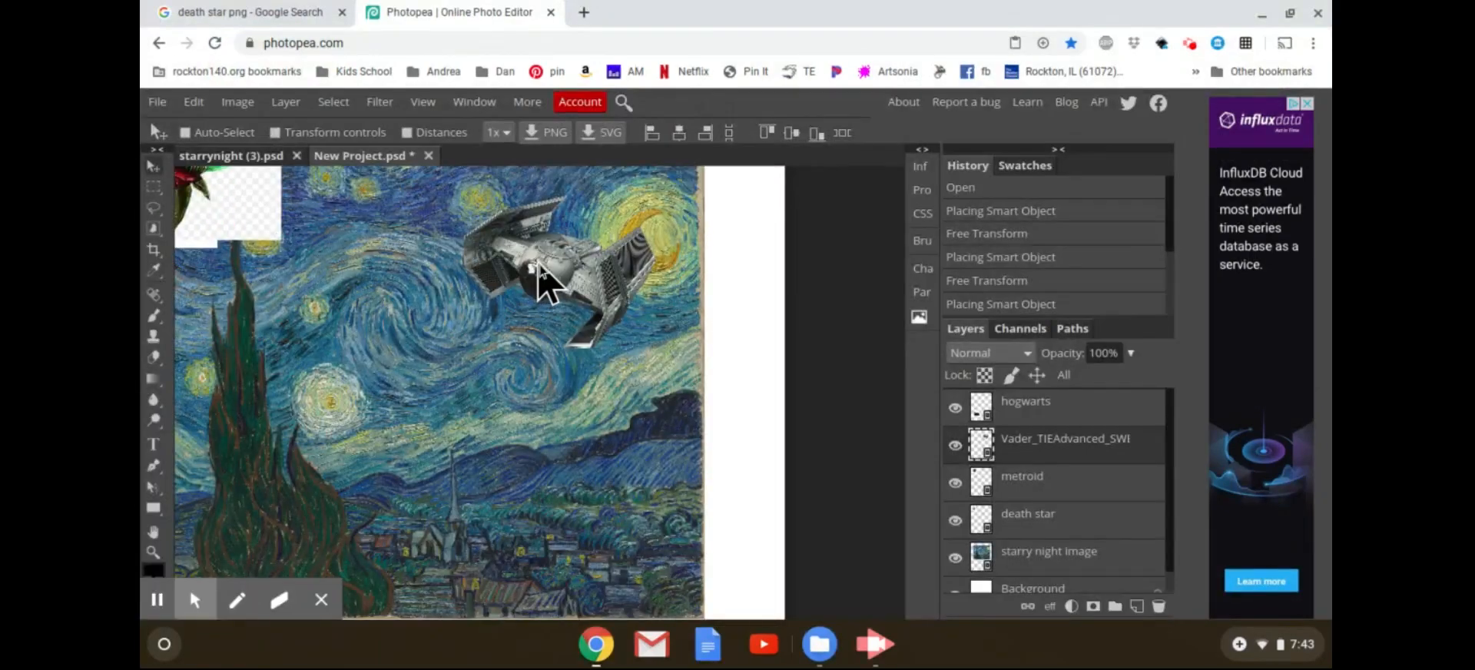
drag(538, 264, 527, 319)
key(f)
key(Escape)
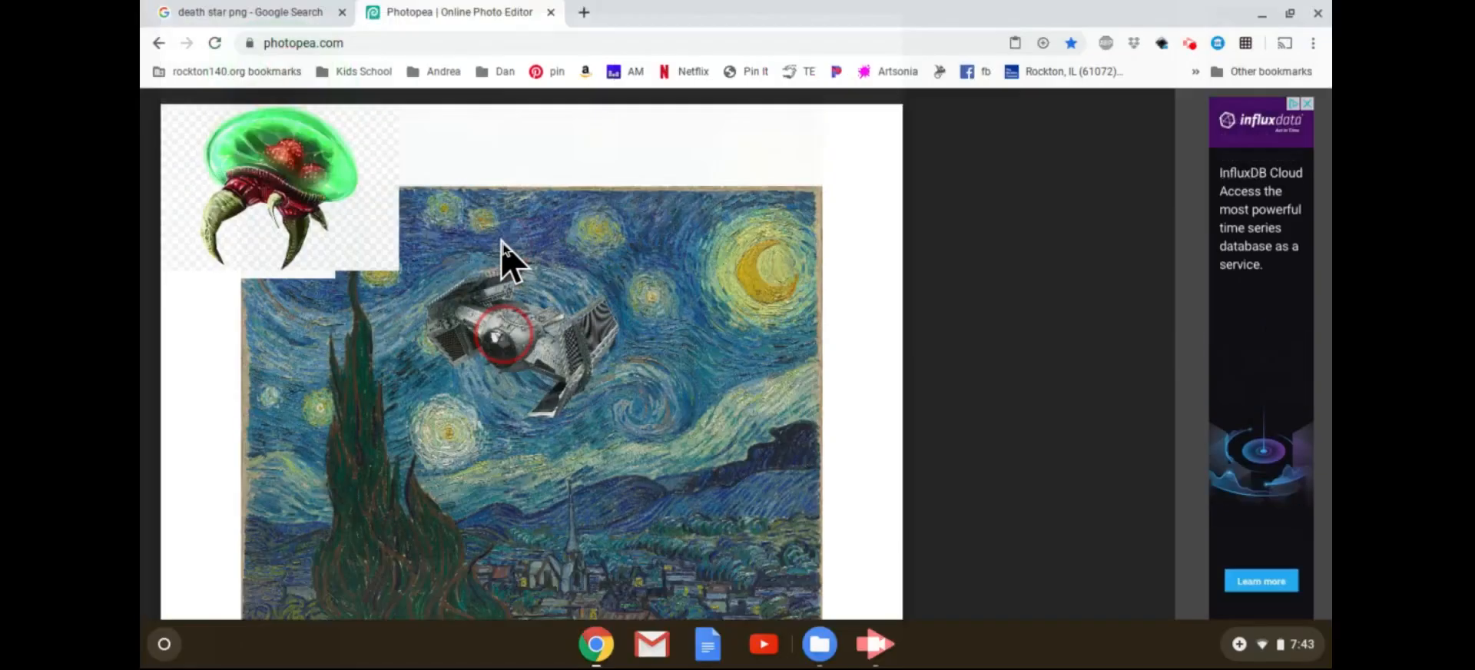
drag(501, 241, 519, 281)
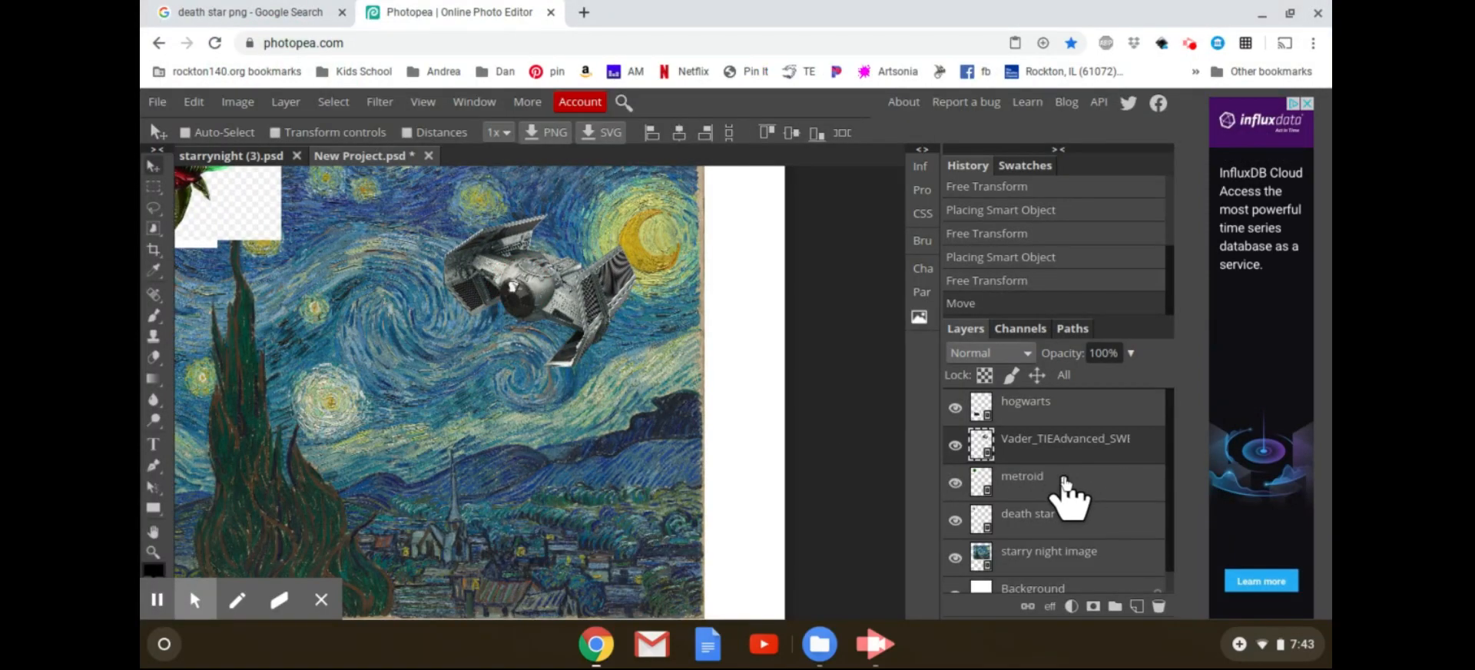
Move the metroid layer onto the painting below the TIE fighter and select its checkered background with the Magic Wand at tolerance 30.
click(1064, 480)
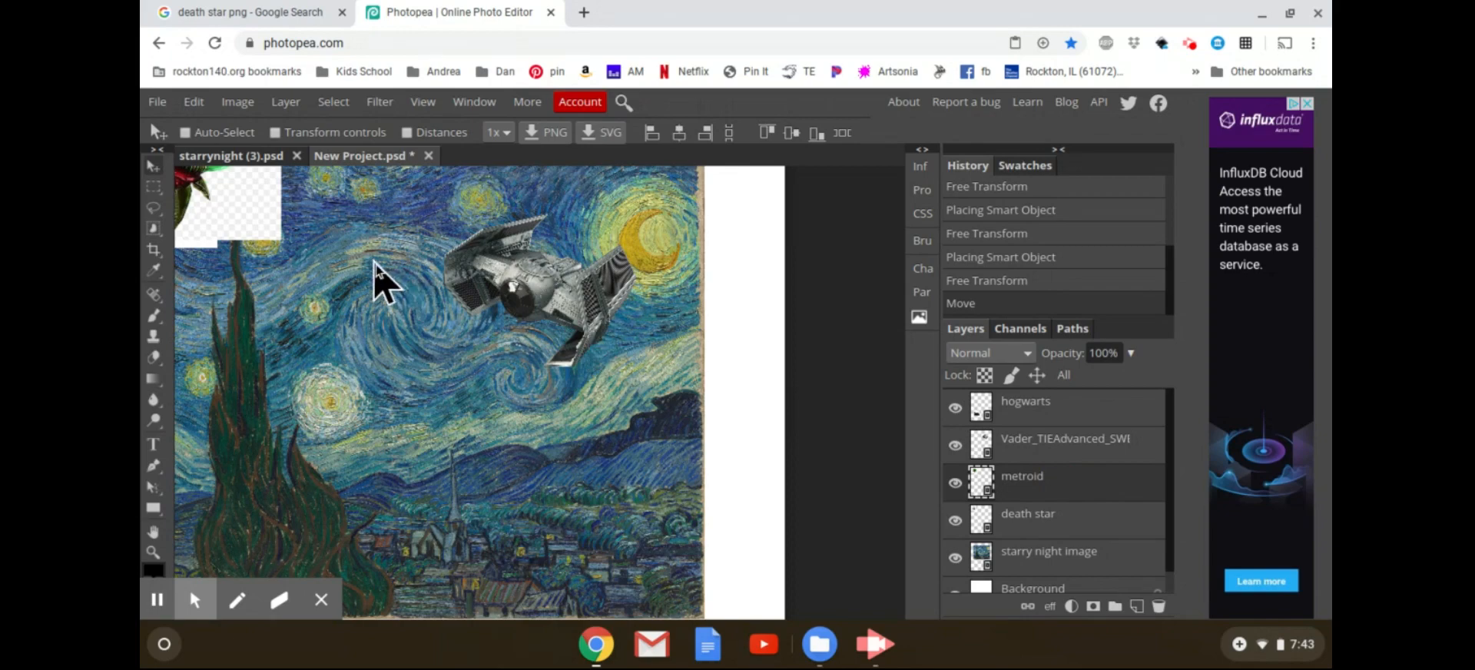
drag(212, 203, 585, 513)
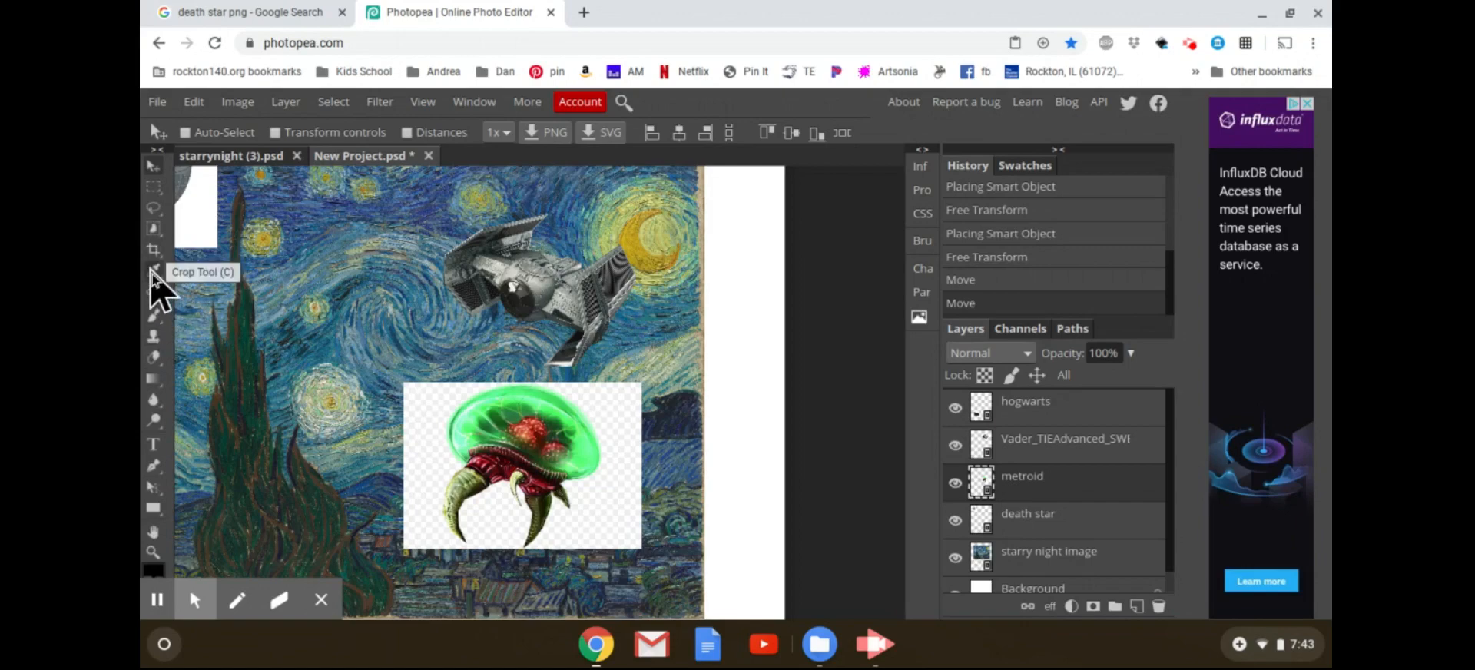
click(154, 211)
click(152, 247)
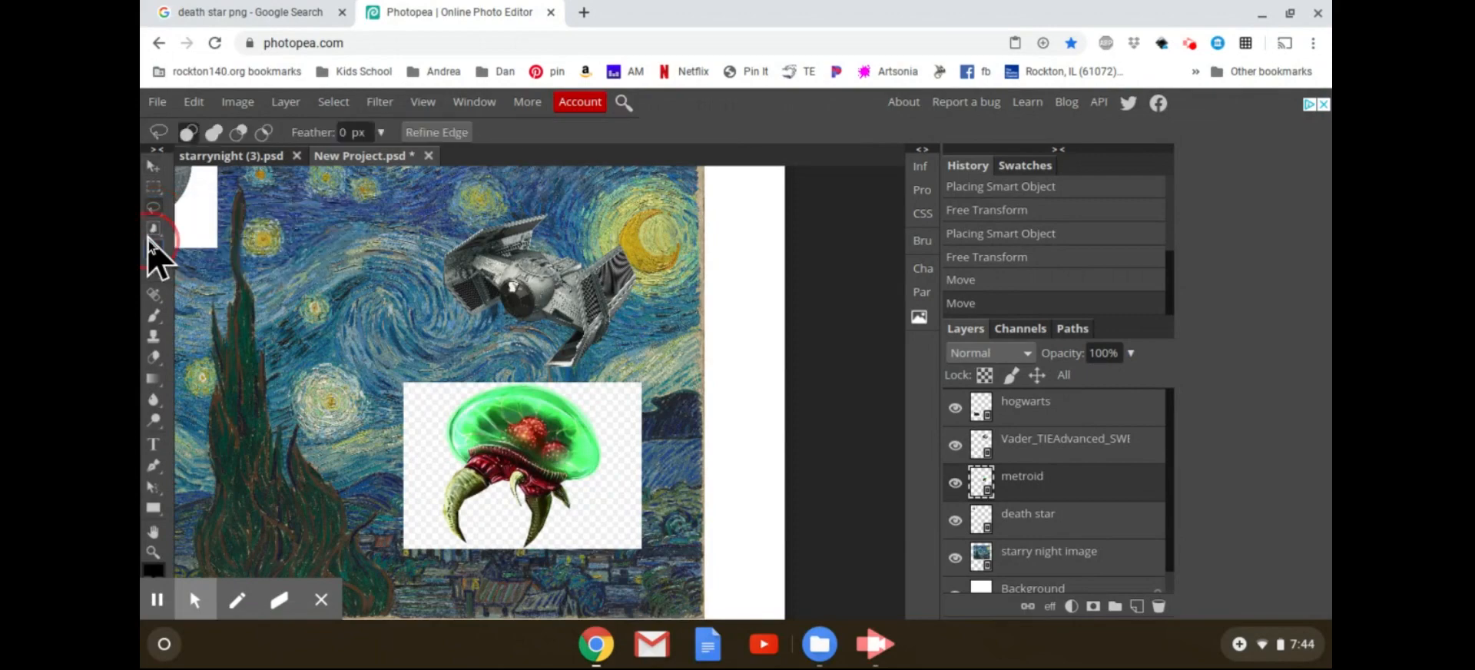
click(153, 231)
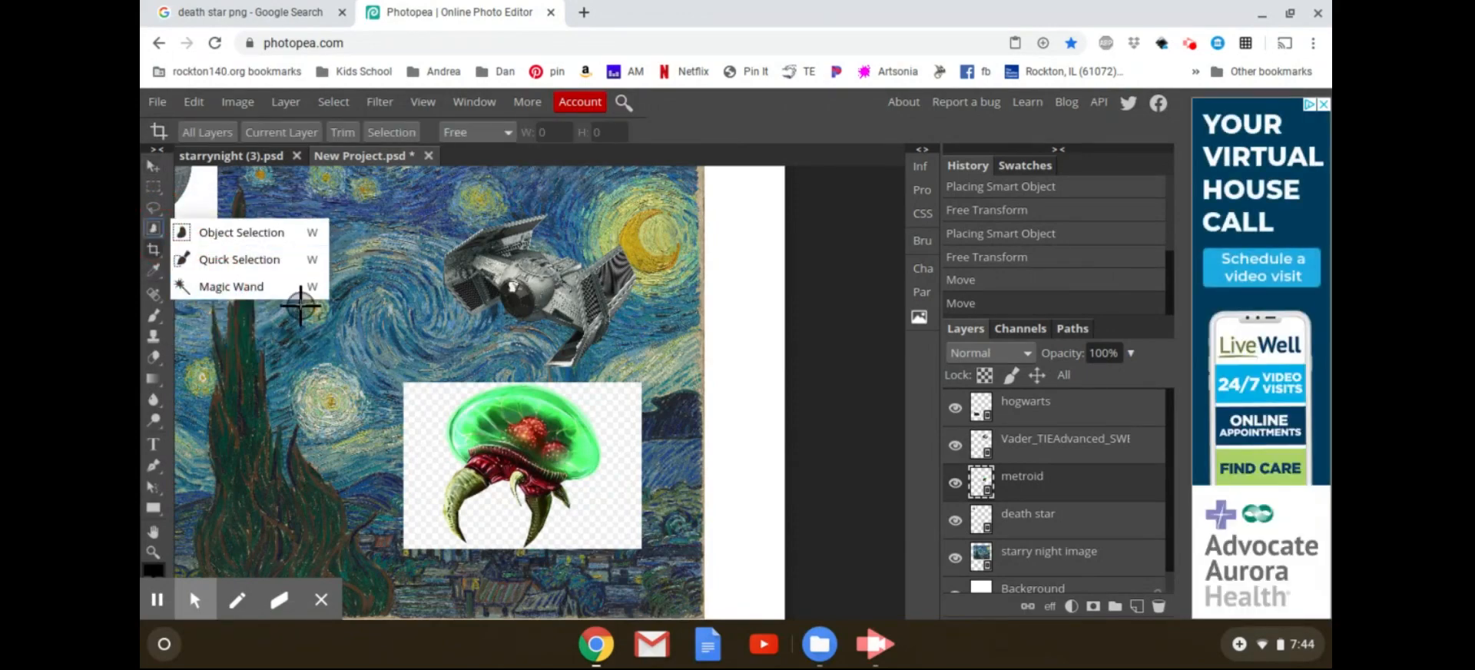
click(203, 287)
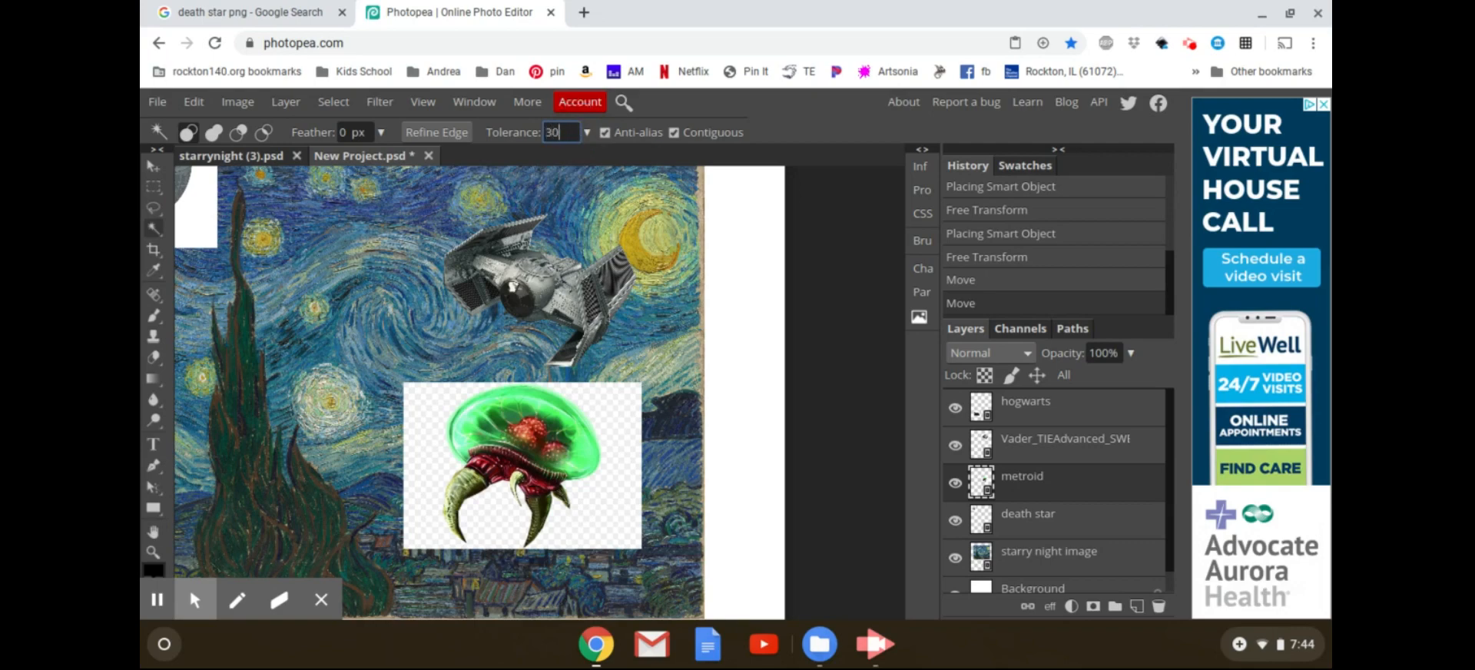
click(422, 401)
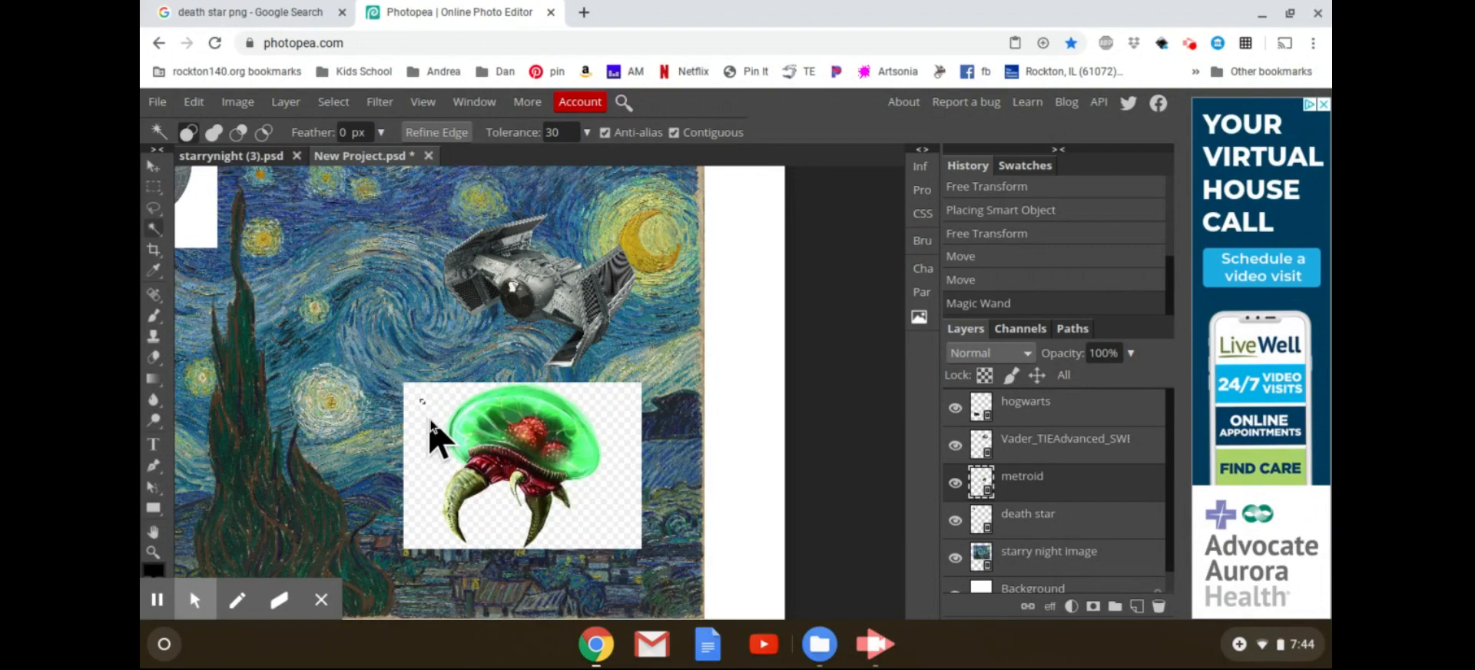
click(431, 428)
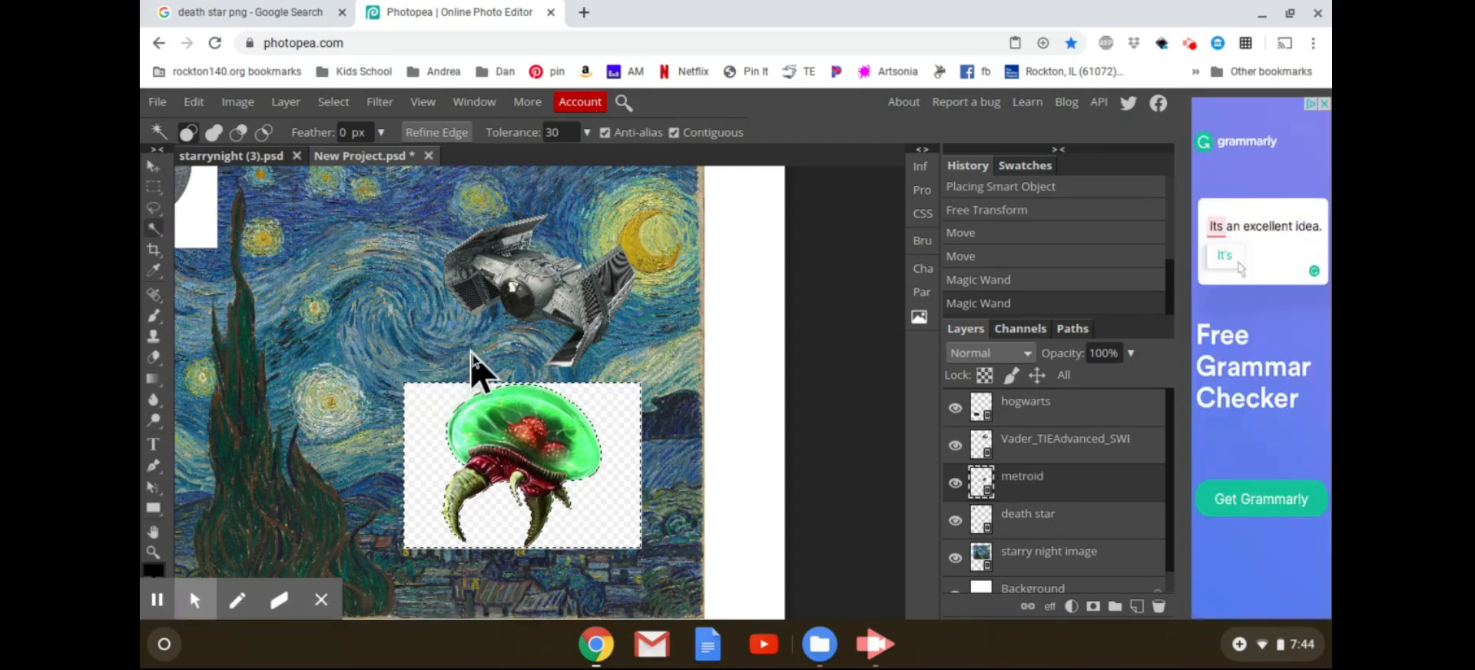
Rasterize the metroid layer and erase part of the selected background at its upper-left corner with the Eraser.
click(154, 357)
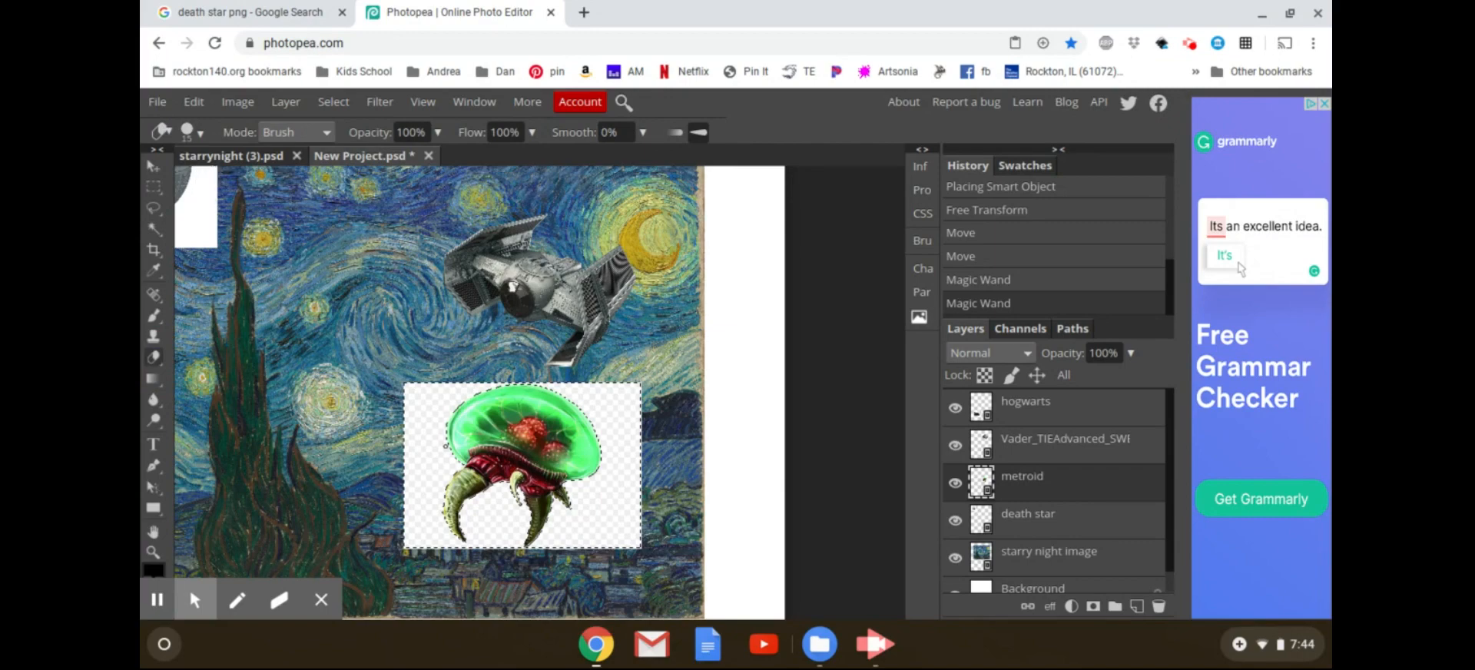
click(426, 413)
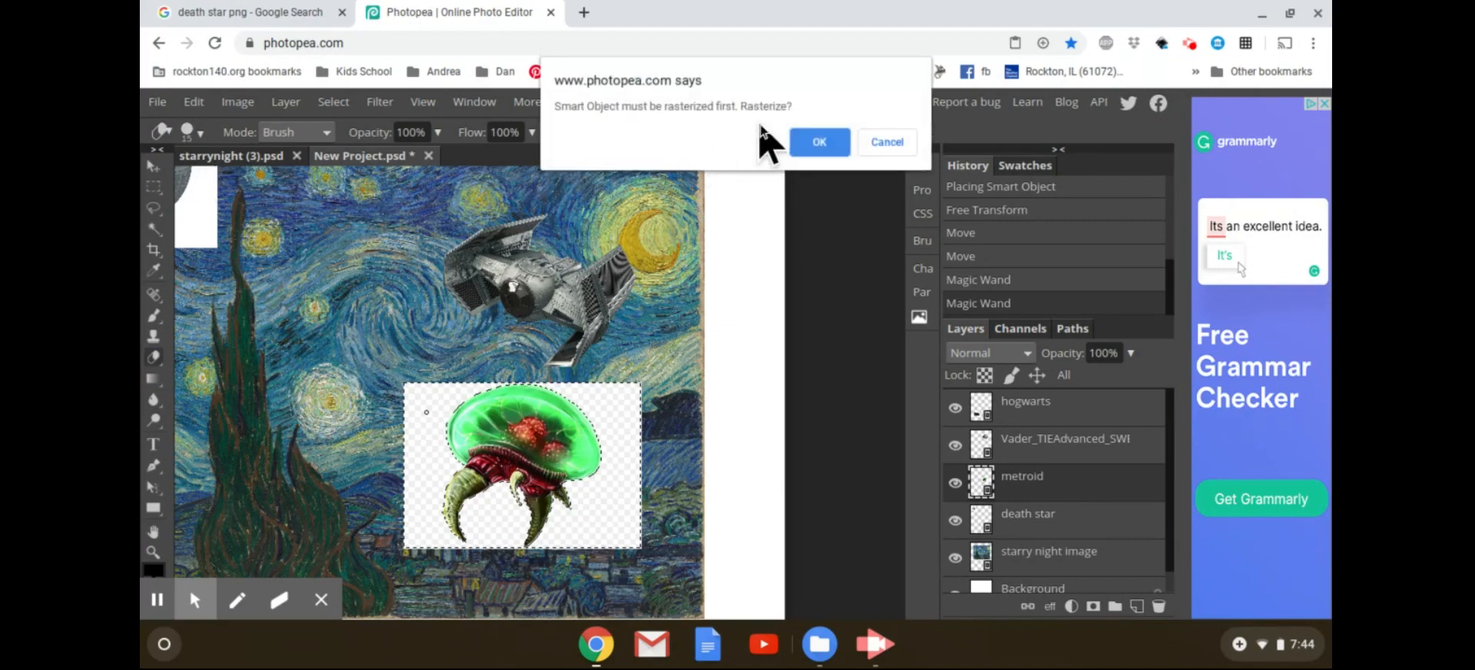
click(802, 137)
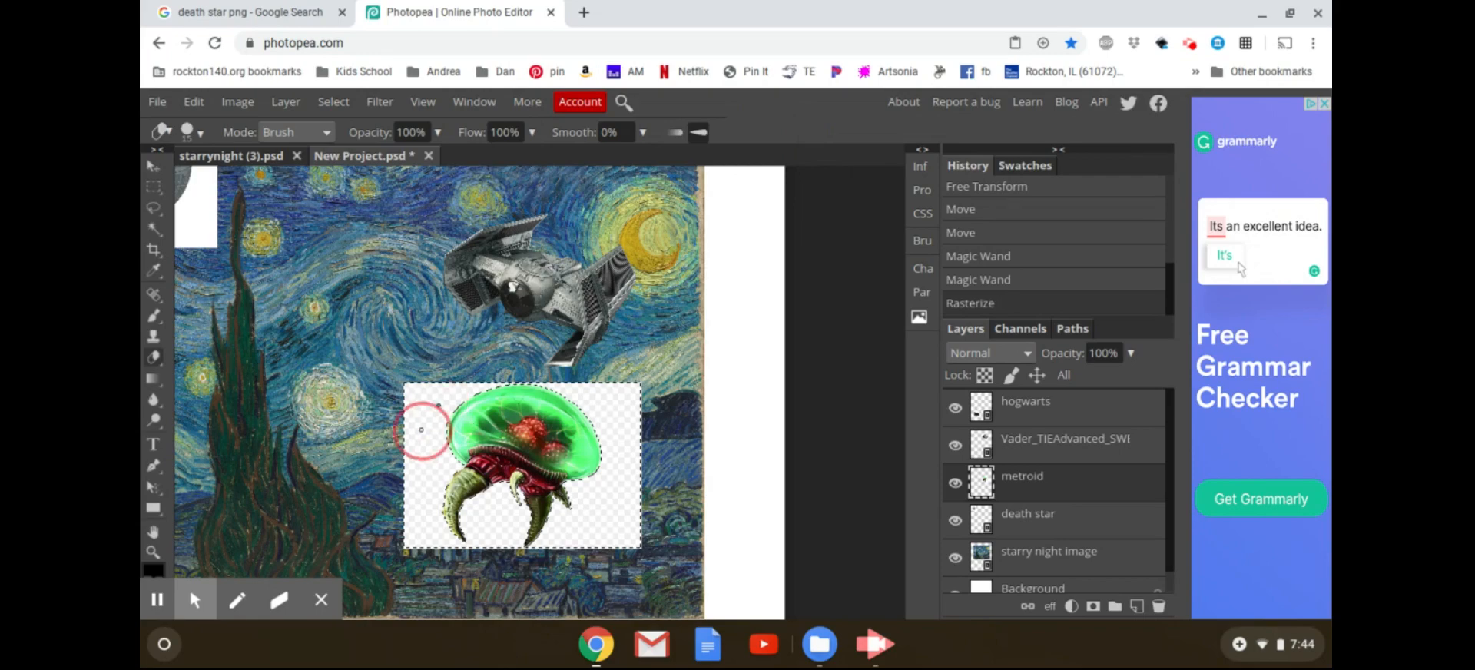
mouse_move(415, 440)
mouse_down()
mouse_move(435, 395)
mouse_move(391, 442)
mouse_move(433, 400)
mouse_move(408, 408)
mouse_move(436, 400)
mouse_move(387, 393)
mouse_up()
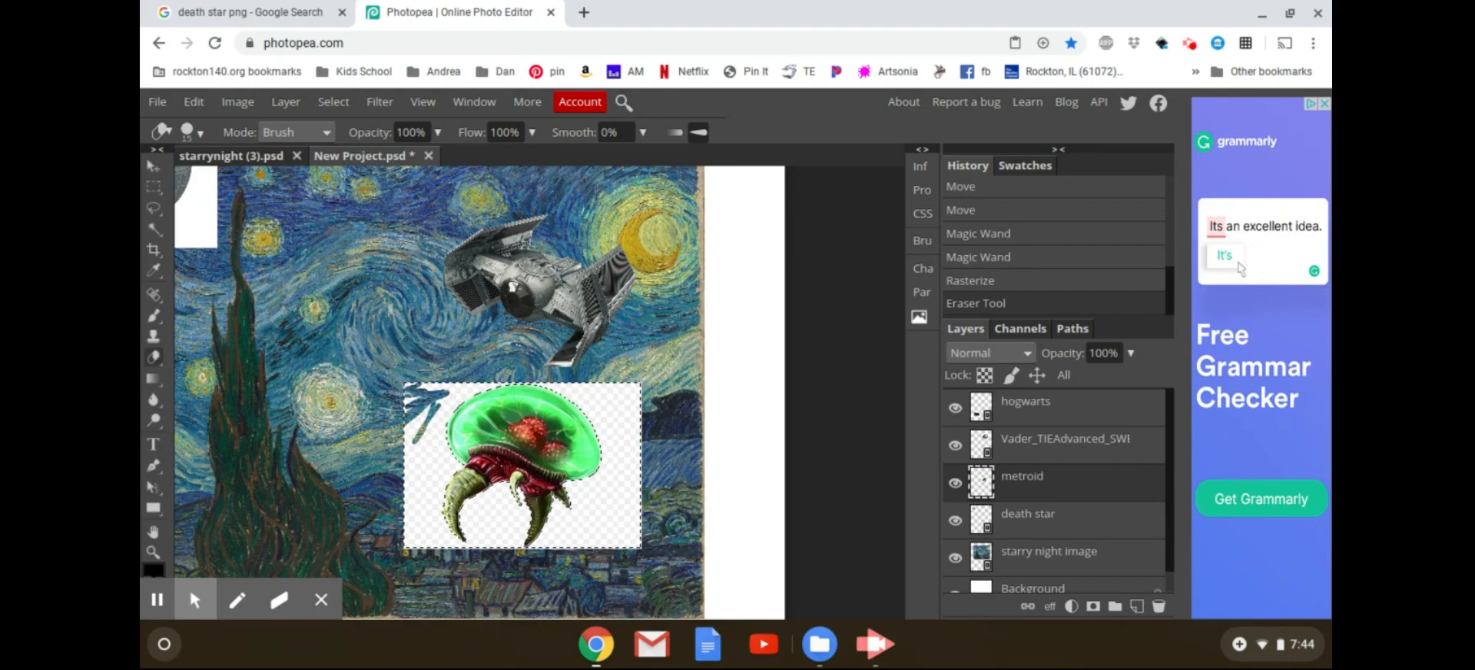
Clear the rest of the selected background around the metroid and deselect.
key(Delete)
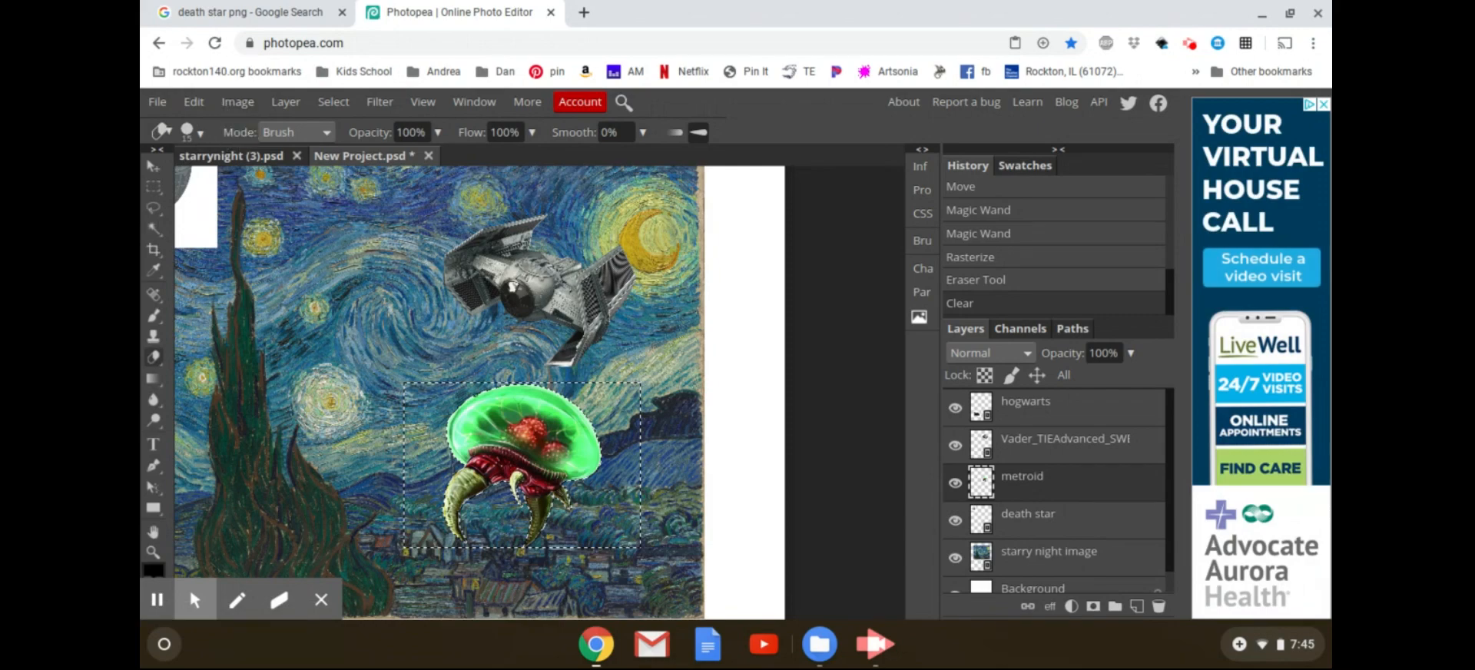
click(332, 102)
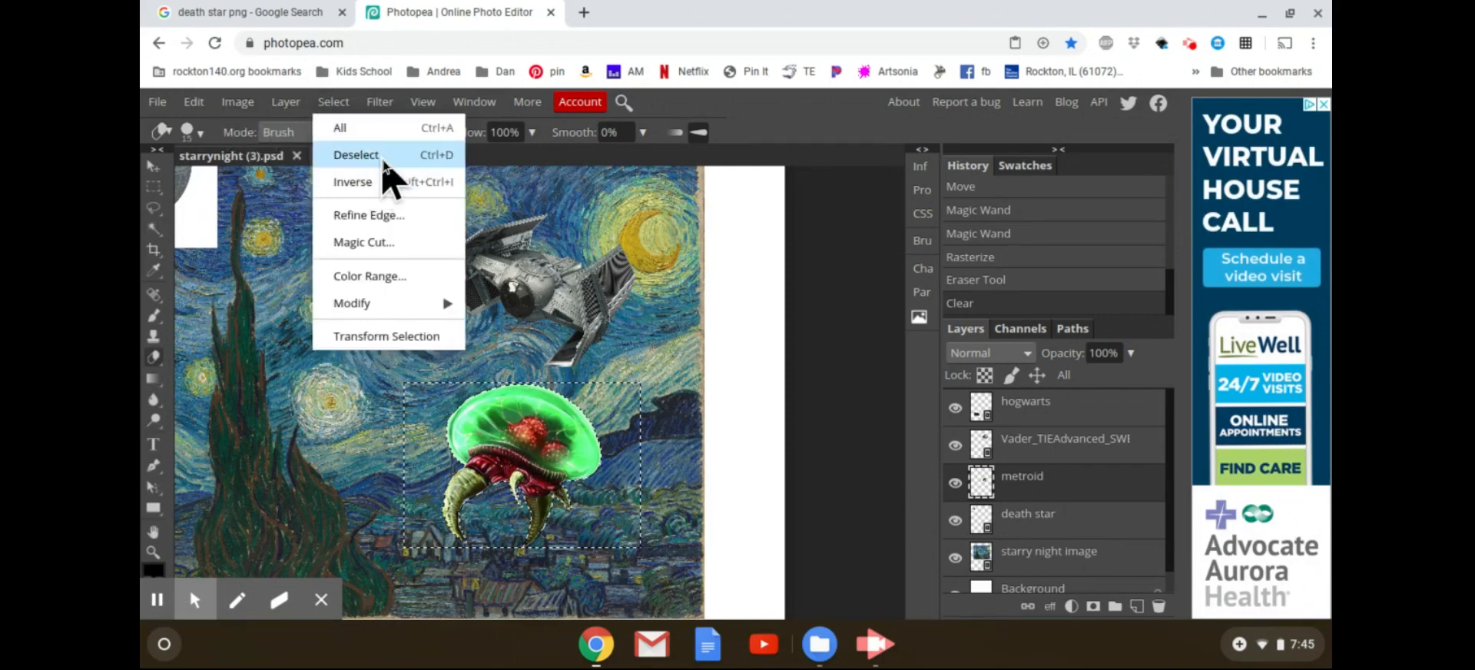
click(433, 162)
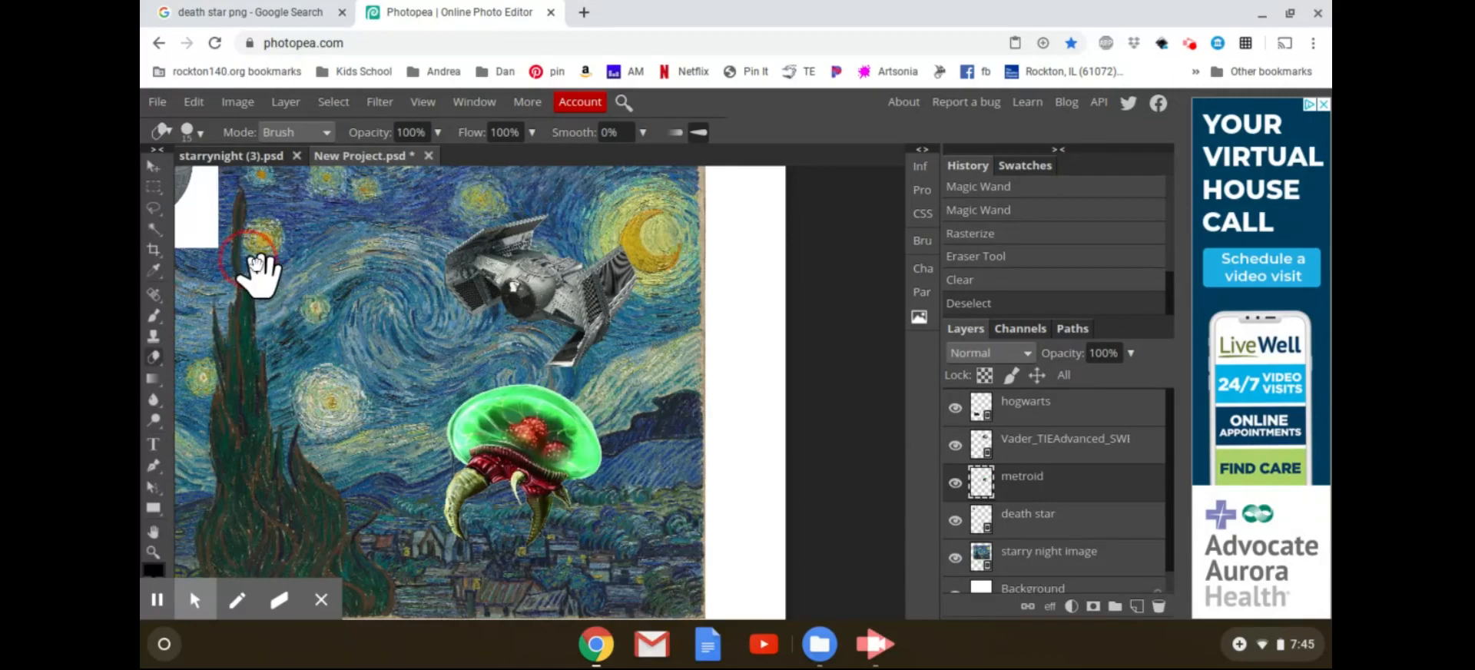
Move the death star layer onto the painting, between the cypress tree and the TIE fighter.
drag(257, 264, 410, 291)
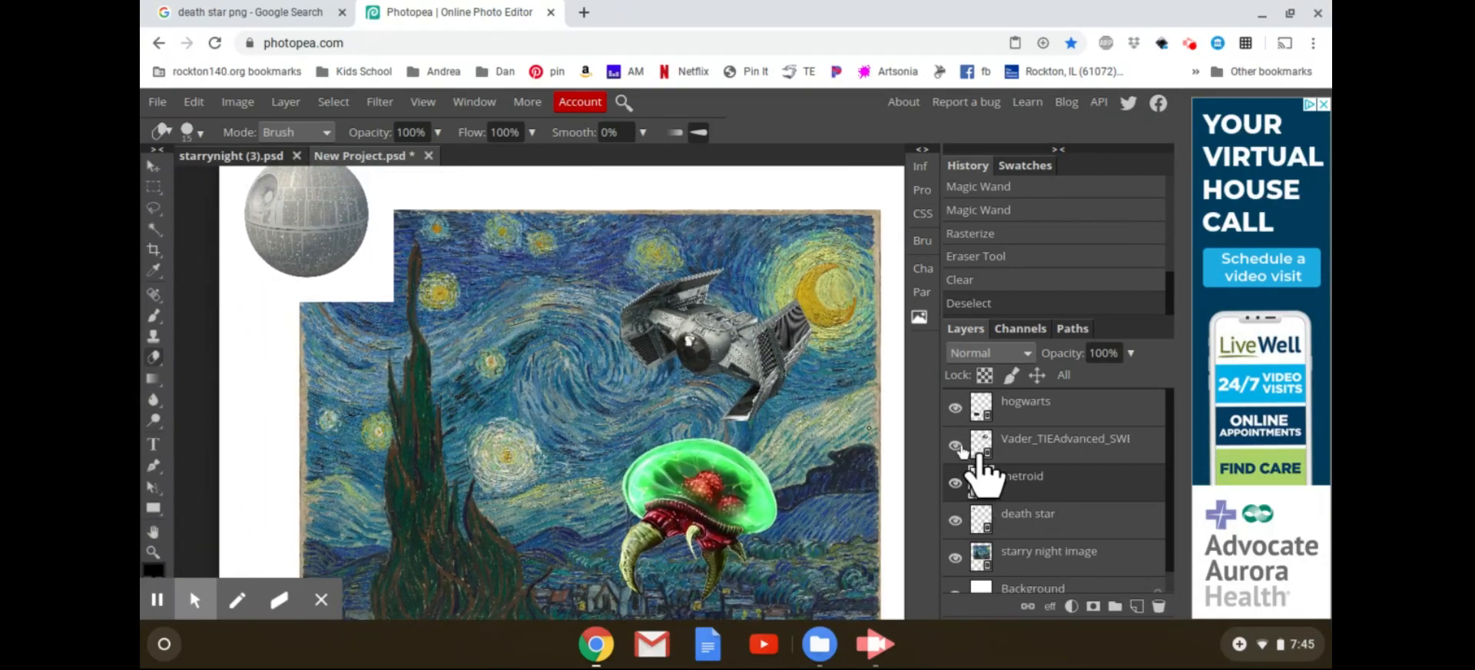
click(1042, 522)
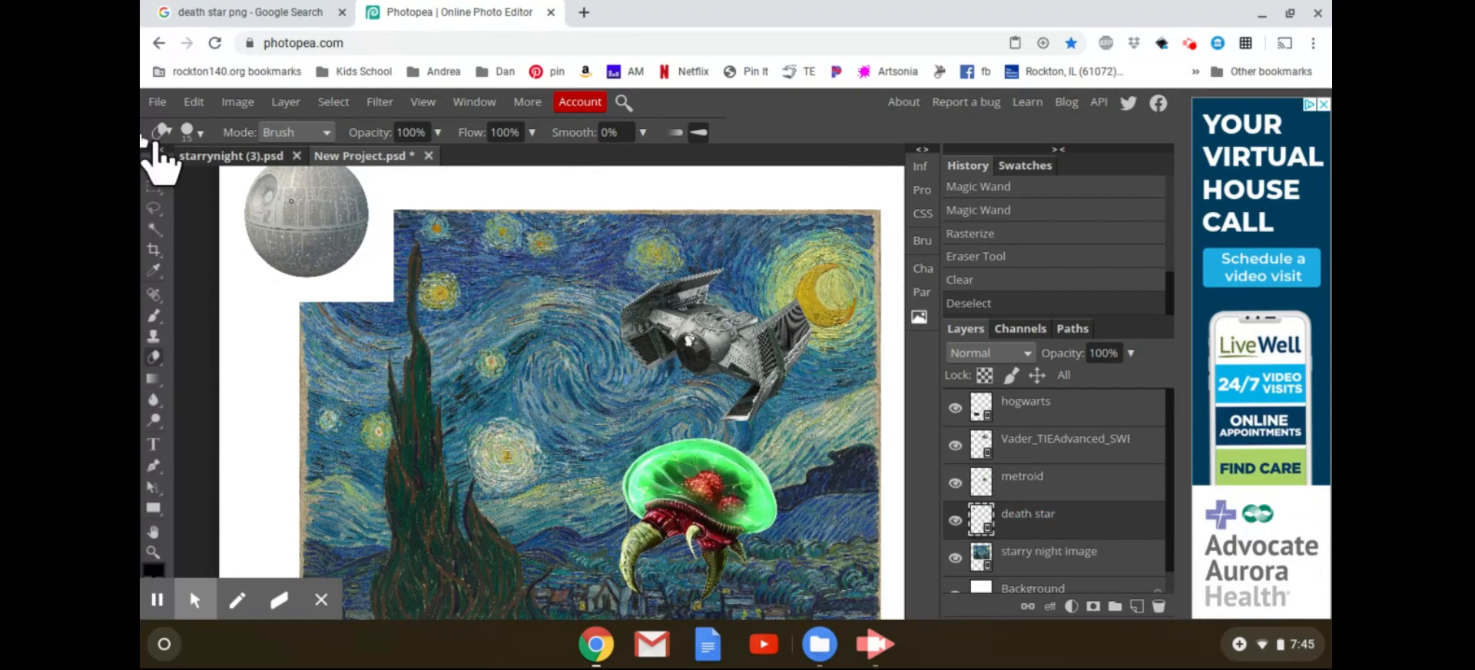
click(153, 166)
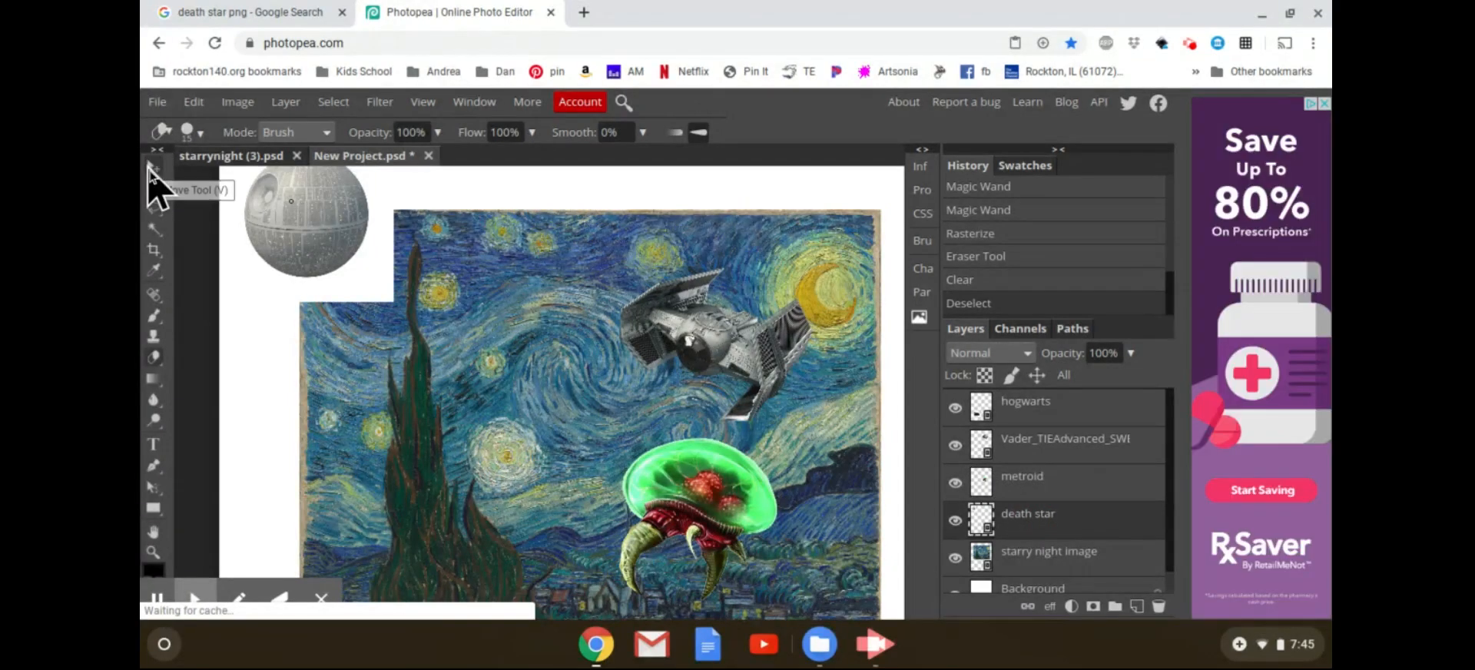
click(309, 221)
mouse_move(310, 221)
mouse_down()
mouse_move(381, 337)
mouse_move(530, 391)
mouse_move(519, 381)
mouse_up()
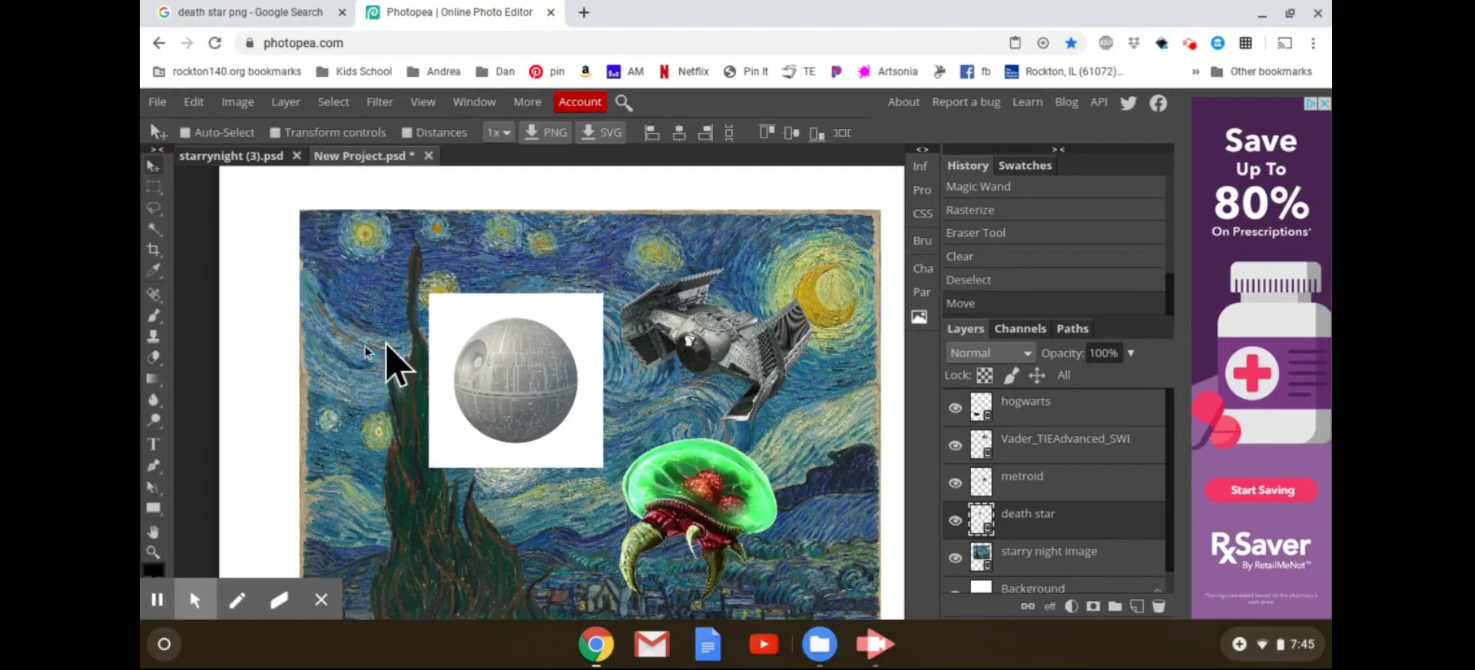
Remove the death star's white background by selecting it with the Magic Wand at tolerance 30, rasterizing the layer and clearing the selection.
click(155, 230)
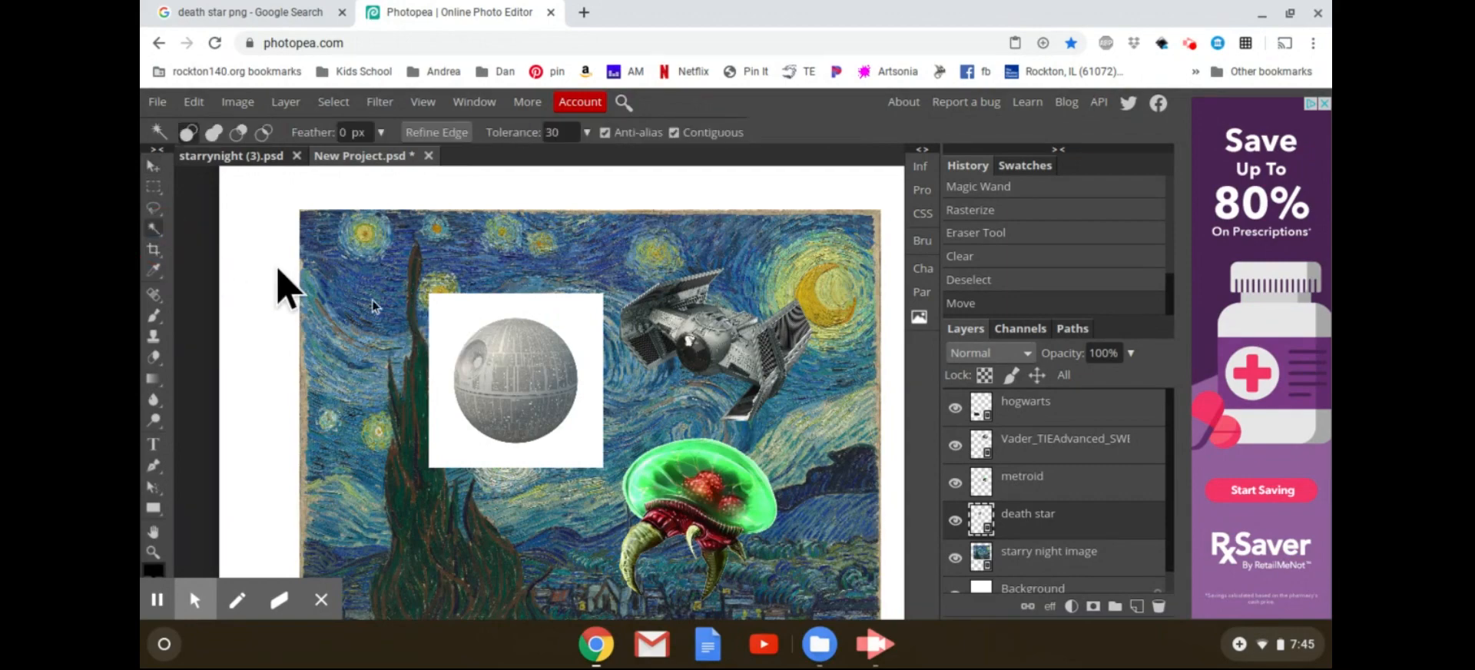
click(456, 307)
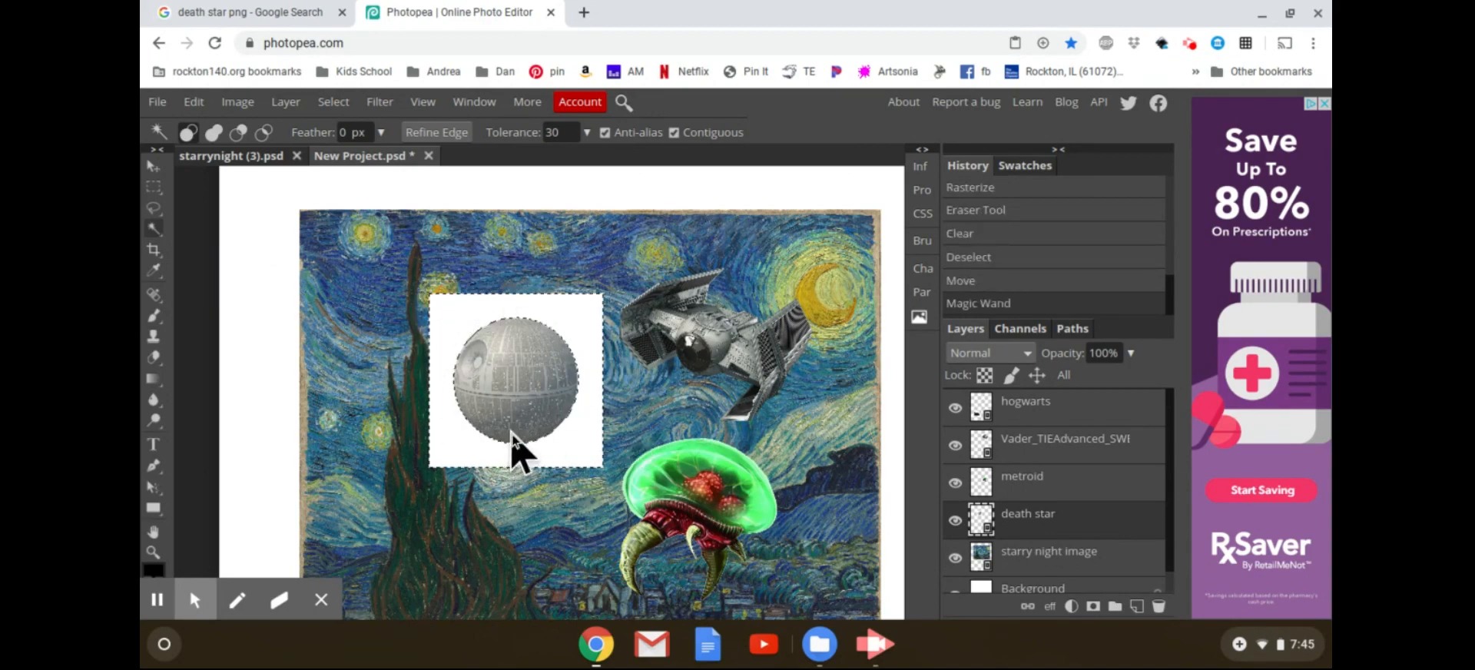
key(Delete)
right_click(1048, 519)
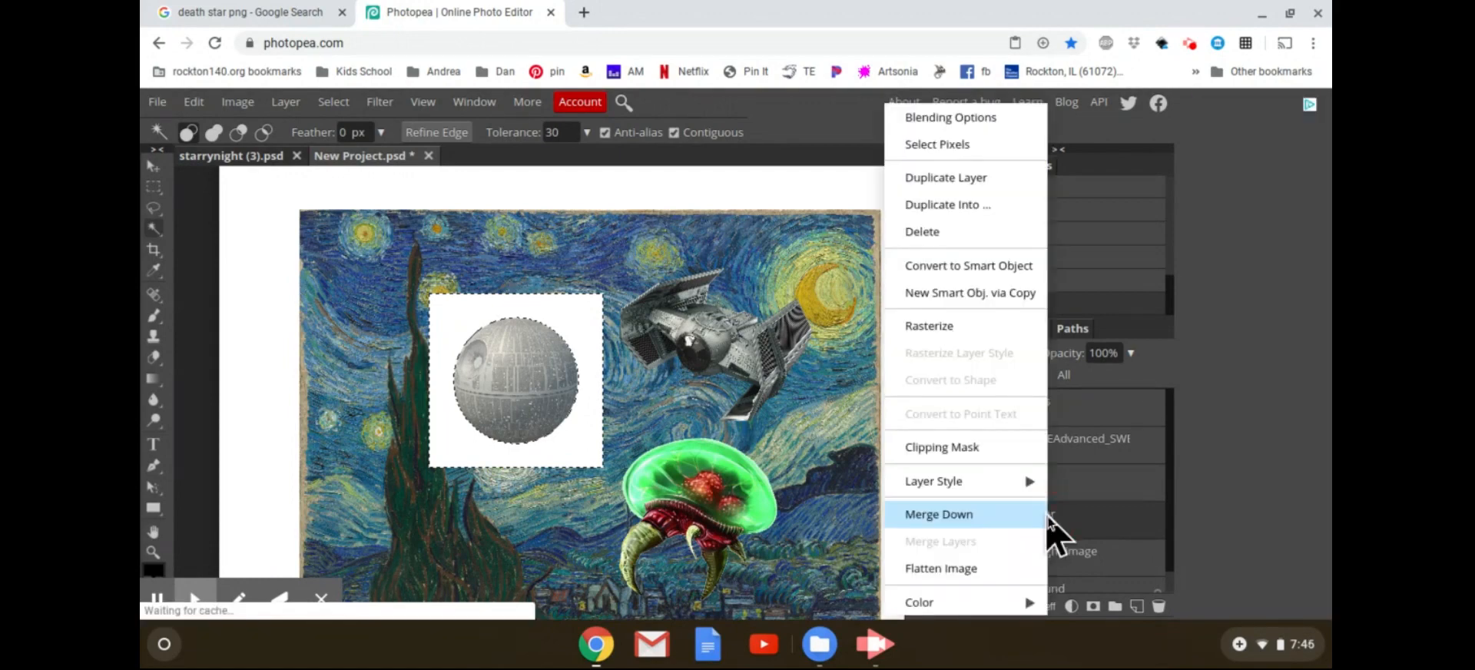
click(945, 329)
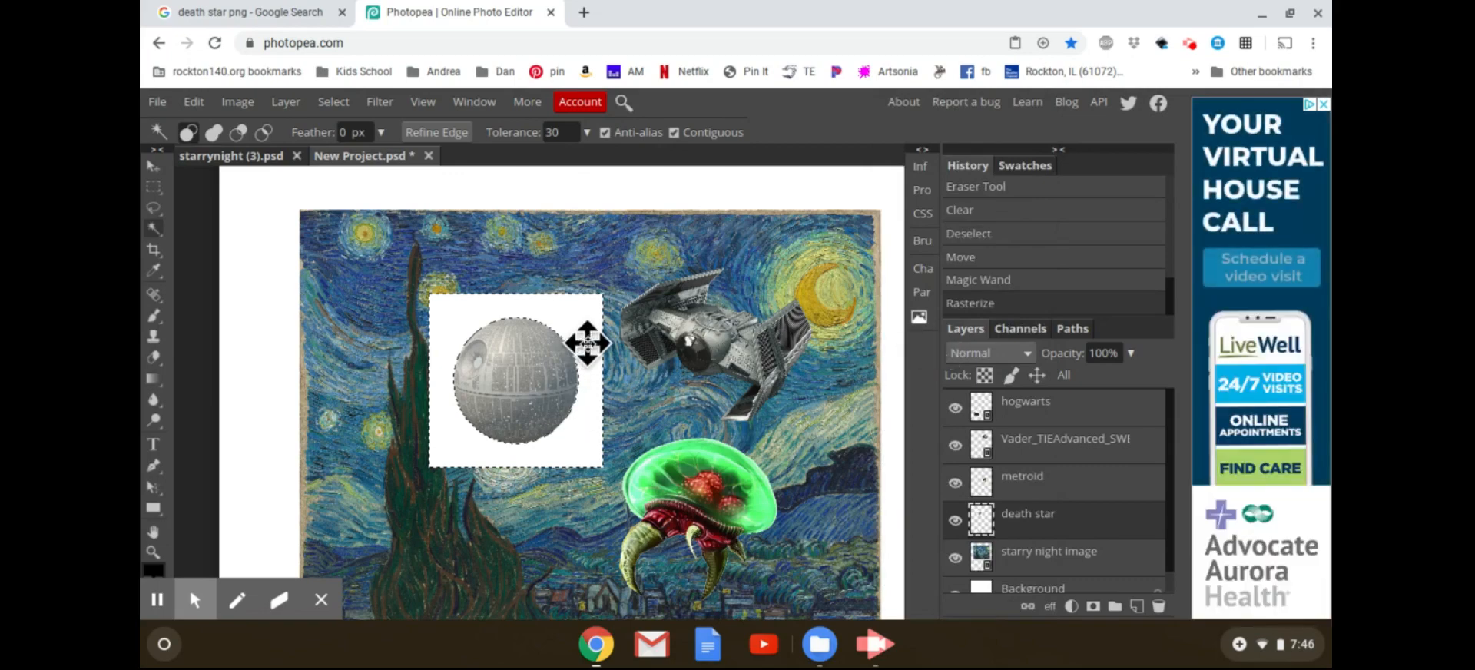
key(Delete)
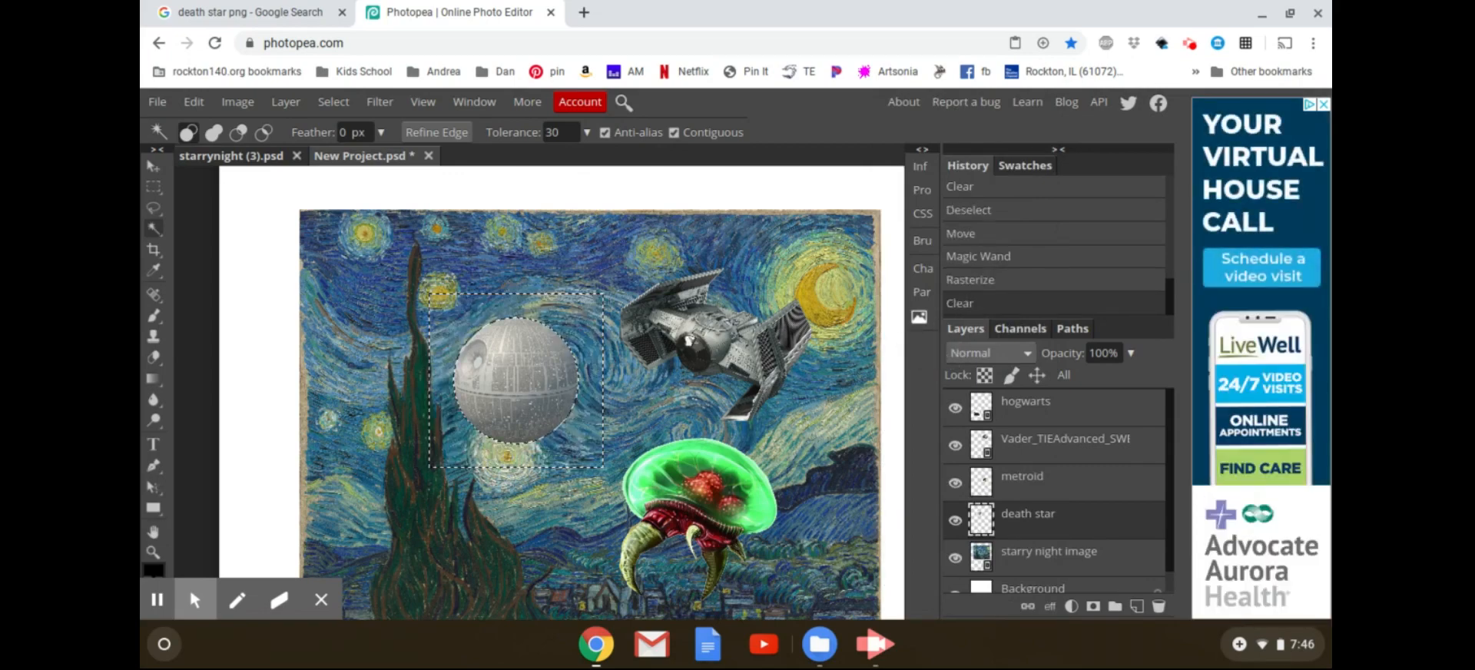
Deselect and move the death star over the moon in the painting's upper-right corner, behind the TIE fighter.
click(153, 165)
mouse_move(484, 362)
mouse_down()
mouse_move(507, 385)
mouse_move(533, 338)
mouse_up()
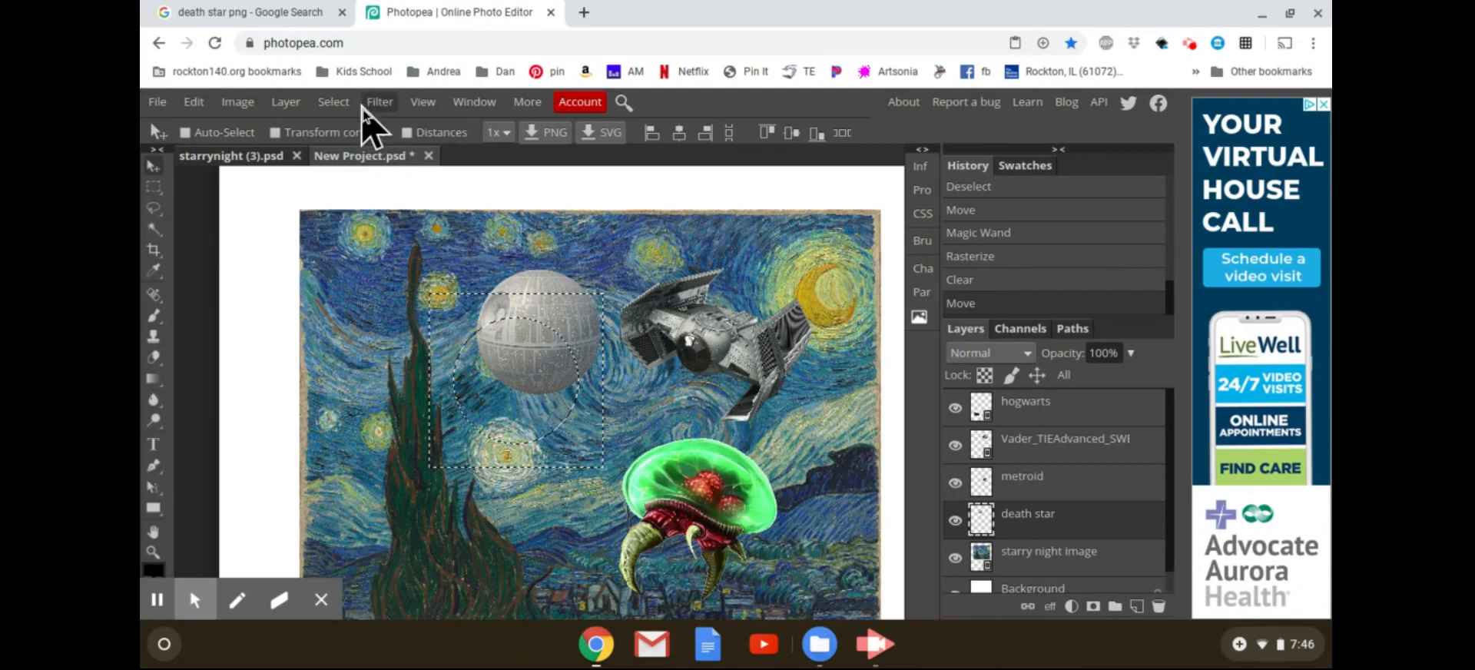
click(317, 98)
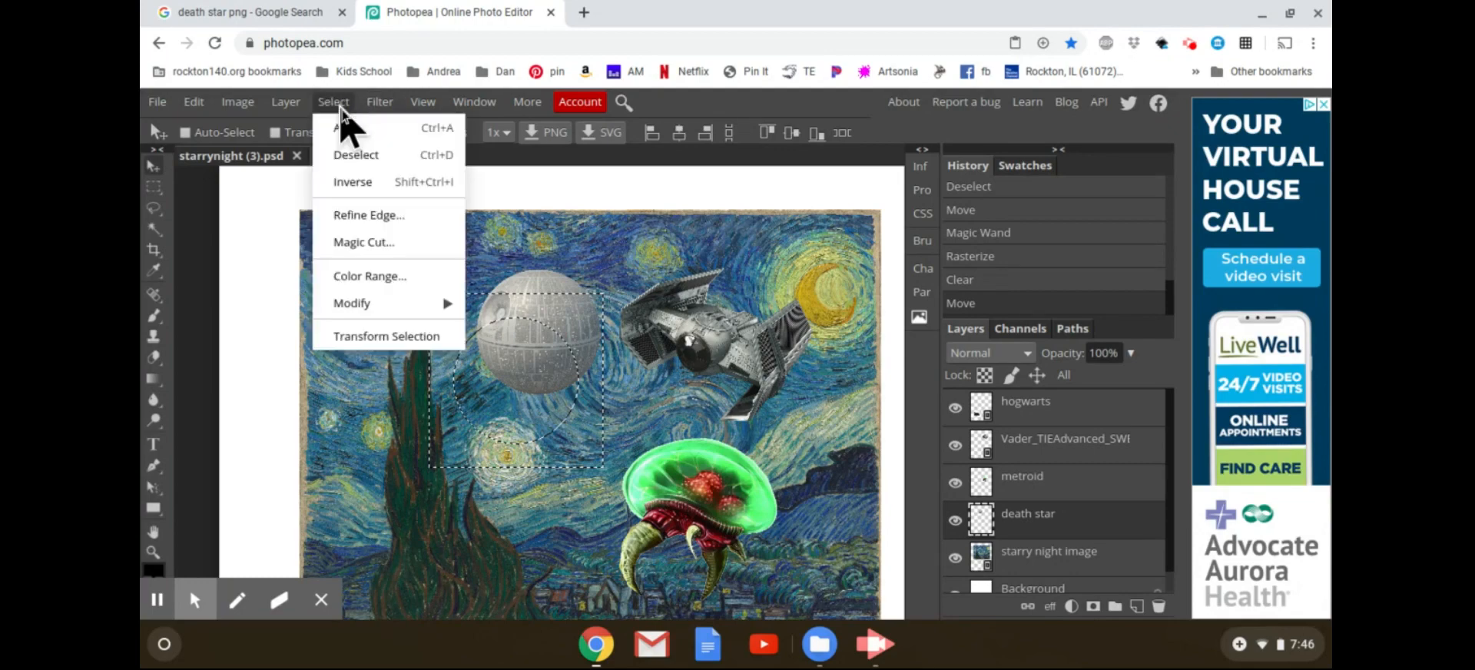
click(379, 157)
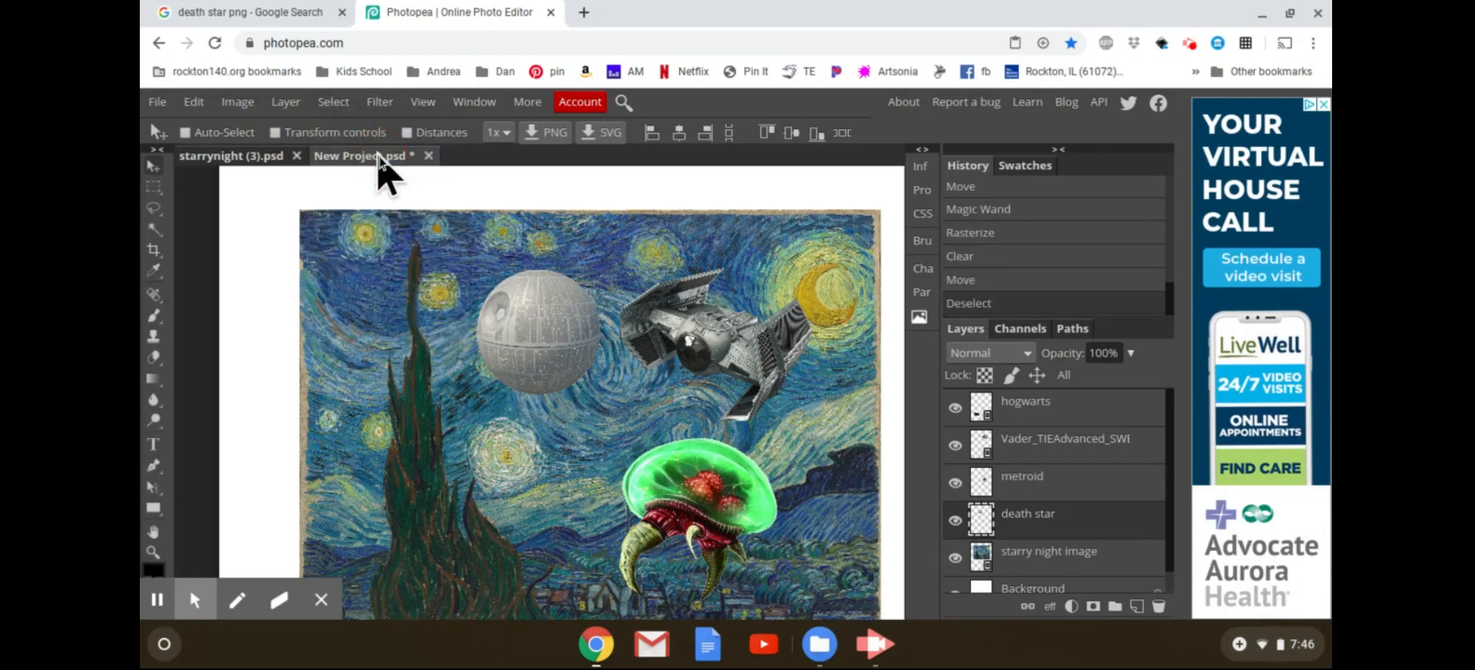
mouse_move(530, 338)
mouse_down()
mouse_move(518, 358)
mouse_move(432, 387)
mouse_move(598, 303)
mouse_move(786, 311)
mouse_move(817, 290)
mouse_up()
mouse_move(722, 323)
mouse_down()
mouse_move(702, 332)
mouse_move(731, 332)
mouse_move(720, 321)
mouse_up()
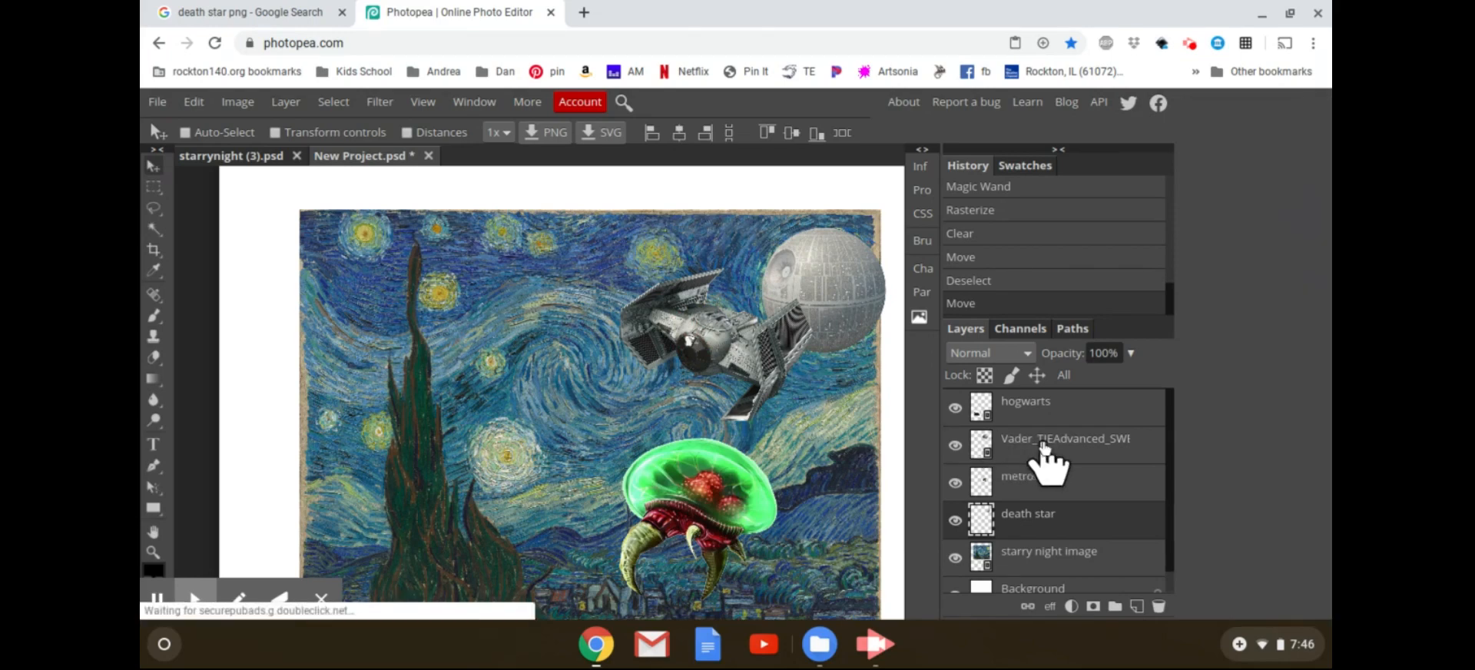
Move the hogwarts layer from below the painting onto its lower-left part, over the base of the cypress tree.
scroll(799, 418, down, 1)
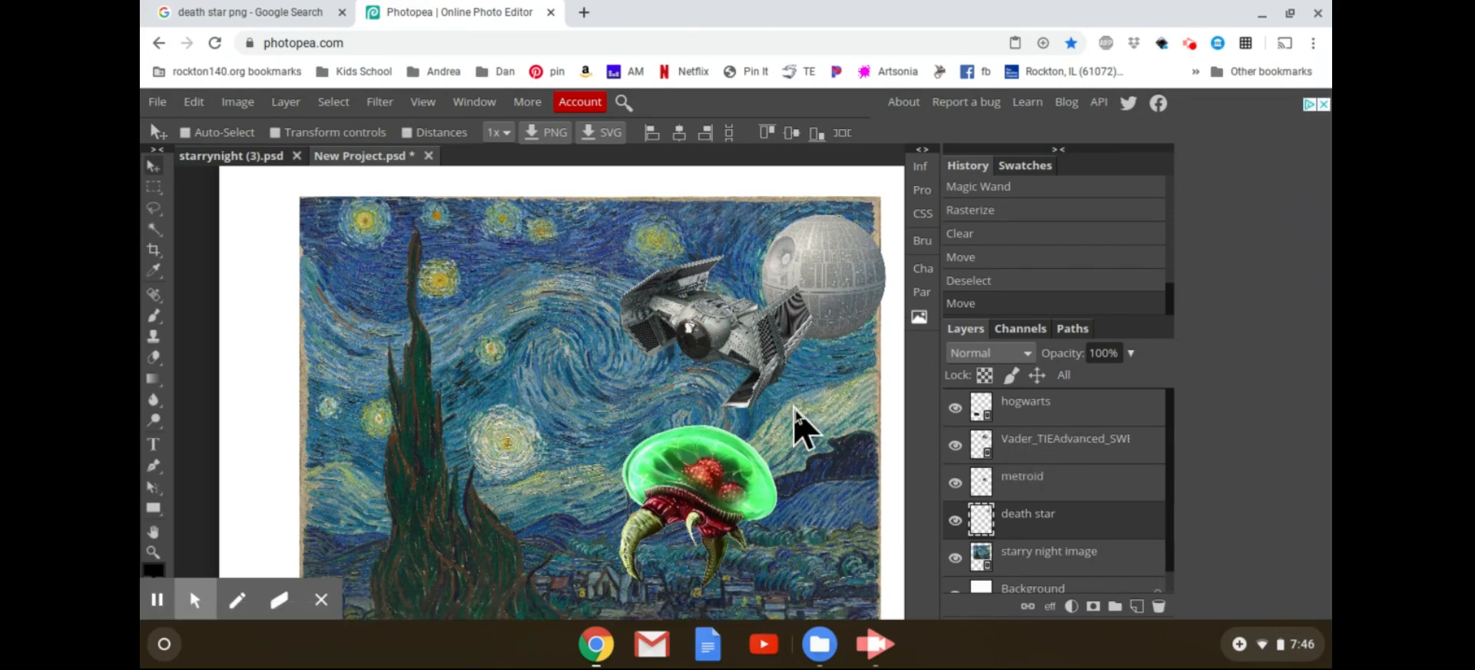
scroll(796, 411, down, 5)
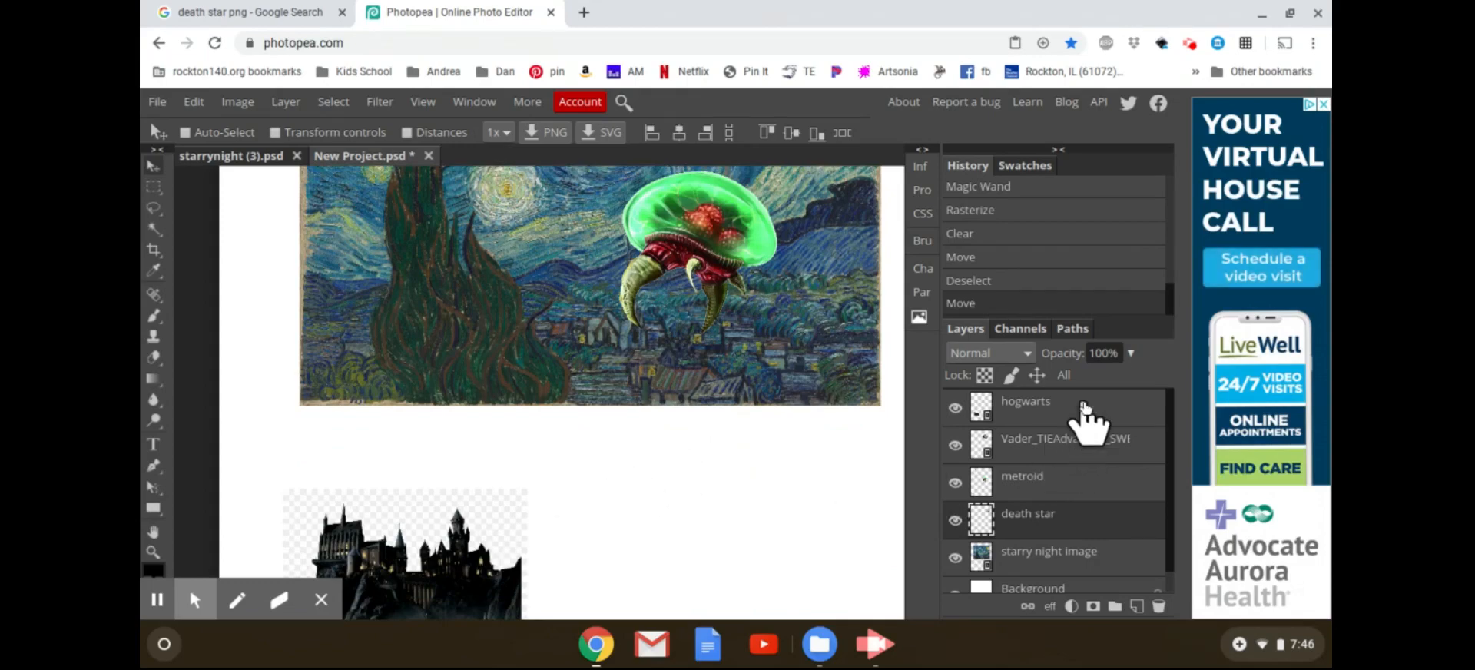
click(1076, 411)
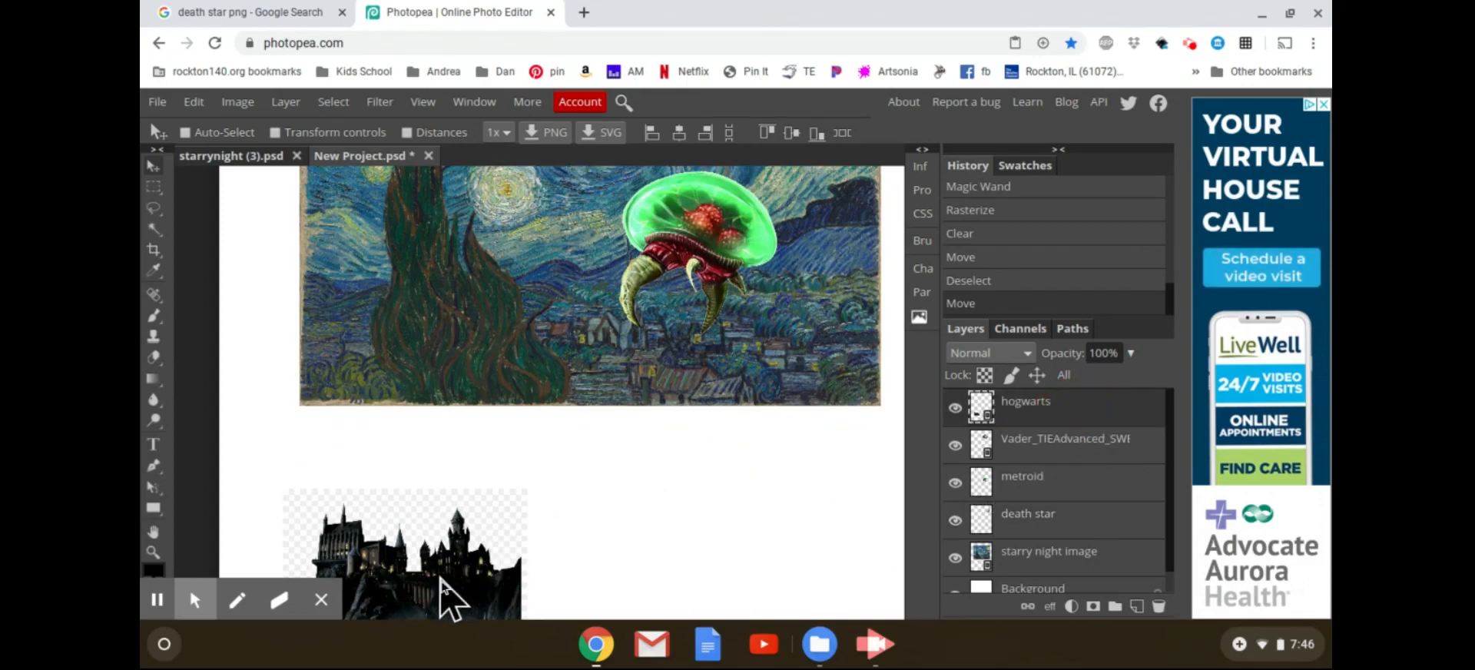
drag(441, 577, 519, 330)
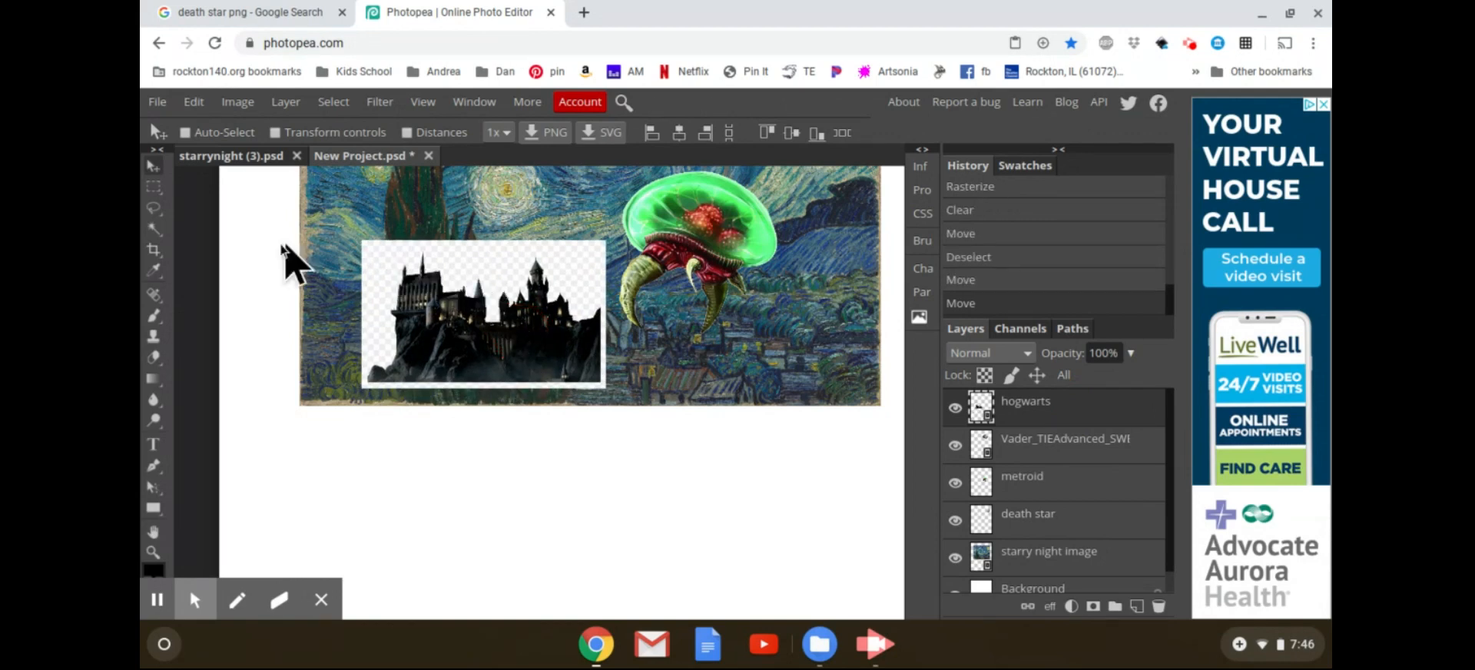
Select the checkered background around the hogwarts castle with the Magic Wand at tolerance 30.
click(153, 228)
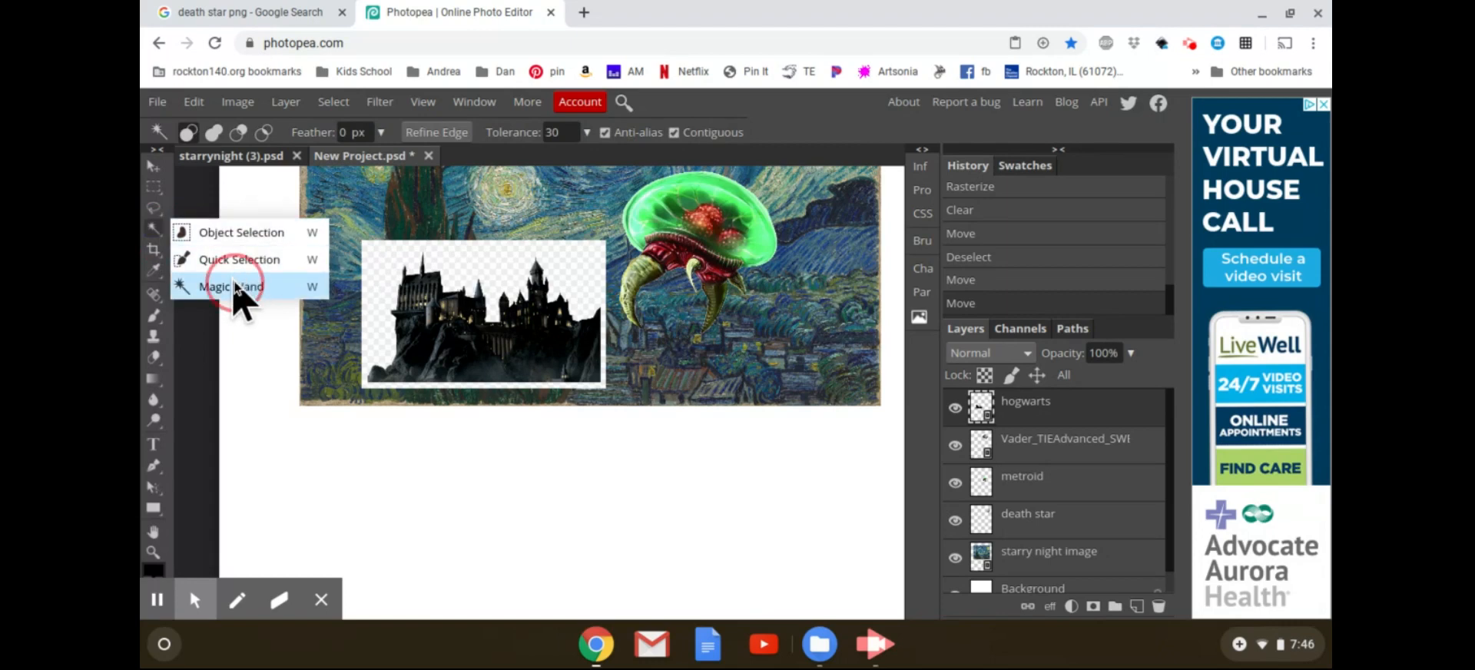
click(234, 287)
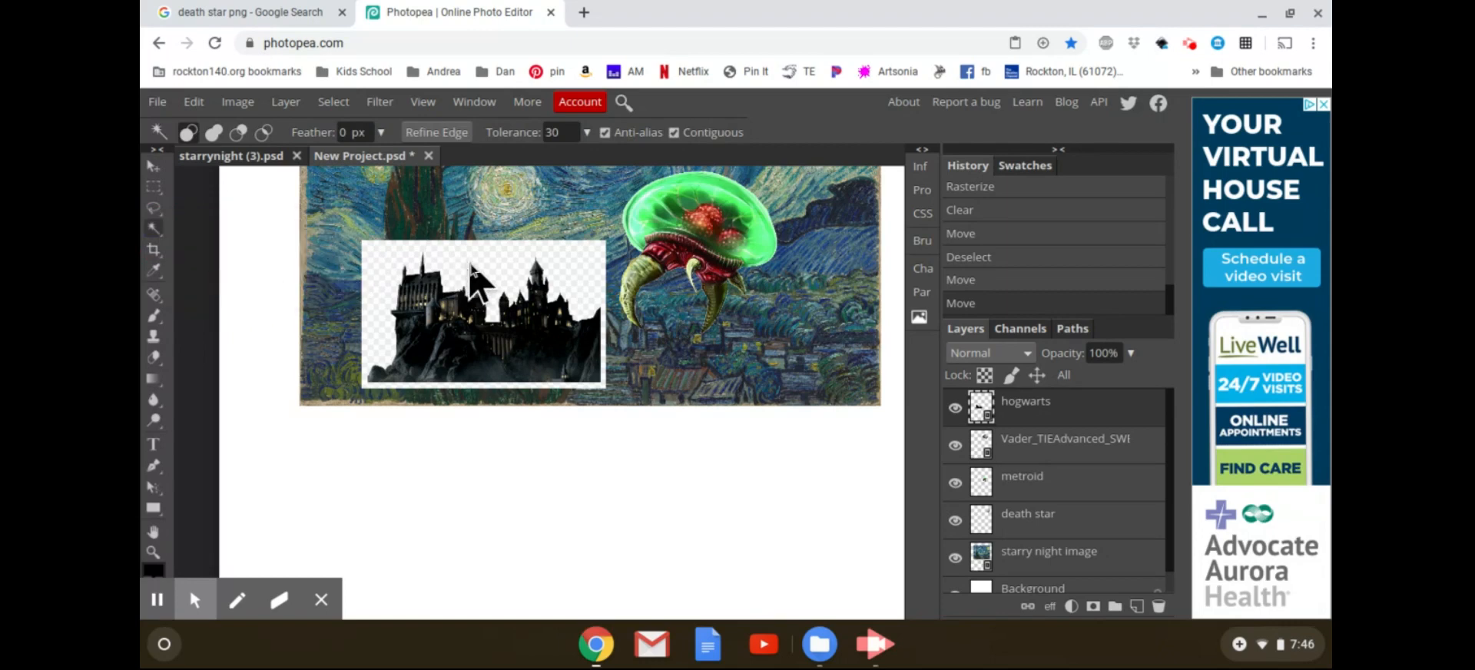
click(472, 269)
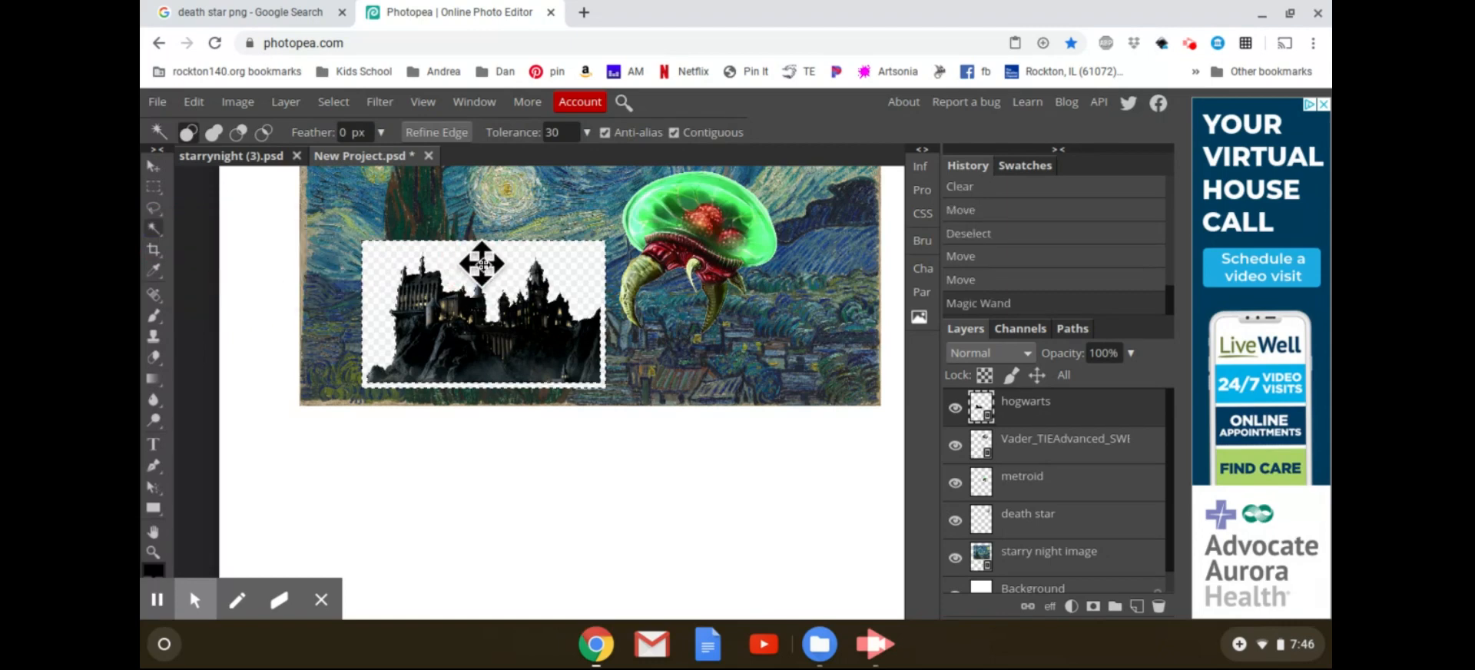
key(Delete)
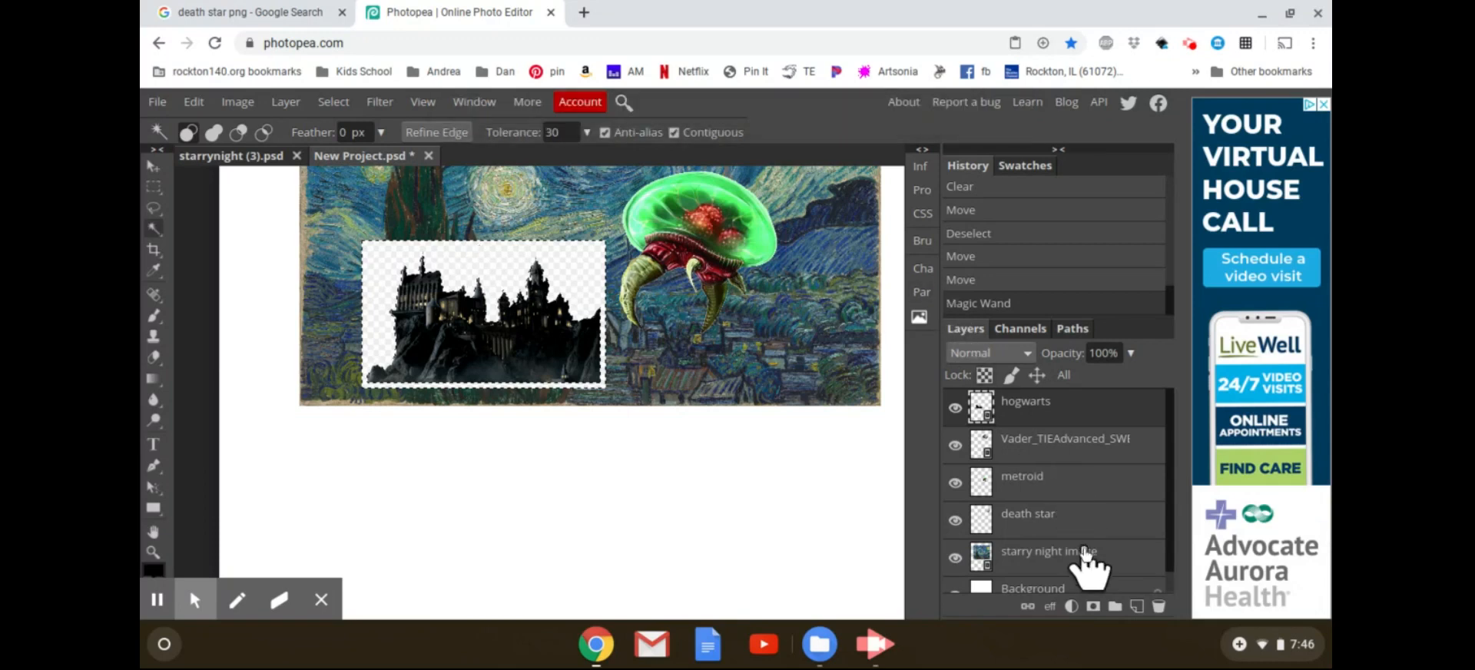
Rasterize the hogwarts layer, clear the selected background around the castle and deselect.
right_click(1069, 419)
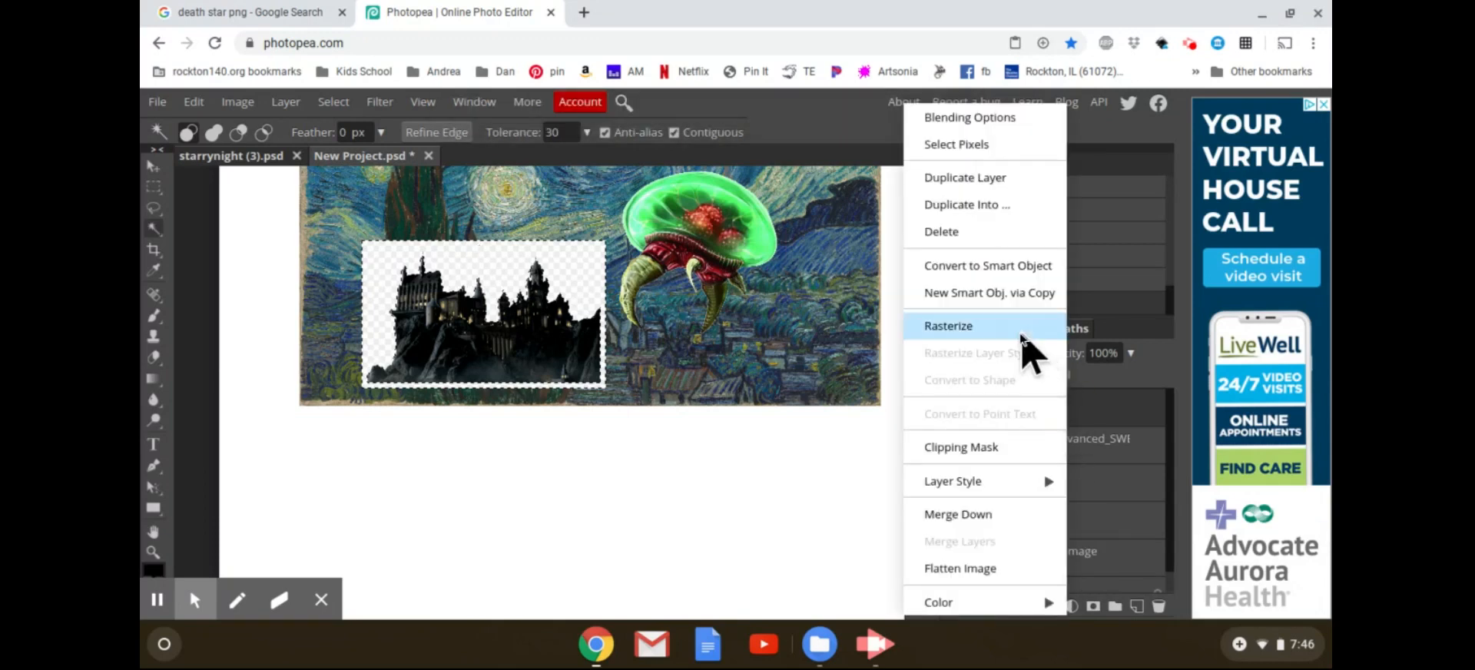
click(1016, 338)
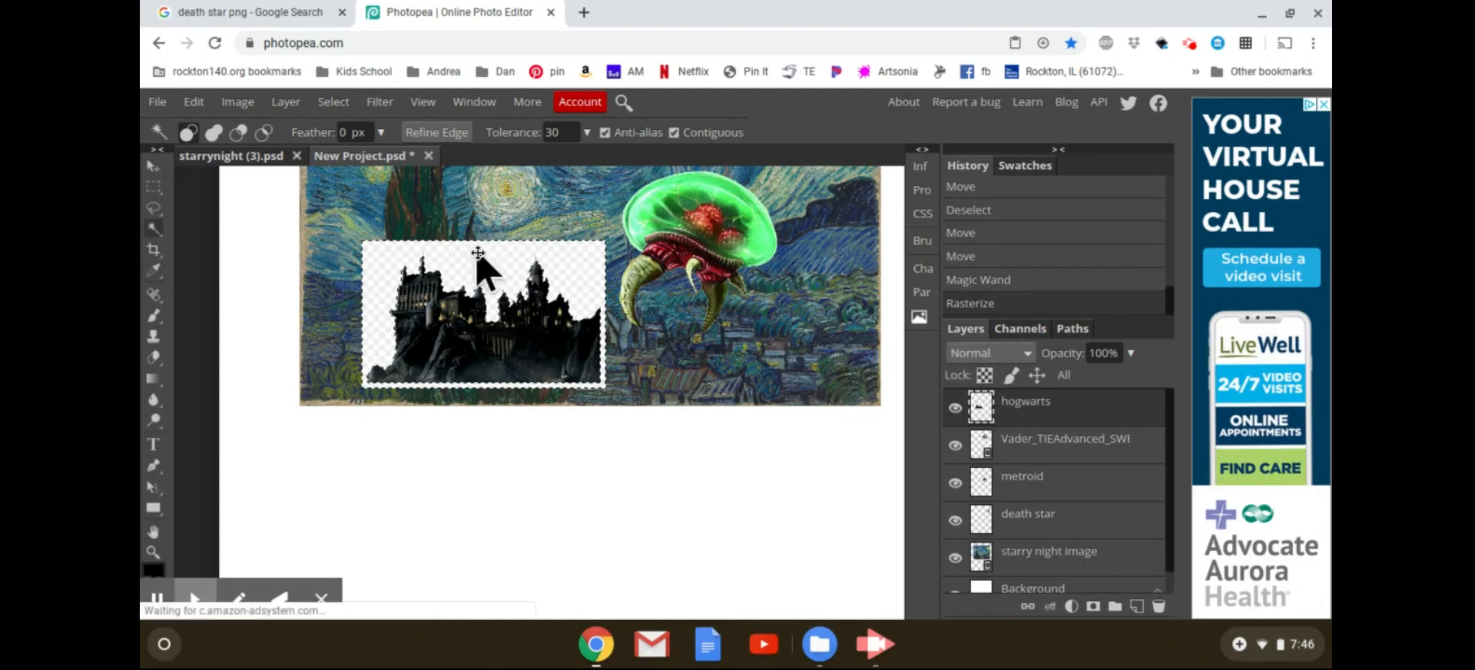
key(Delete)
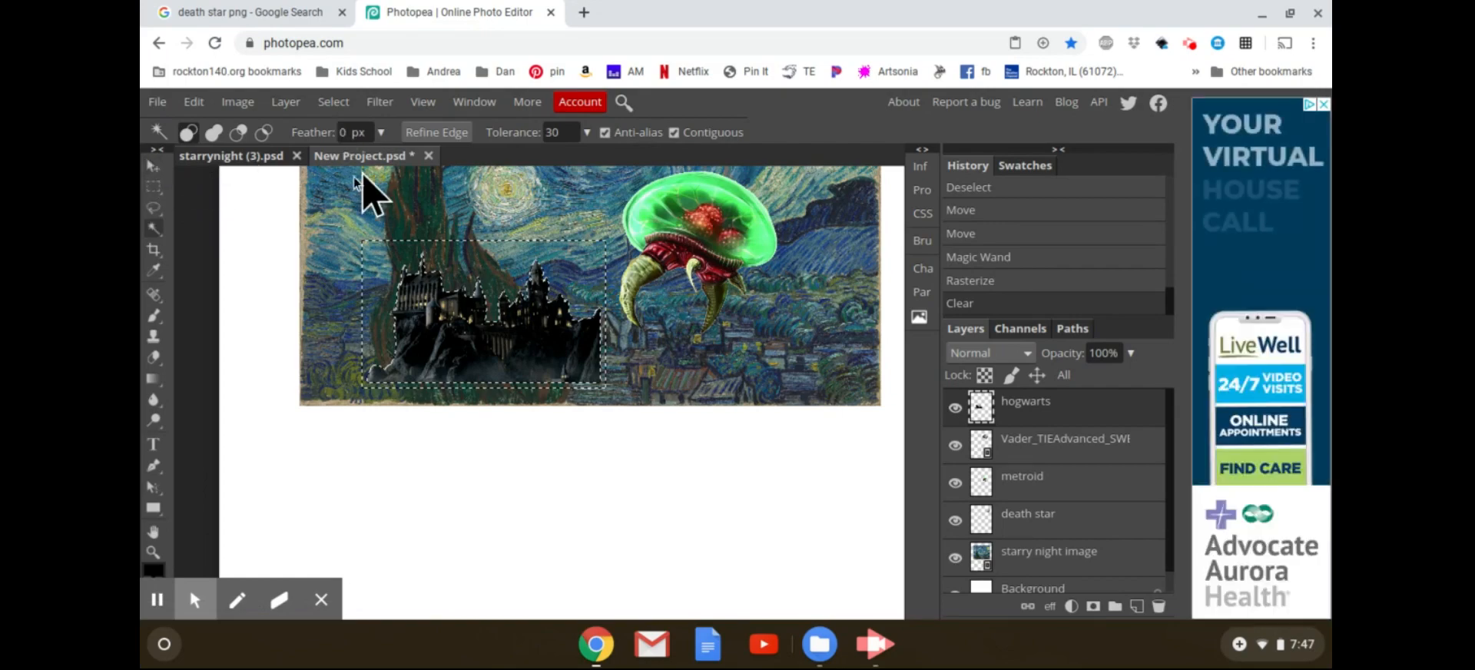
key(ctrl+d)
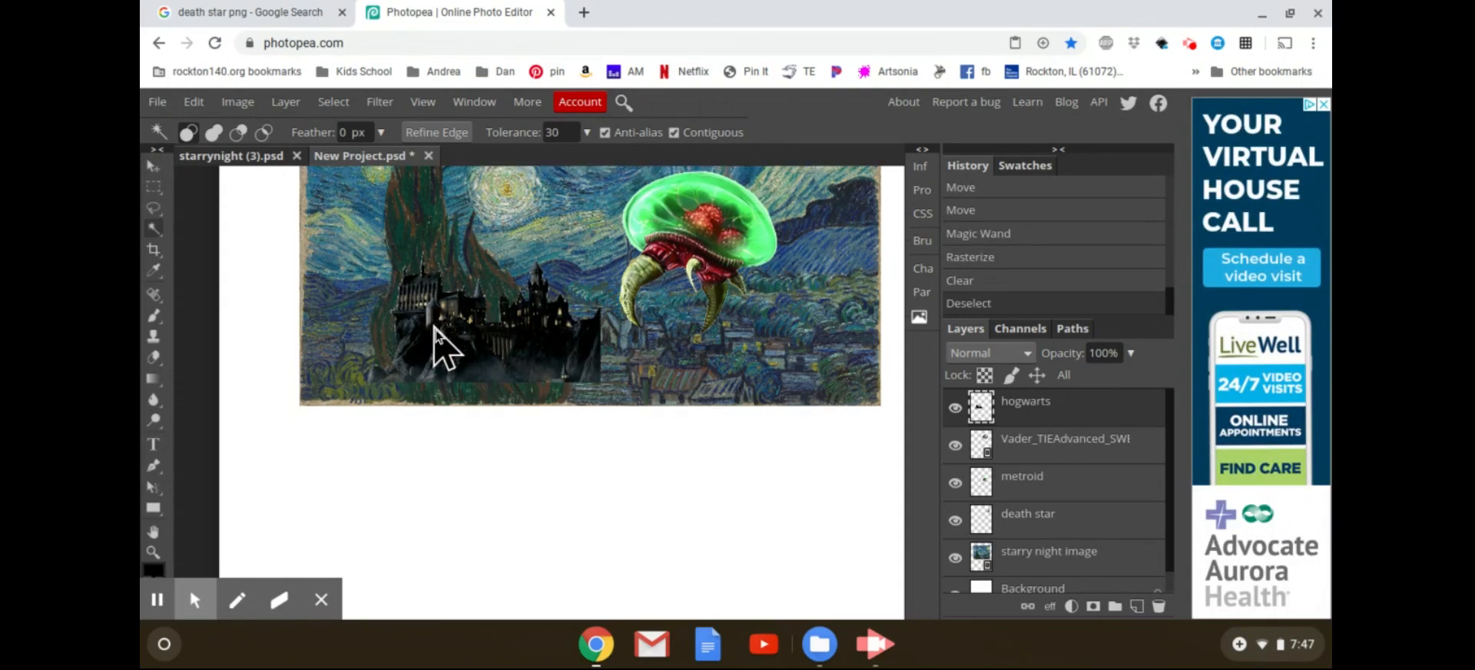
Try to enlarge the Magic Wand selection of the castle to 233.38% with the transform controls.
scroll(464, 326, up, 4)
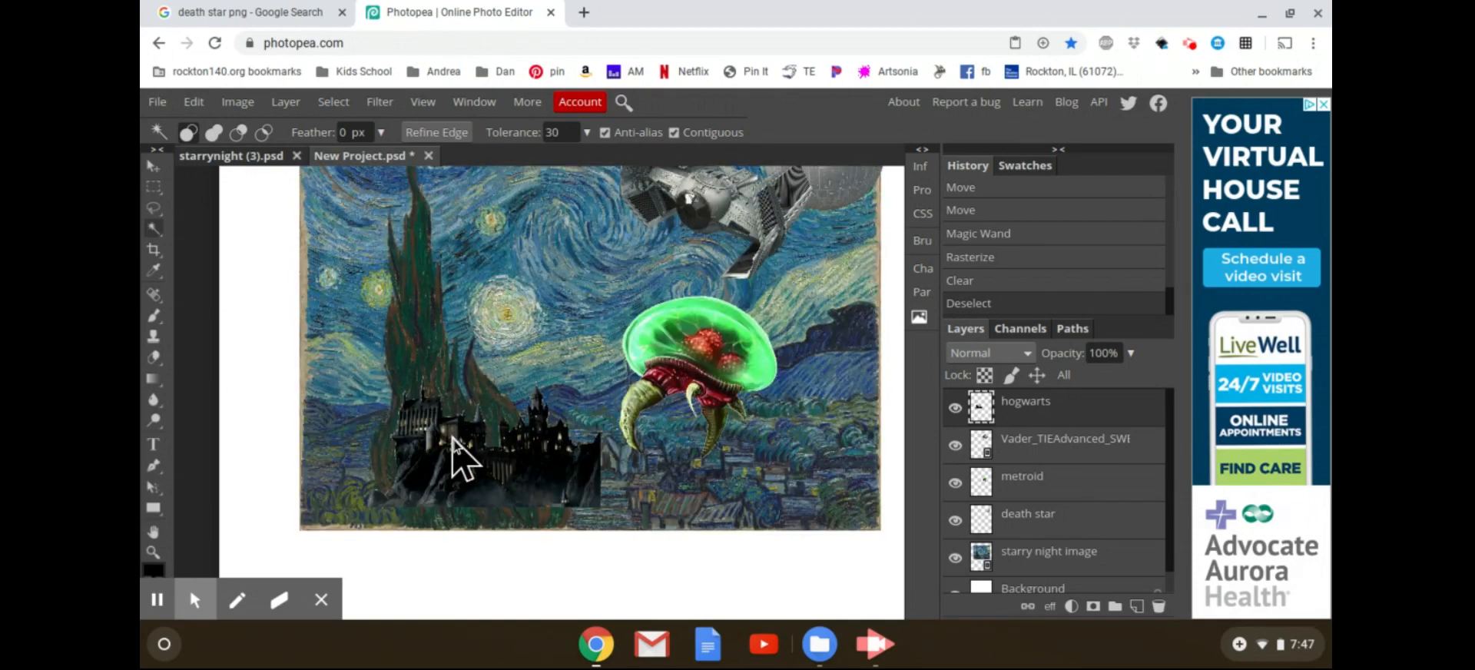
click(451, 449)
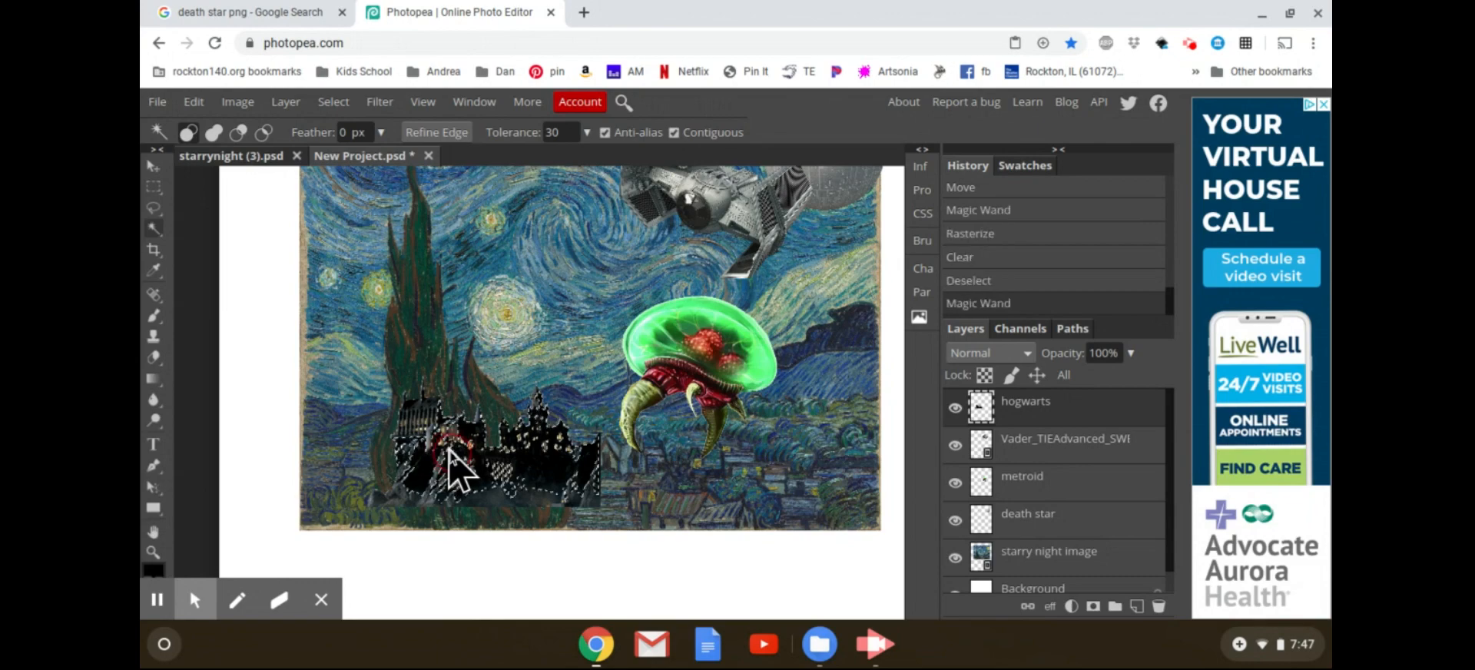
click(154, 167)
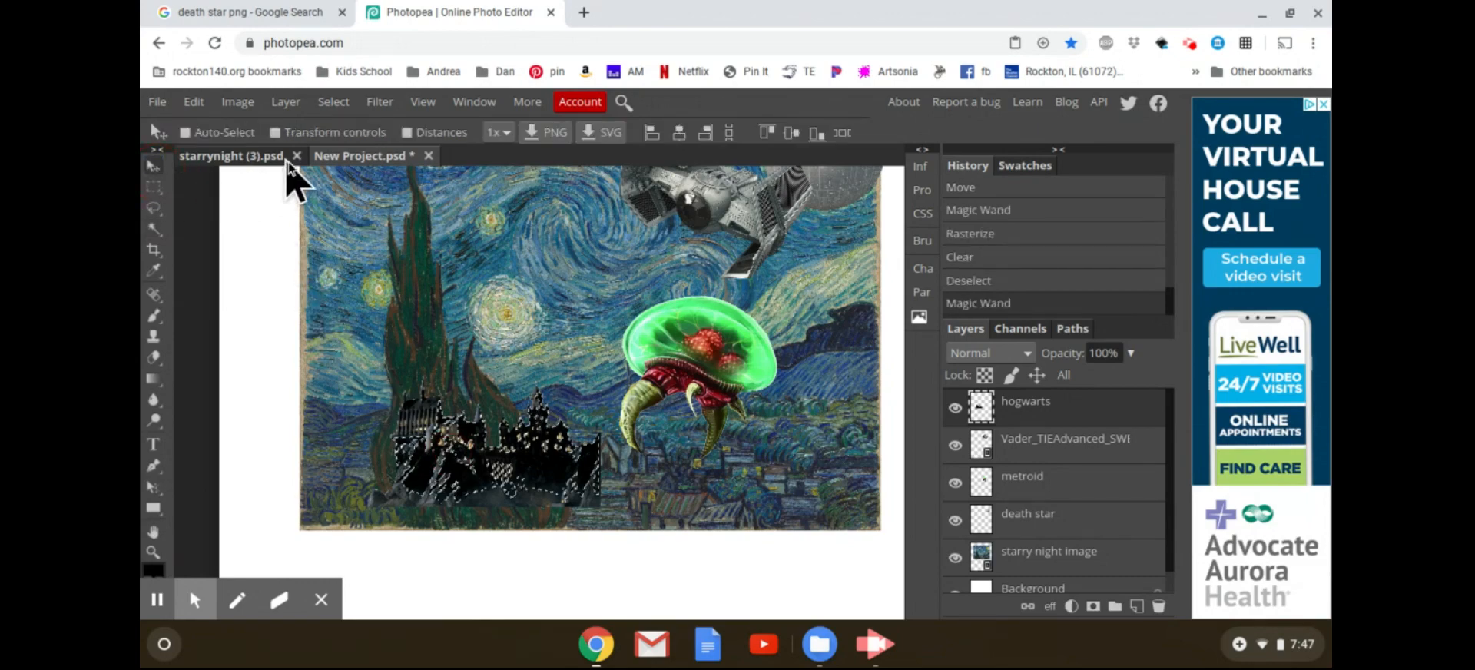
click(275, 133)
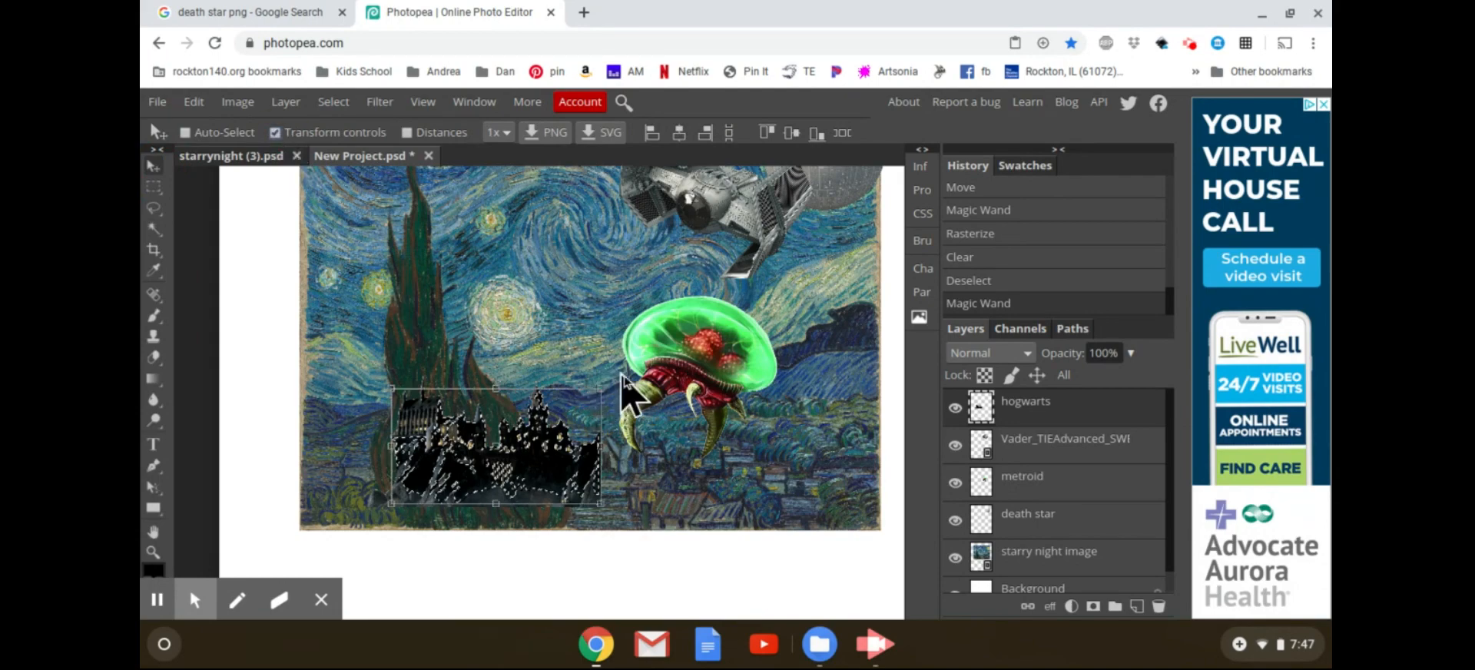
drag(603, 391, 882, 292)
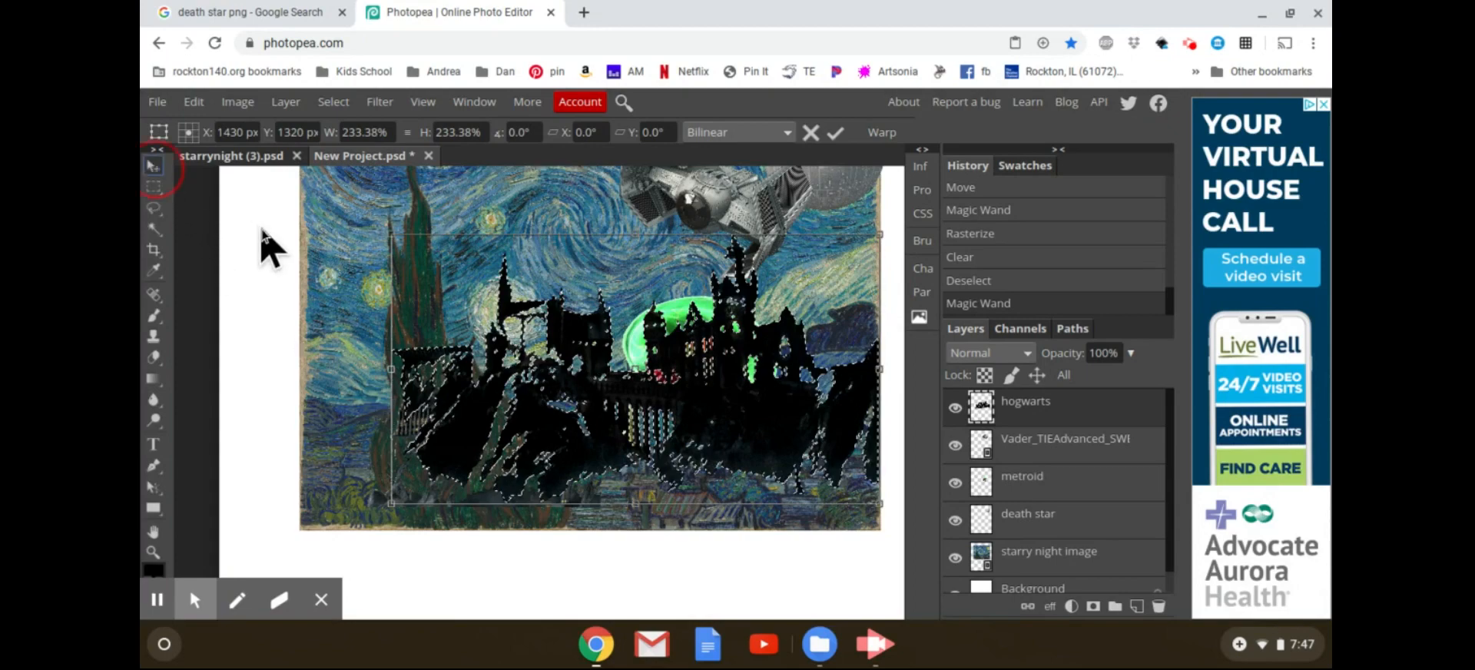
key(Return)
key(ctrl+t)
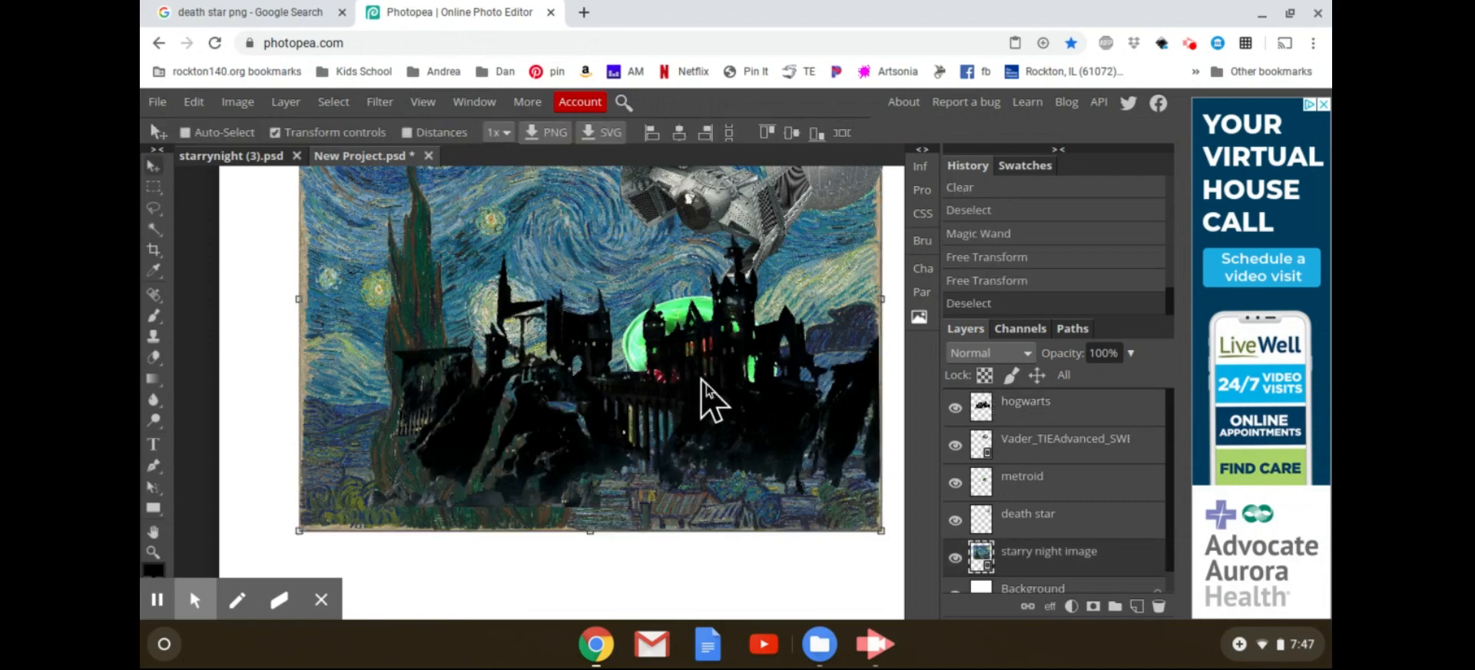
Undo the accidental move of the starry night image and shift the enlarged hogwarts castle left across the painting's lower part.
mouse_move(726, 424)
mouse_down()
mouse_move(724, 438)
mouse_move(714, 429)
mouse_up()
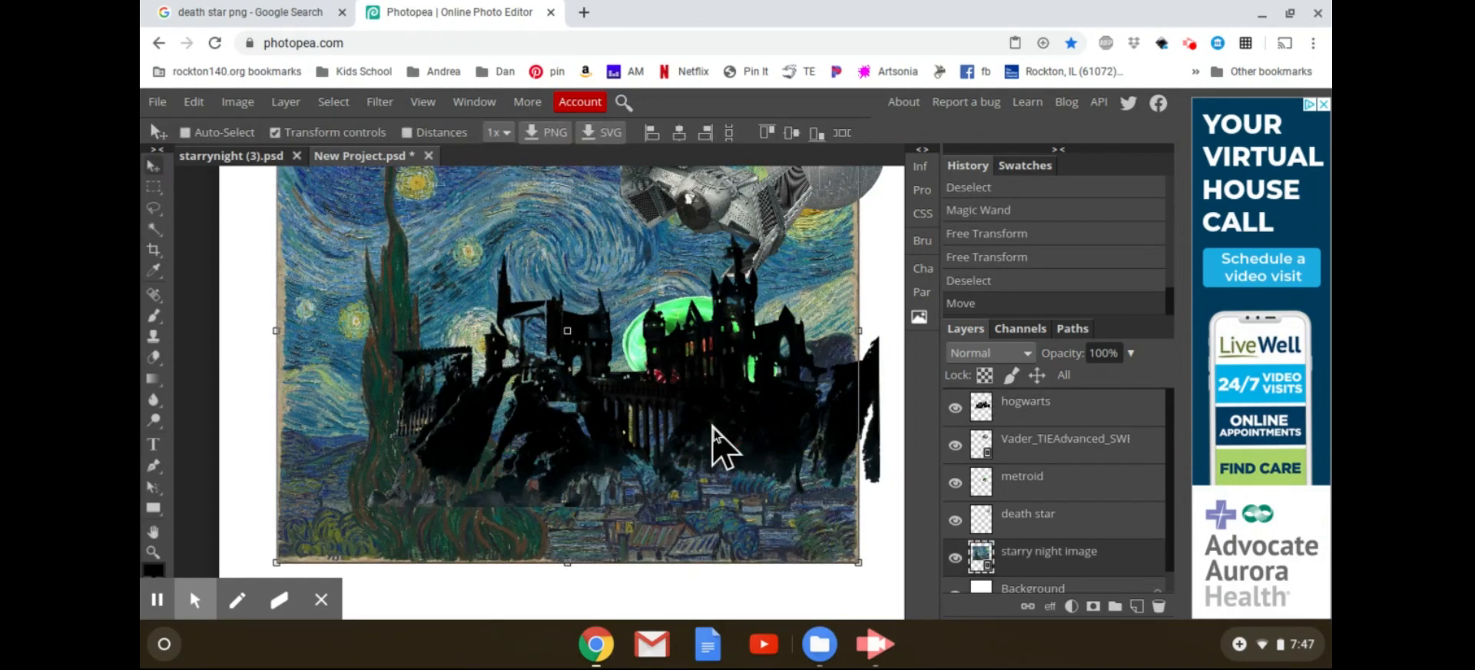
key(ctrl+z)
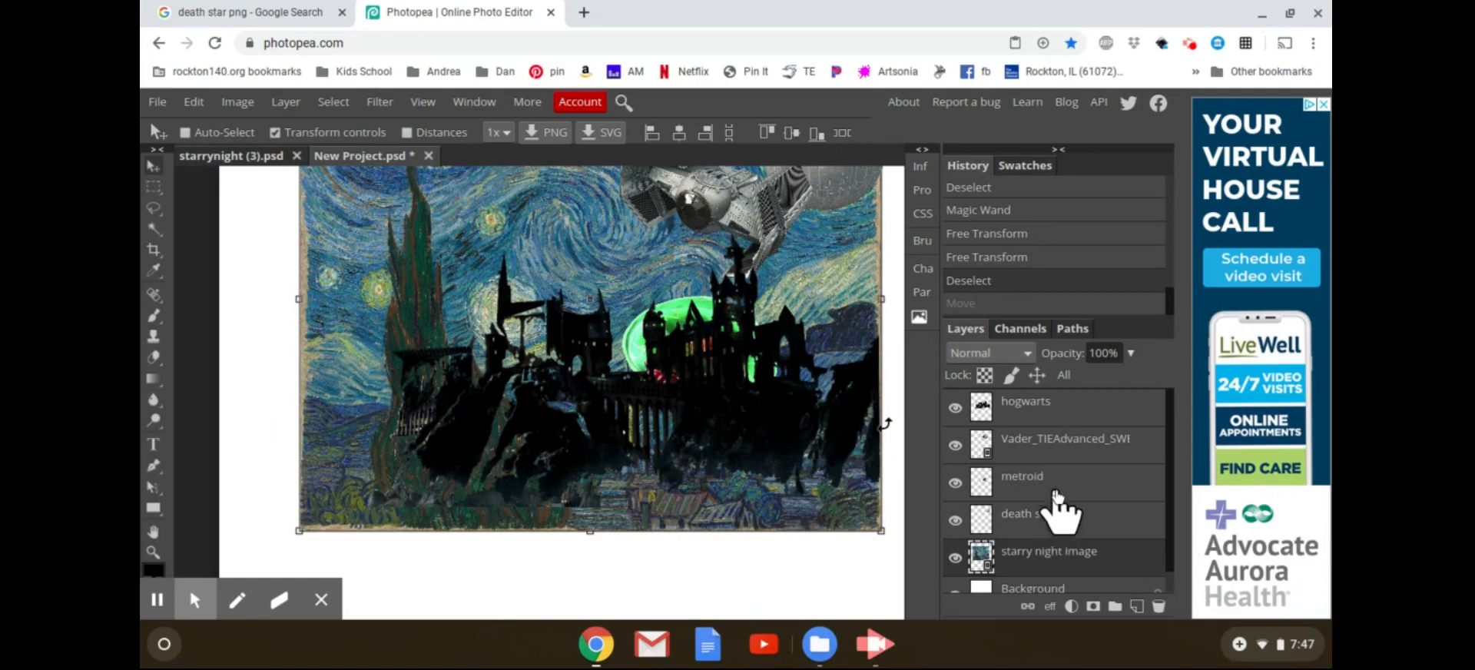
click(1050, 411)
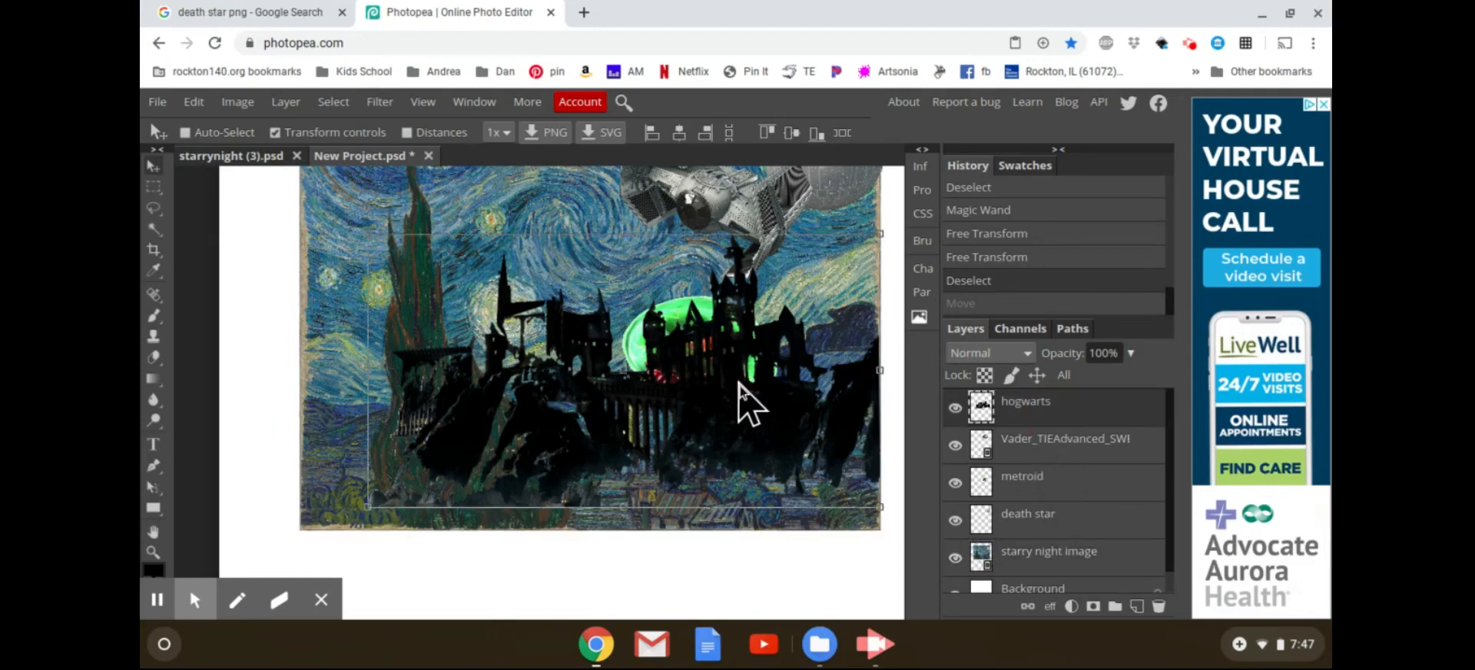
drag(738, 402, 680, 389)
key(f)
key(ctrl+z)
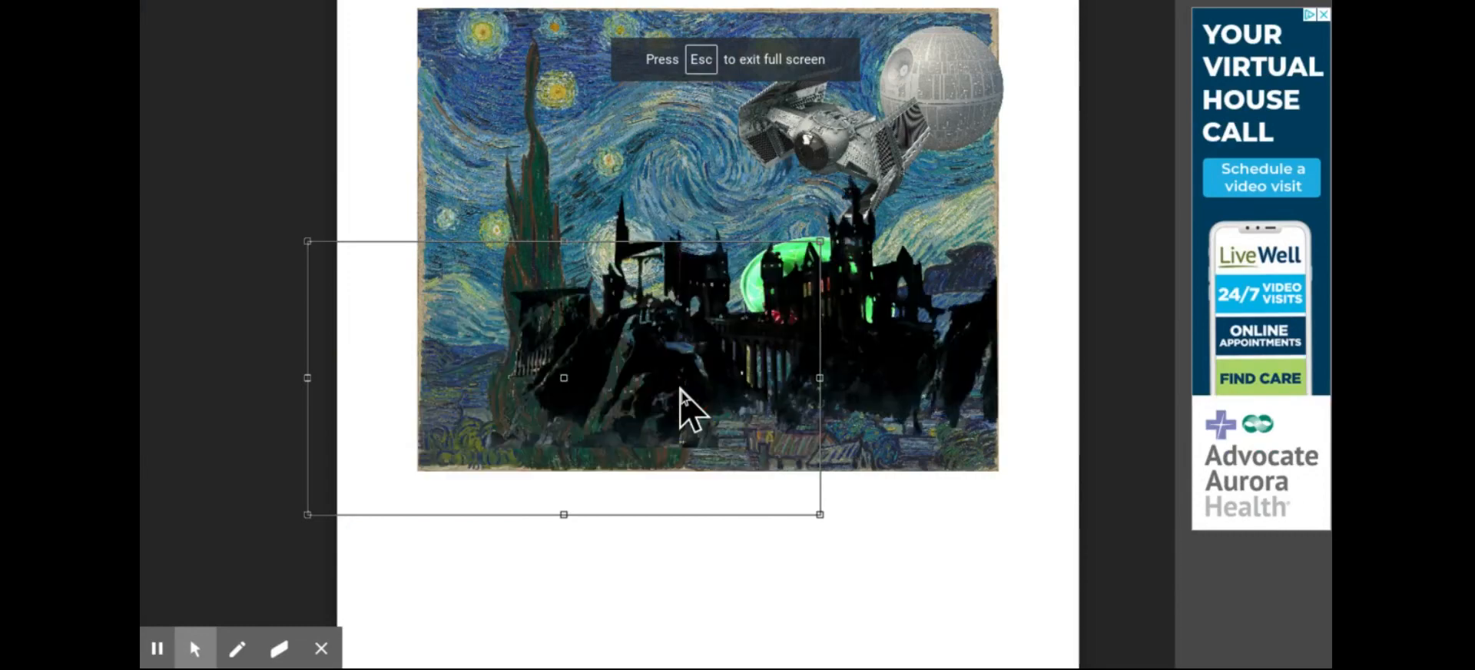
key(Escape)
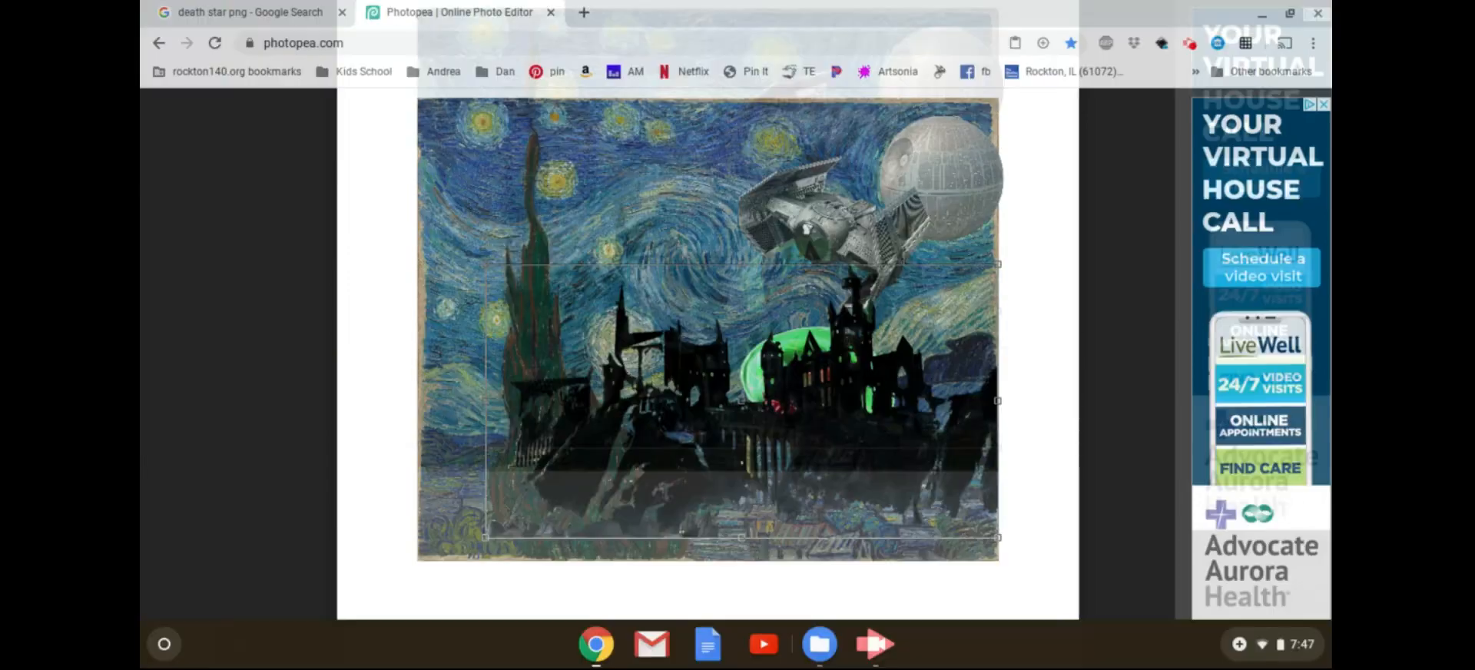
click(744, 401)
drag(744, 401, 626, 408)
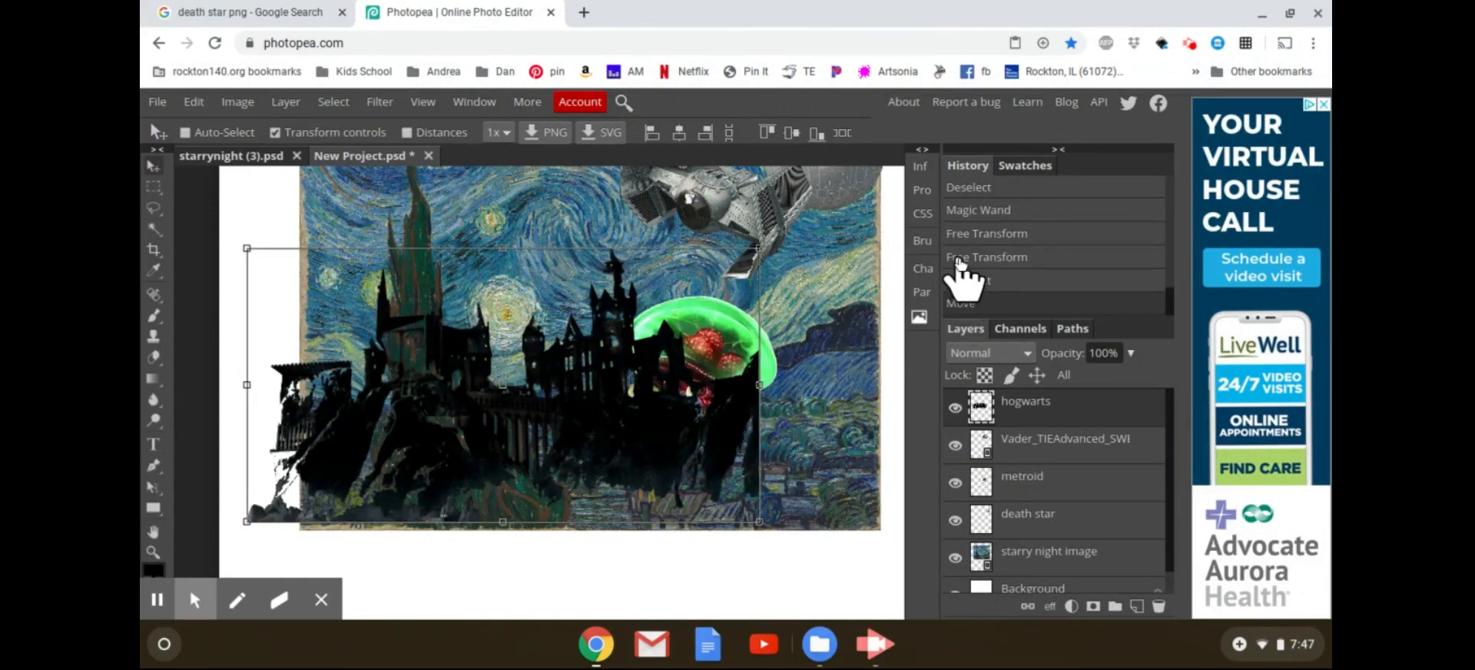
Revert the document history to the Clear state that directly follows removing the hogwarts castle's background.
scroll(958, 259, up, 1)
scroll(960, 265, up, 1)
scroll(998, 269, up, 1)
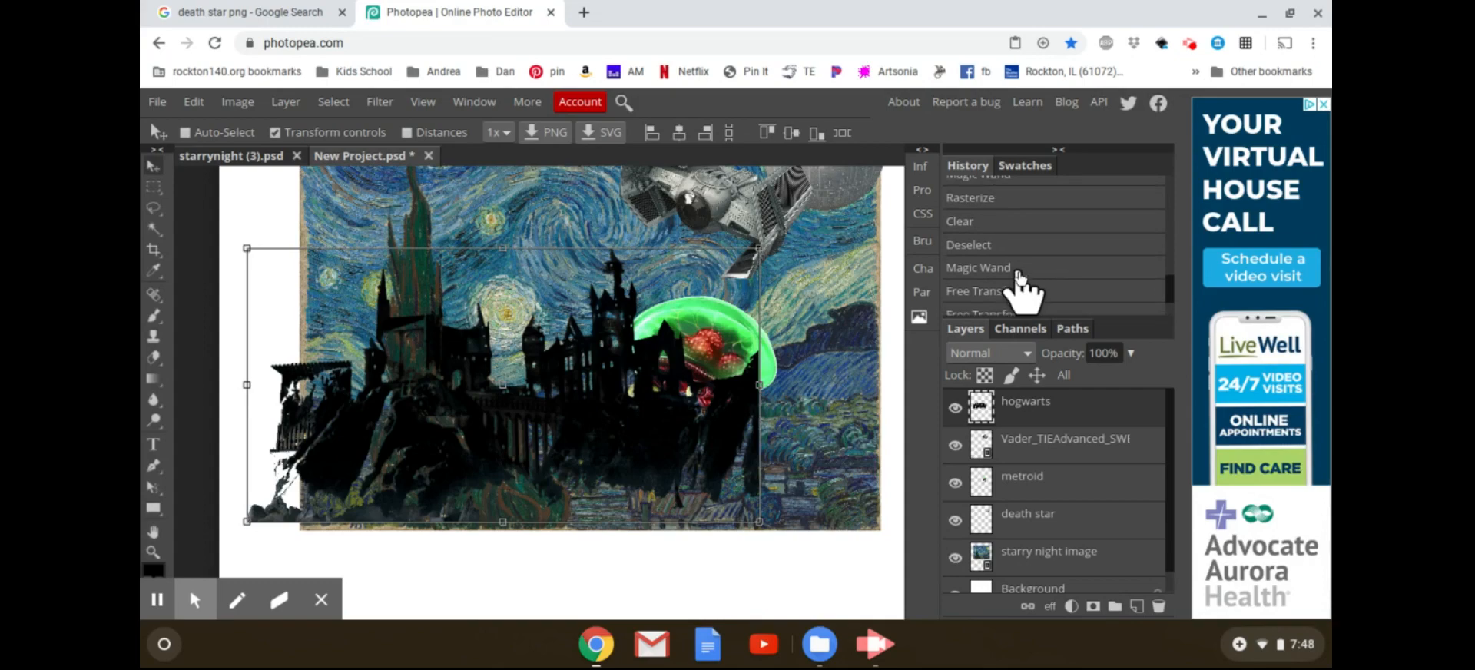
click(990, 235)
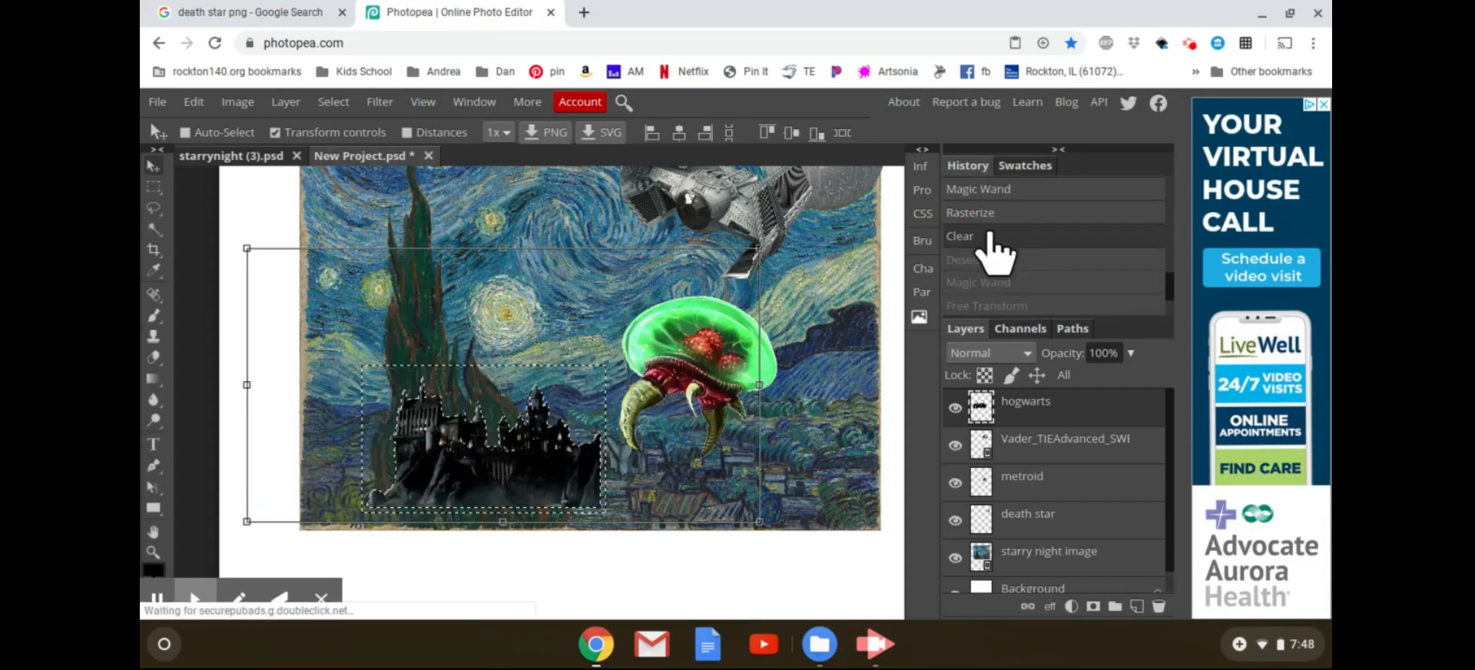
Step back to the Rasterize history state, reapply the clearing of the hogwarts background, and deselect the castle selection.
click(985, 215)
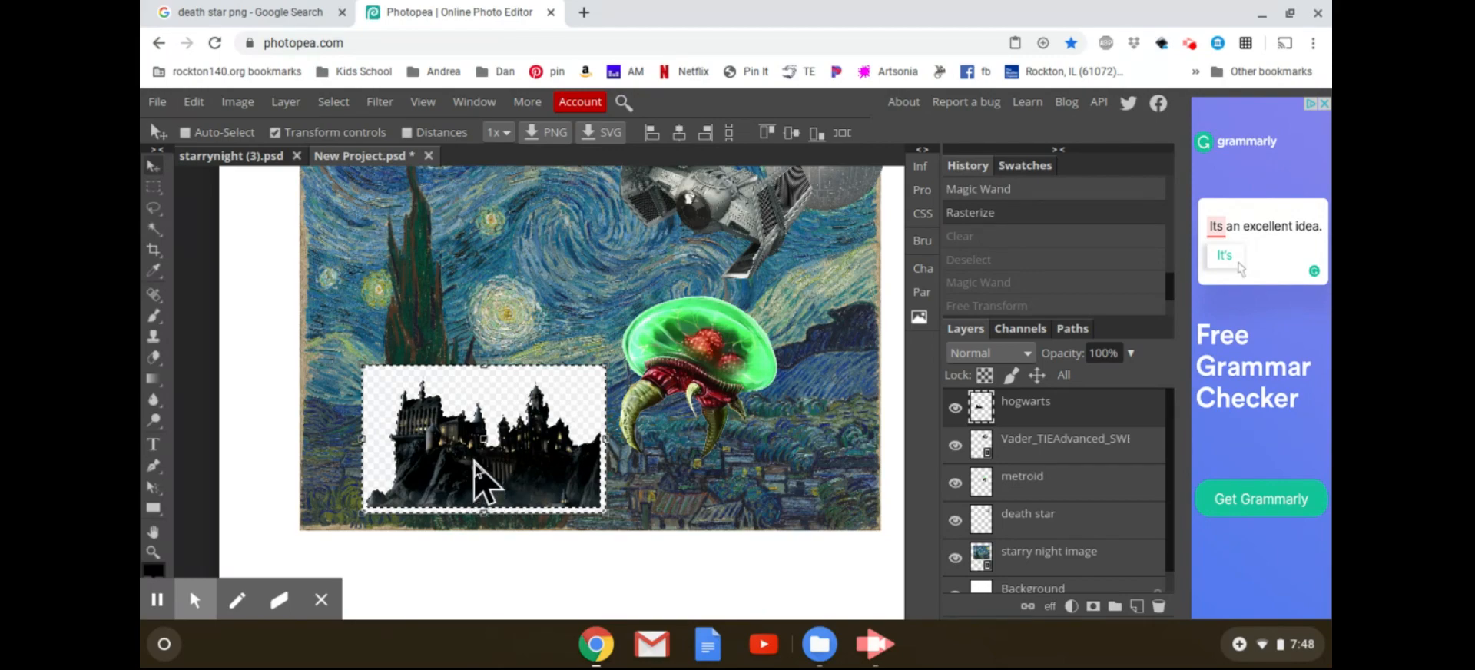
scroll(484, 484, up, 5)
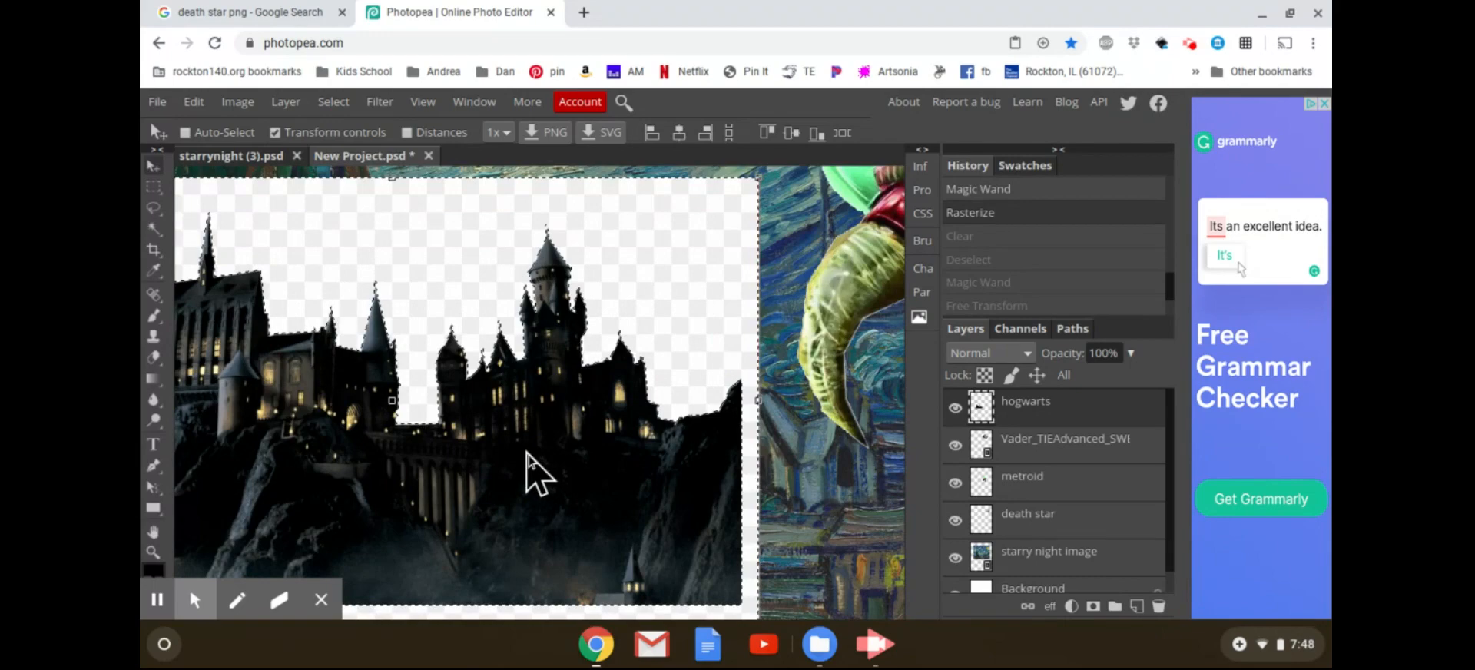
scroll(529, 455, down, 3)
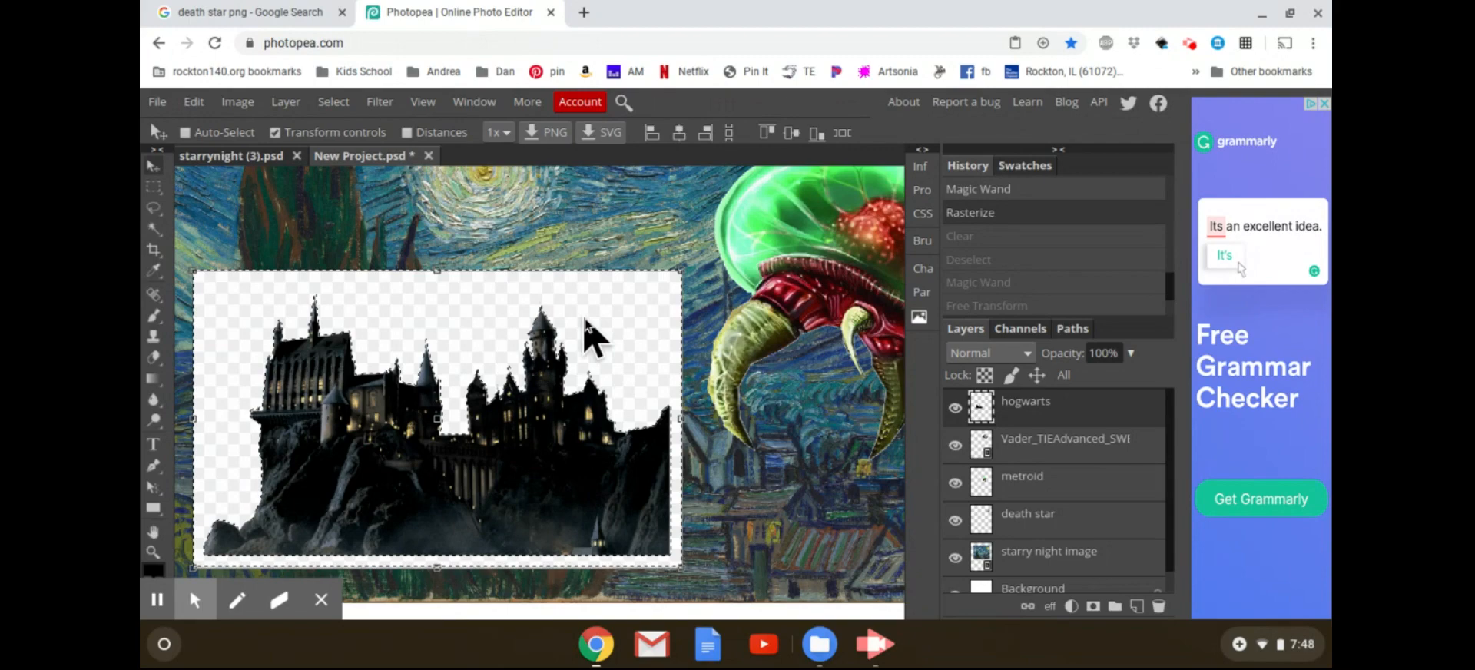
key(ctrl+shift+z)
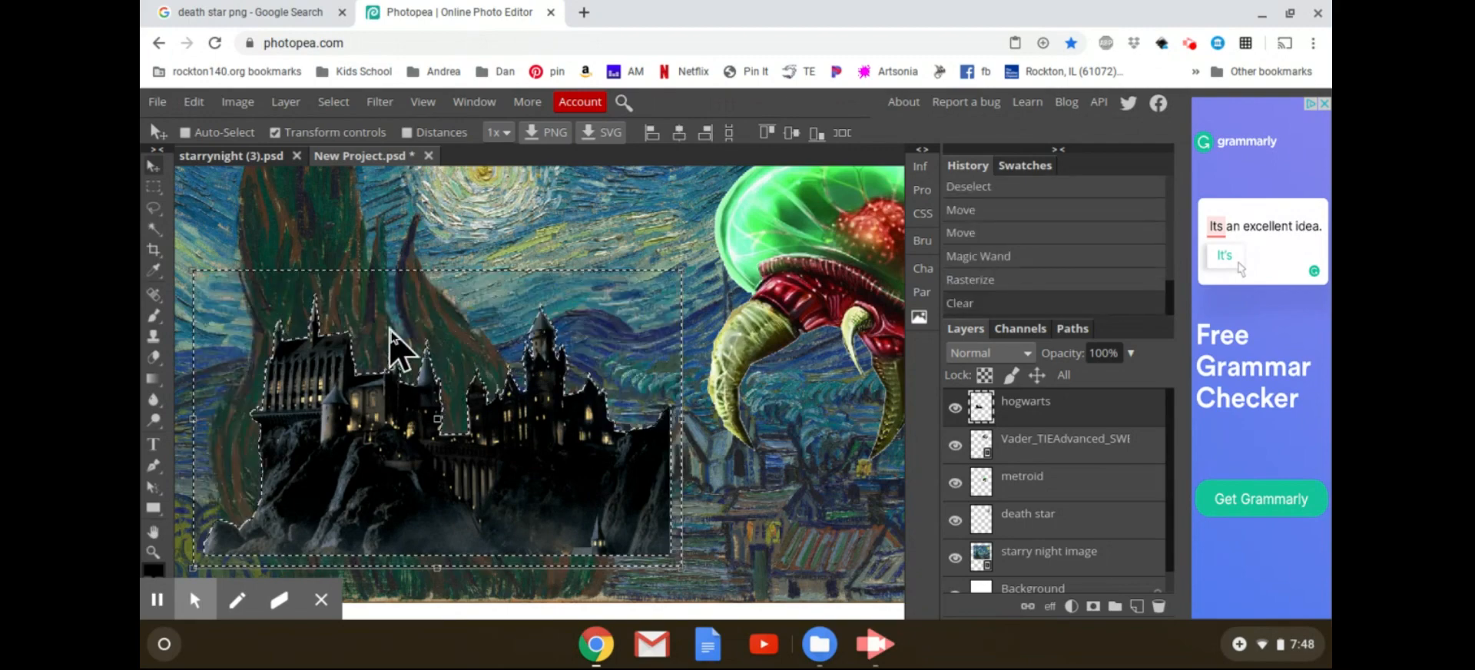
key(ctrl+d)
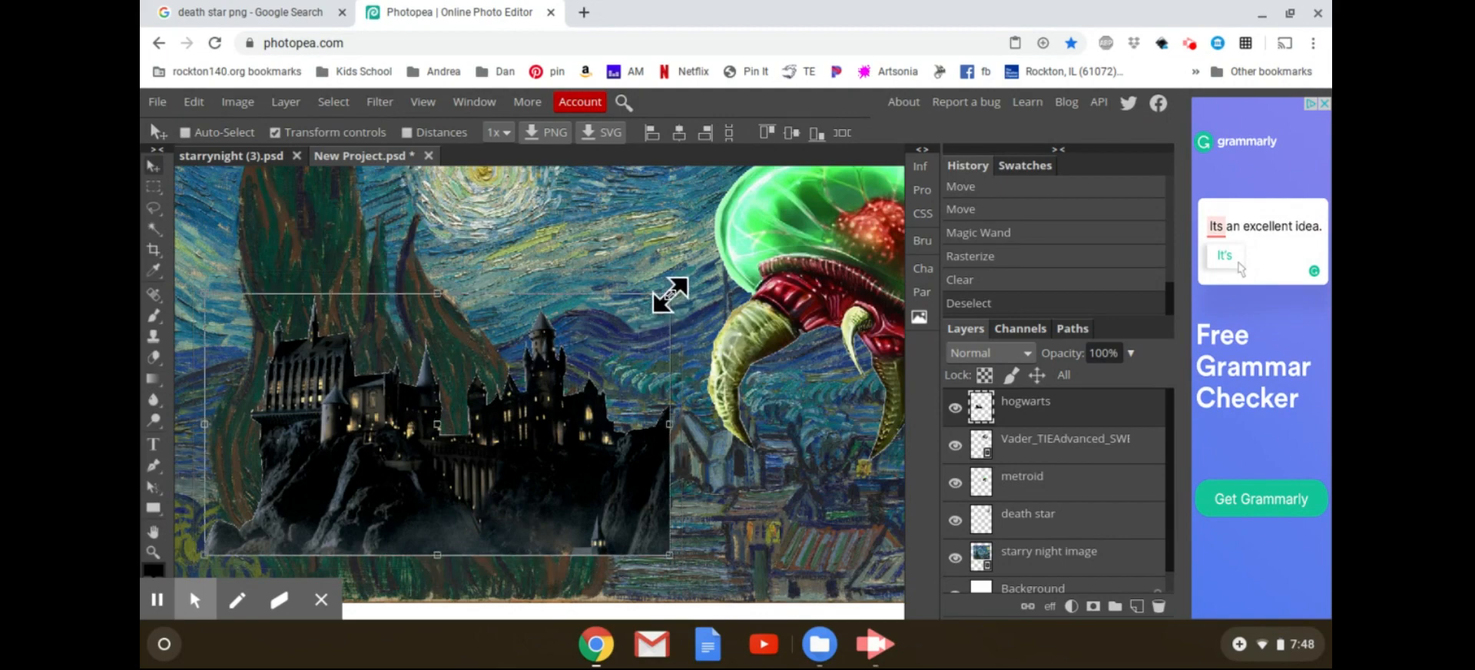
drag(670, 294, 900, 244)
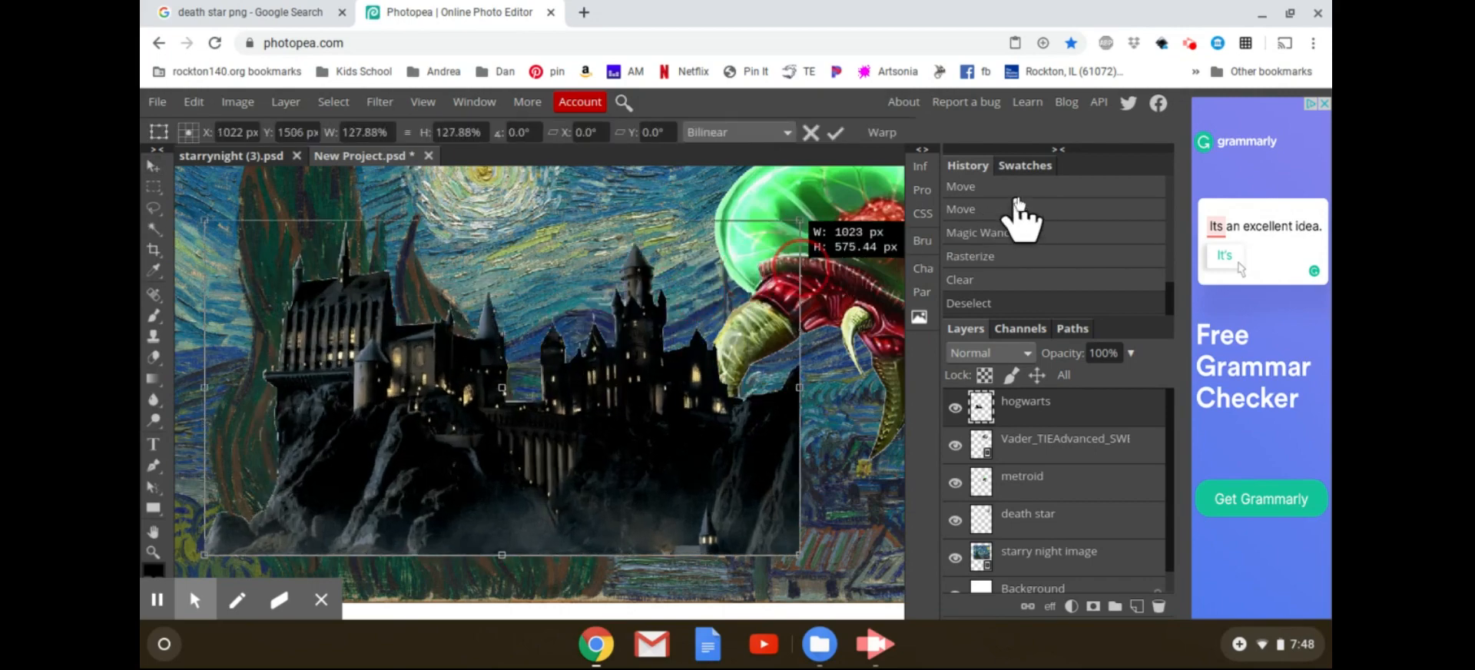
drag(860, 157, 859, 184)
scroll(576, 350, down, 2)
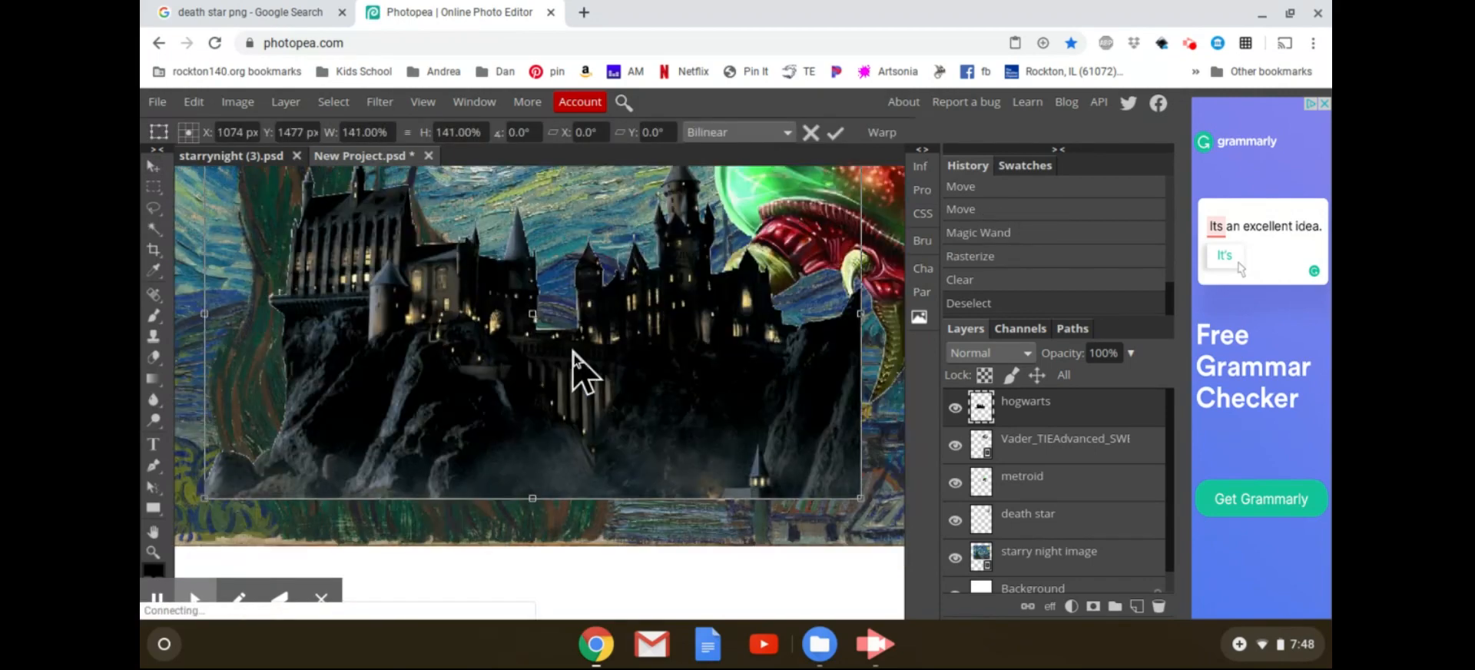
scroll(572, 343, up, 1)
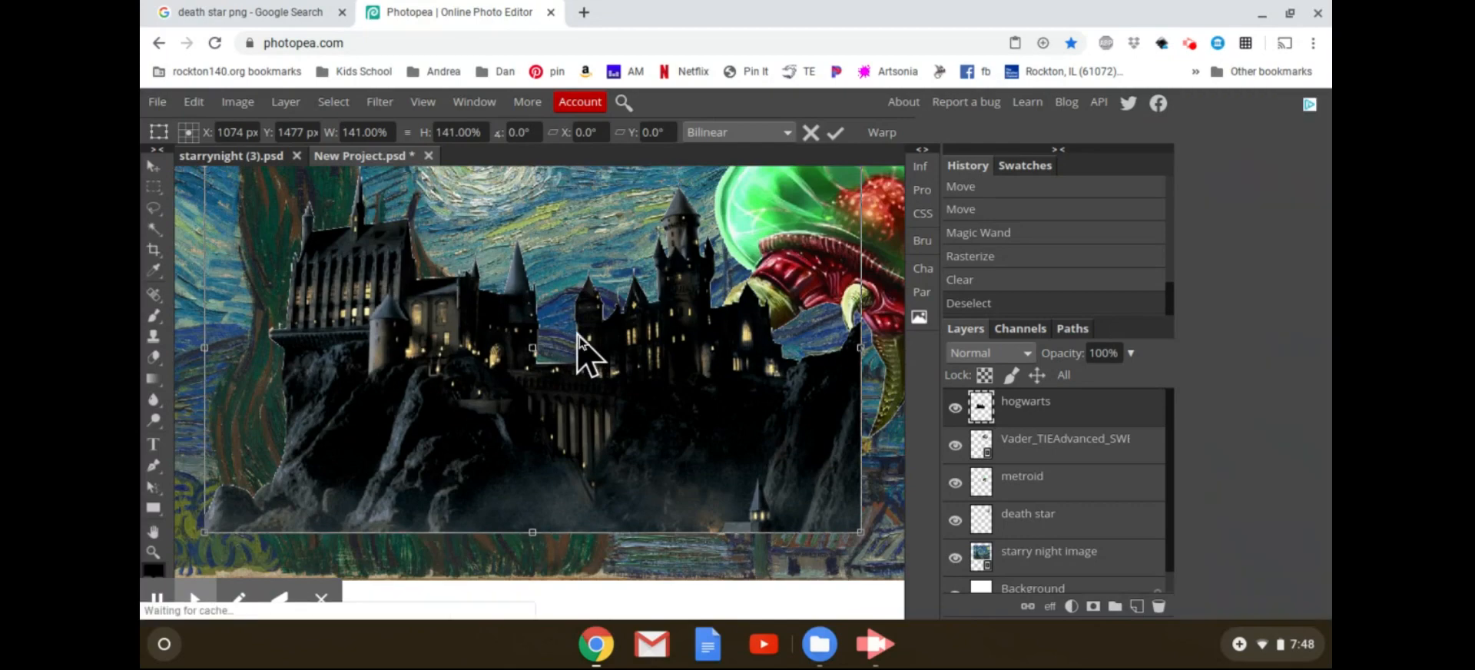
scroll(580, 349, down, 2)
scroll(580, 350, down, 1)
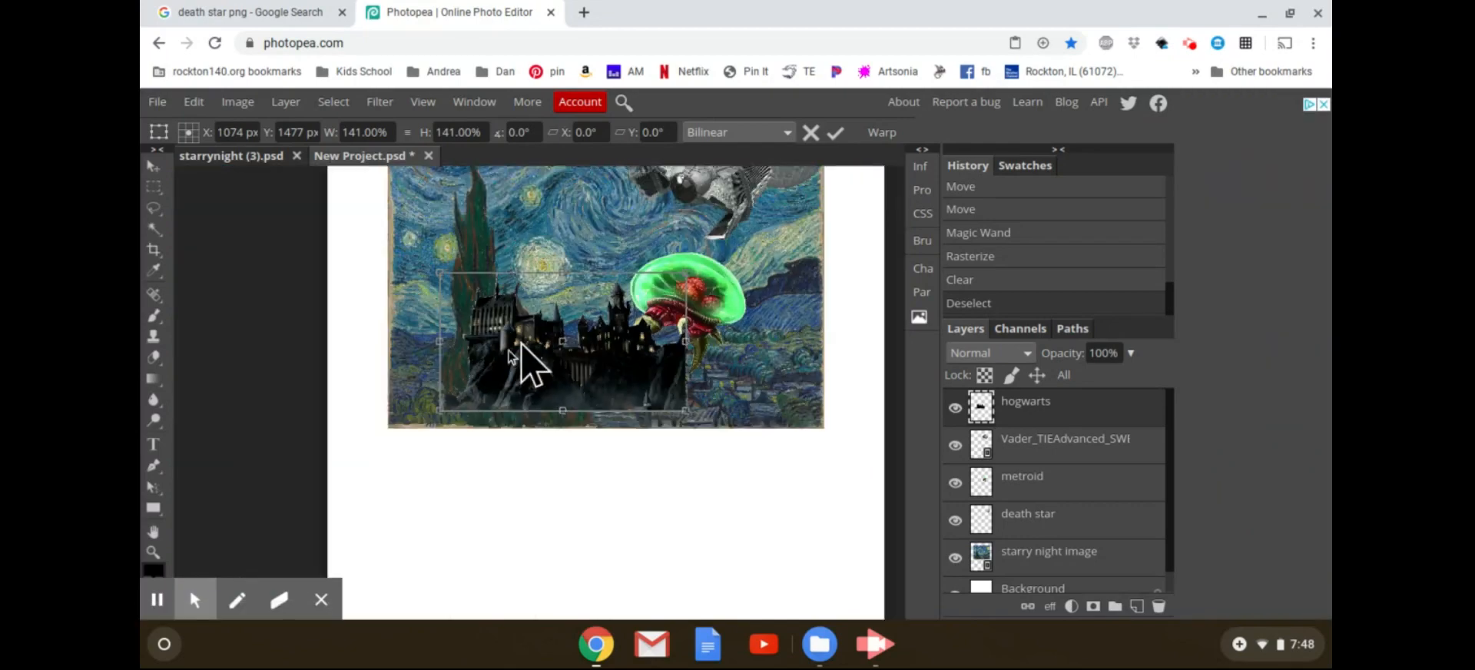
click(544, 374)
drag(544, 373, 508, 388)
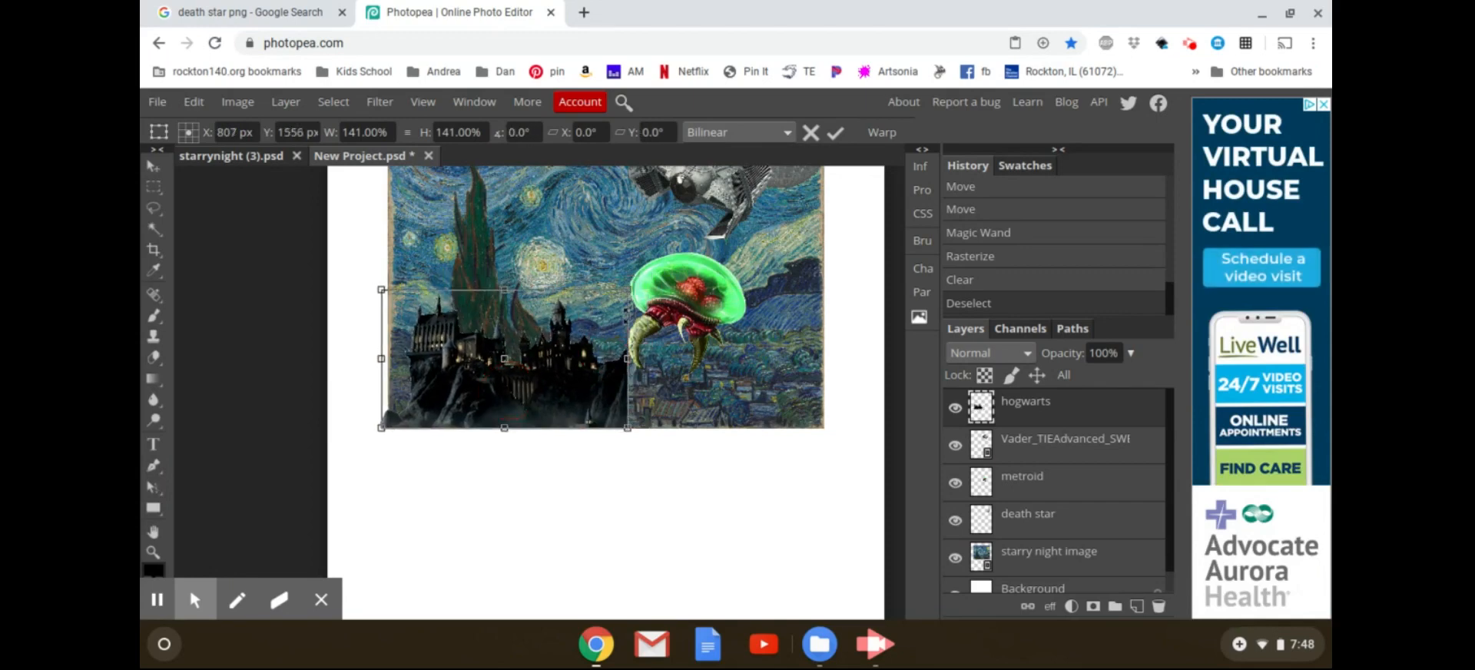
drag(627, 290, 830, 258)
drag(722, 274, 719, 323)
click(554, 407)
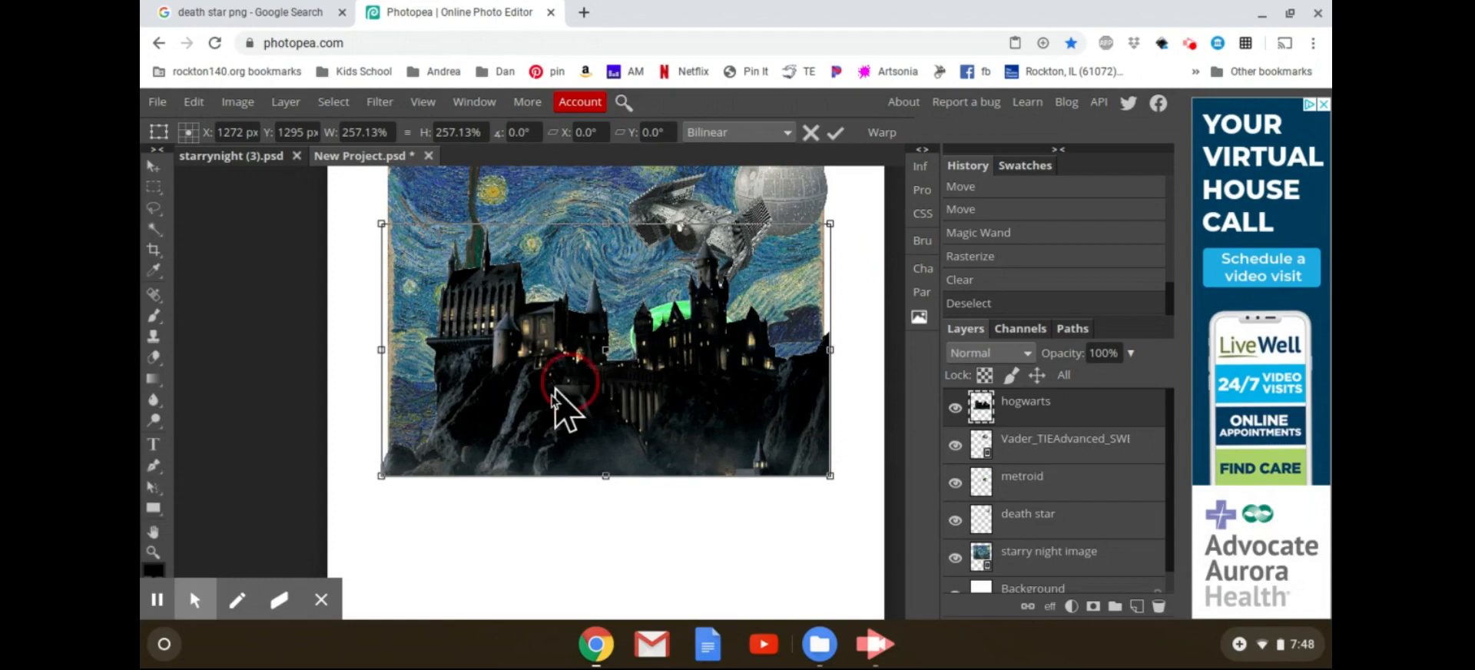
key(F11)
key(Escape)
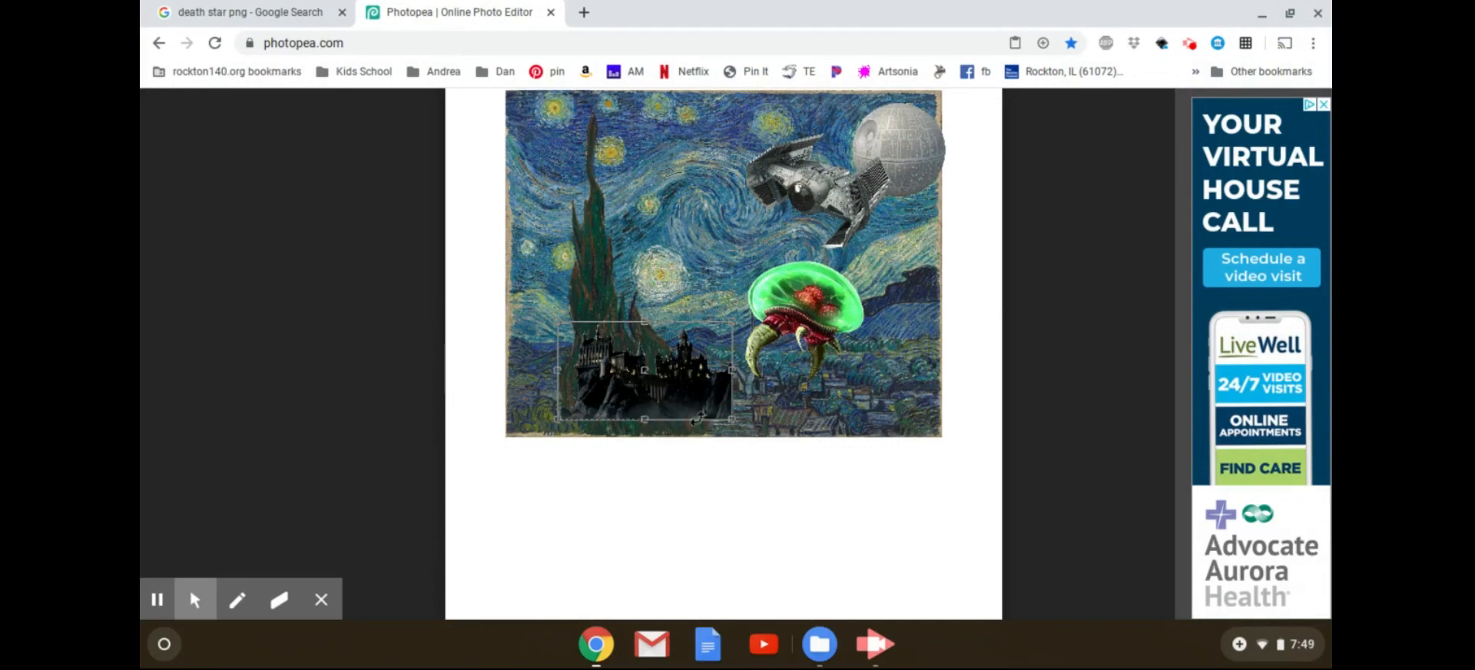
mouse_move(662, 394)
mouse_down()
mouse_move(607, 409)
mouse_move(588, 434)
mouse_up()
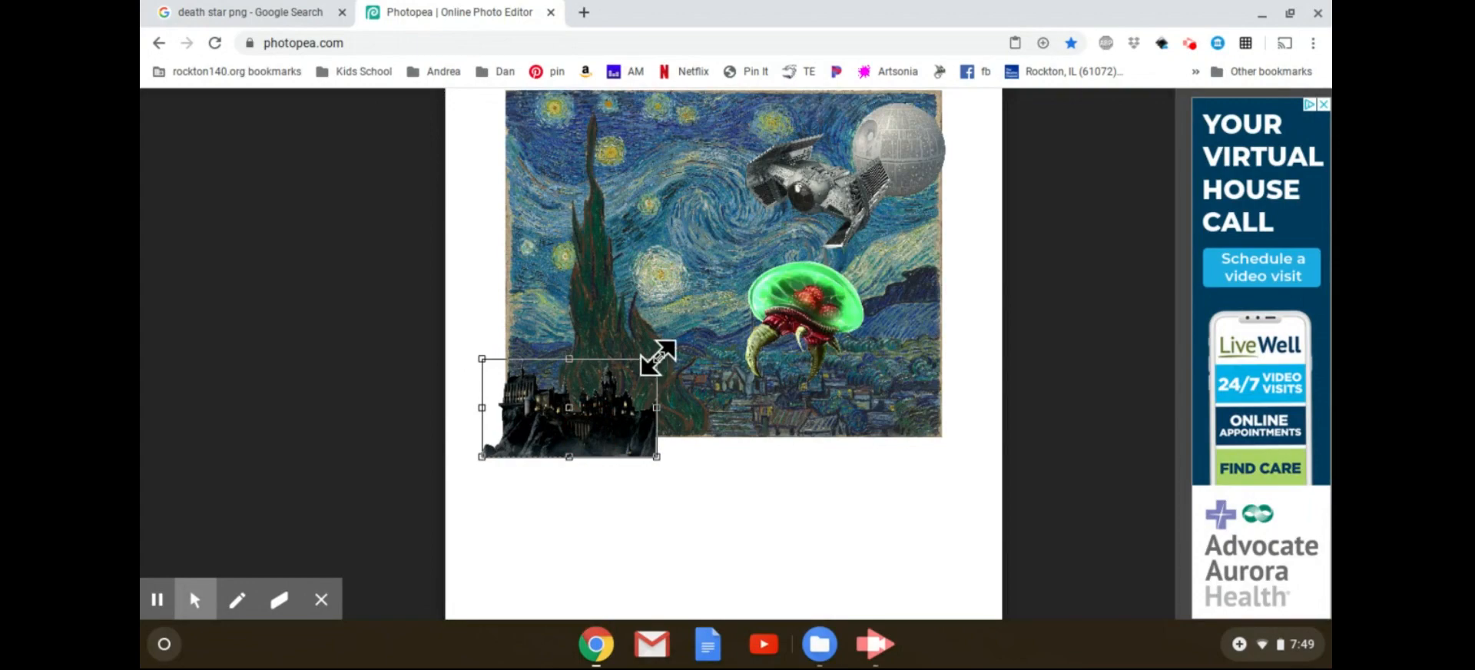
drag(657, 358, 948, 325)
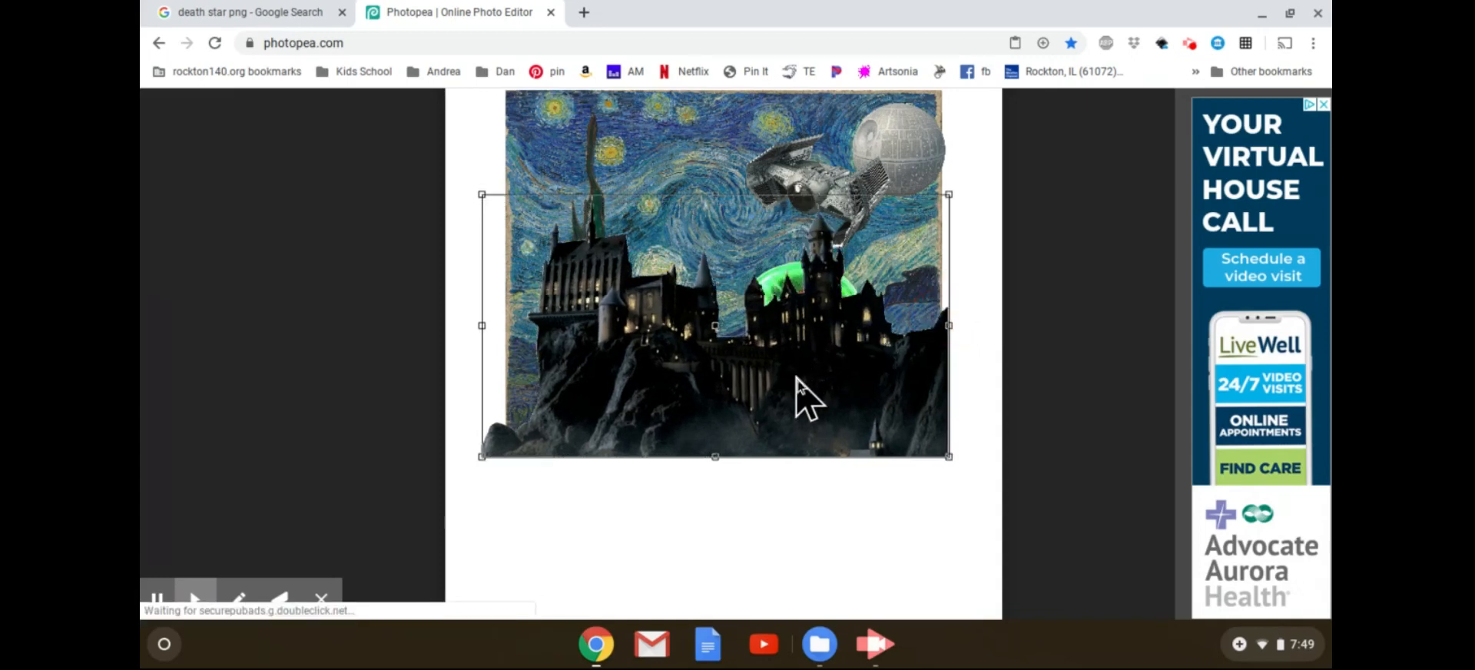
drag(796, 377, 807, 400)
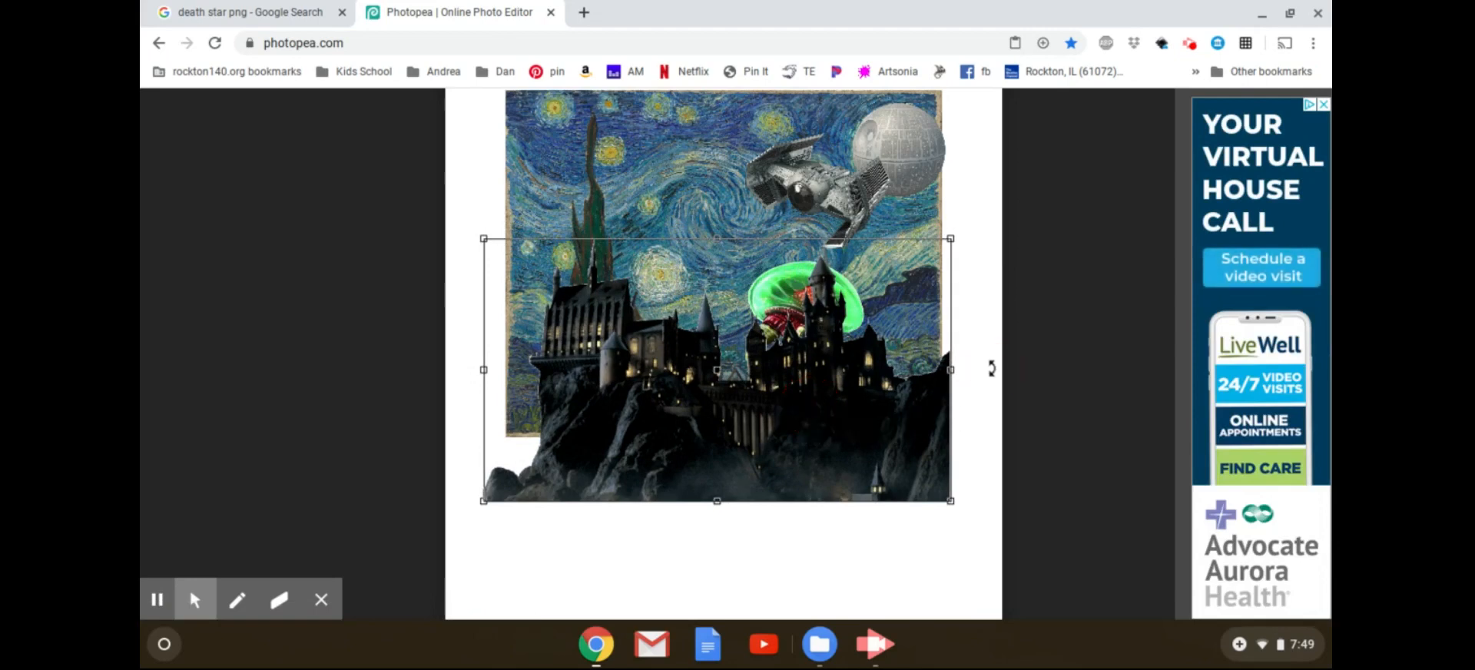
drag(793, 428, 790, 409)
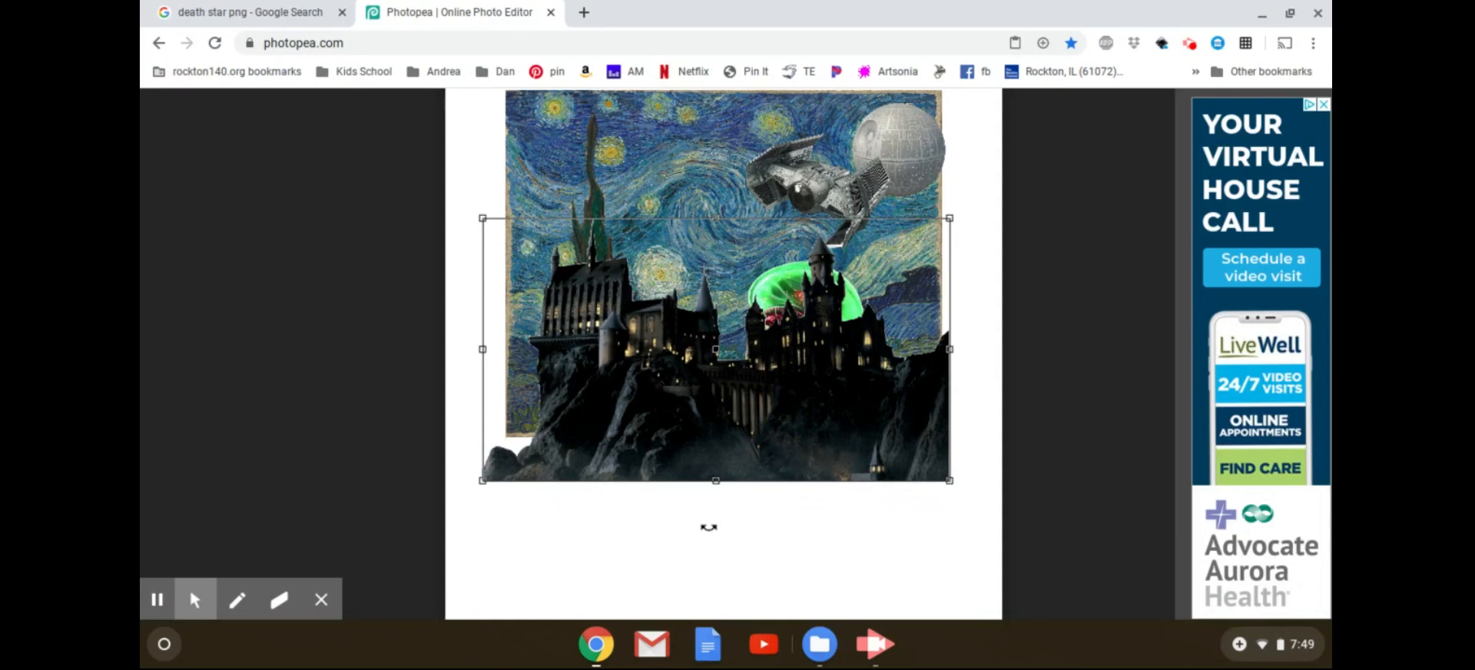
key(Escape)
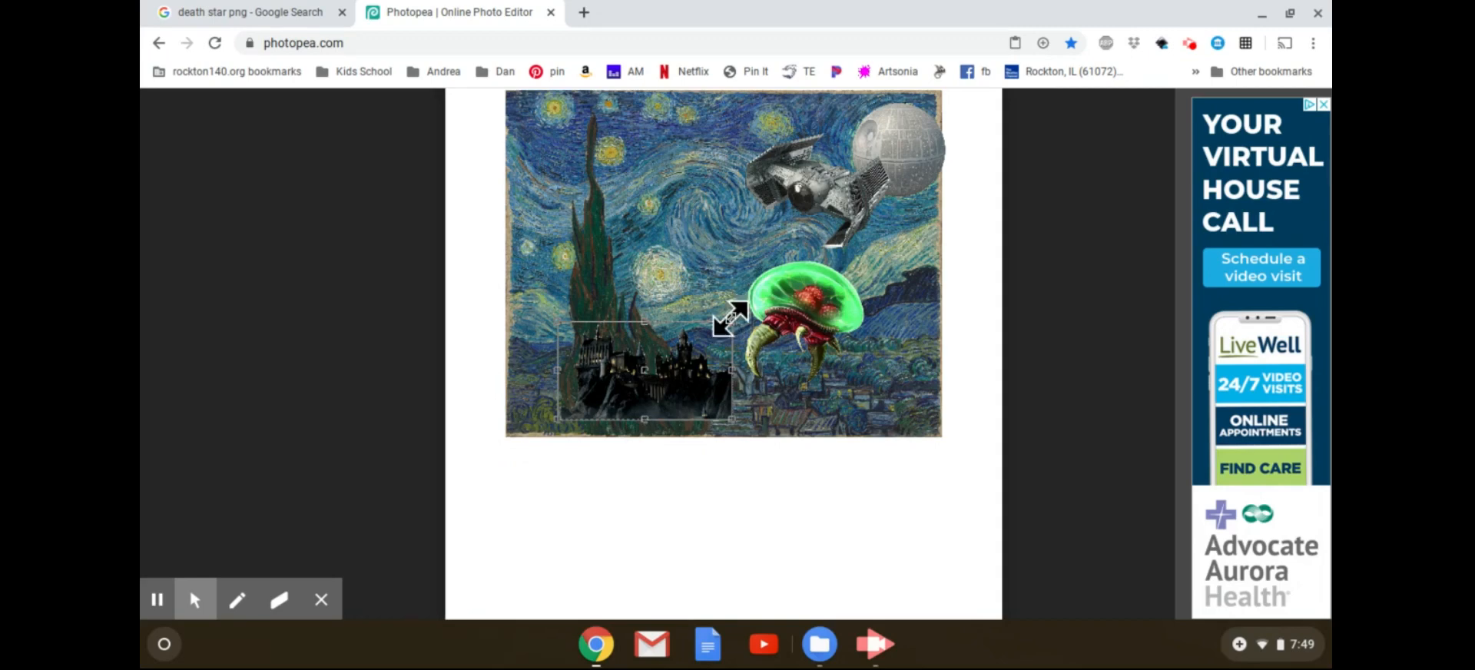
Enlarge the hogwarts castle to 268.75%, position it across the painting's lower part, and apply the transform.
drag(679, 367, 606, 398)
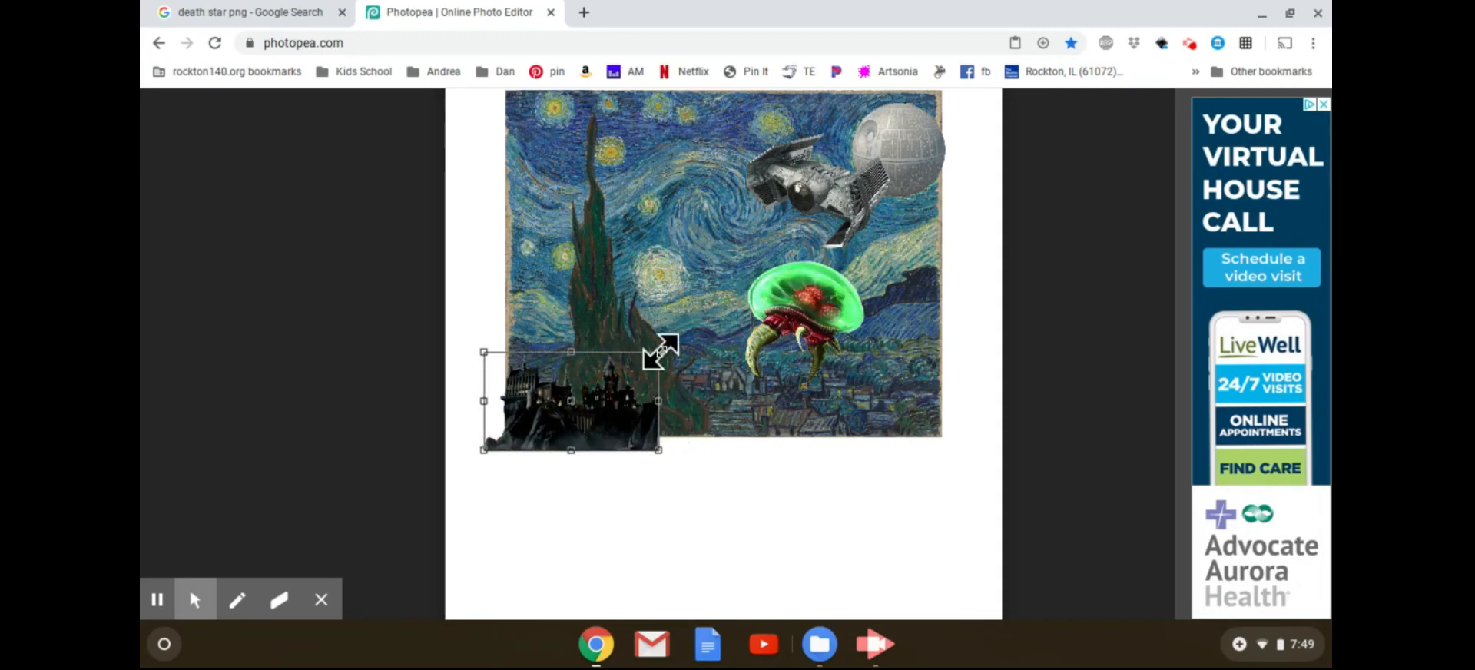
drag(660, 351, 987, 287)
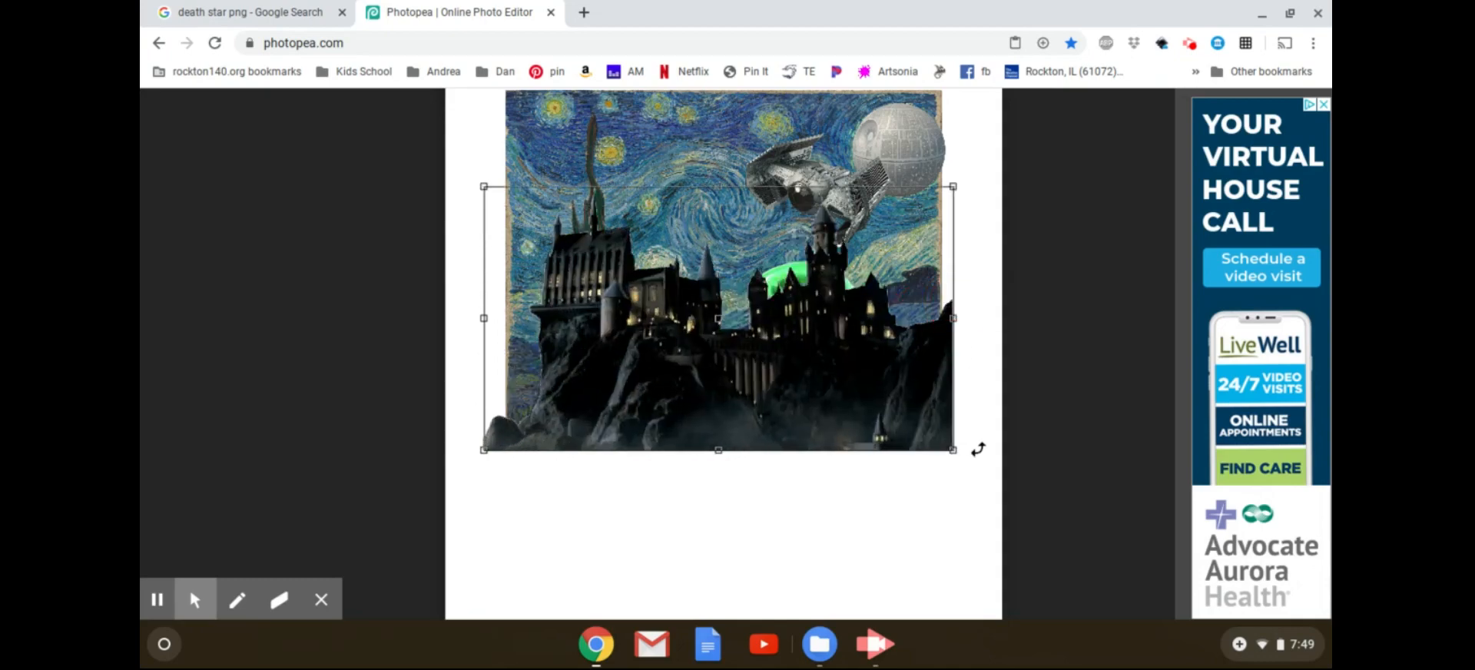
key(Tab)
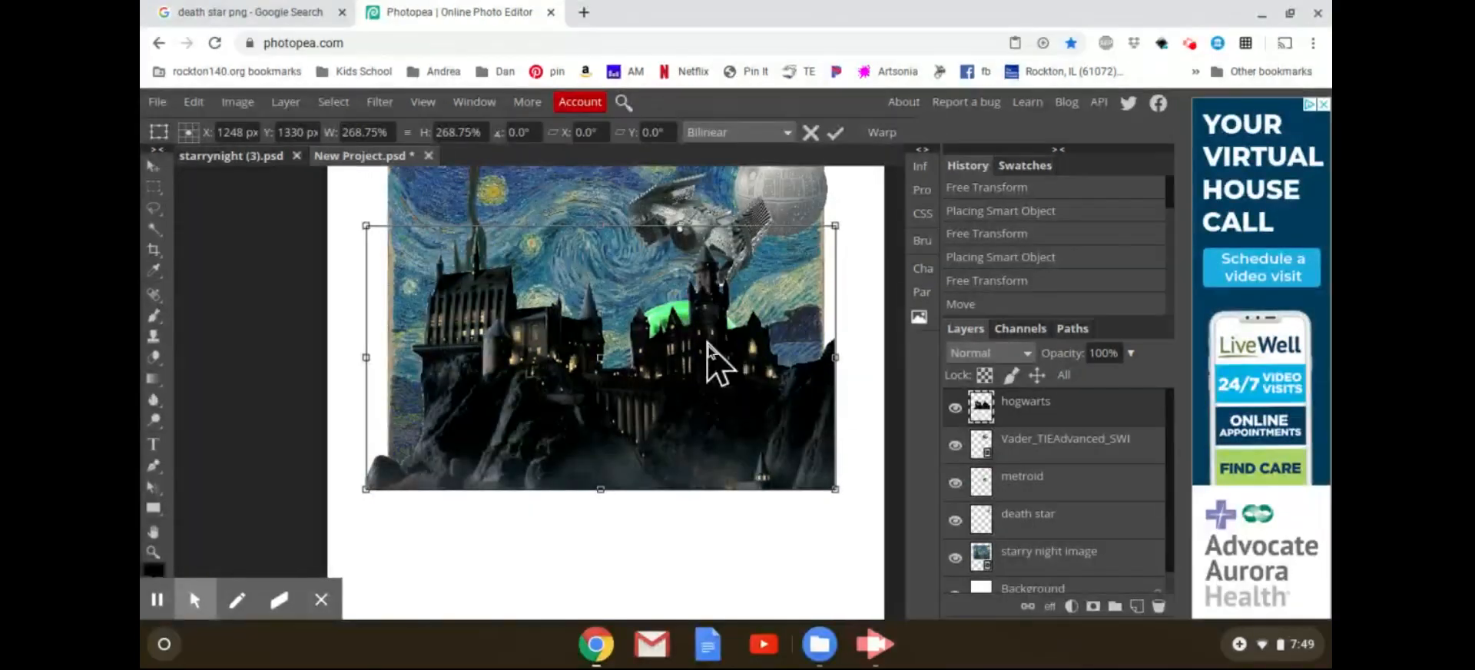
drag(692, 362, 683, 385)
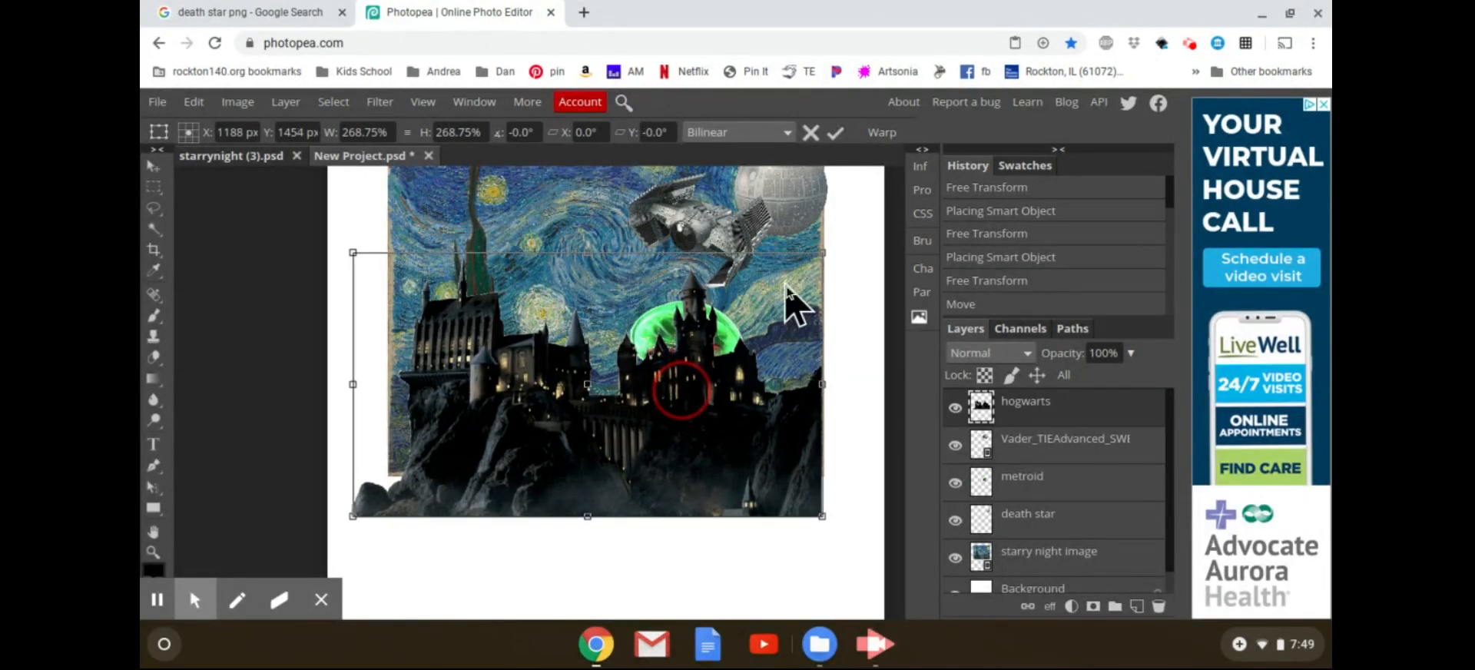
click(835, 135)
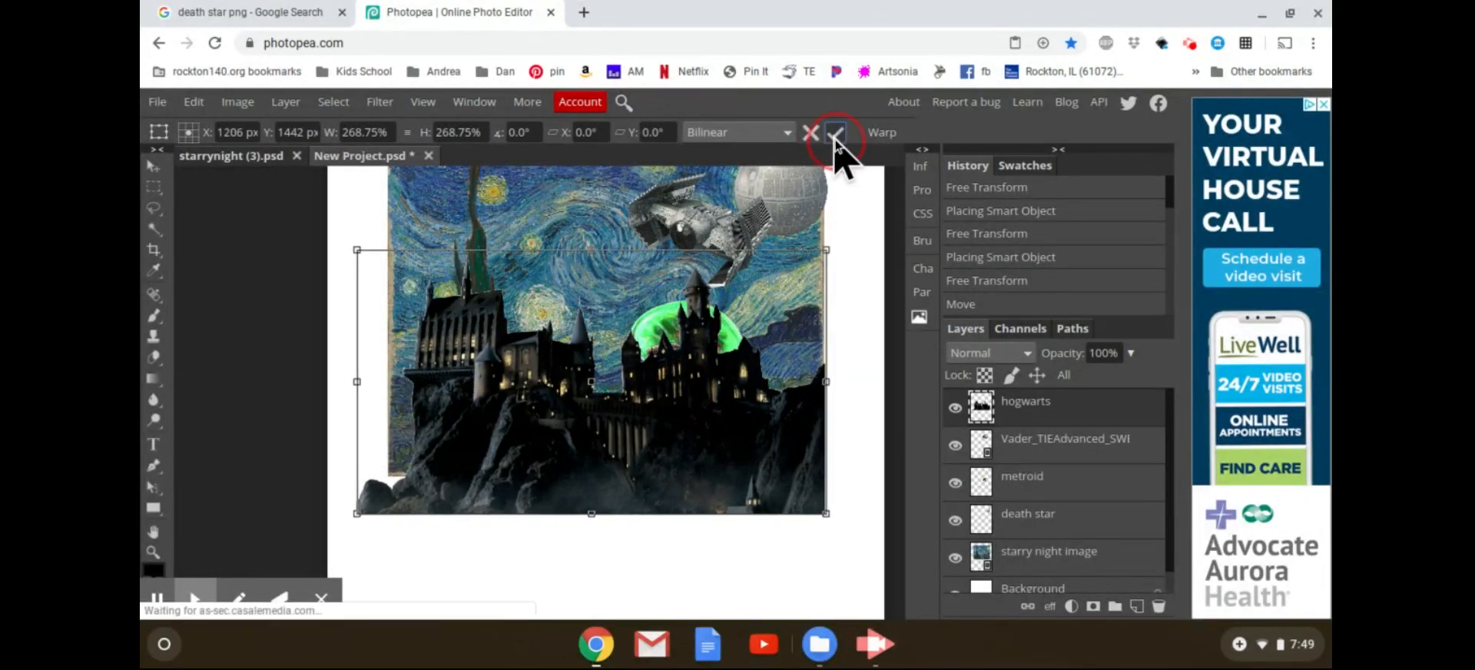
click(835, 135)
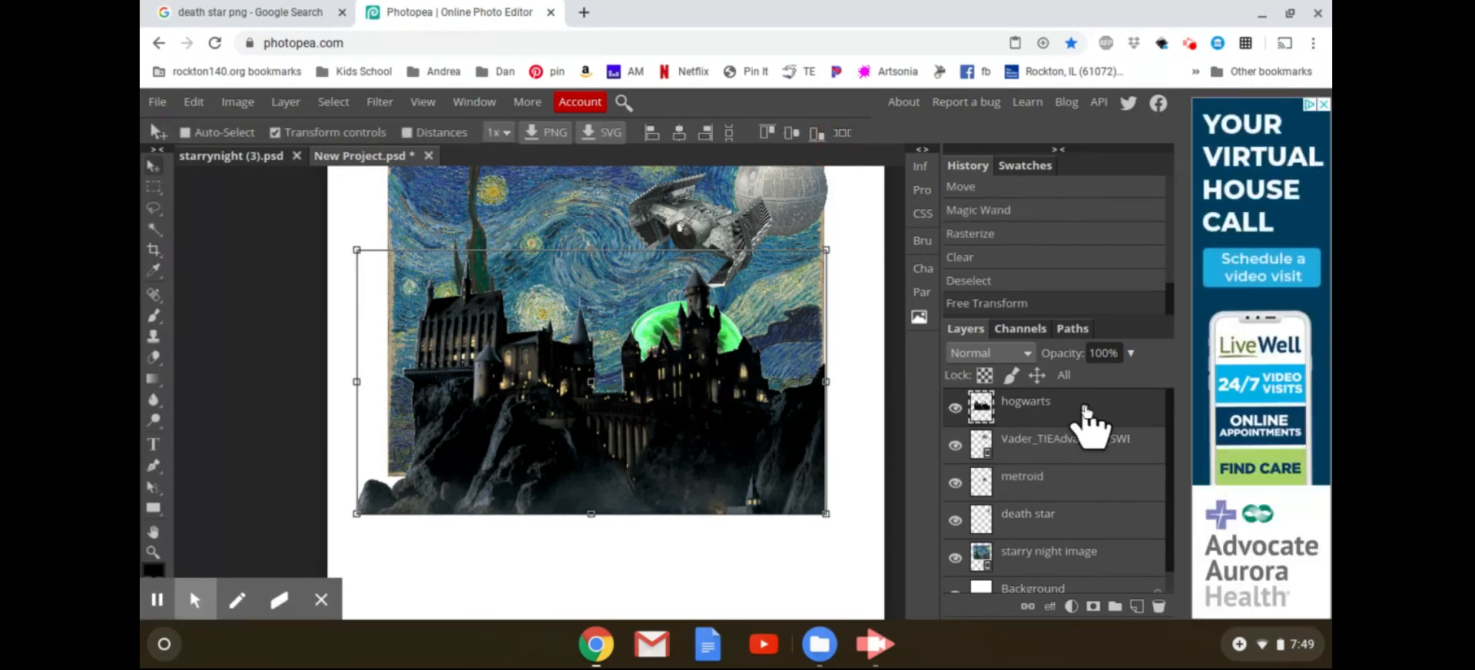
Reorder the hogwarts layer to sit directly above the starry night image and hide it.
drag(1086, 411, 1086, 520)
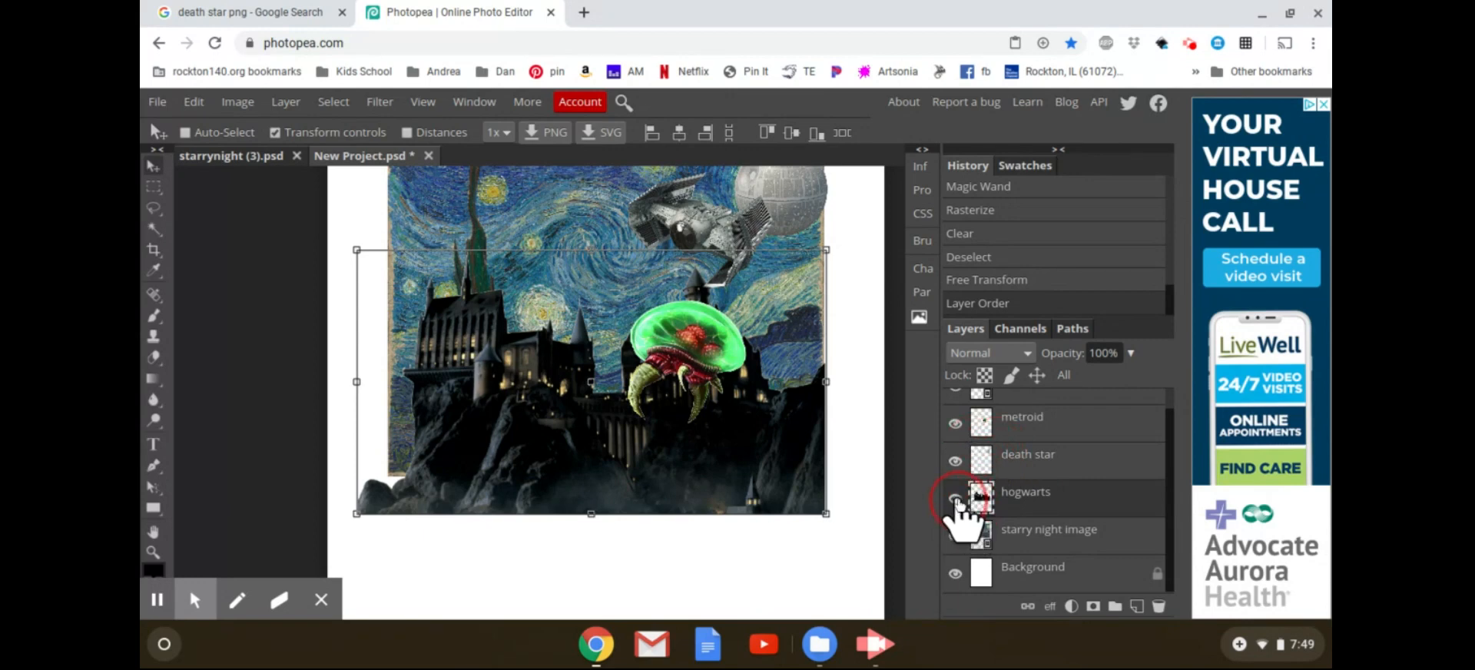
click(955, 499)
Move the metroid up and left into the painted sky beside the cypress tree.
click(1031, 423)
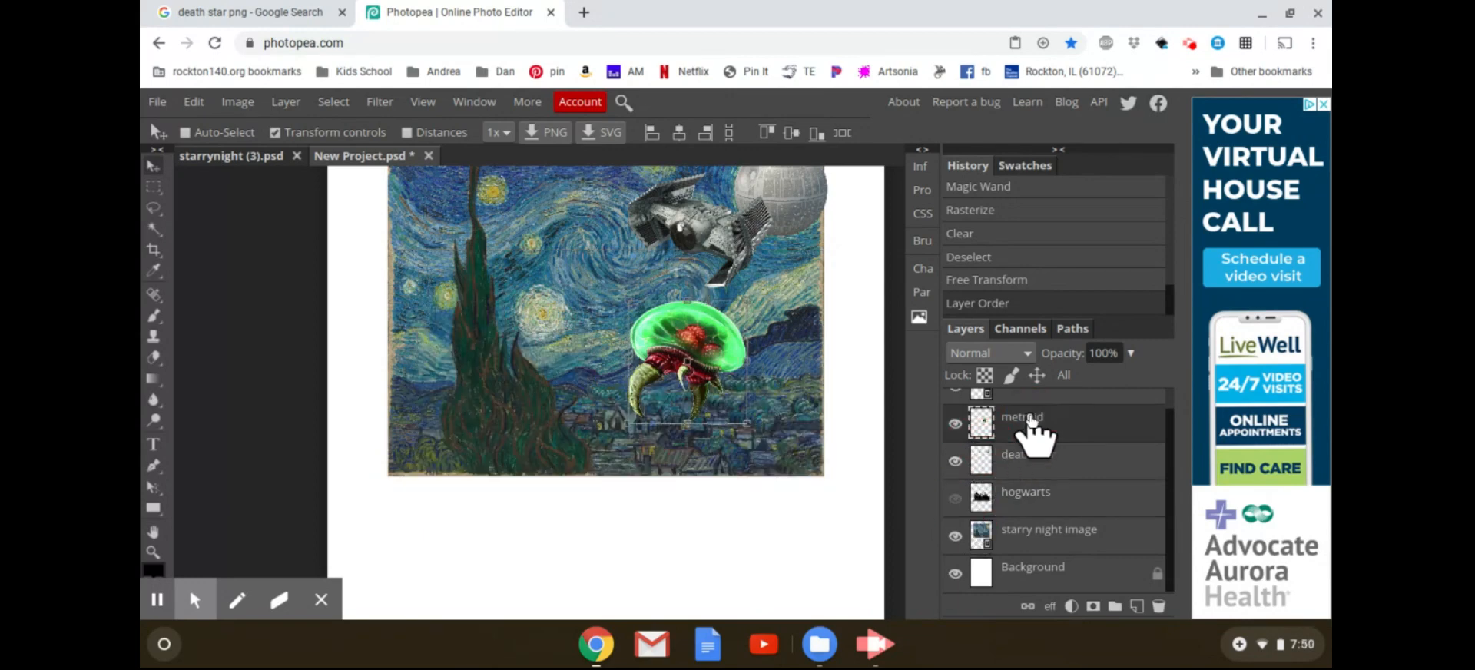
drag(699, 350, 559, 226)
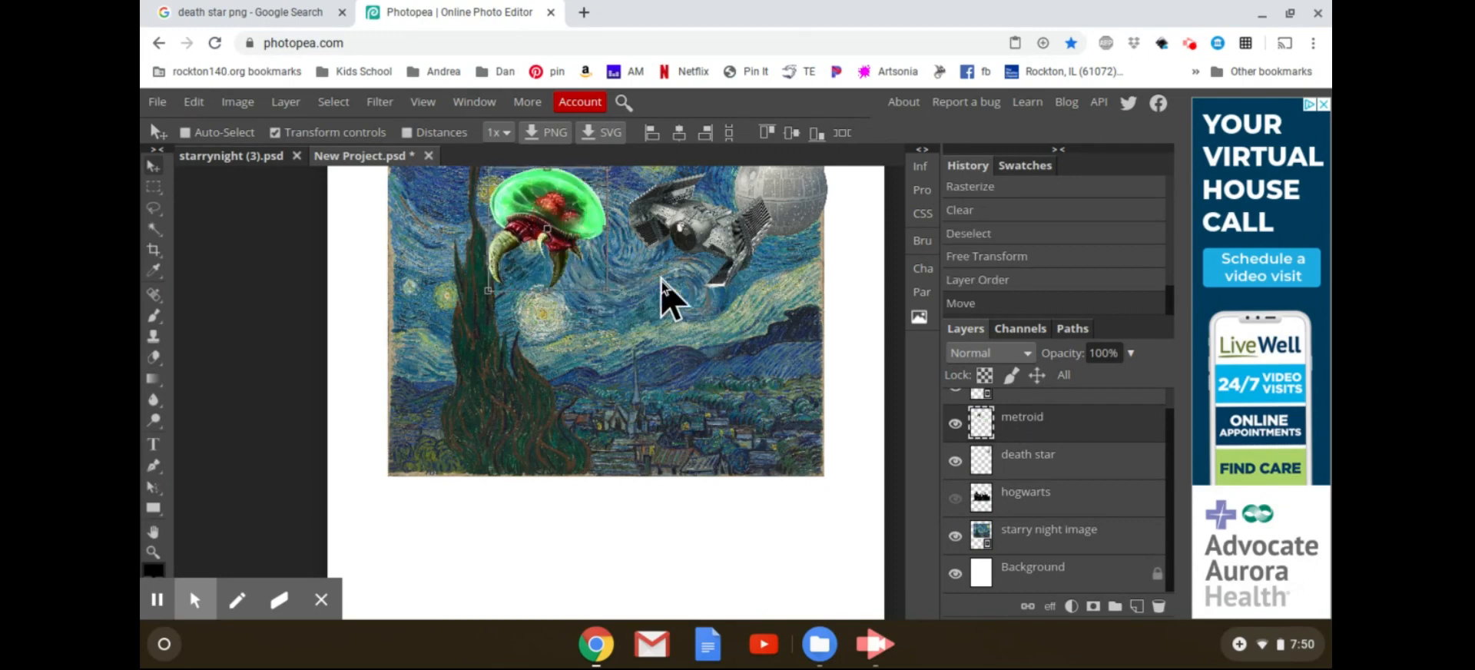
Shrink the Vader TIE fighter to 45.43% and place it in the sky just below the death star.
scroll(1072, 488, up, 1)
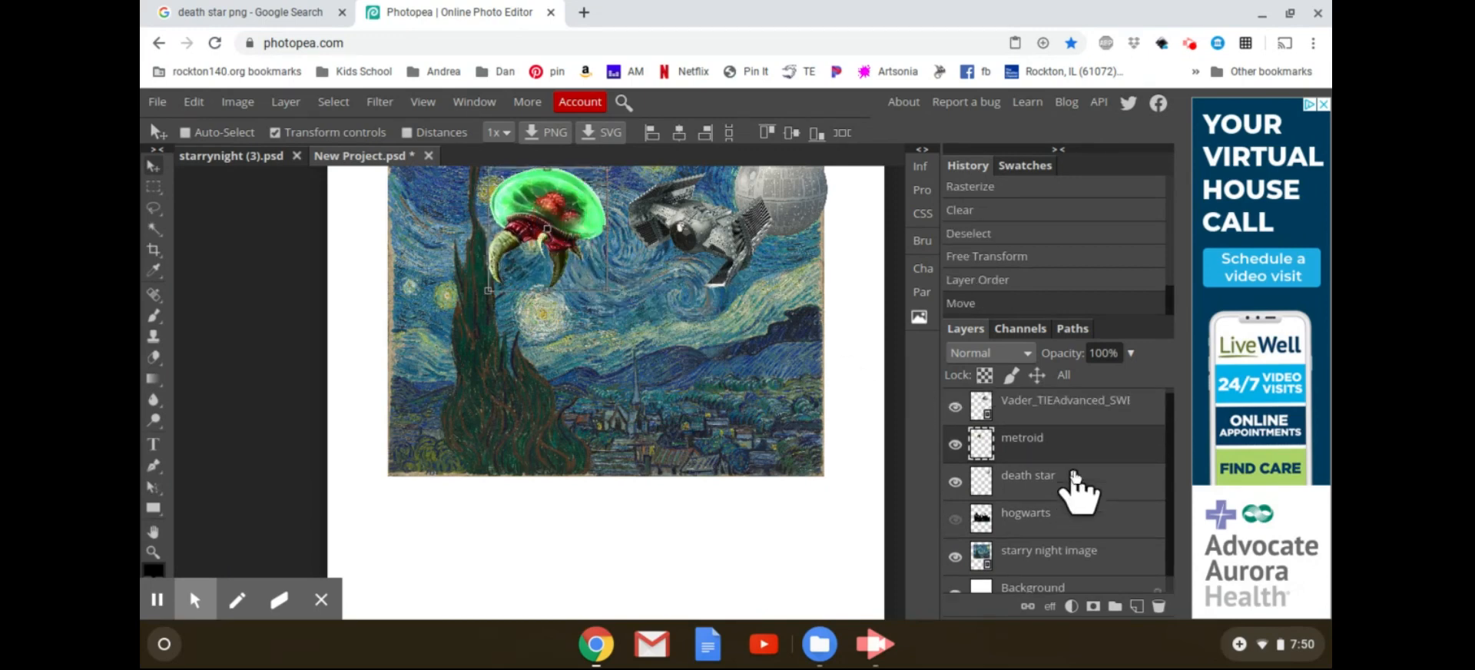
click(1046, 408)
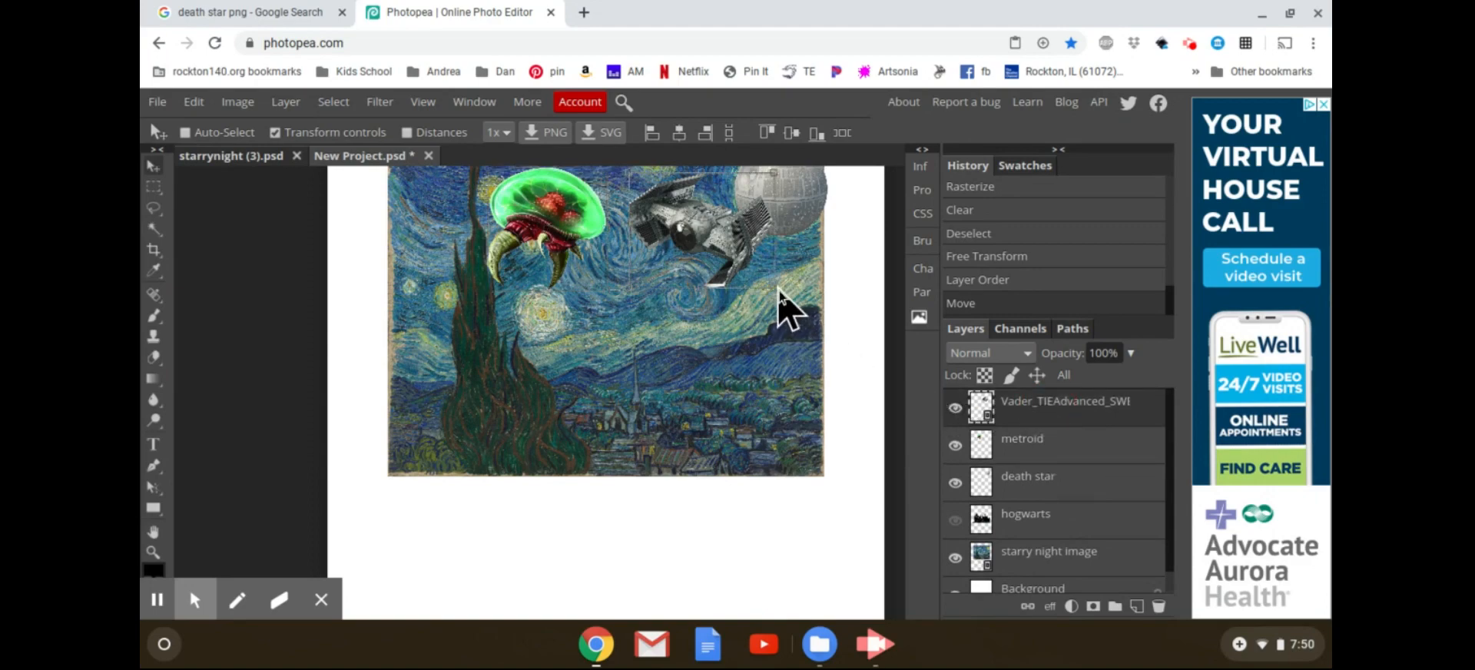
drag(770, 290, 687, 225)
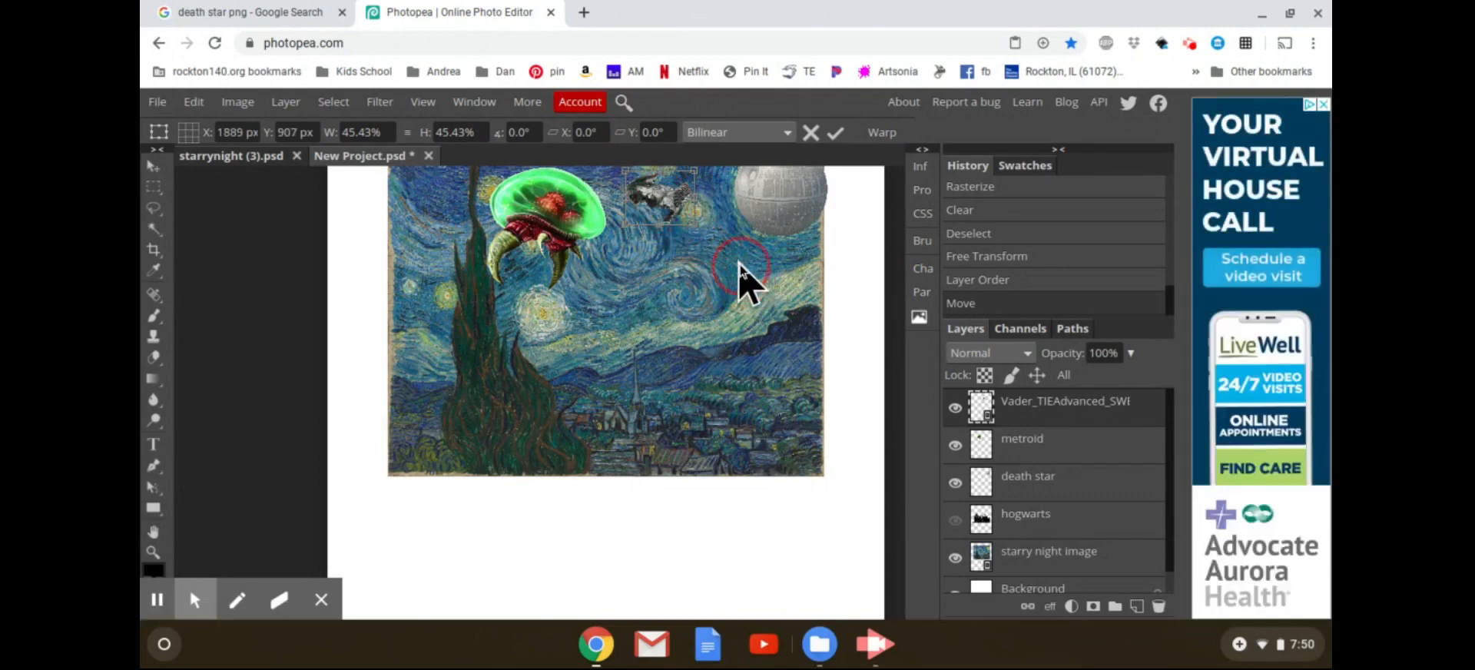
drag(690, 225, 737, 274)
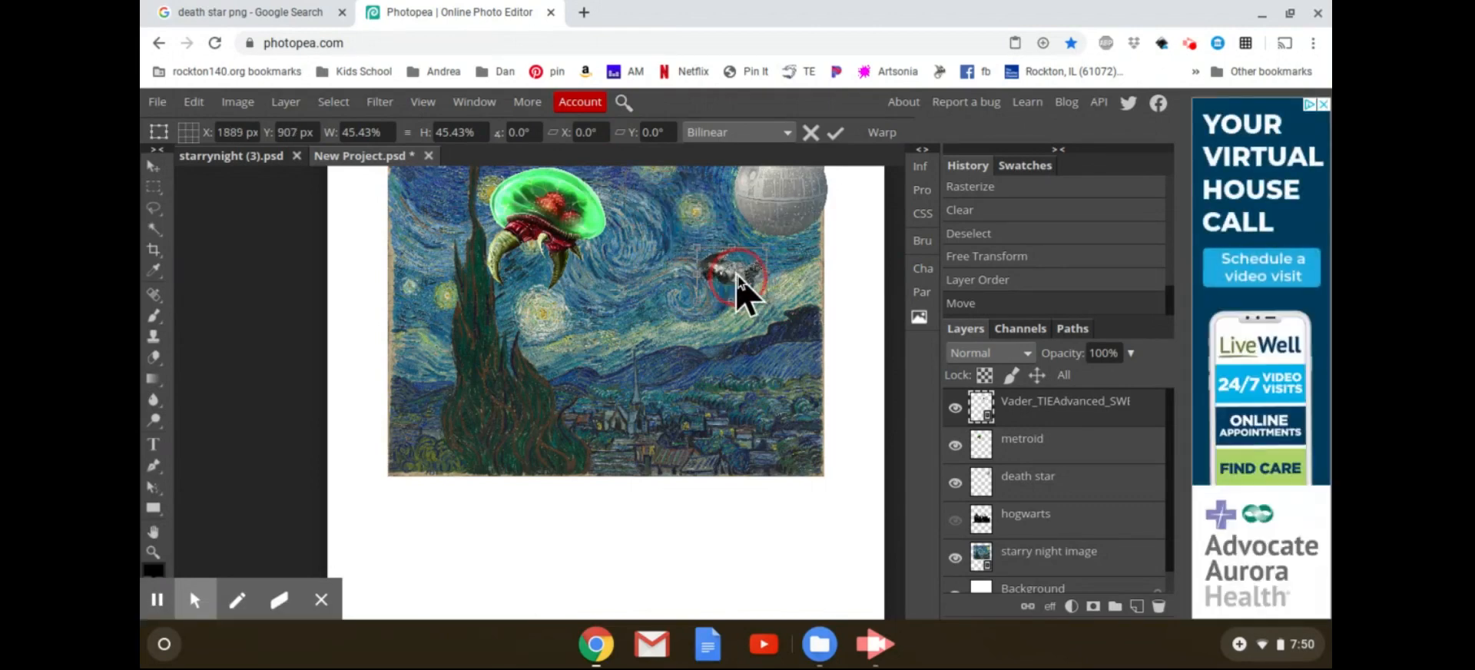
Duplicate the Vader TIE fighter layer and shift the copy below the original ship.
right_click(1057, 411)
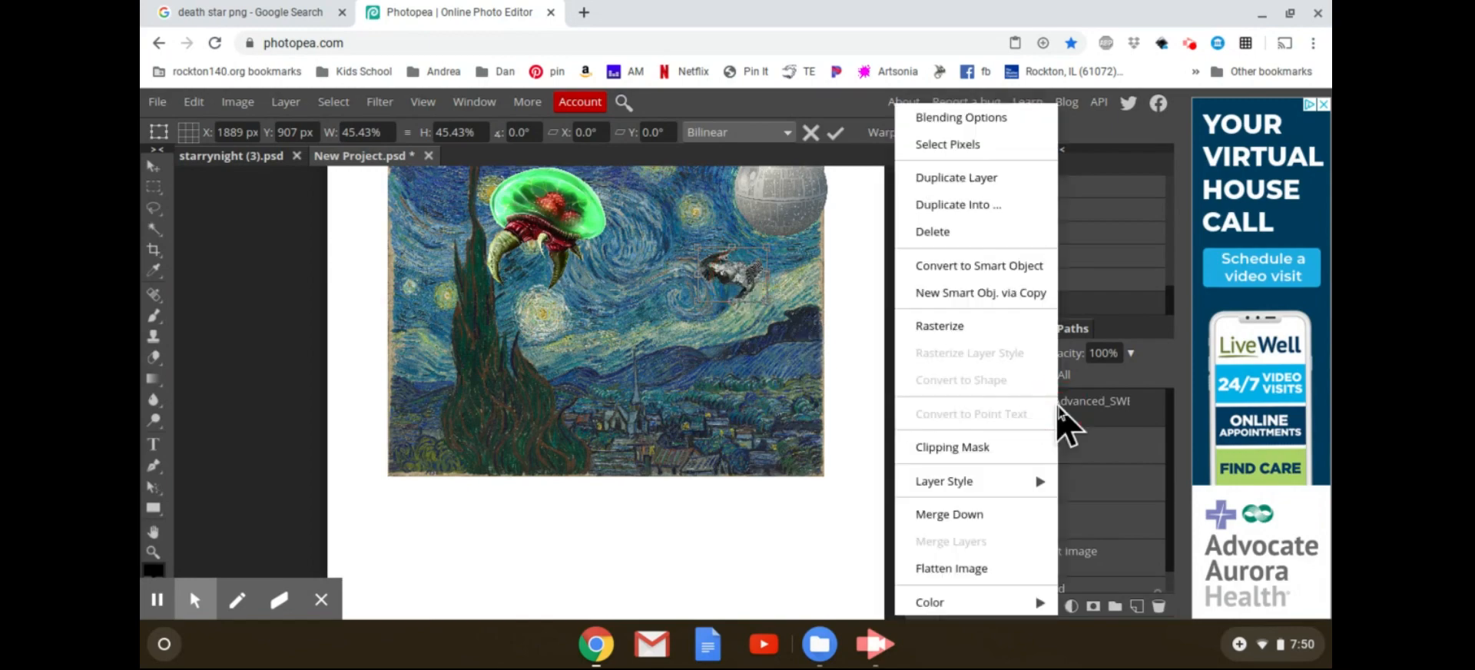
click(964, 178)
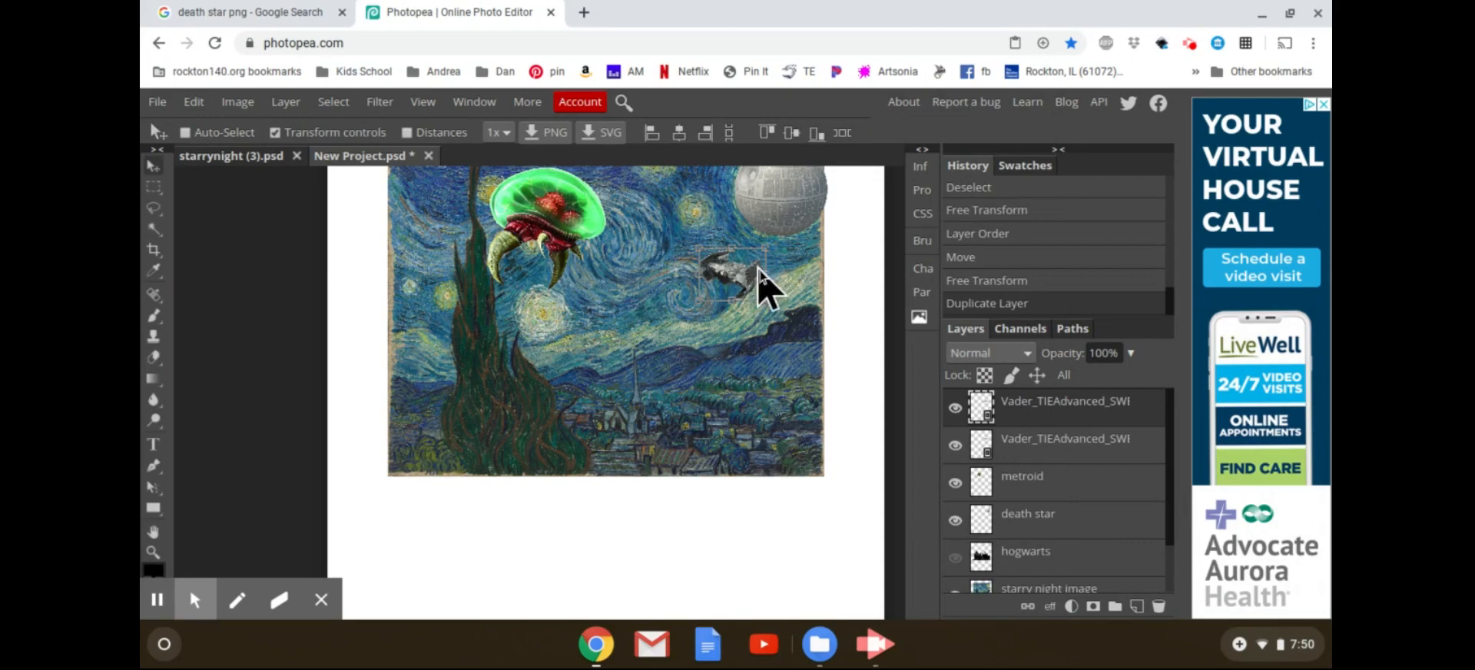
drag(745, 280, 741, 329)
Shrink the copied TIE fighter to 33.43%, overlap it with the original ship's right side, and stack its layer beneath the original.
click(785, 277)
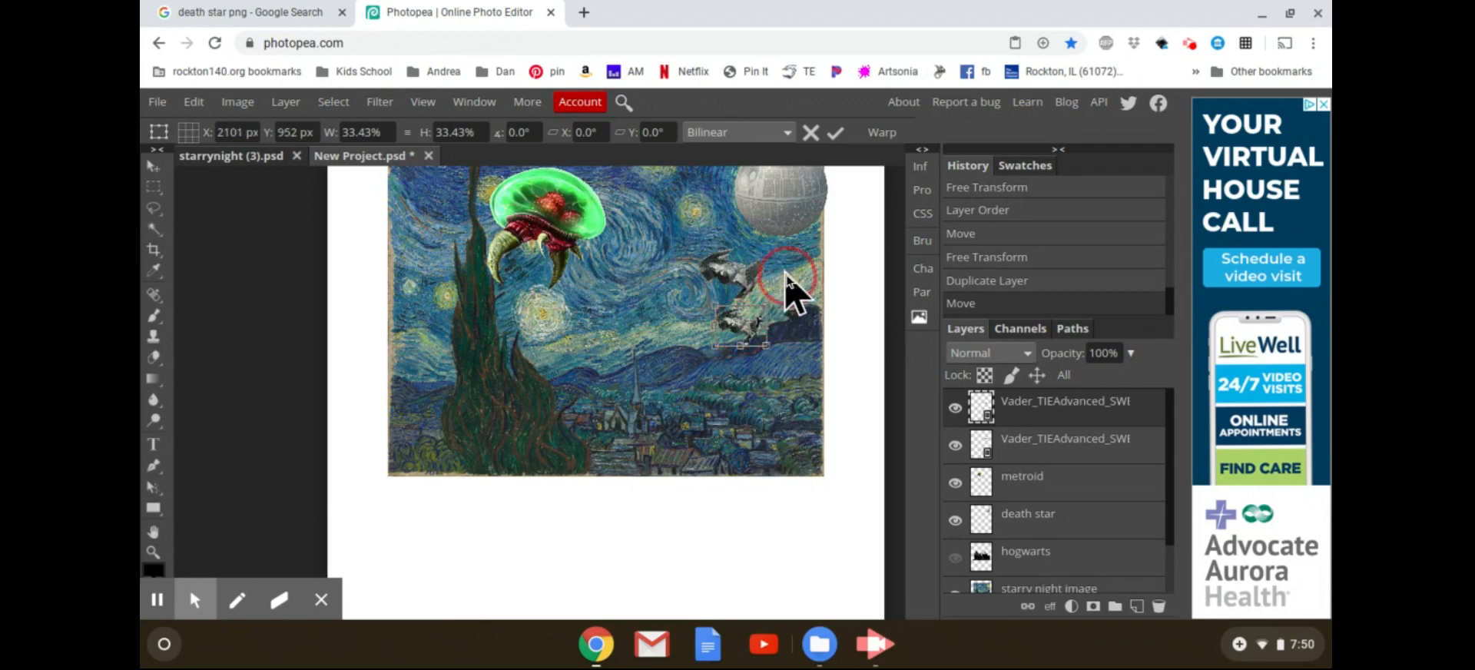
drag(745, 327, 760, 267)
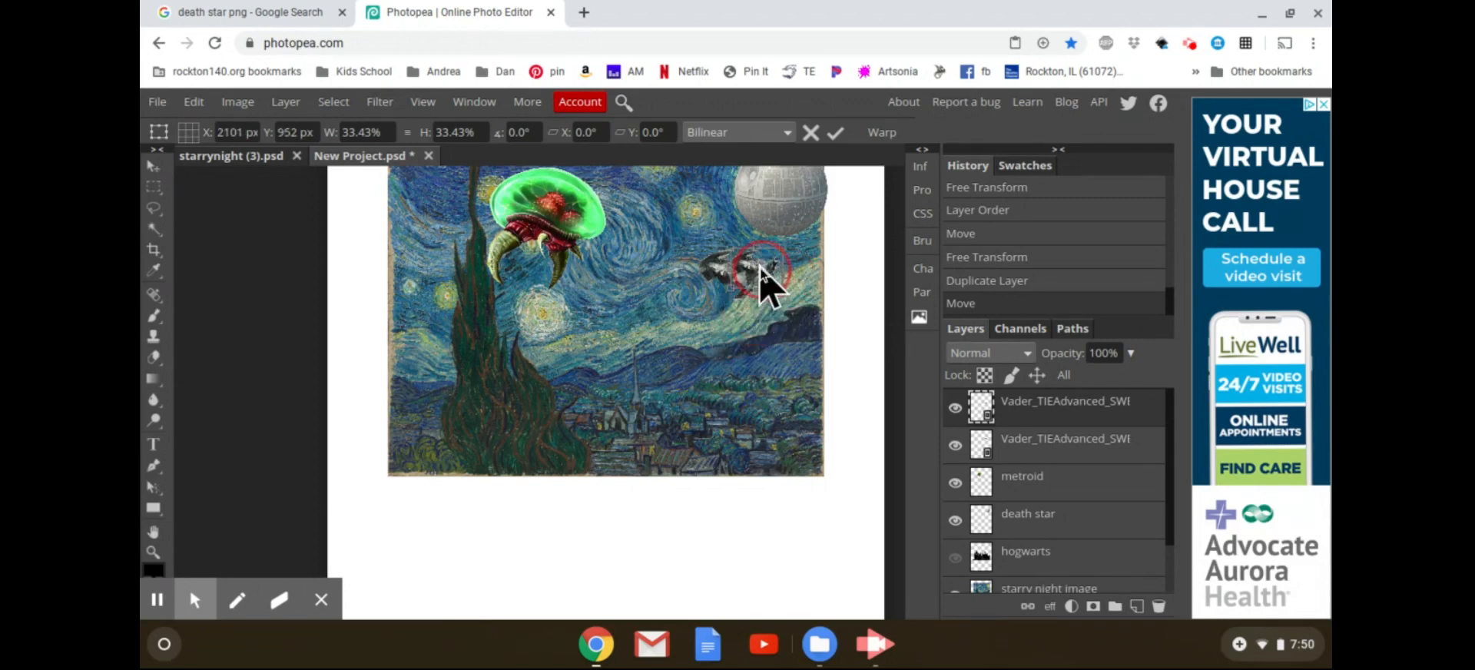
drag(1028, 414, 1030, 470)
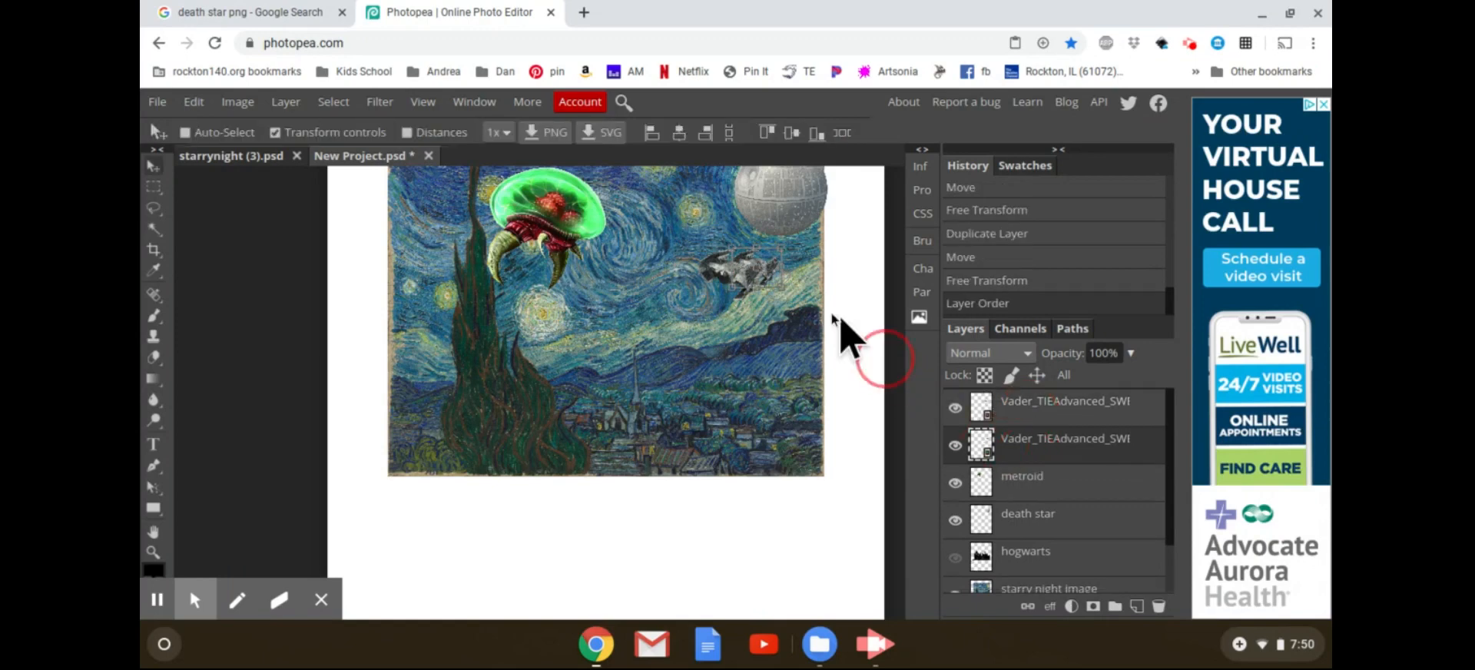
Nudge the copied TIE fighter up and to the right, and shrink the metroid to 64.89%, placing it low above the village.
mouse_move(776, 281)
mouse_down()
mouse_move(734, 297)
mouse_move(753, 262)
mouse_move(794, 297)
mouse_move(783, 271)
mouse_up()
drag(544, 214, 604, 259)
click(1003, 479)
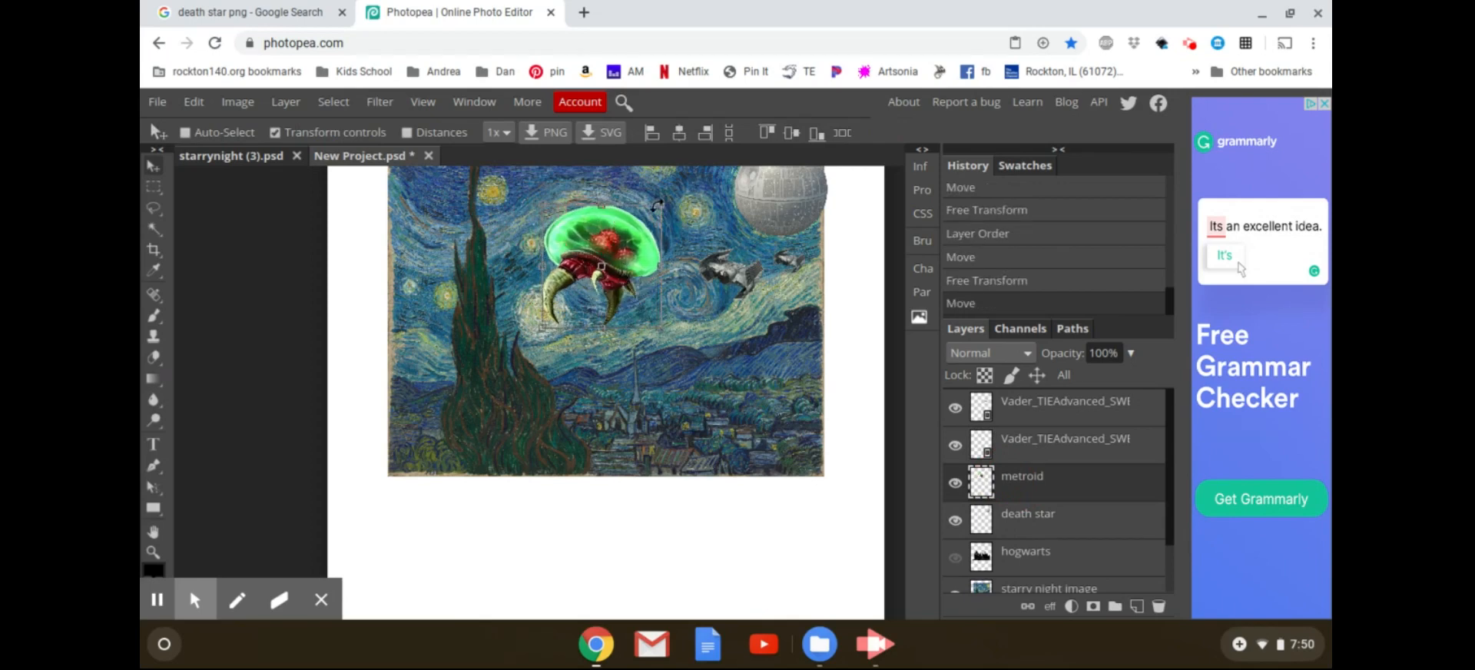
drag(659, 203, 678, 335)
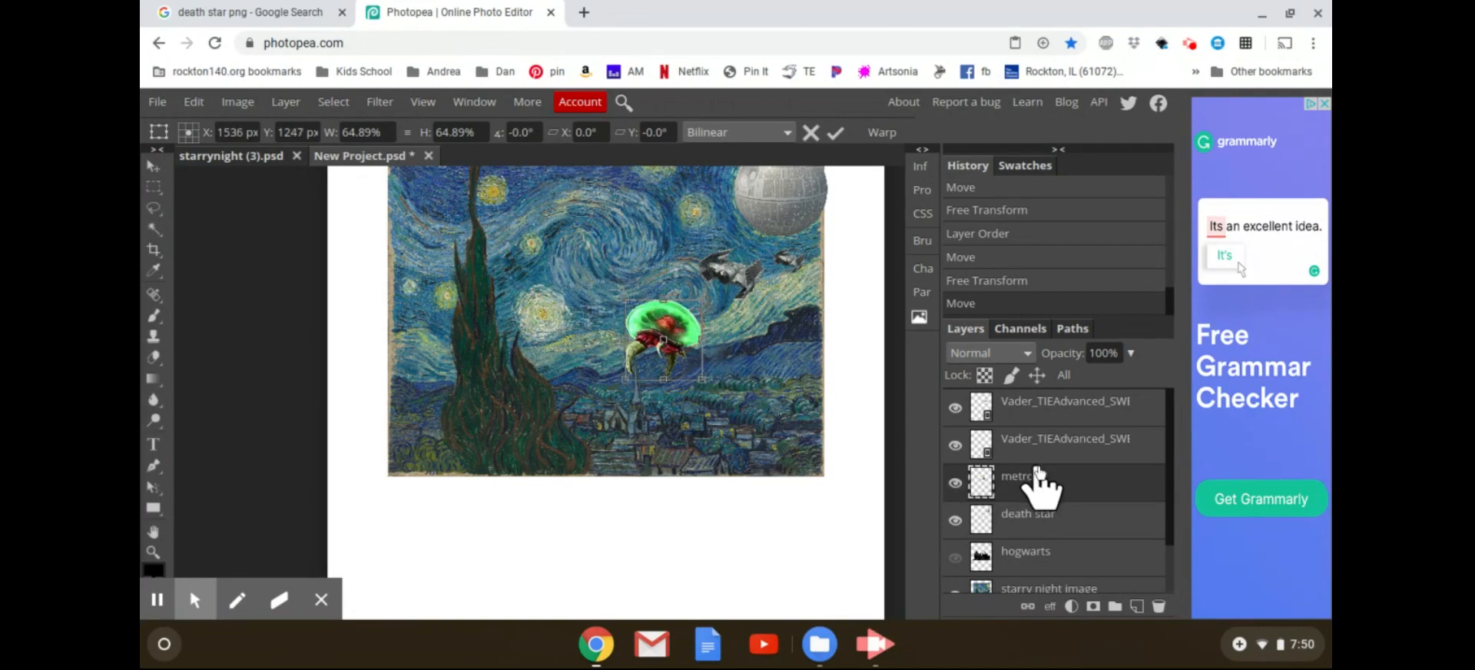
Apply the metroid's transform and make the hogwarts layer visible over the painting.
scroll(1037, 488, down, 2)
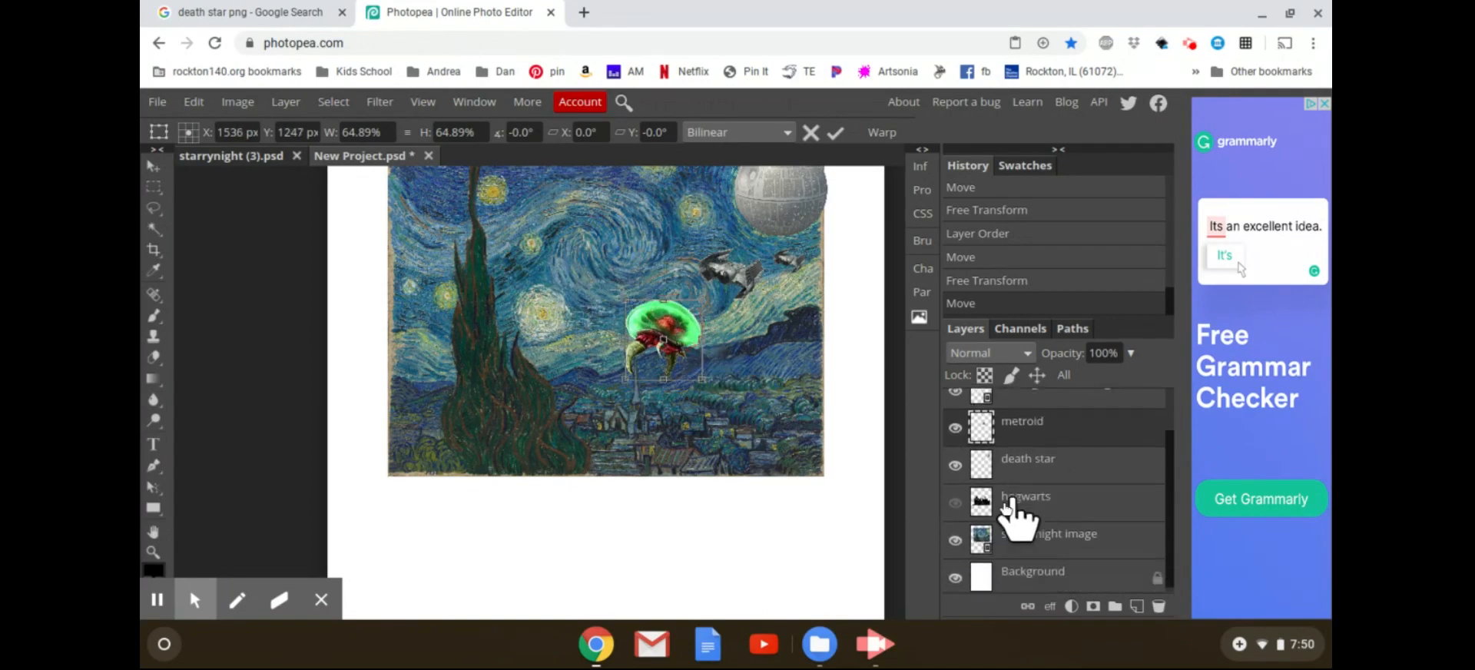
click(954, 504)
click(954, 504)
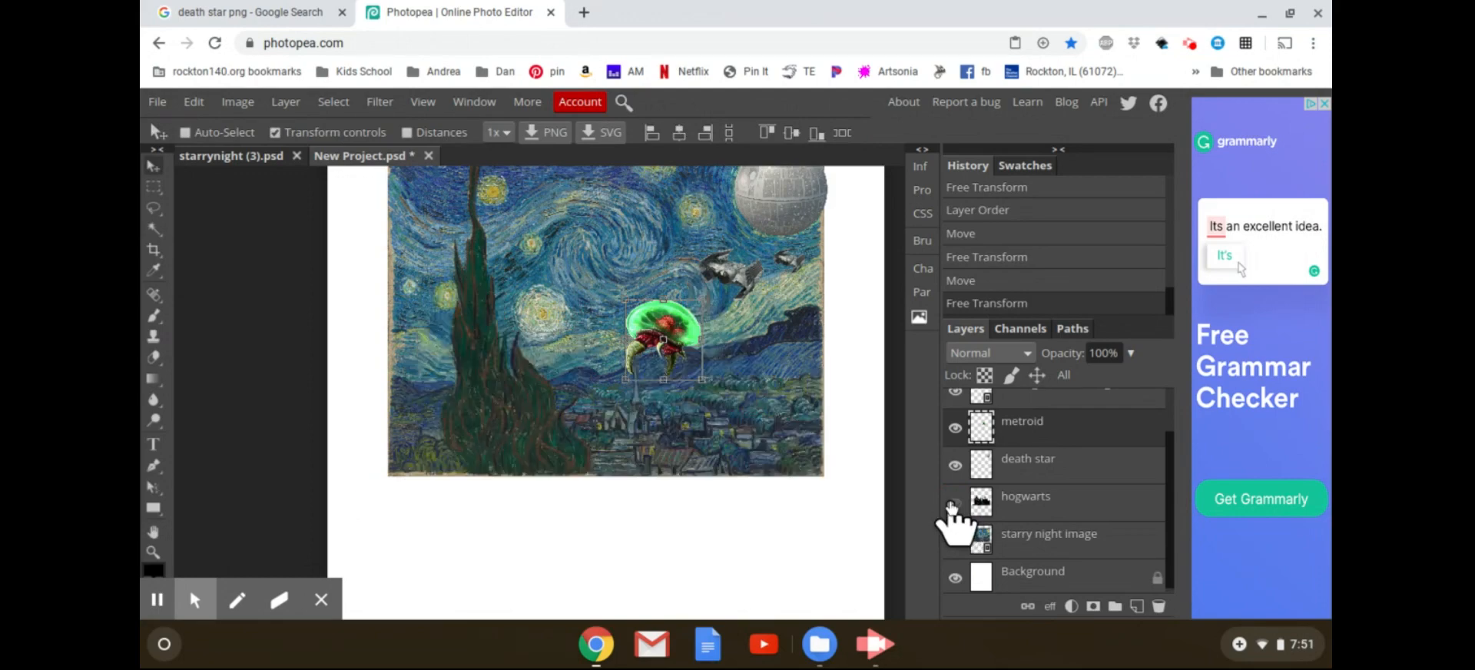
click(954, 504)
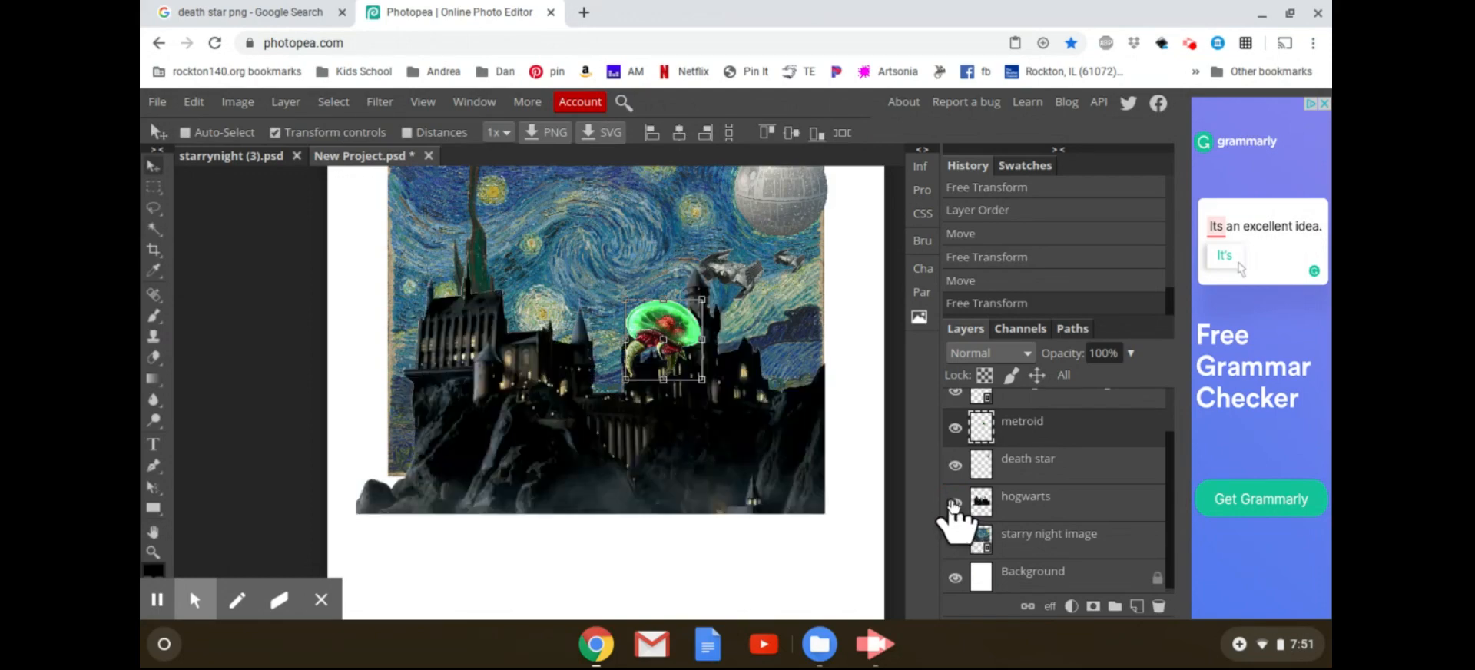
click(954, 504)
click(951, 503)
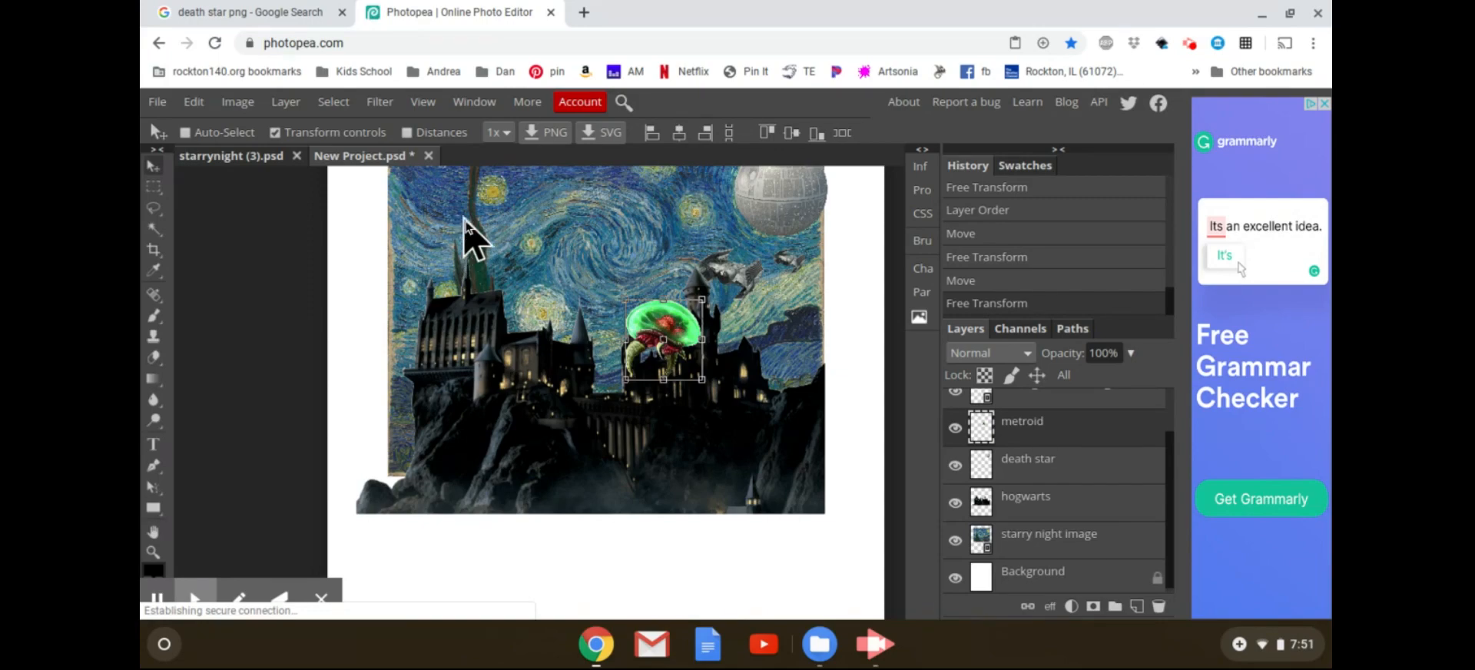
Duplicate the starry night image layer as a working copy for removing the cypress tree.
scroll(464, 220, up, 5)
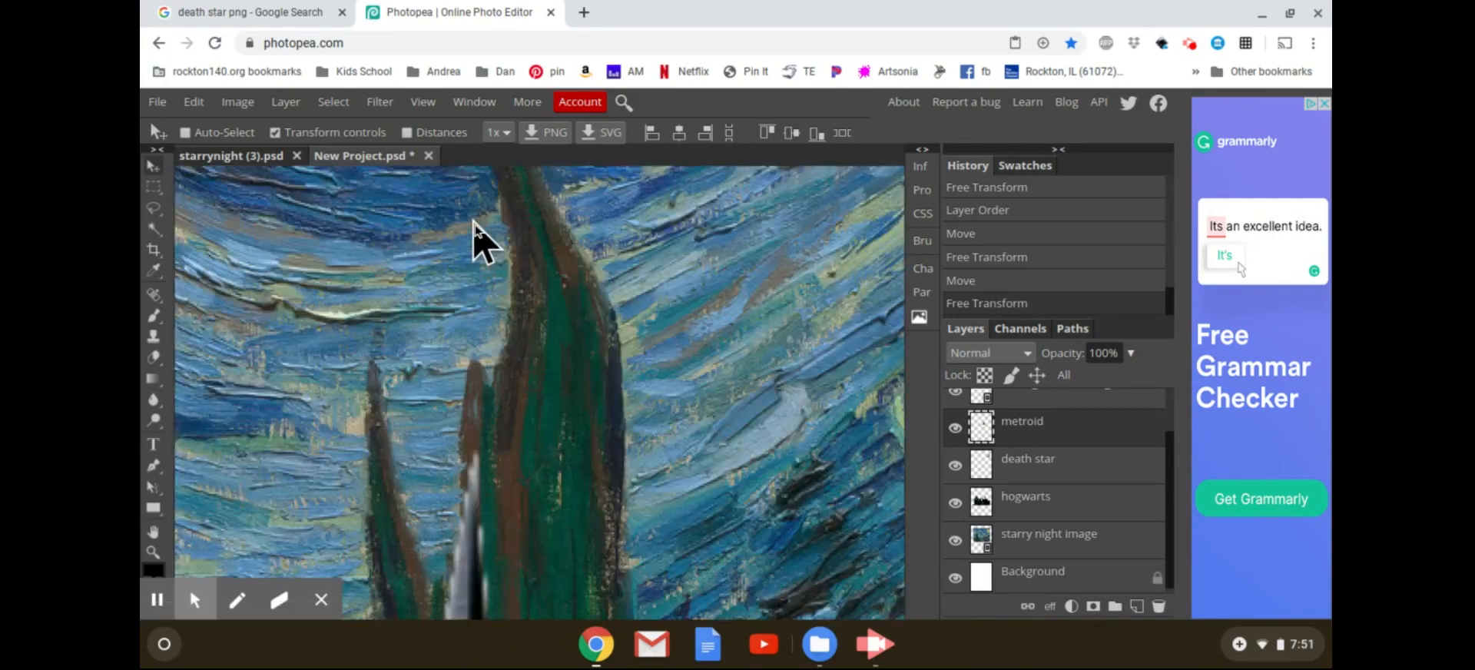
key(space)
drag(527, 257, 537, 530)
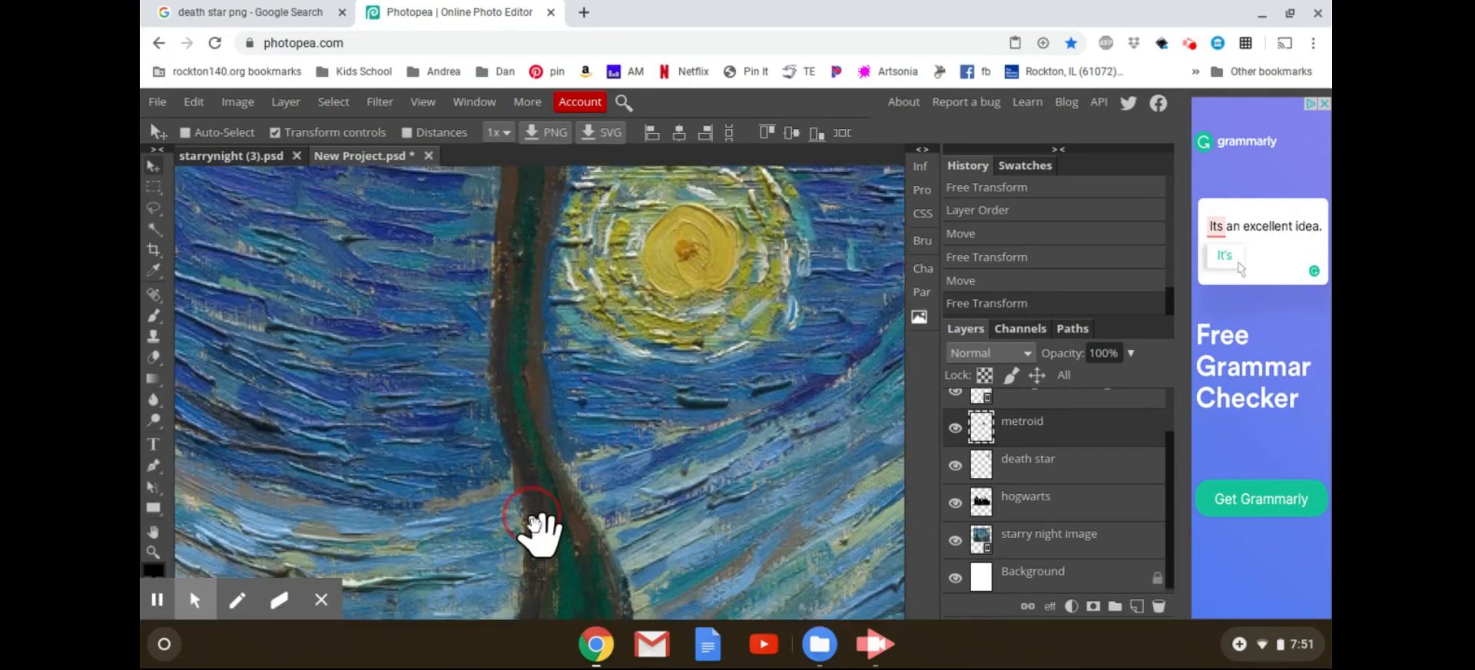
drag(504, 313, 493, 495)
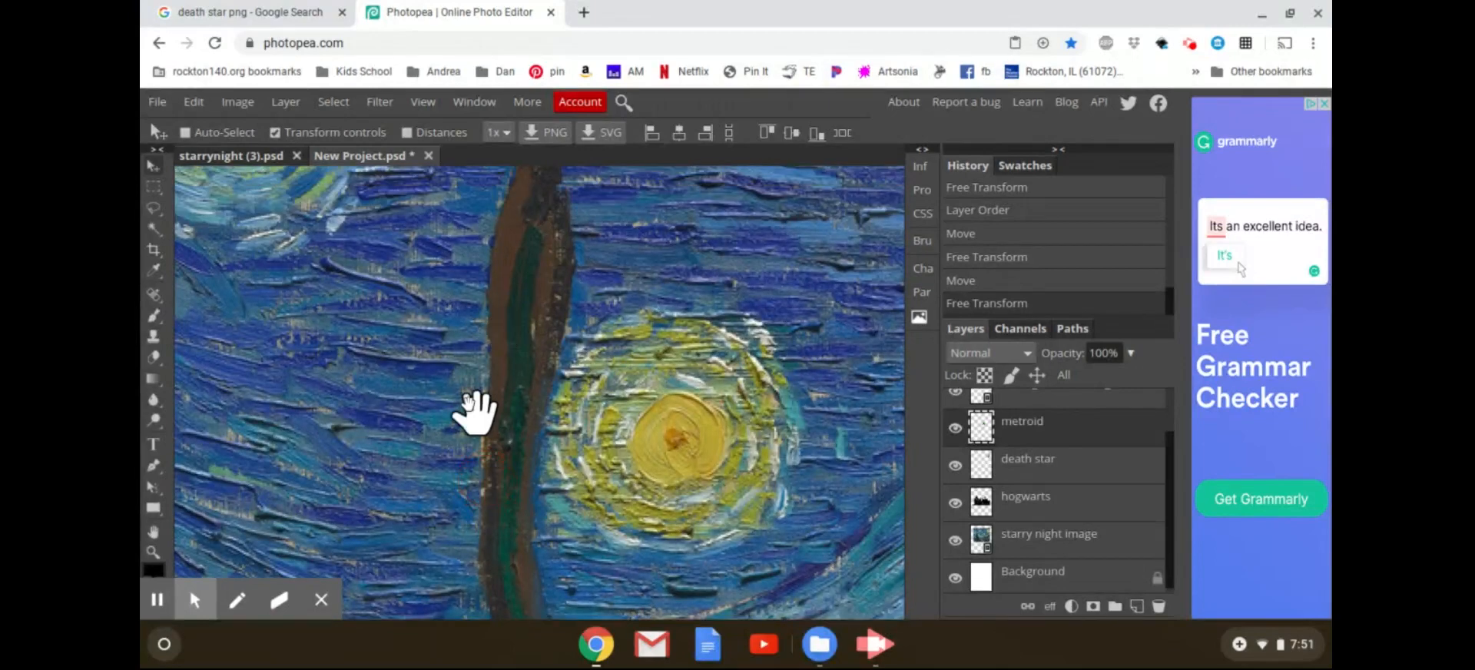
drag(474, 413, 460, 467)
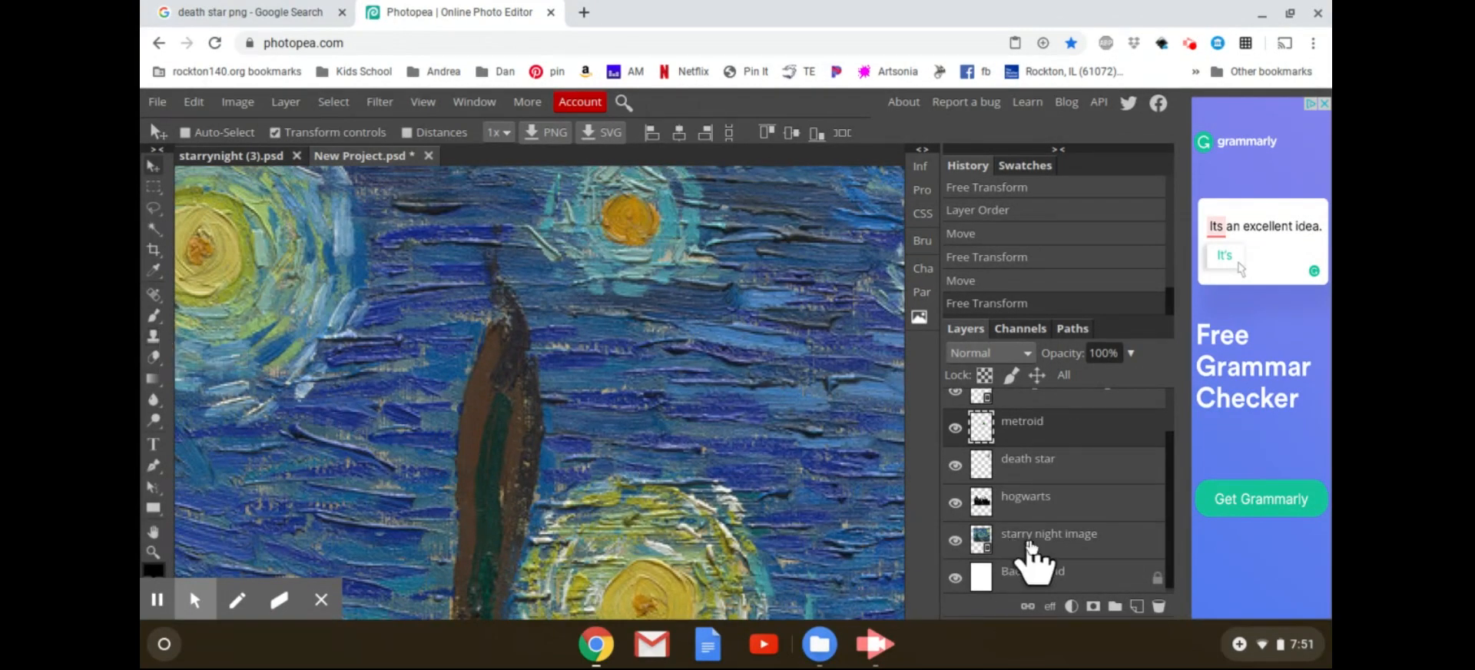
click(1046, 544)
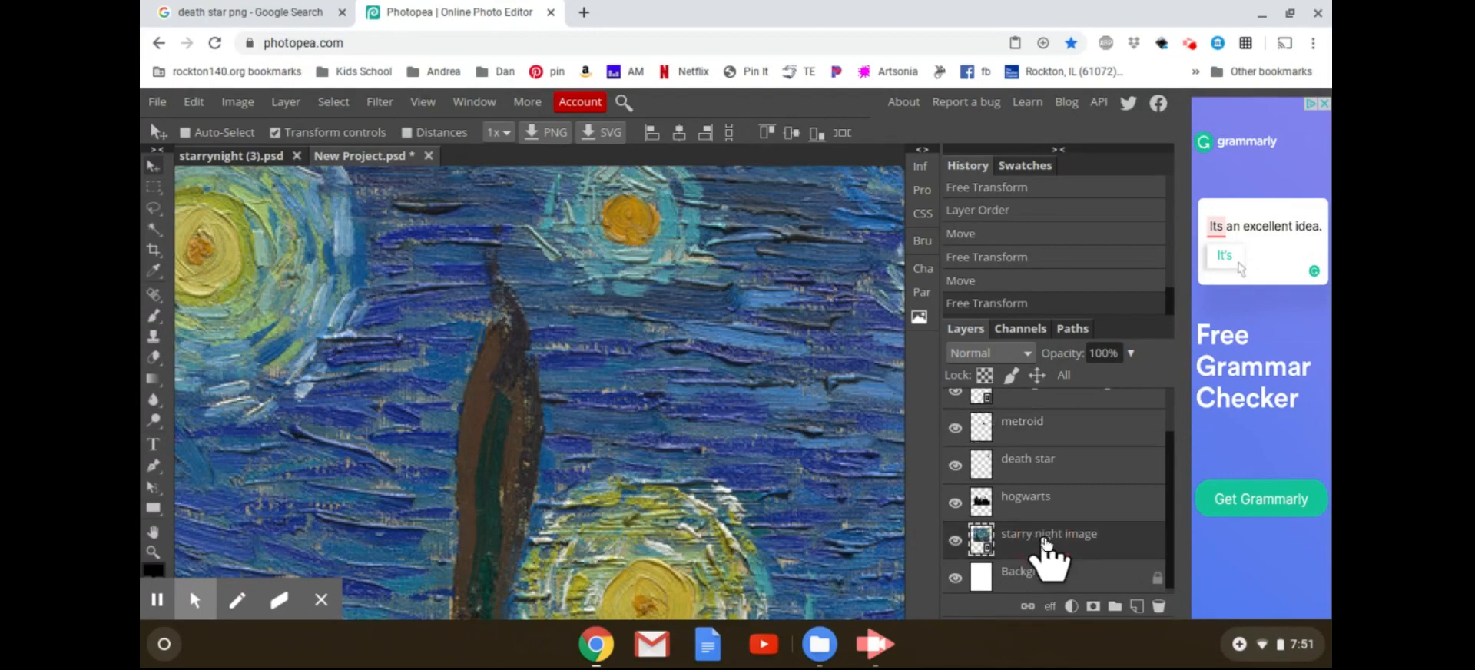
right_click(1047, 547)
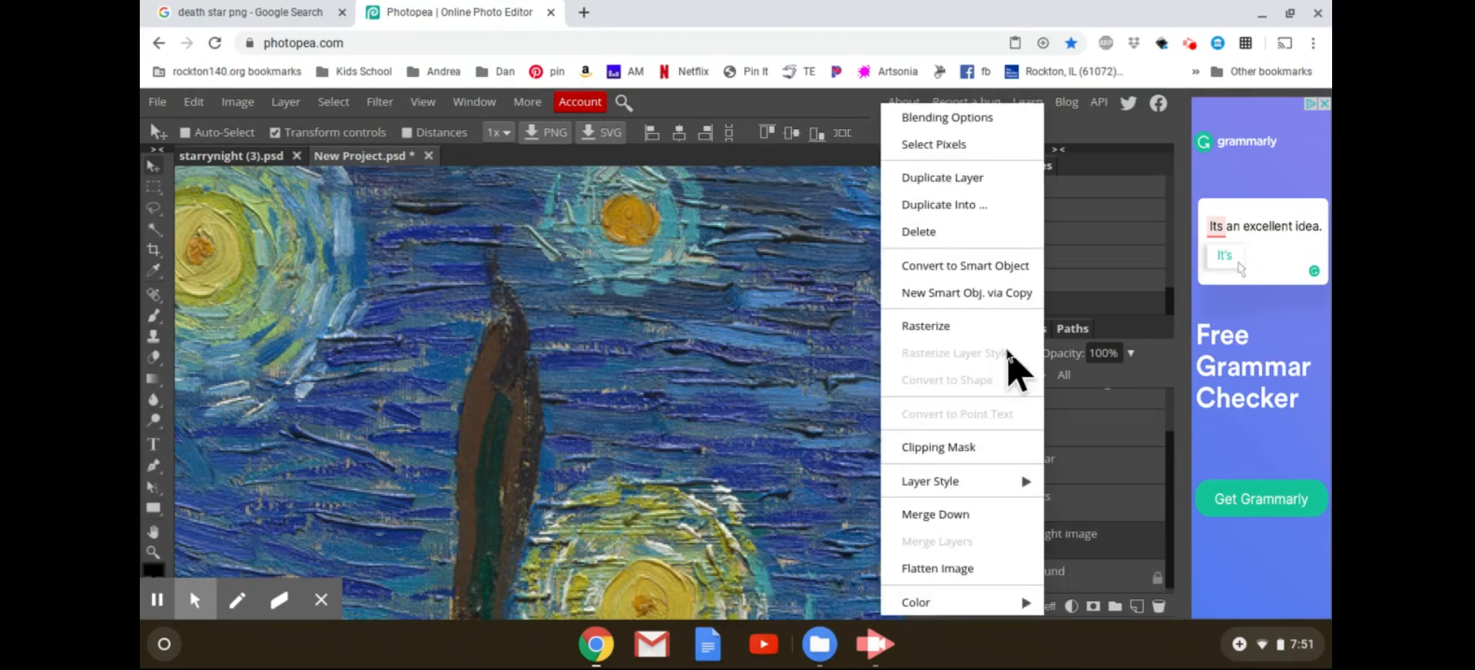
click(947, 170)
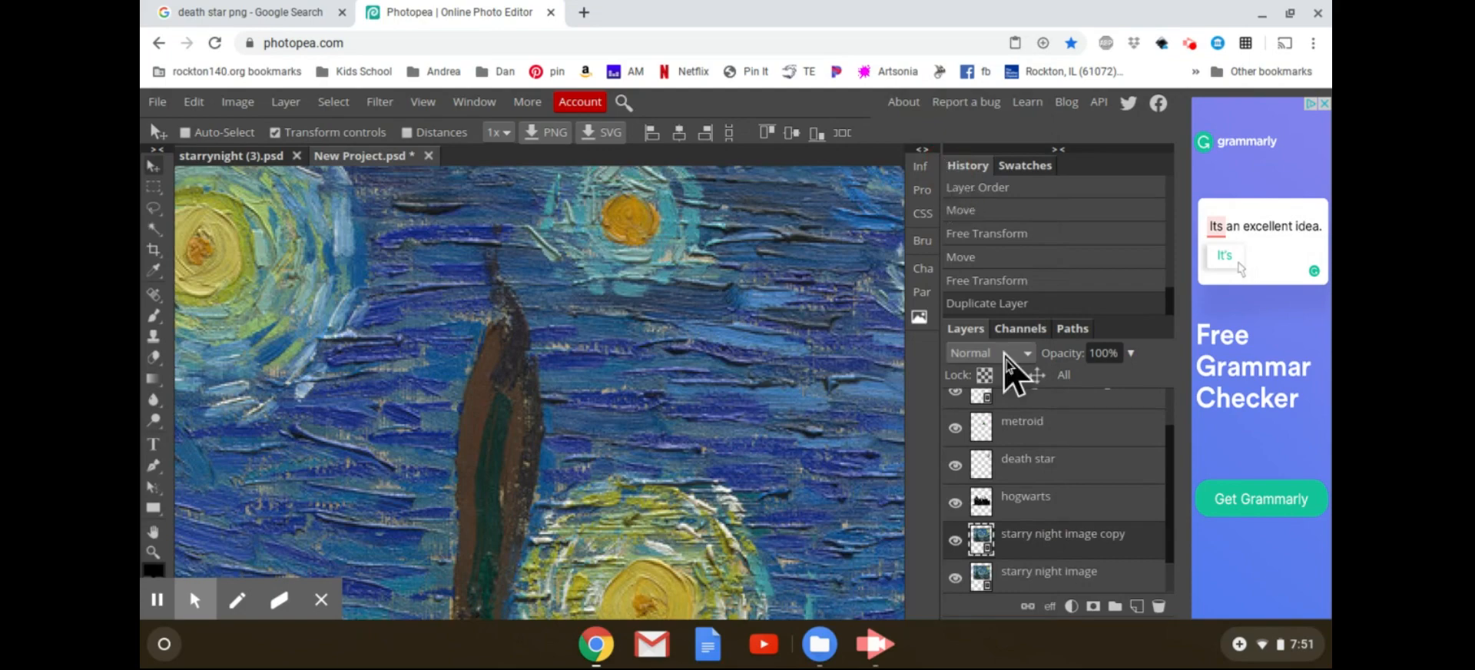
key(f)
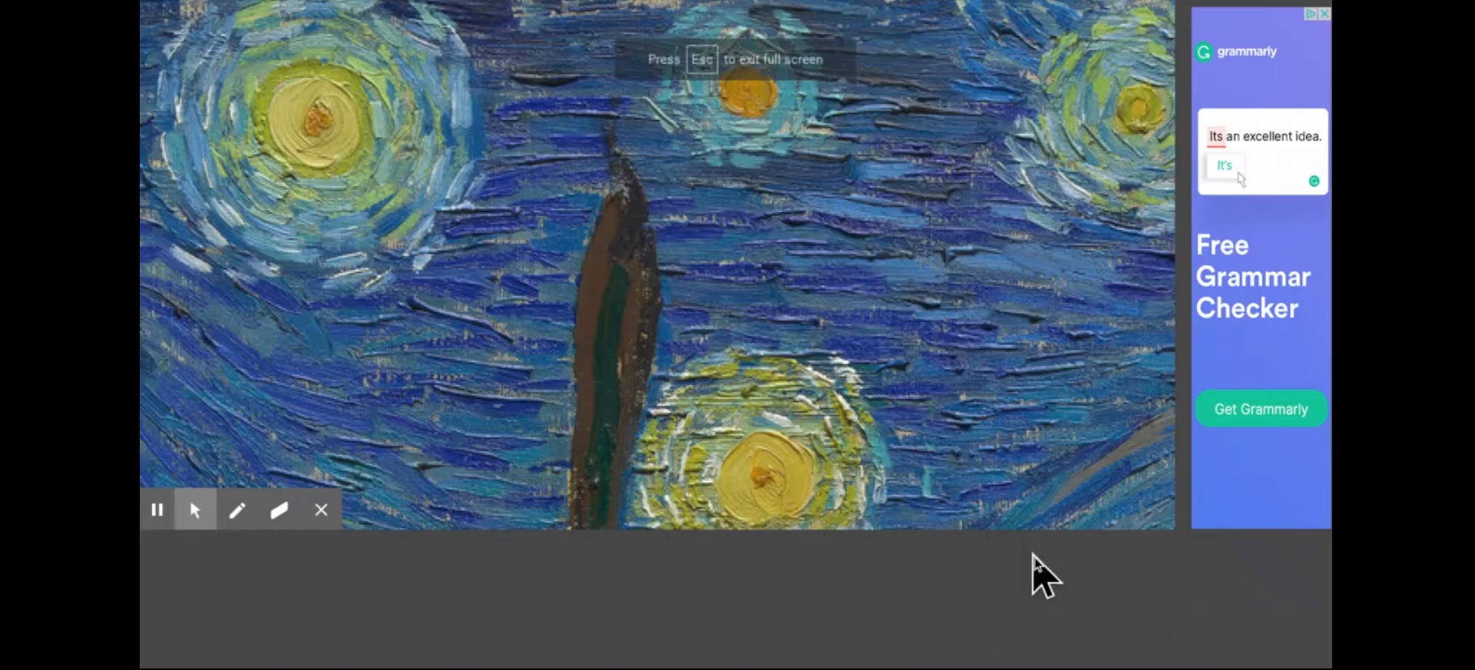
key(Escape)
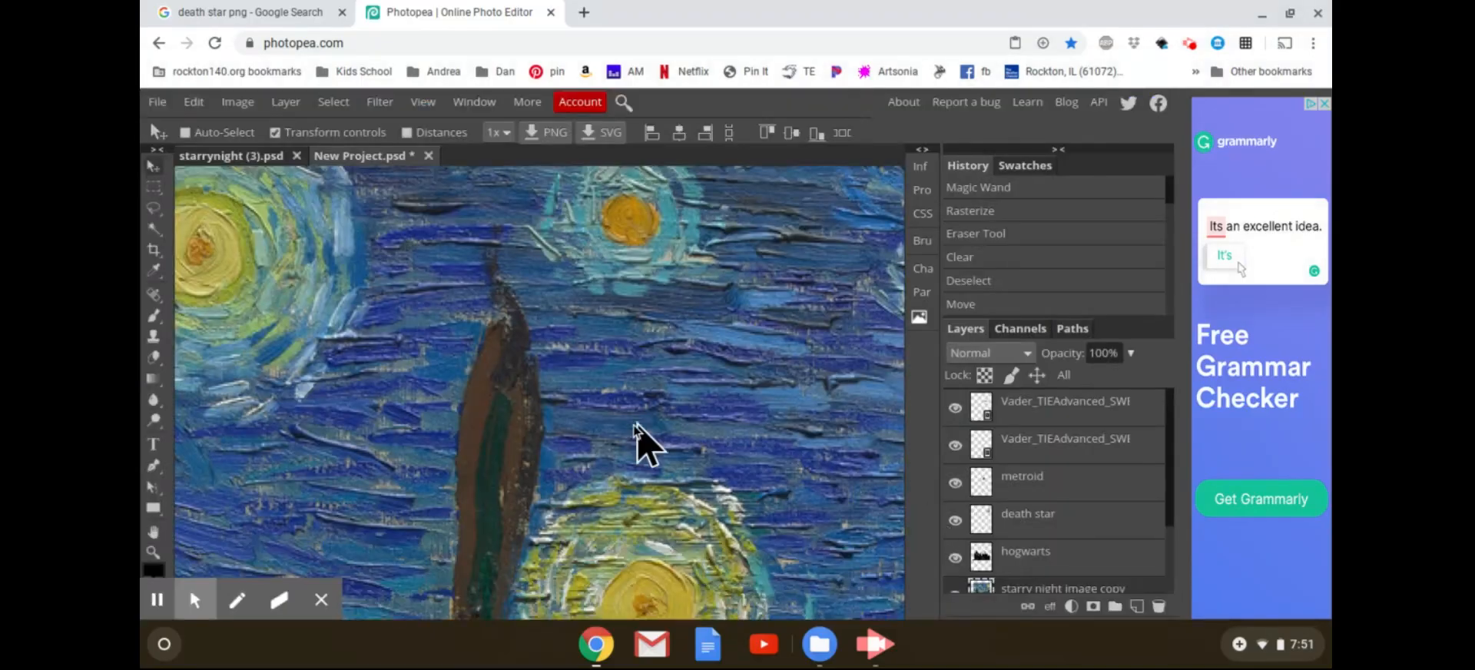
Set up the Clone Stamp with an 82 px brush and rasterize the starry night image copy layer.
click(152, 338)
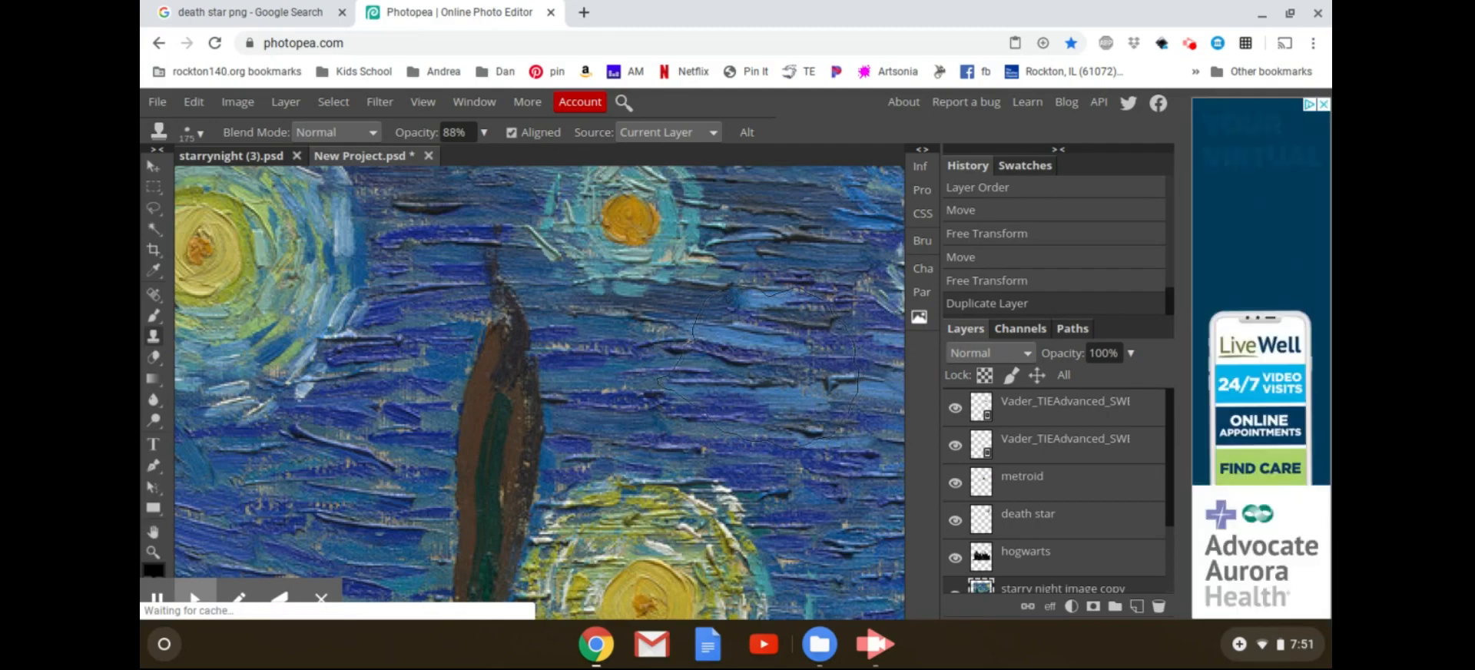
click(194, 137)
drag(283, 186, 275, 192)
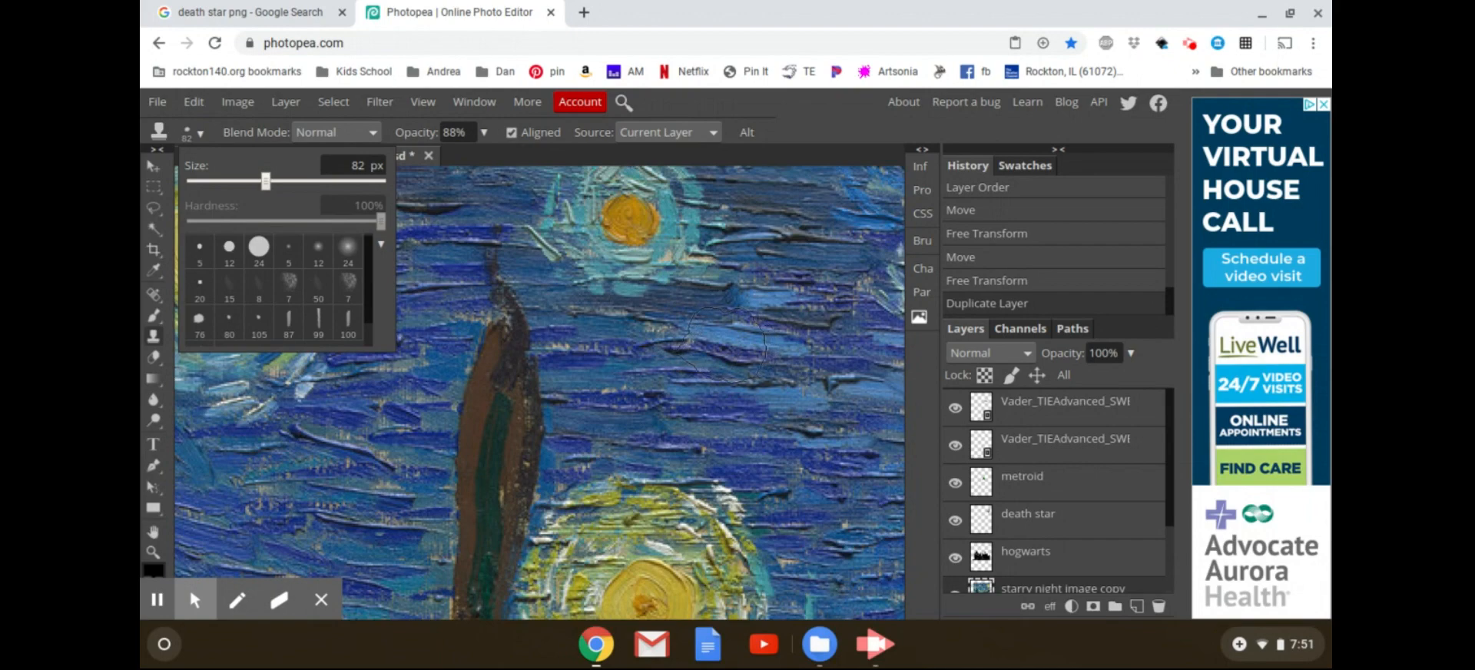
click(732, 346)
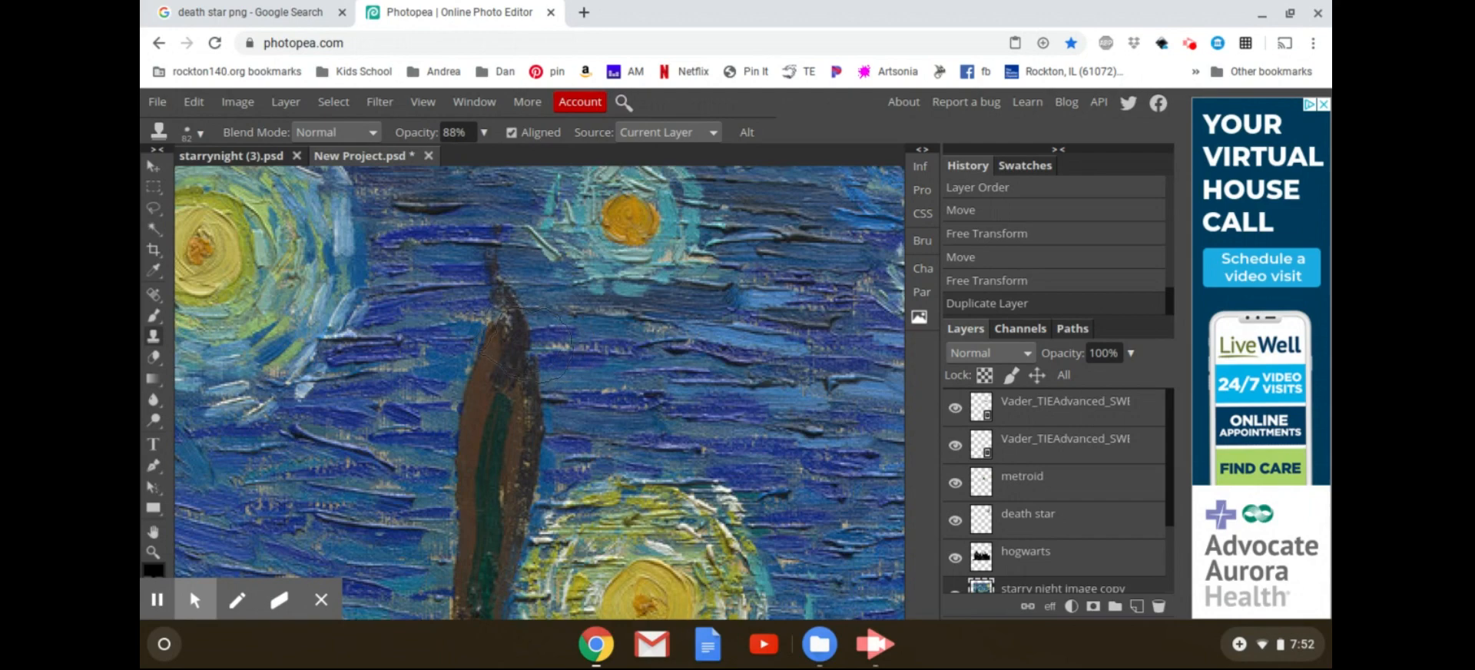
click(561, 386)
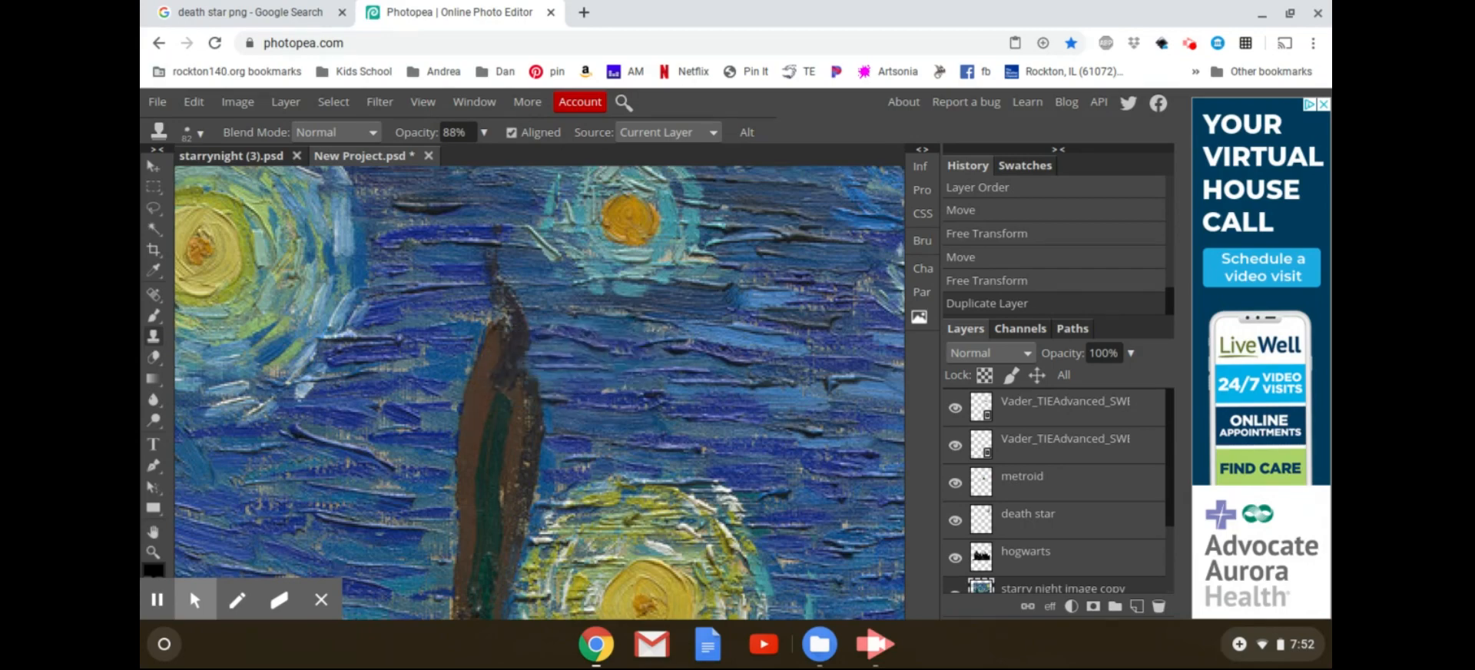
click(544, 361)
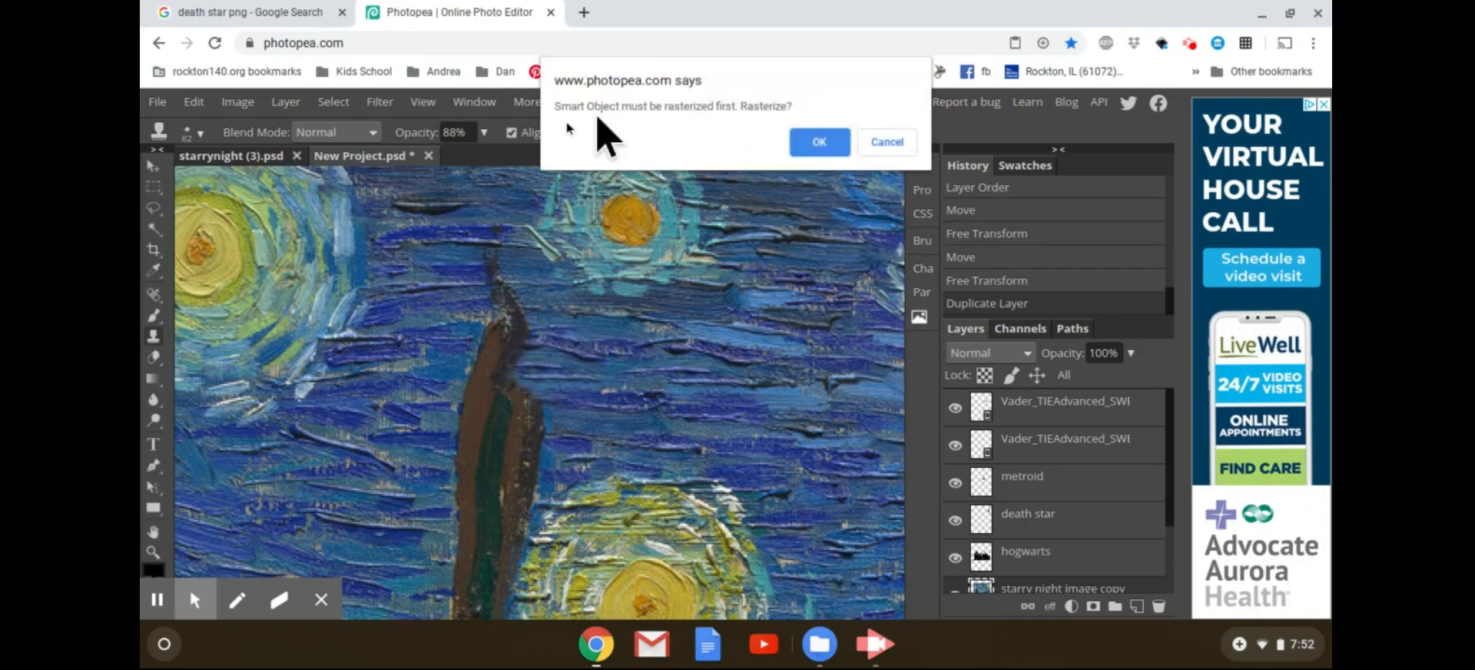
click(808, 143)
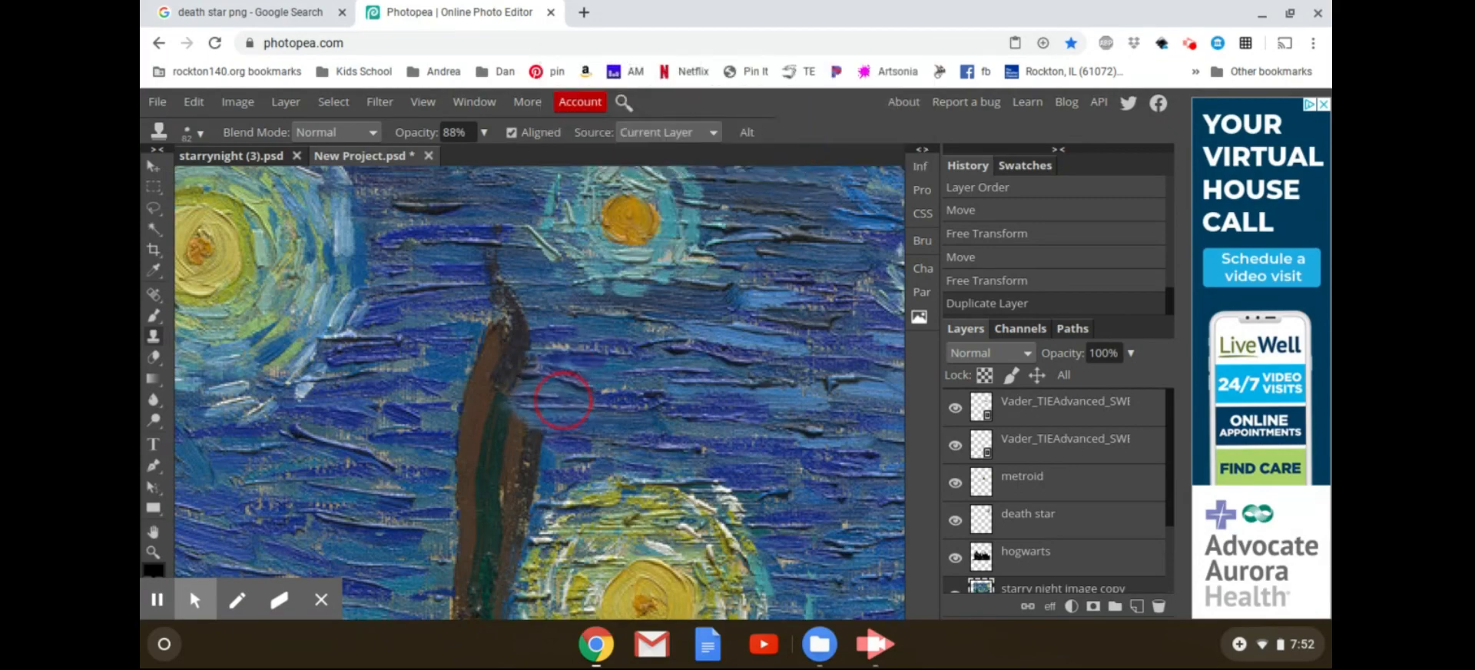
Clone nearby blue sky over the cypress tip, from its point down to the top of the yellow star beside it.
drag(541, 403, 488, 399)
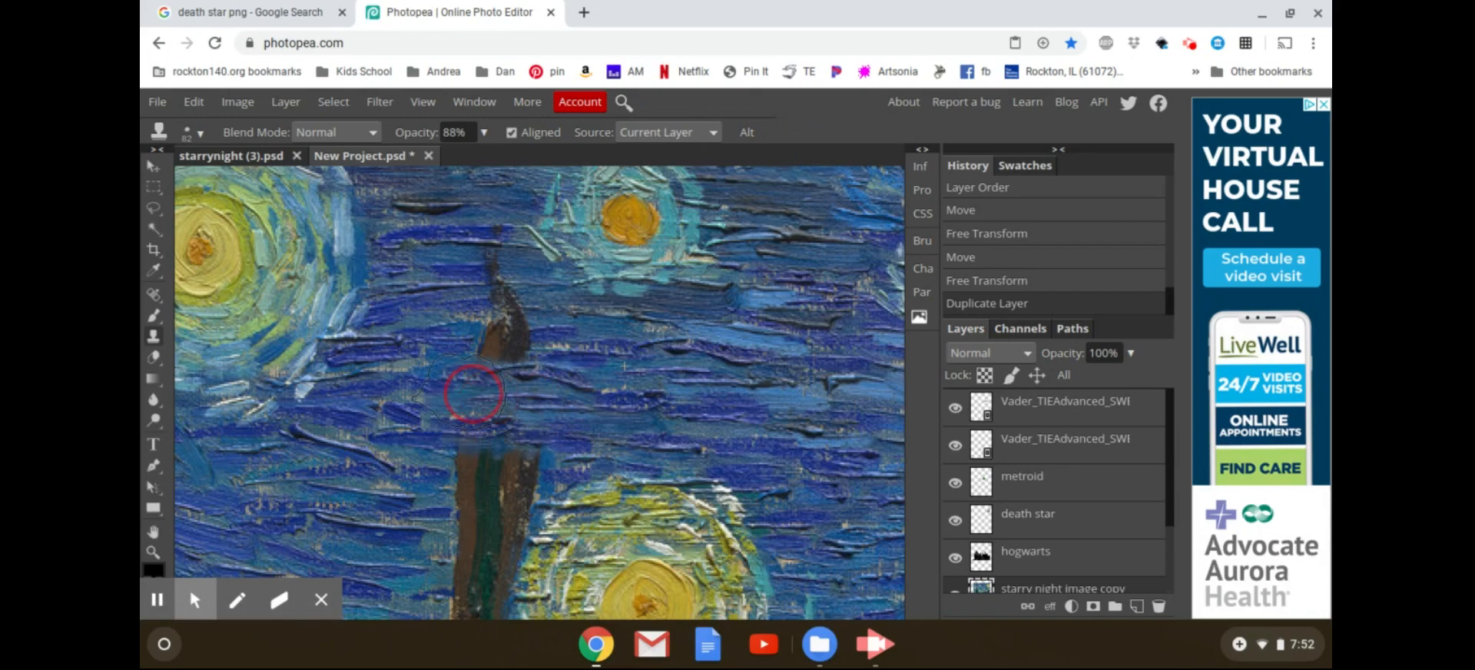
alt+click(634, 334)
drag(541, 339, 485, 347)
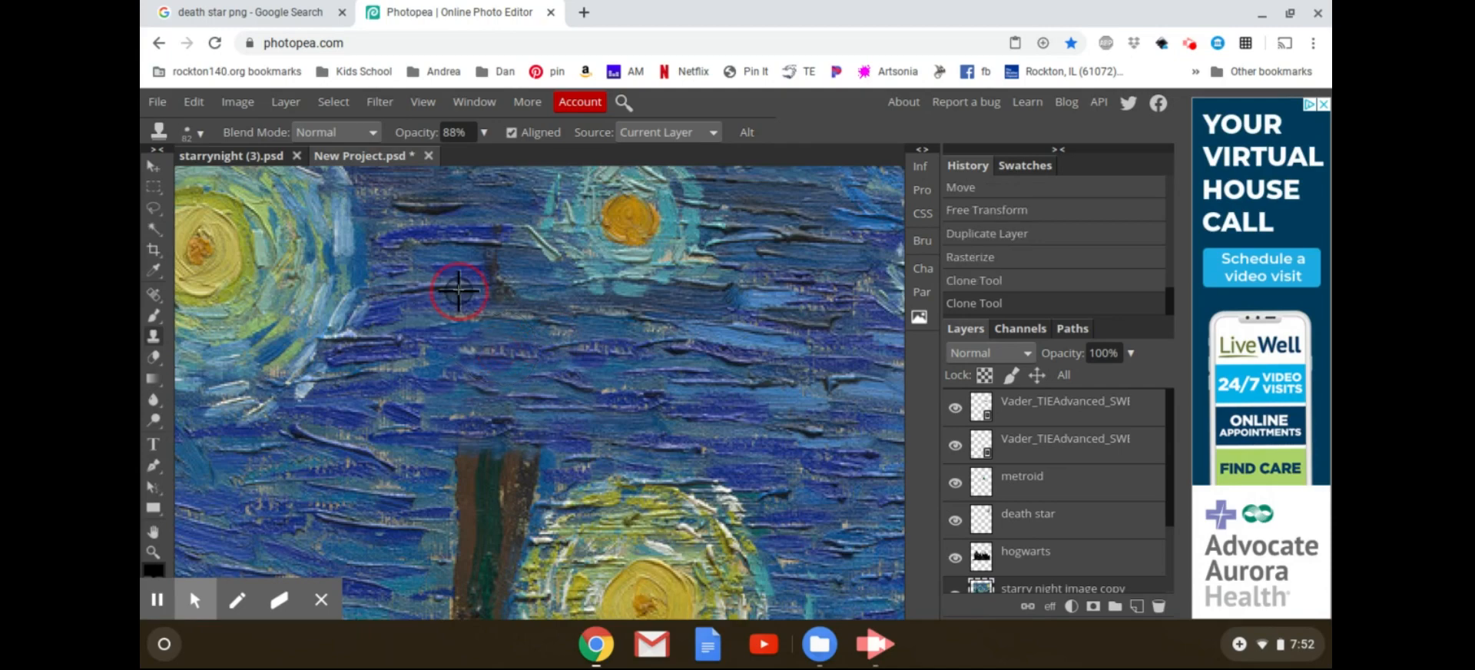
mouse_move(459, 290)
mouse_down()
mouse_move(480, 269)
mouse_move(487, 288)
mouse_up()
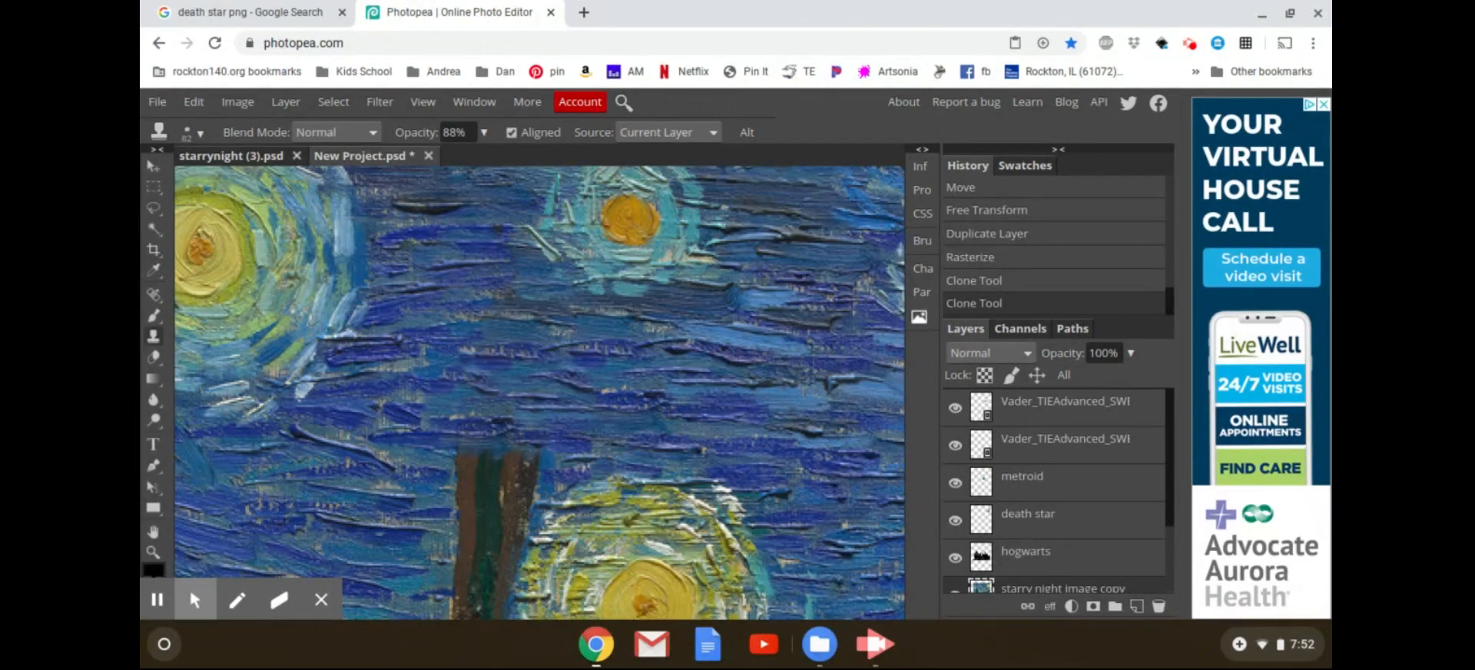
click(497, 269)
click(452, 431)
mouse_move(357, 458)
mouse_down()
mouse_move(334, 471)
mouse_move(428, 479)
mouse_move(553, 461)
mouse_up()
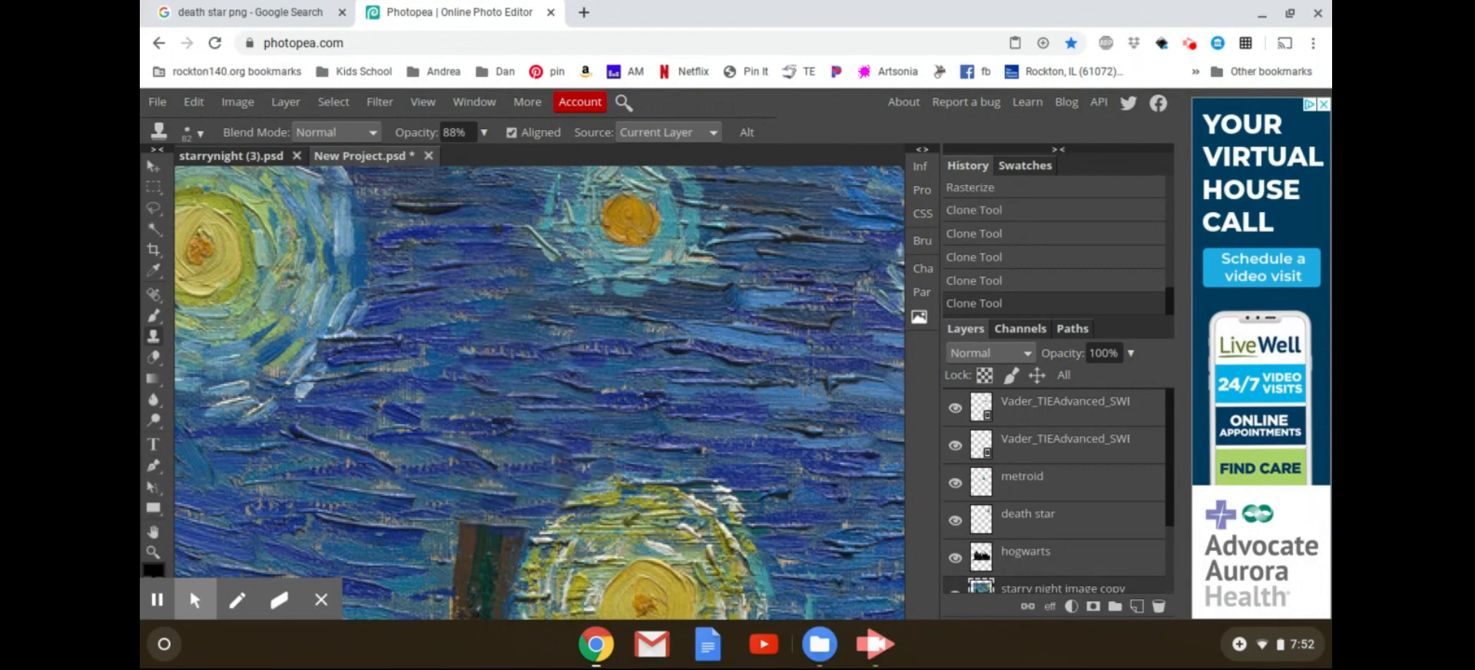
click(398, 513)
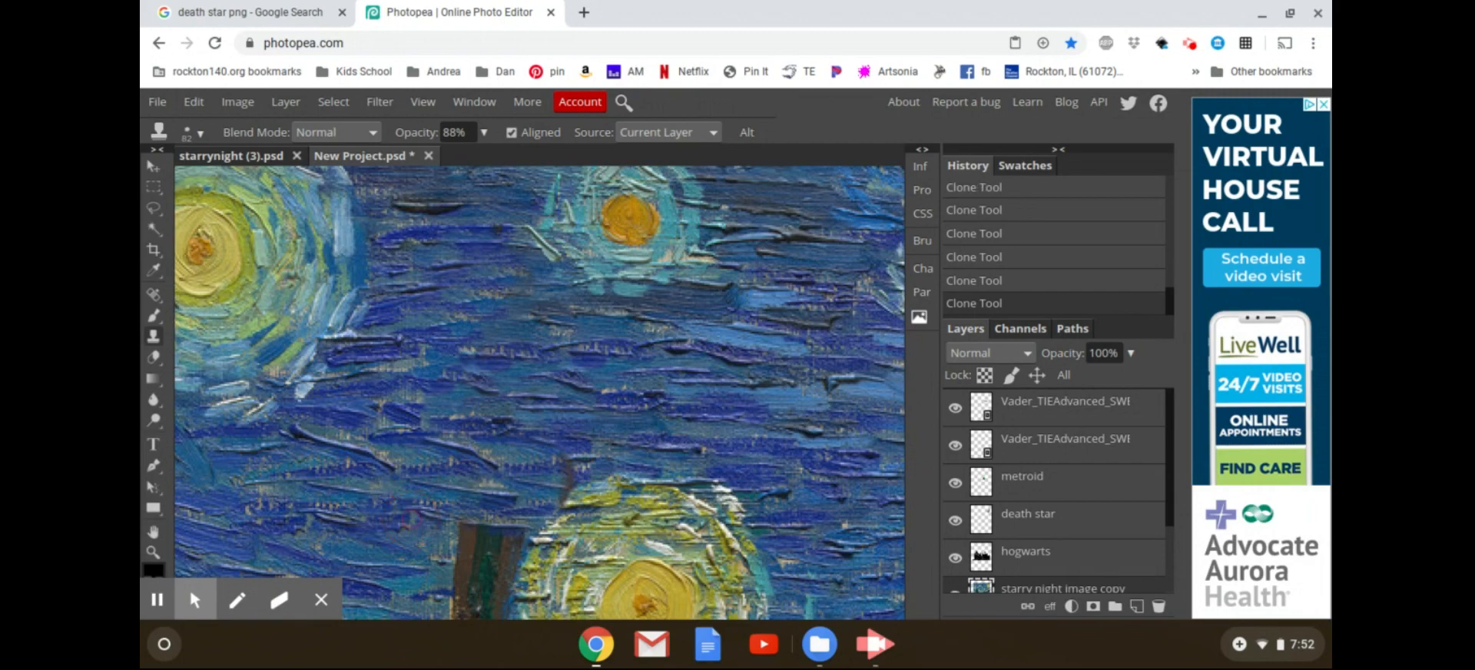
click(398, 499)
Sample the sky beside the trunk and clone it over the narrow cypress stem running down past the yellow star.
scroll(398, 499, down, 3)
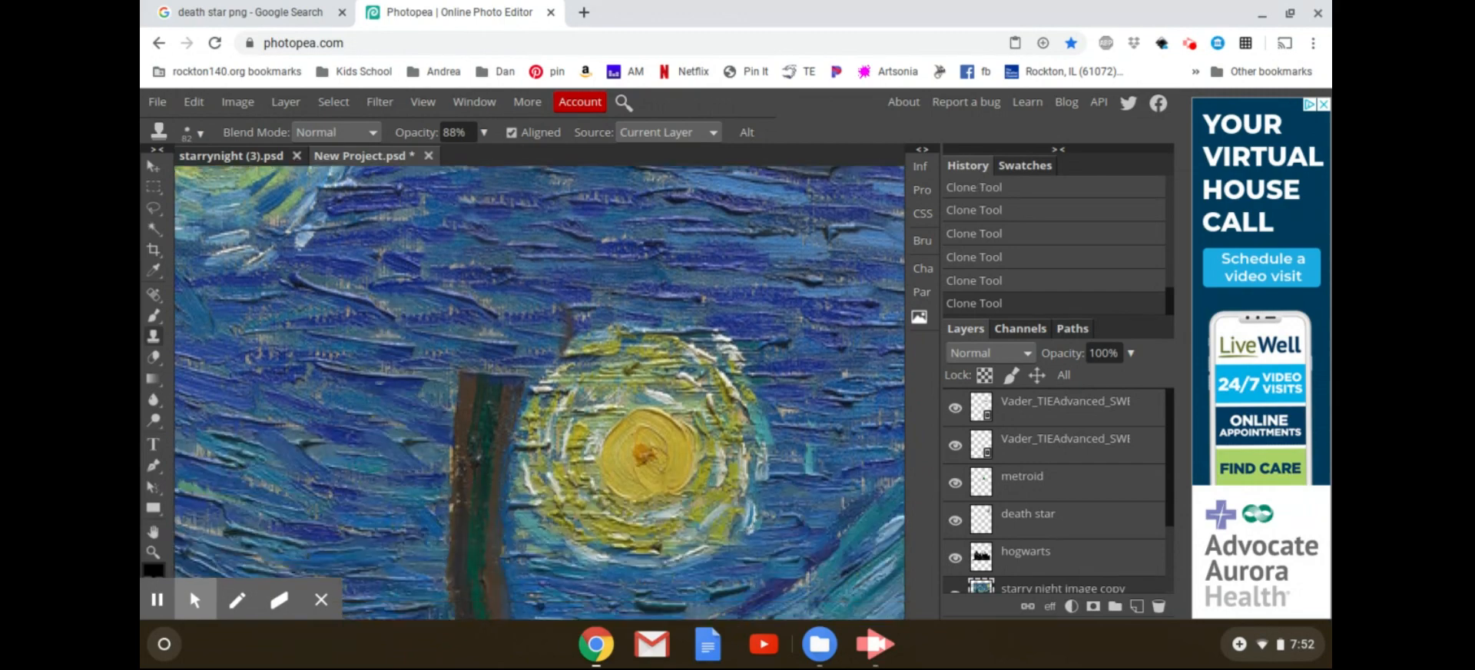
alt+click(402, 419)
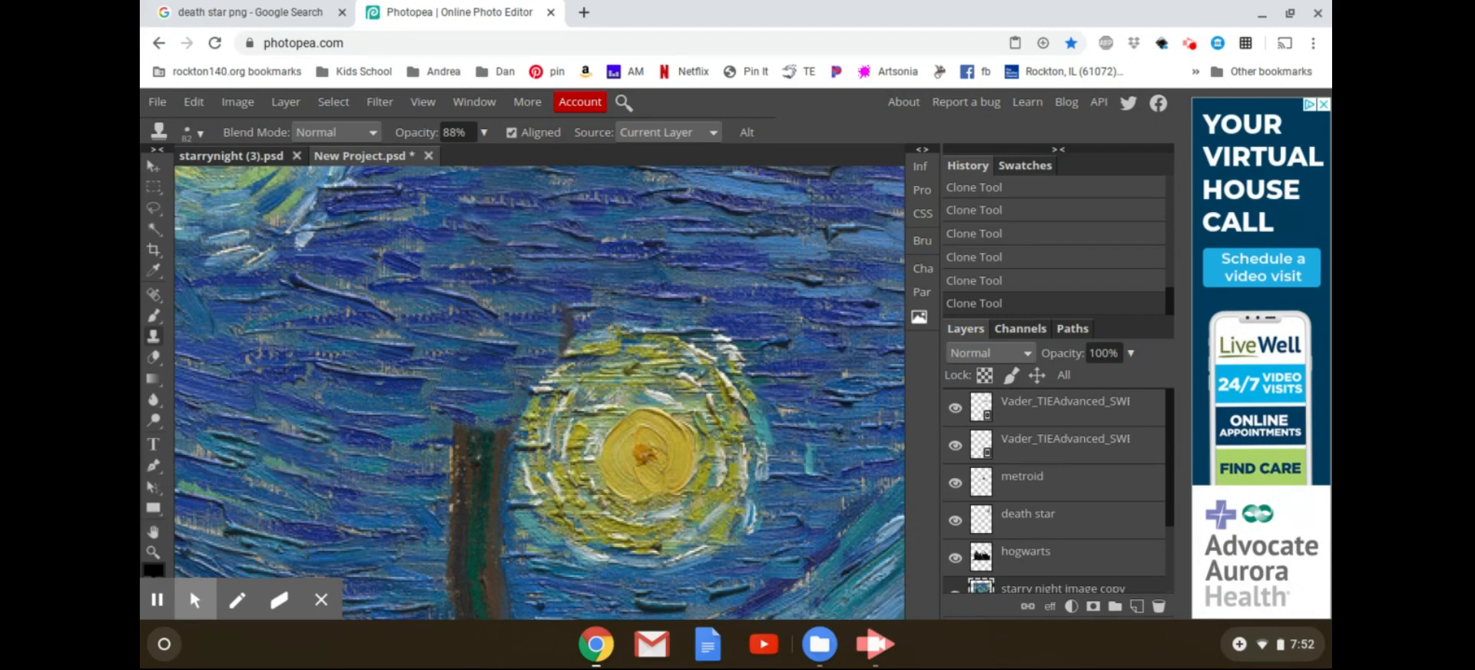
drag(388, 484, 499, 457)
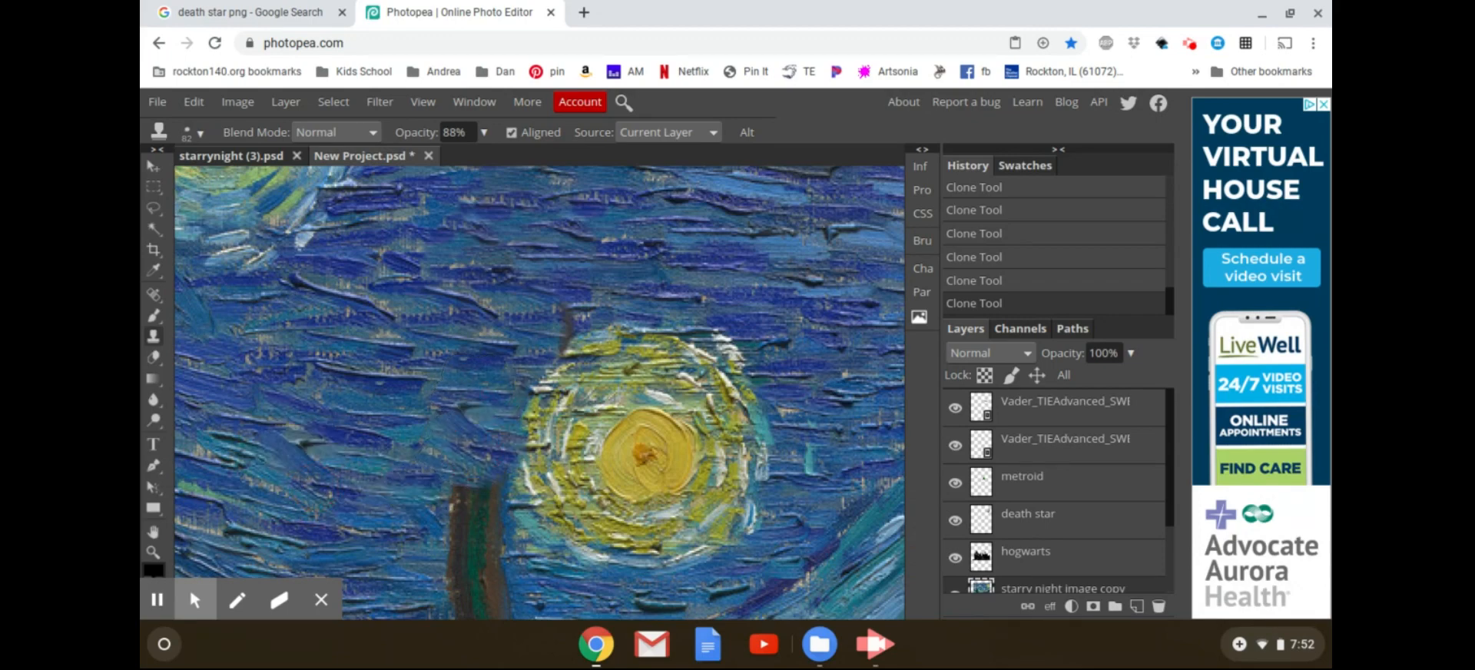
scroll(352, 475, down, 3)
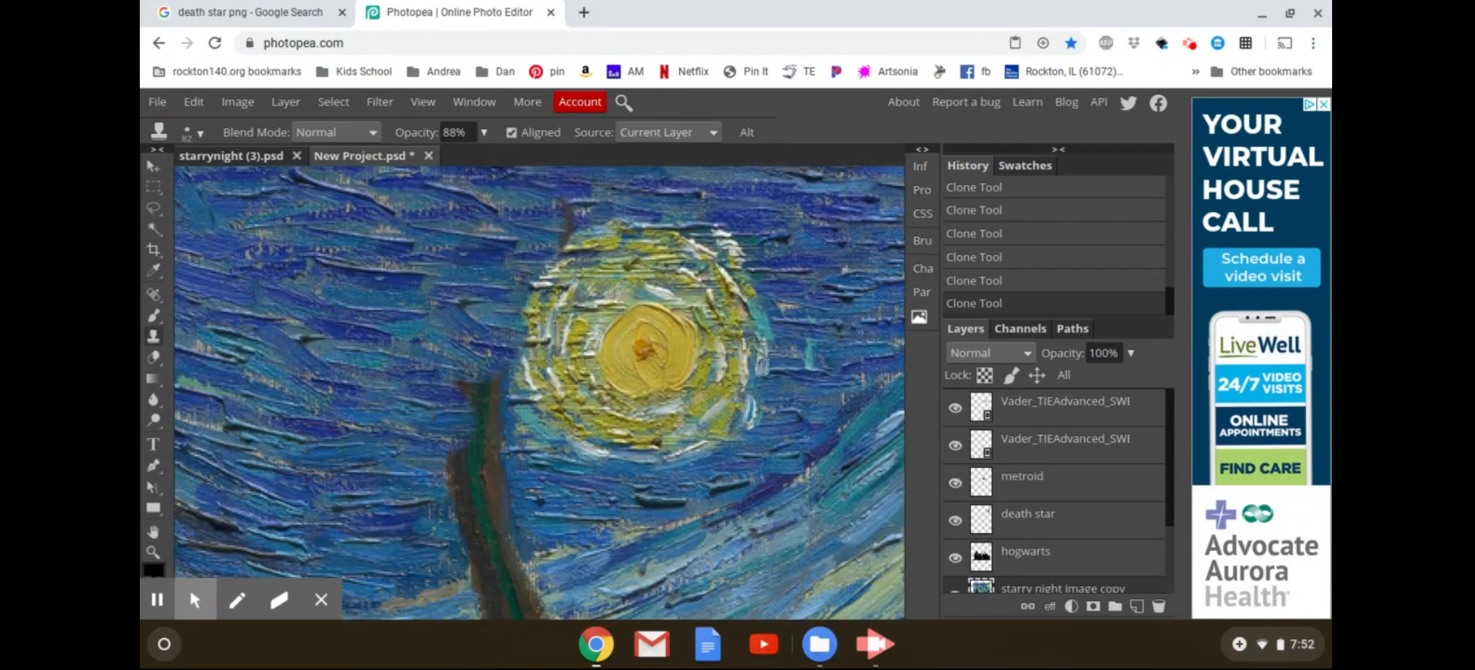
mouse_move(470, 409)
mouse_down()
mouse_move(490, 403)
mouse_move(473, 468)
mouse_move(490, 514)
mouse_up()
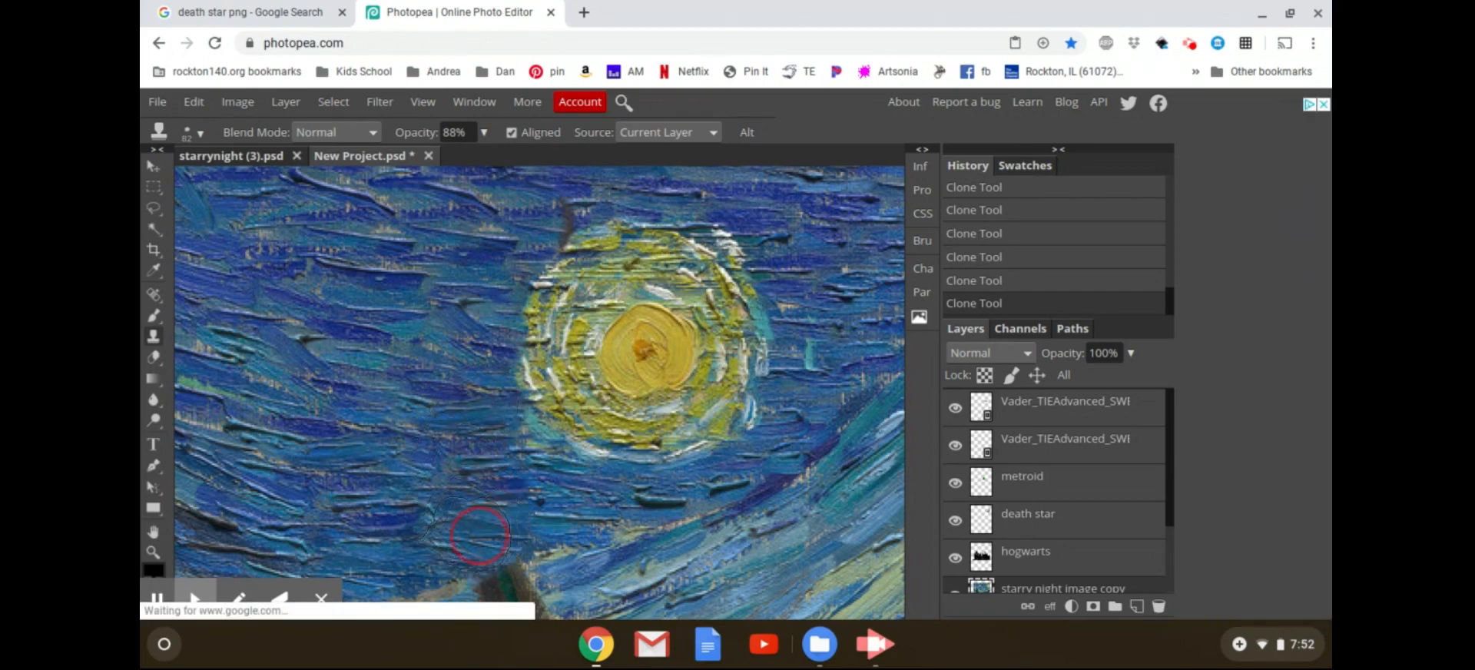
Sample the blue sky beside the main cypress trunk and clone it over the trunk's pointed top.
scroll(516, 485, down, 4)
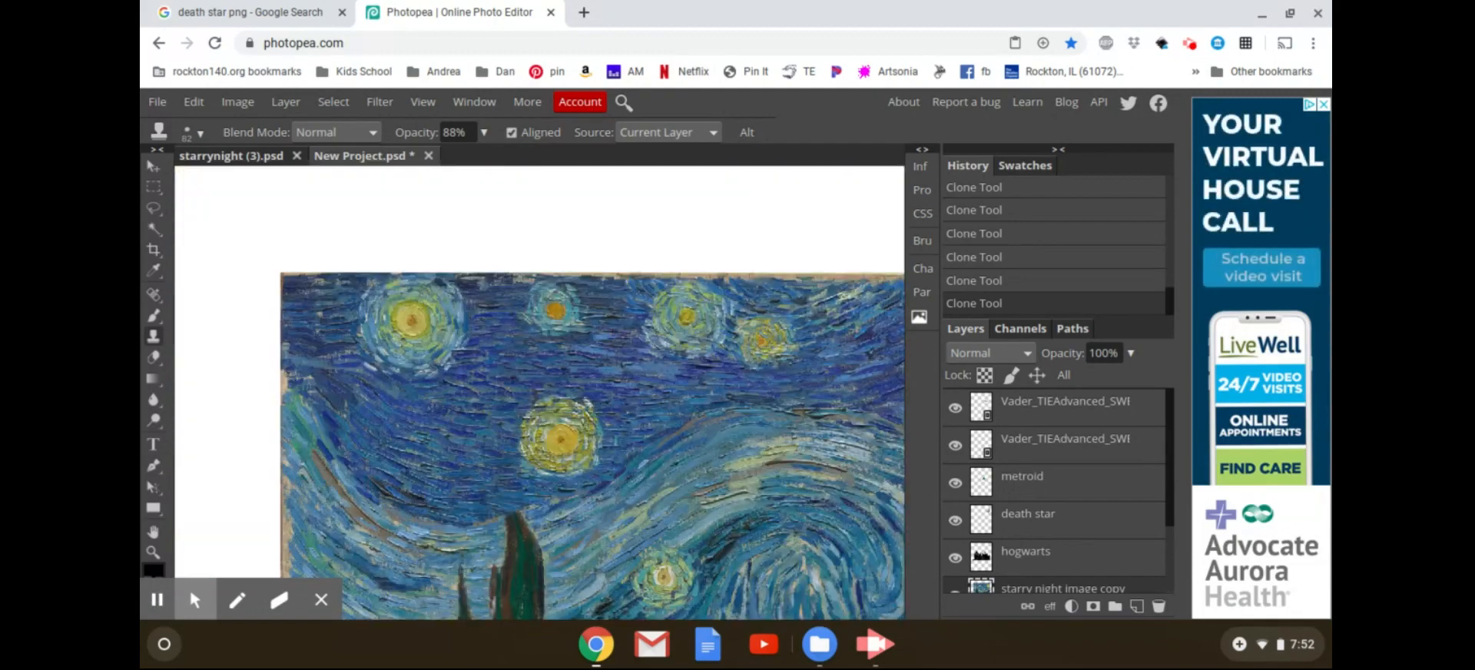
drag(521, 520, 516, 407)
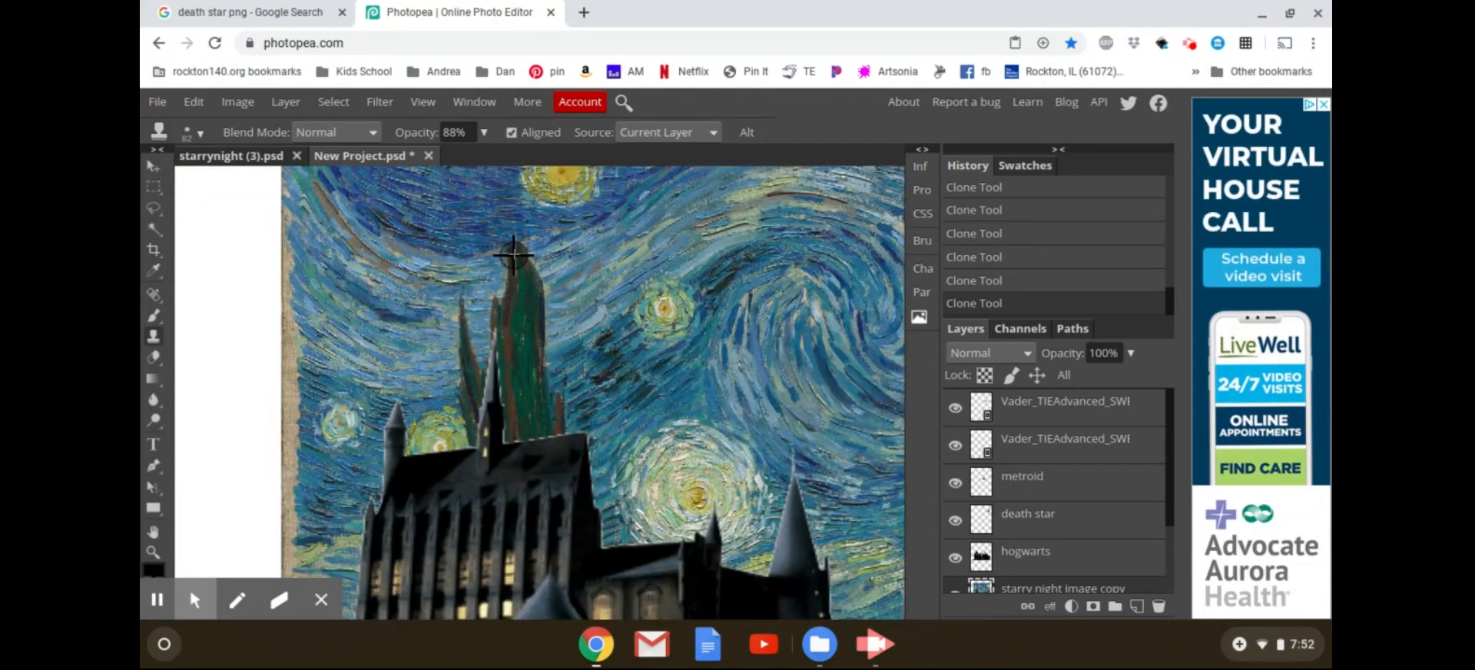
scroll(517, 253, up, 2)
alt+click(567, 266)
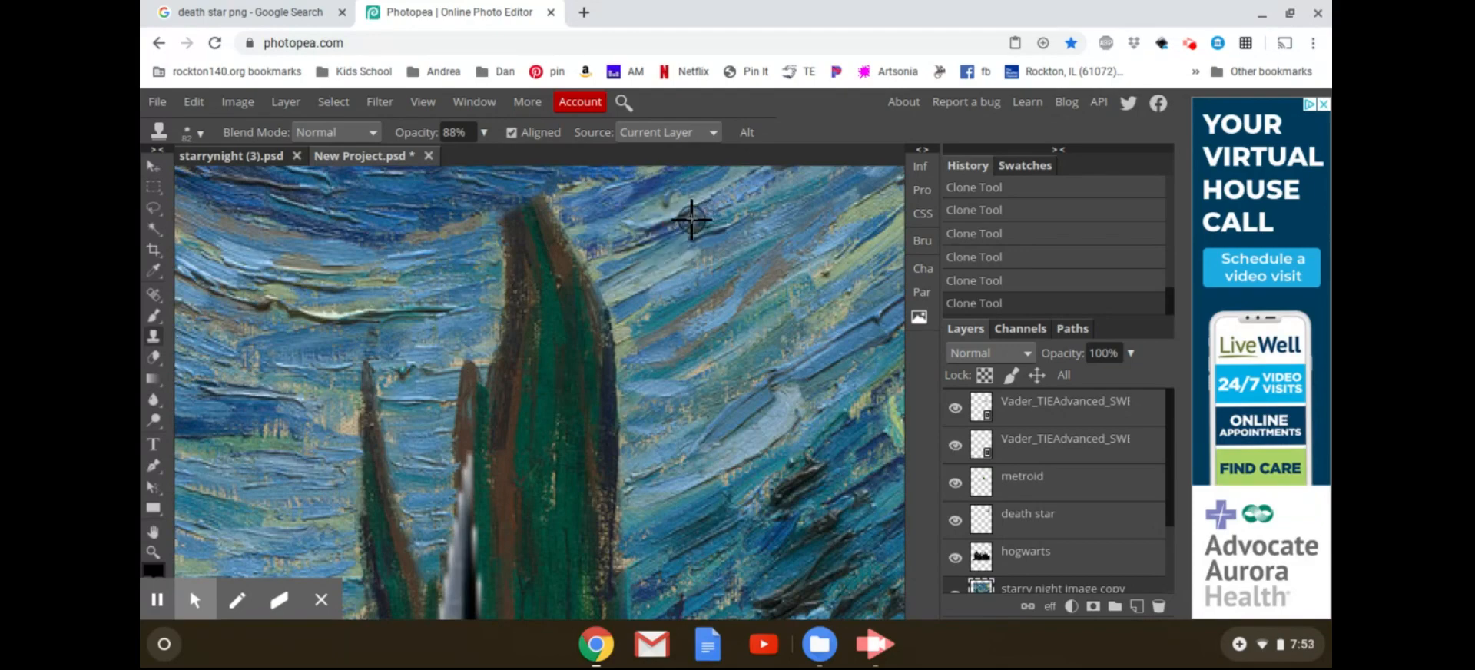
mouse_move(595, 229)
mouse_down()
mouse_move(538, 243)
mouse_move(431, 313)
mouse_up()
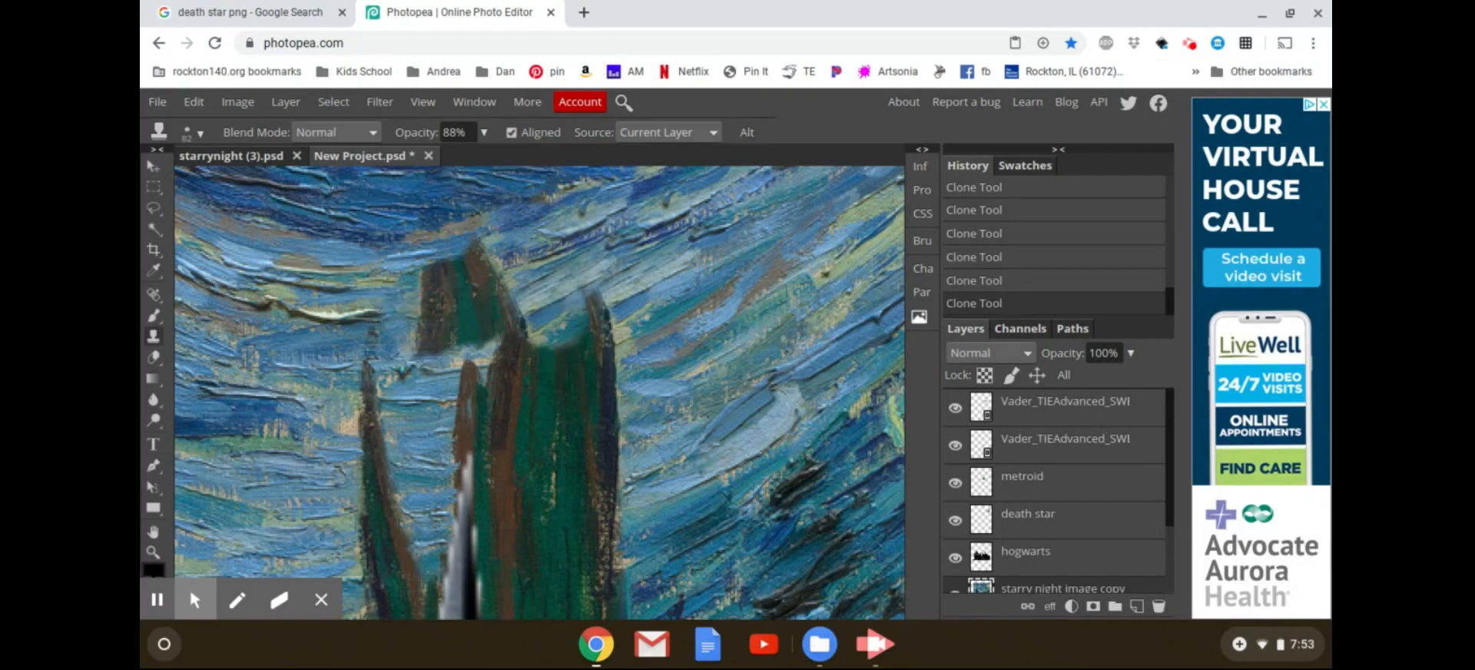
key(ctrl+z)
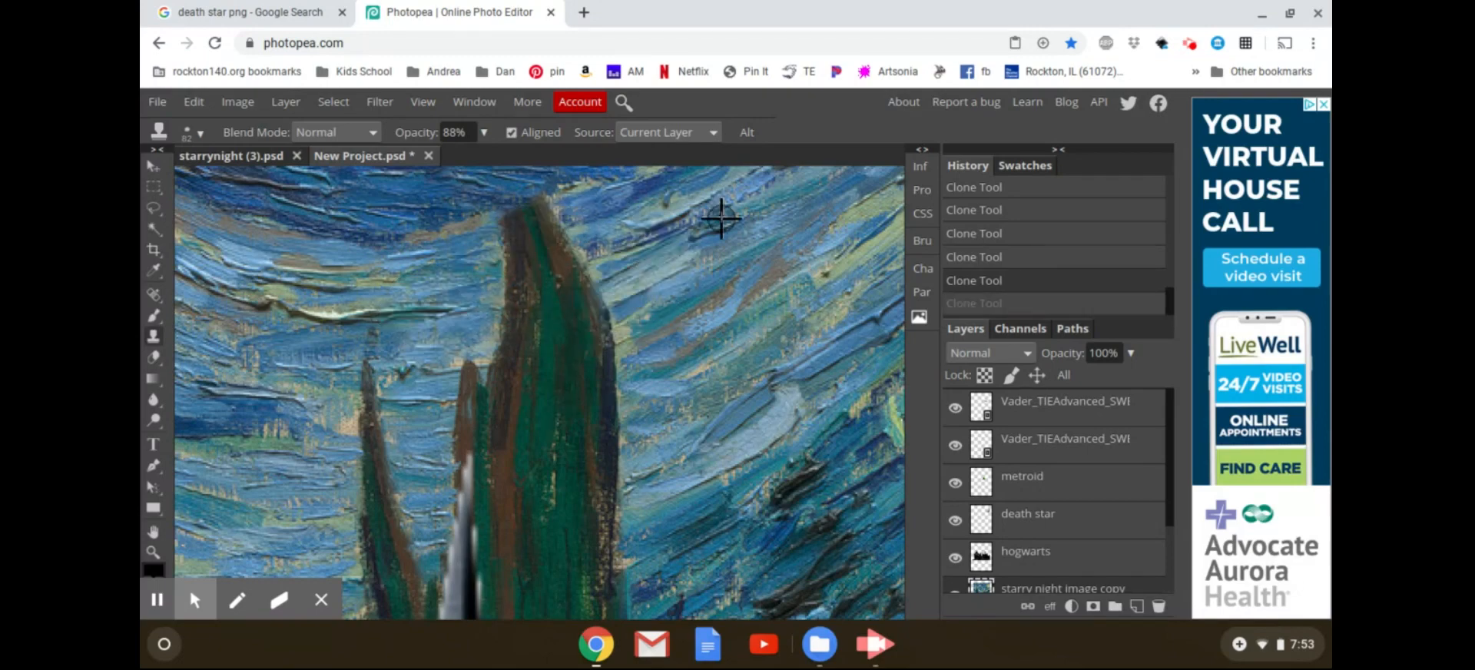
mouse_move(565, 226)
mouse_down()
mouse_move(496, 242)
mouse_move(556, 255)
mouse_up()
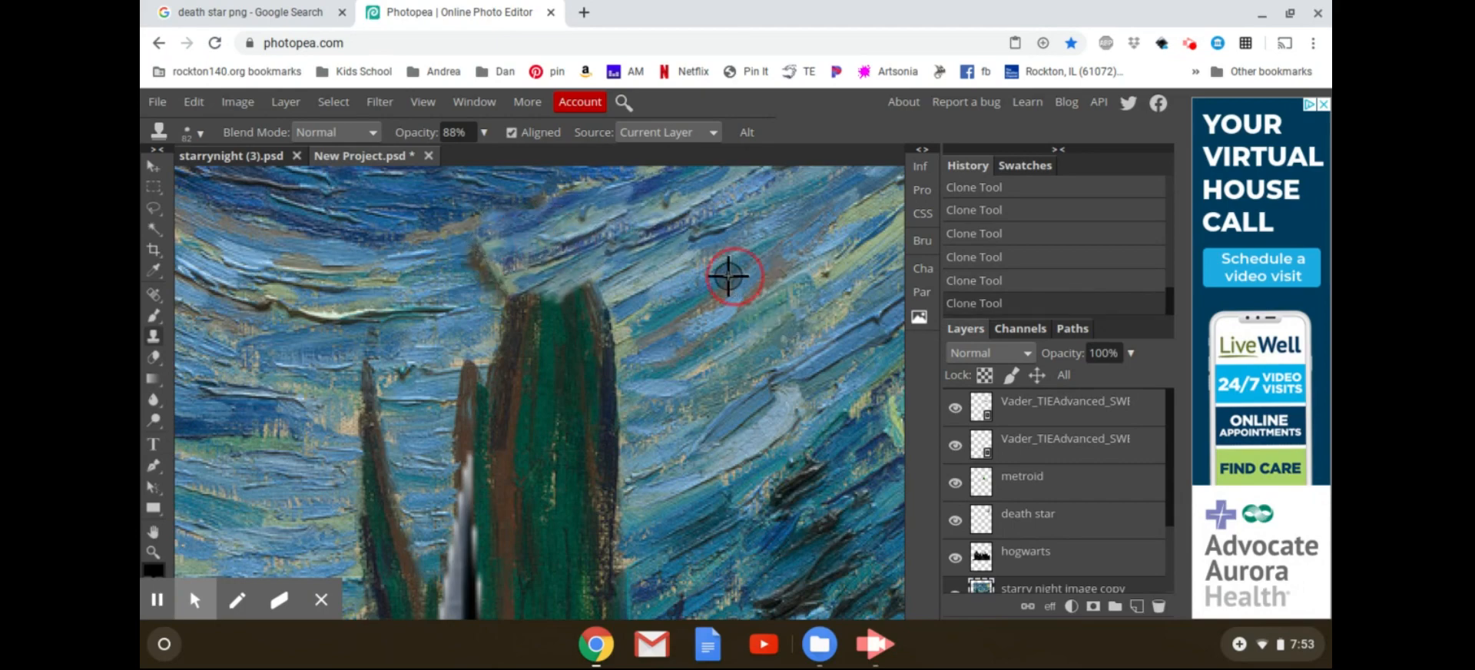
mouse_move(607, 307)
mouse_down()
mouse_move(476, 330)
mouse_move(492, 322)
mouse_up()
mouse_move(376, 285)
mouse_down()
mouse_move(496, 276)
mouse_move(509, 285)
mouse_move(483, 333)
mouse_up()
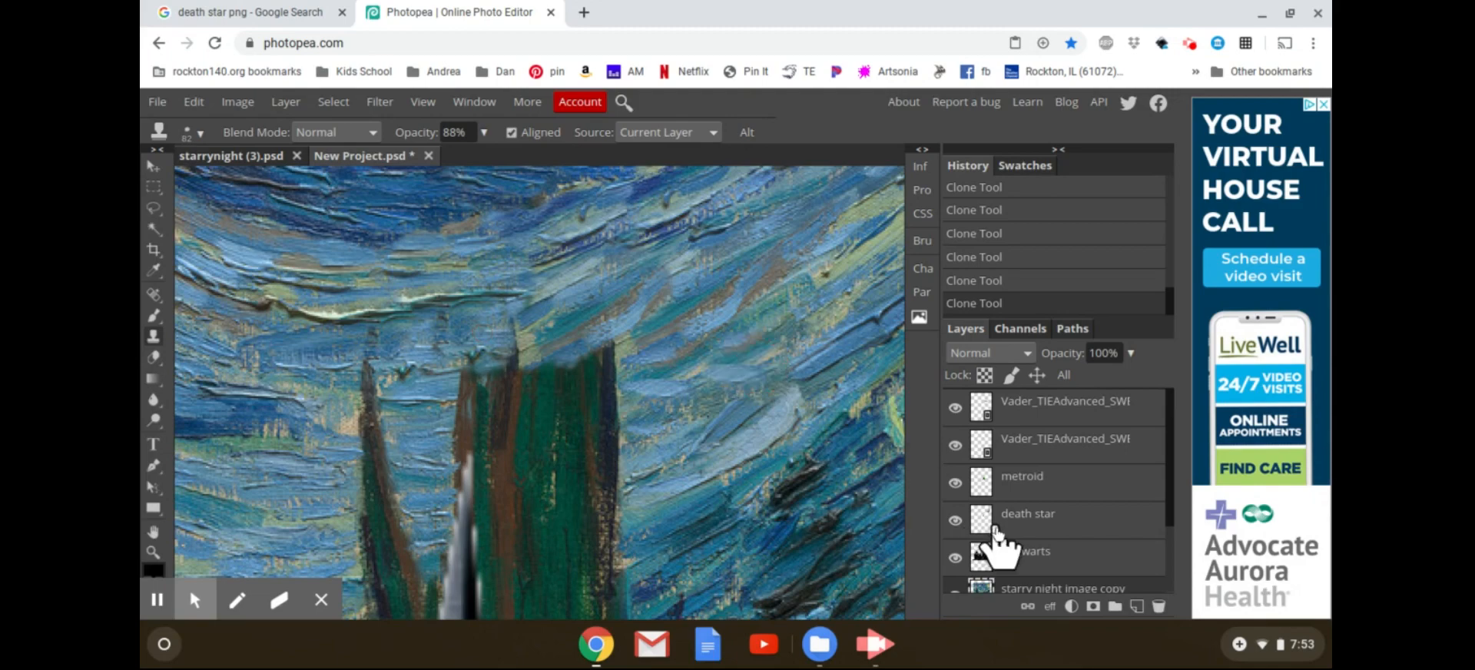
Hide the hogwarts layer and clone sky over the upper edge of the exposed cypress trunk.
click(955, 559)
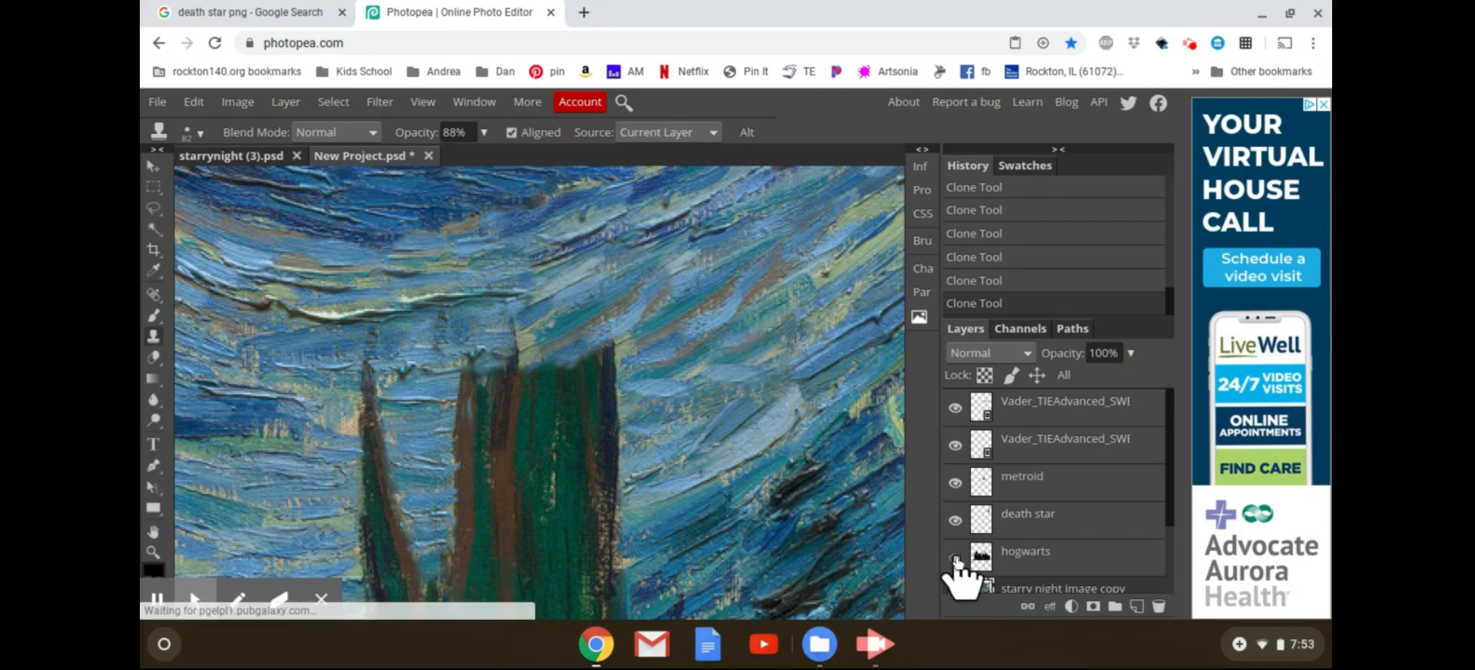
click(955, 559)
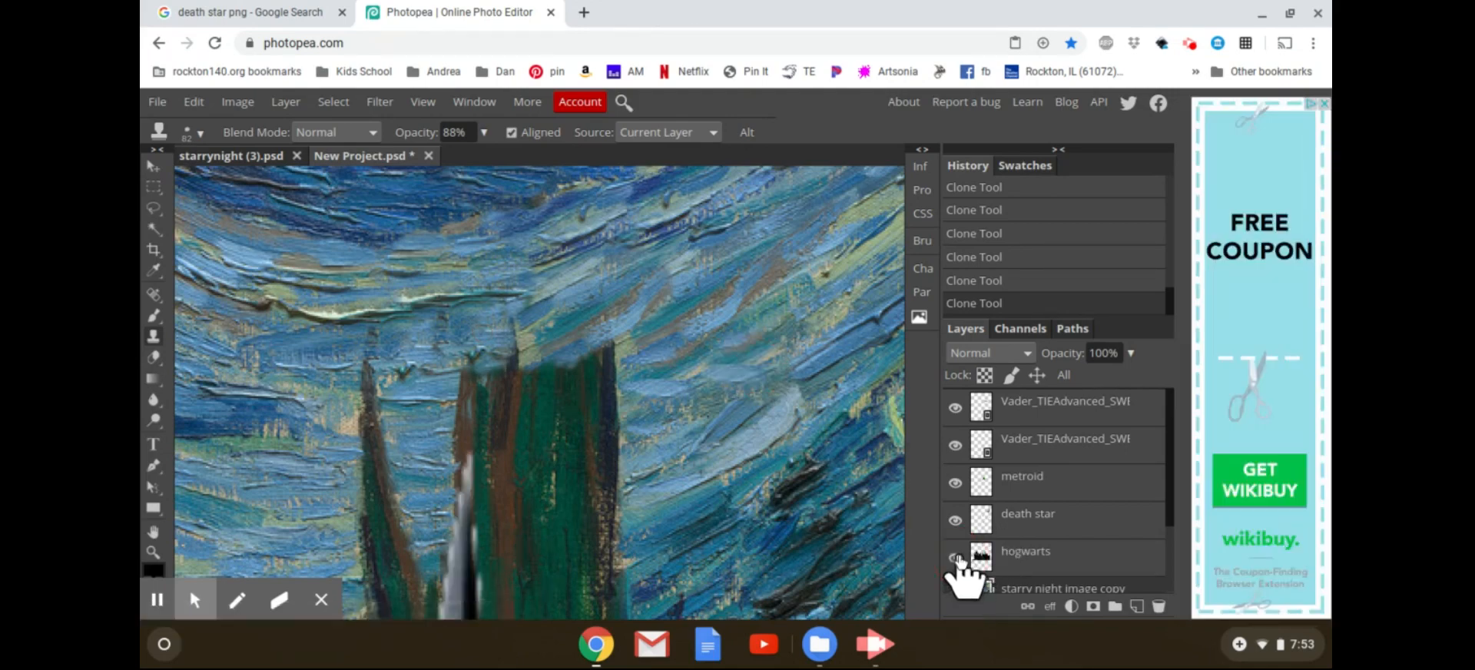
click(956, 558)
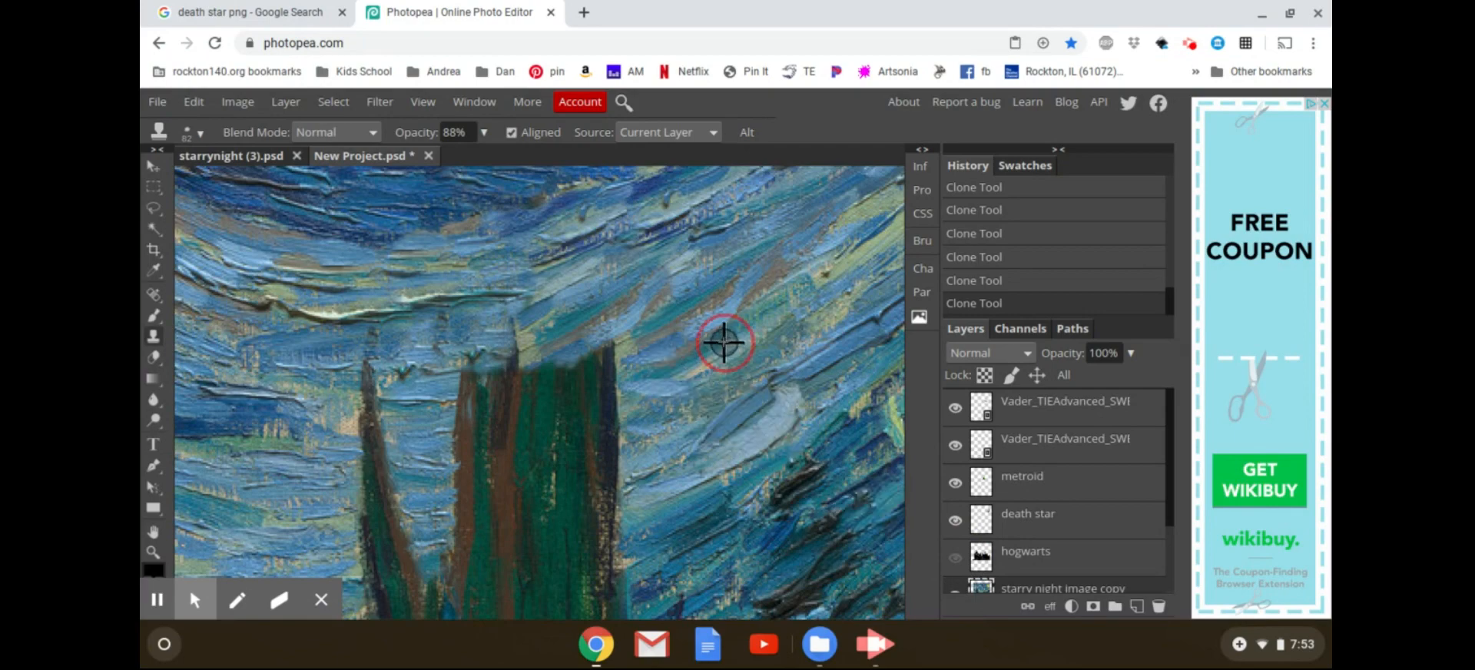
mouse_move(669, 377)
mouse_down()
mouse_move(583, 369)
mouse_move(592, 384)
mouse_up()
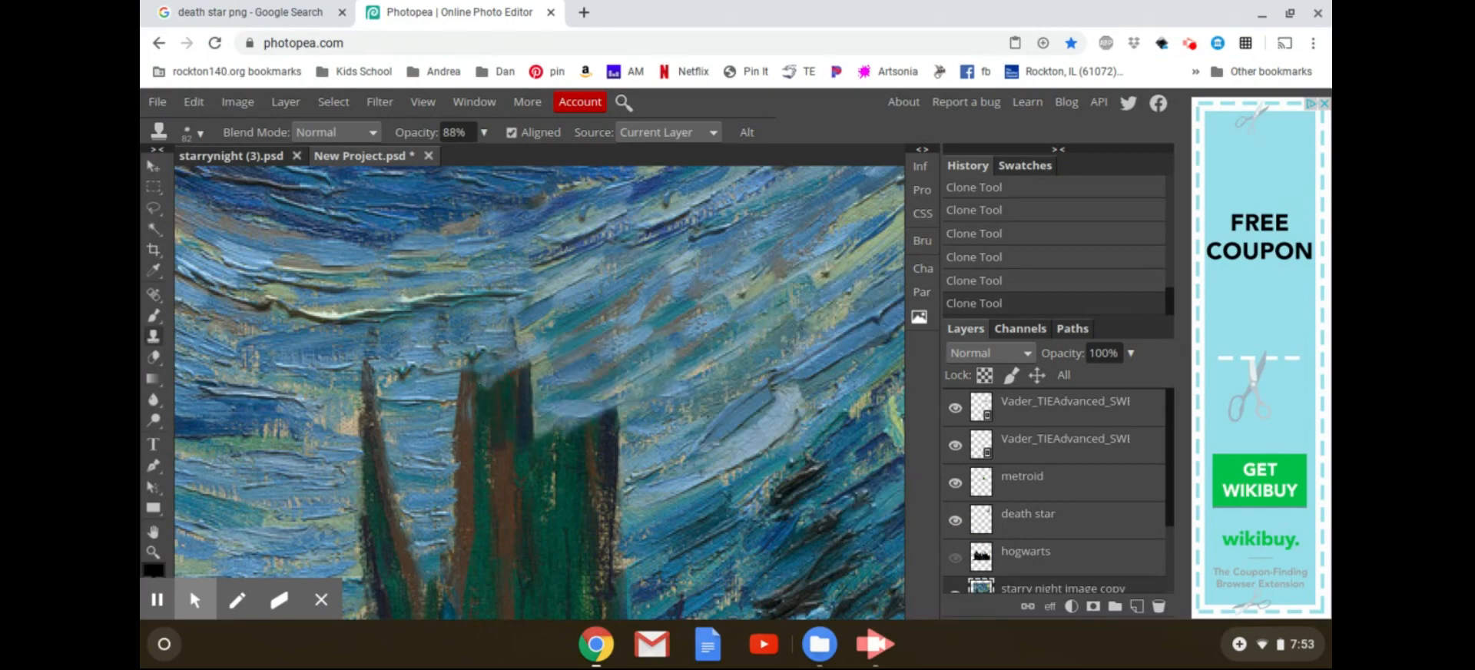
Enlarge the clone brush to 163 px and clone the swirling sky across the upper part of the cypress trunk.
click(194, 132)
click(288, 183)
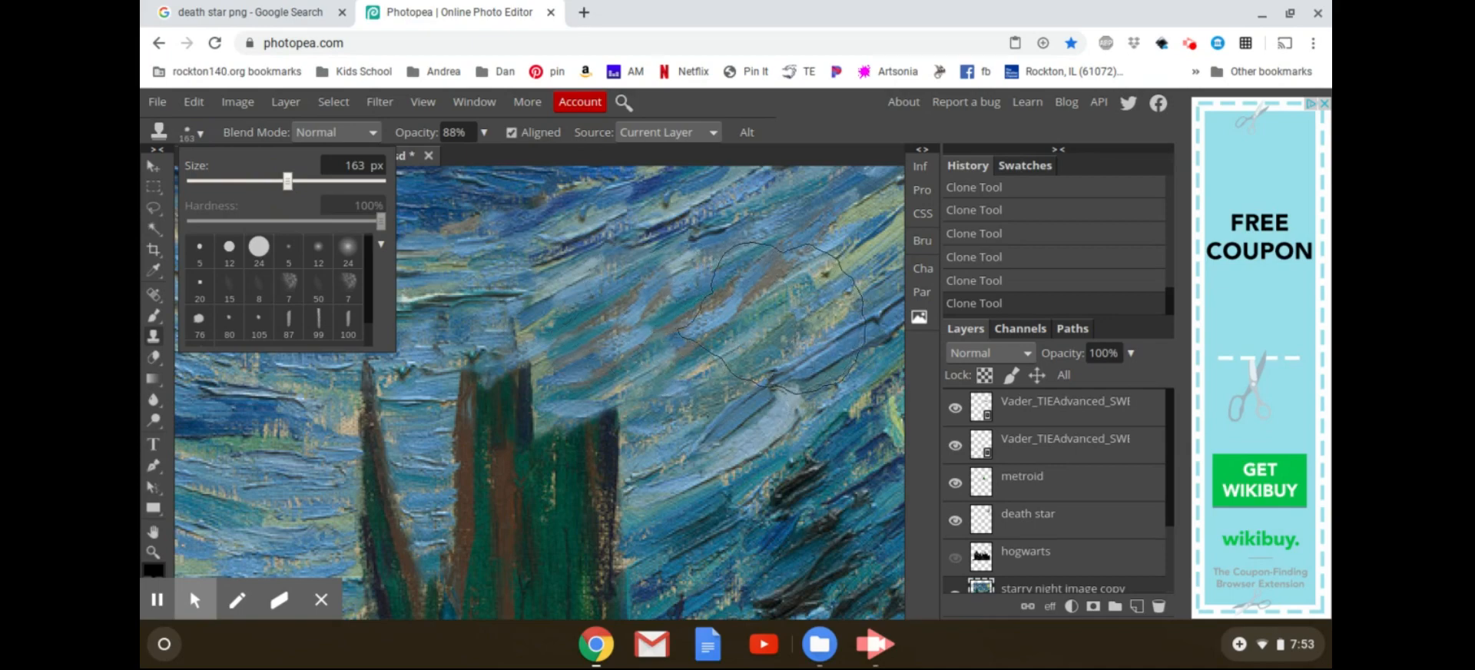
click(756, 324)
mouse_move(749, 354)
mouse_down()
mouse_move(676, 431)
mouse_move(584, 461)
mouse_move(492, 415)
mouse_move(422, 407)
mouse_up()
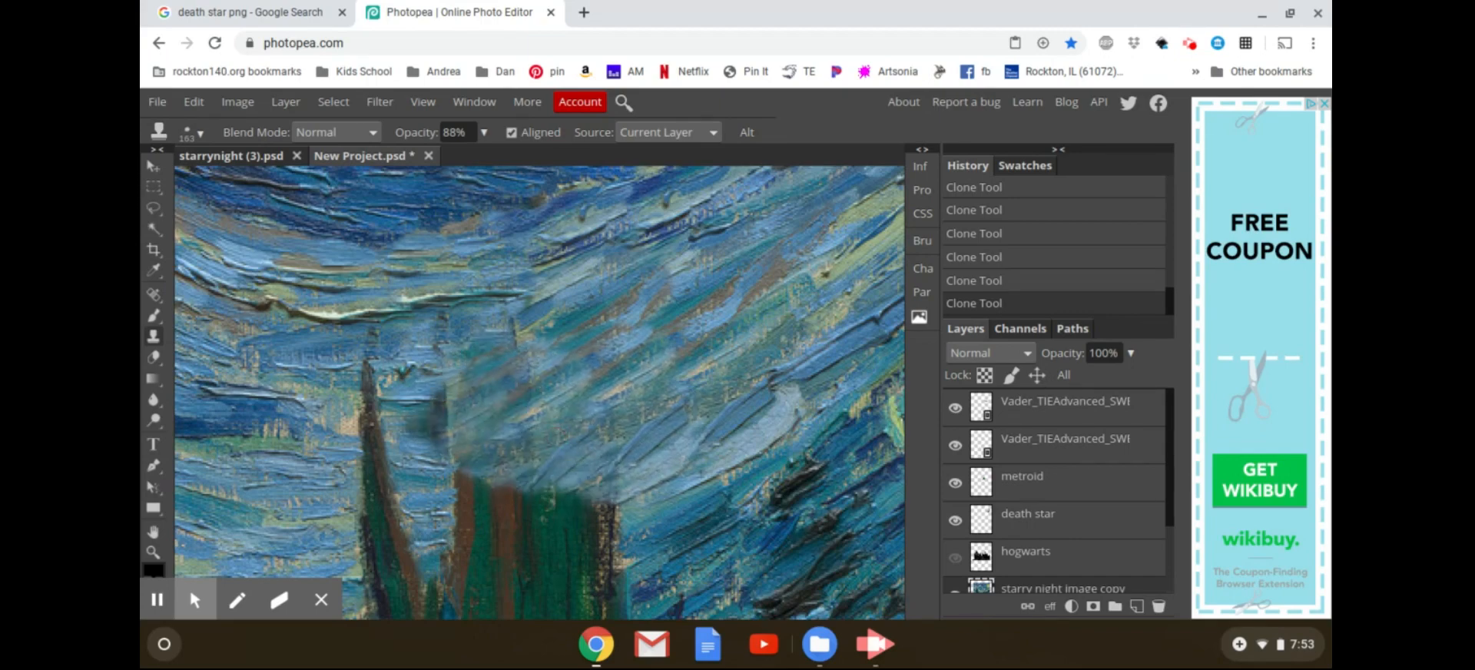
Sample the sky to the left of the thin side stem and clone it over the stem's tip and the smudges beside it.
key(f)
key(f)
key(f)
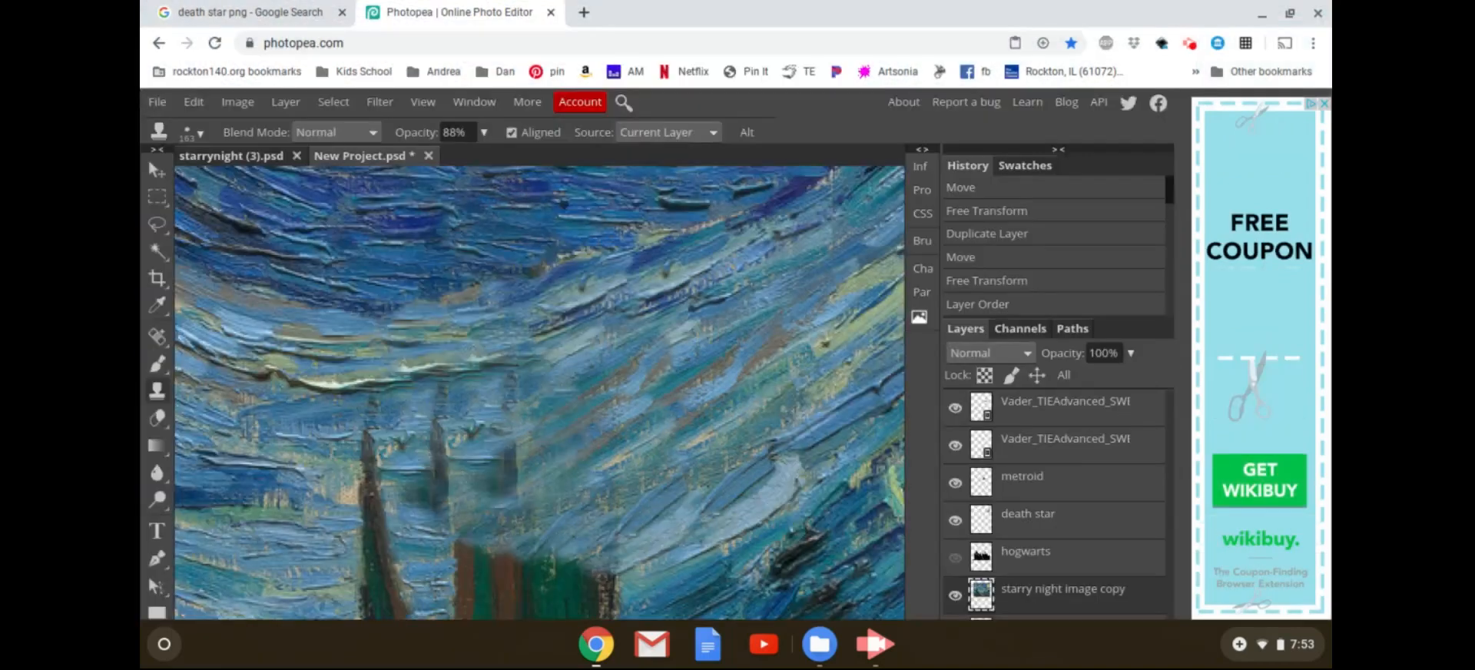
mouse_move(492, 307)
mouse_down()
mouse_move(330, 477)
mouse_move(262, 392)
mouse_move(223, 408)
mouse_up()
alt+click(270, 408)
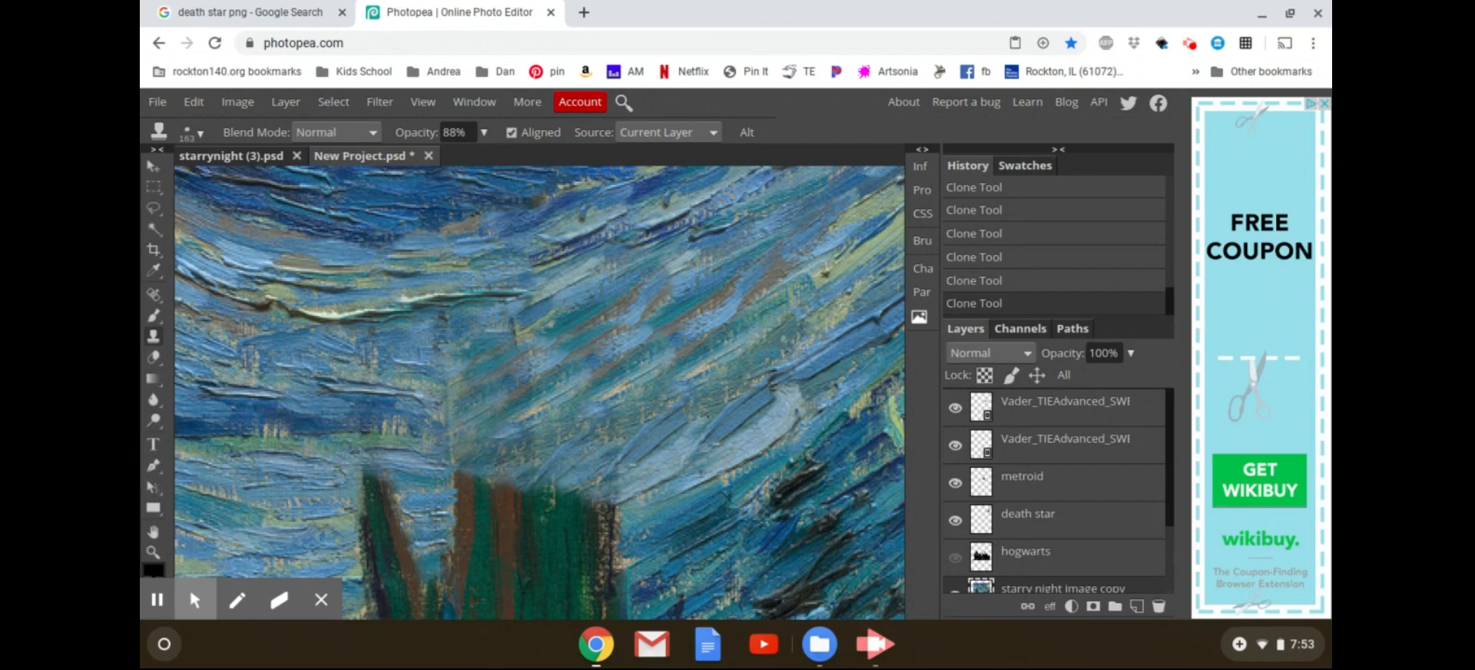
click(415, 384)
Sample the sky above the small yellow star and clone it over the side stem and across the trunk's upper edge.
click(631, 523)
drag(626, 557, 619, 346)
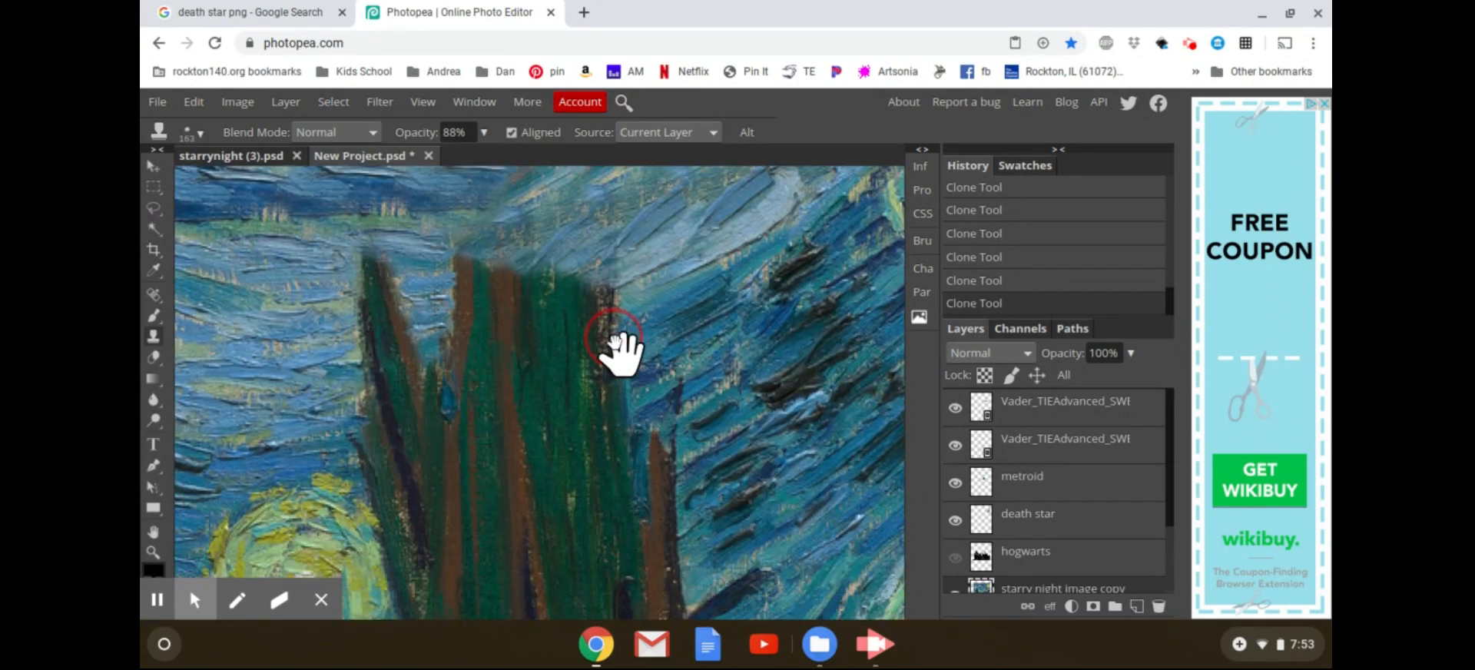
alt+click(237, 322)
click(333, 308)
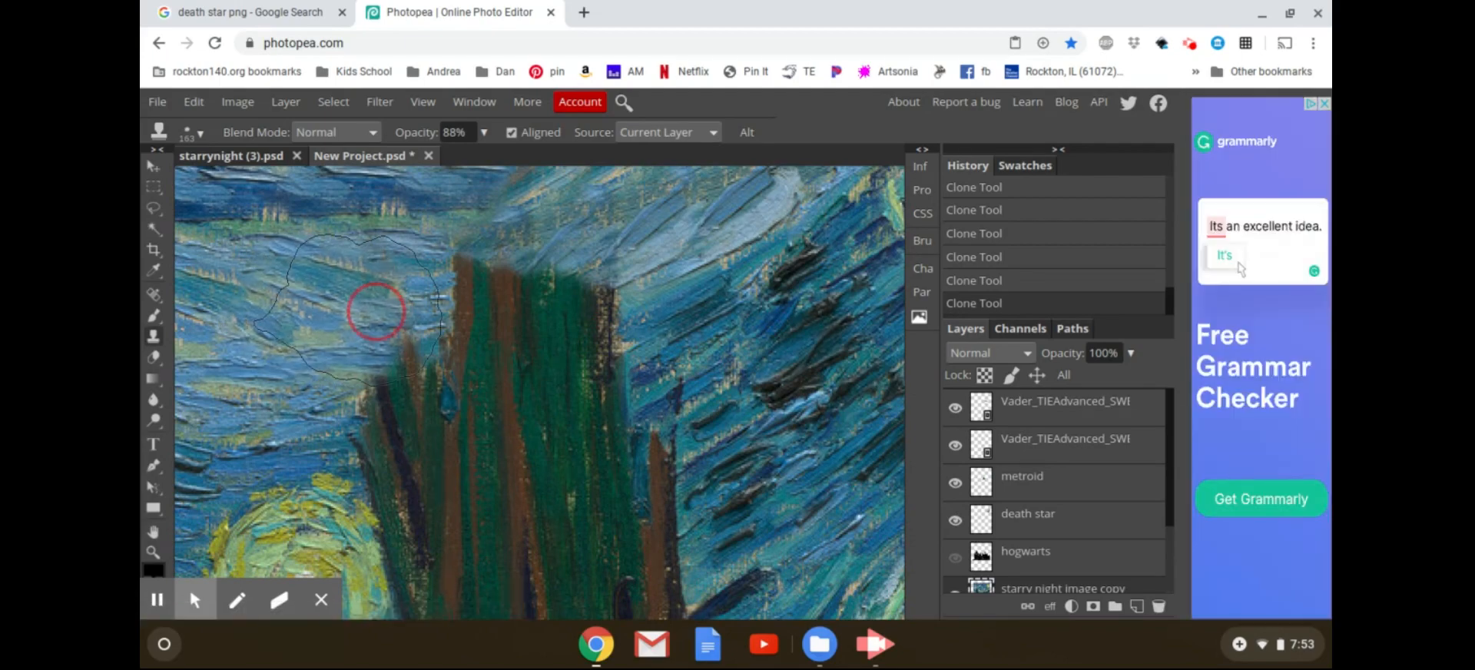
drag(369, 313, 532, 303)
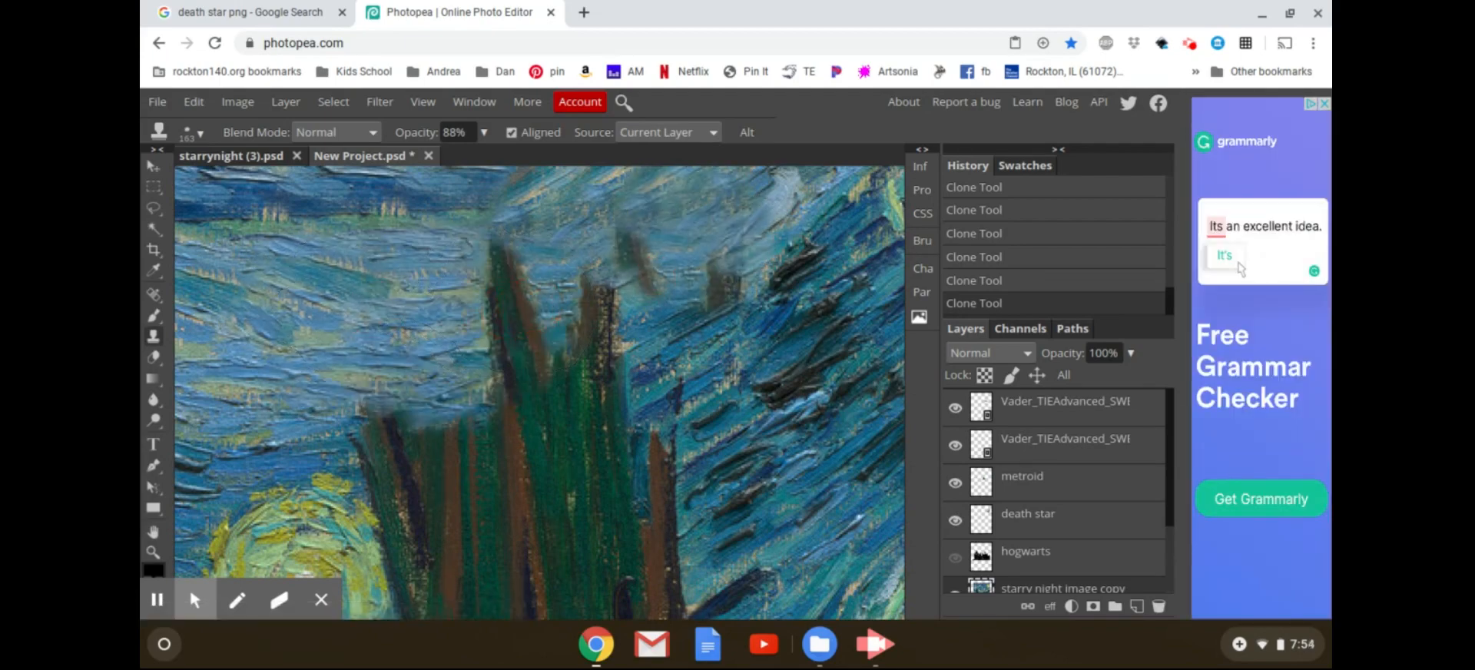
Clone light sky over the duplicated branch tips and the trunk's upper edge, sampling from both sides of the tree.
alt+click(744, 218)
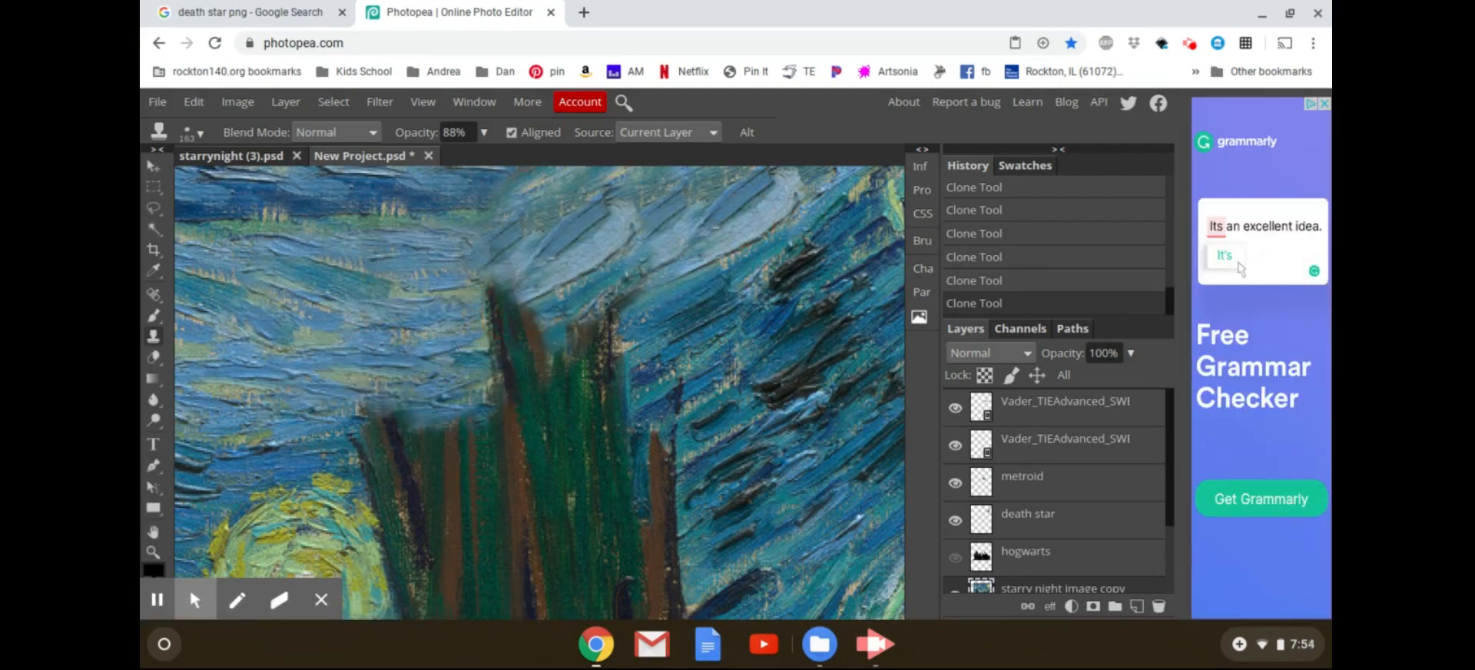
drag(562, 254, 501, 313)
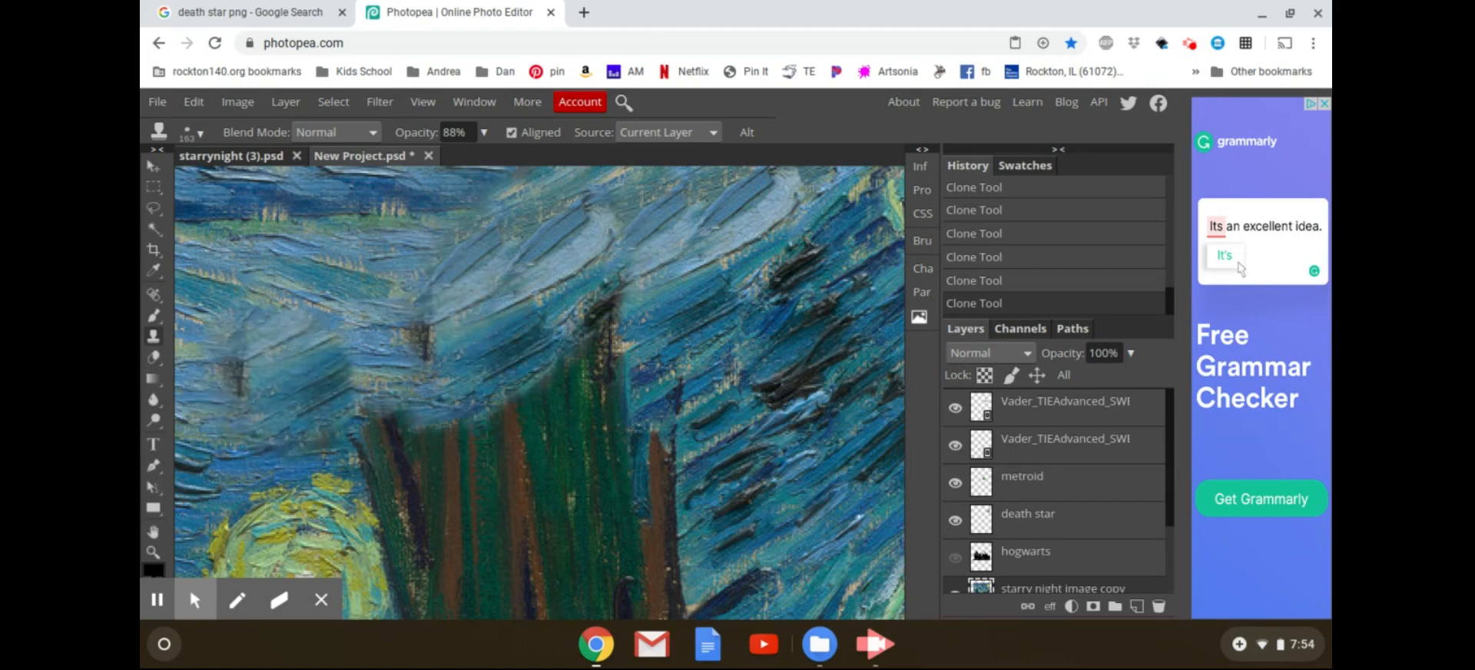
alt+click(285, 403)
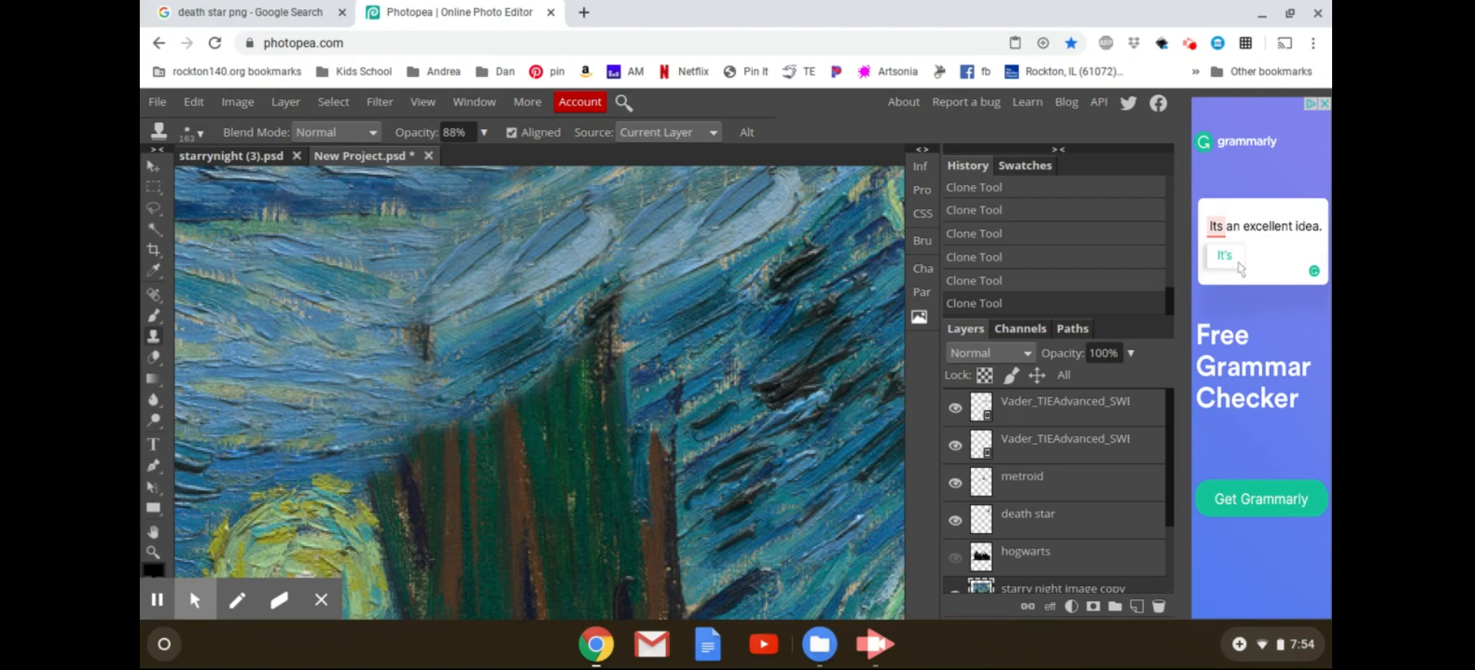
click(415, 407)
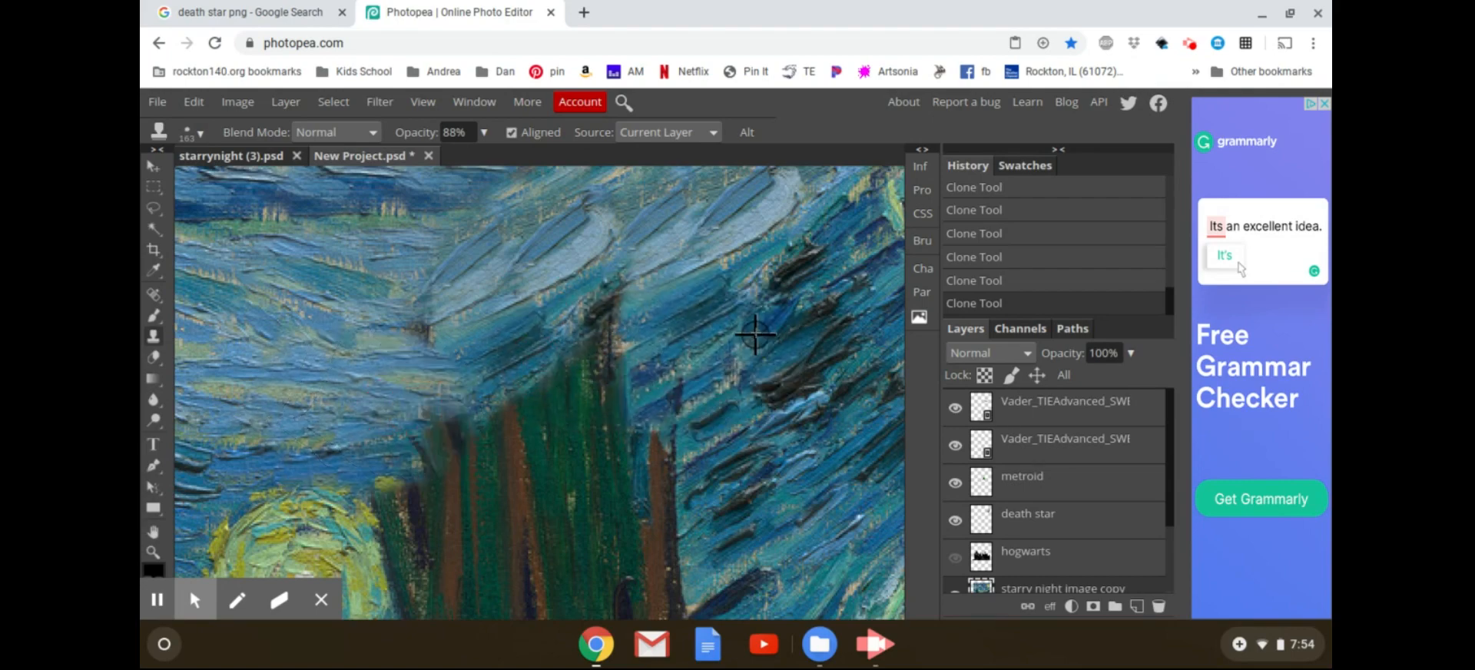
Resample sky from both sides of the tree and clone it over the dark spike rising from the trunk.
alt+click(752, 338)
click(622, 358)
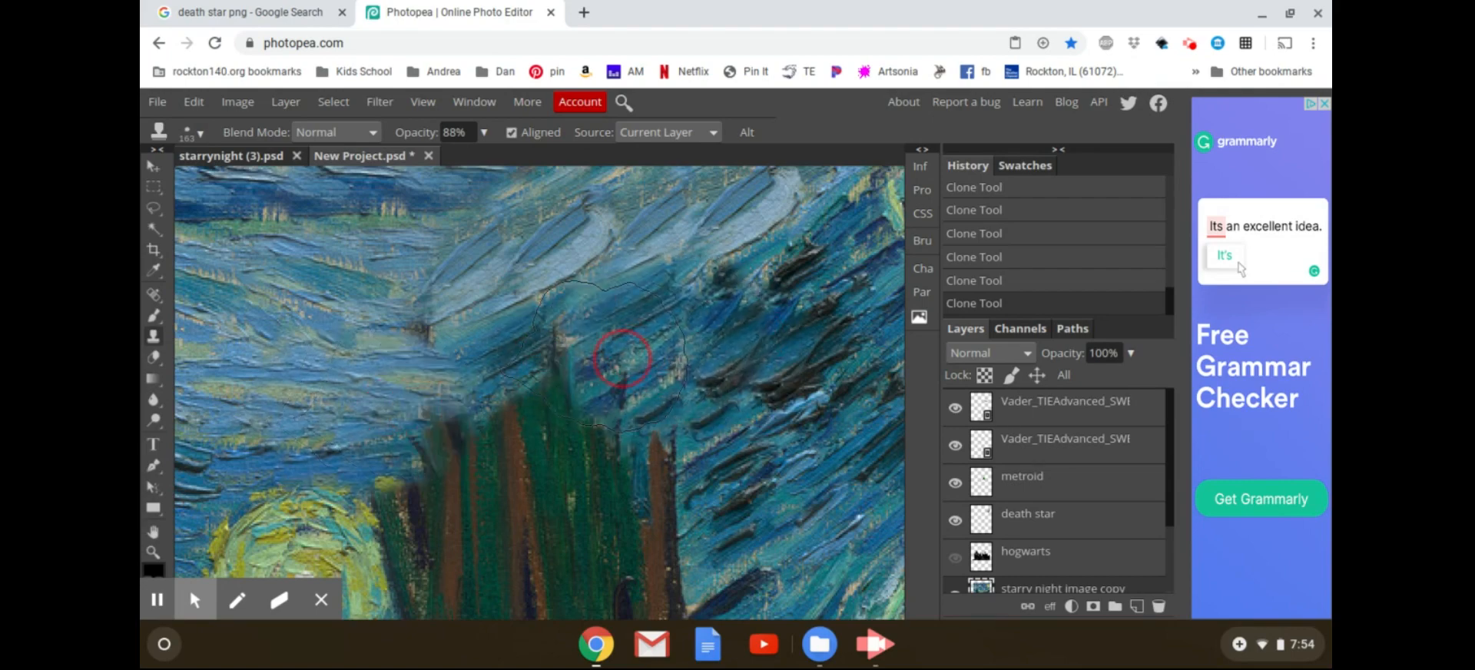
alt+click(402, 315)
click(503, 351)
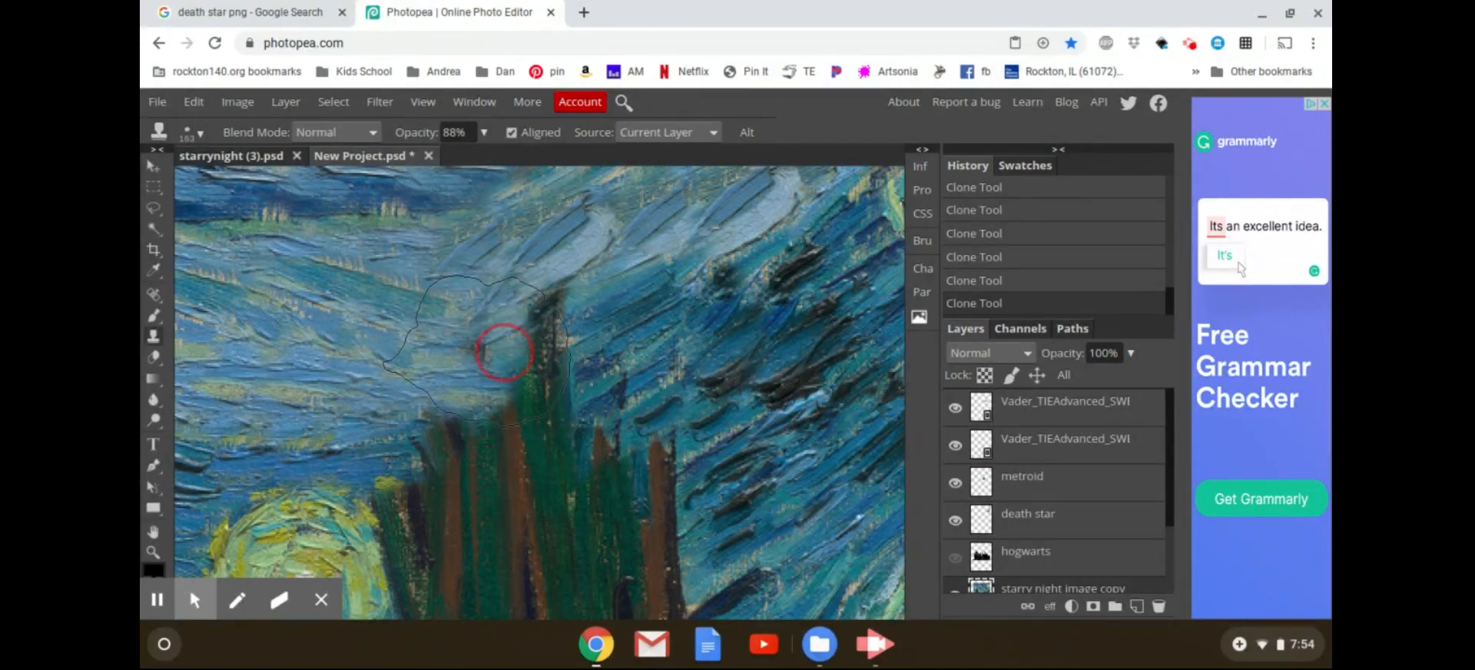
click(593, 374)
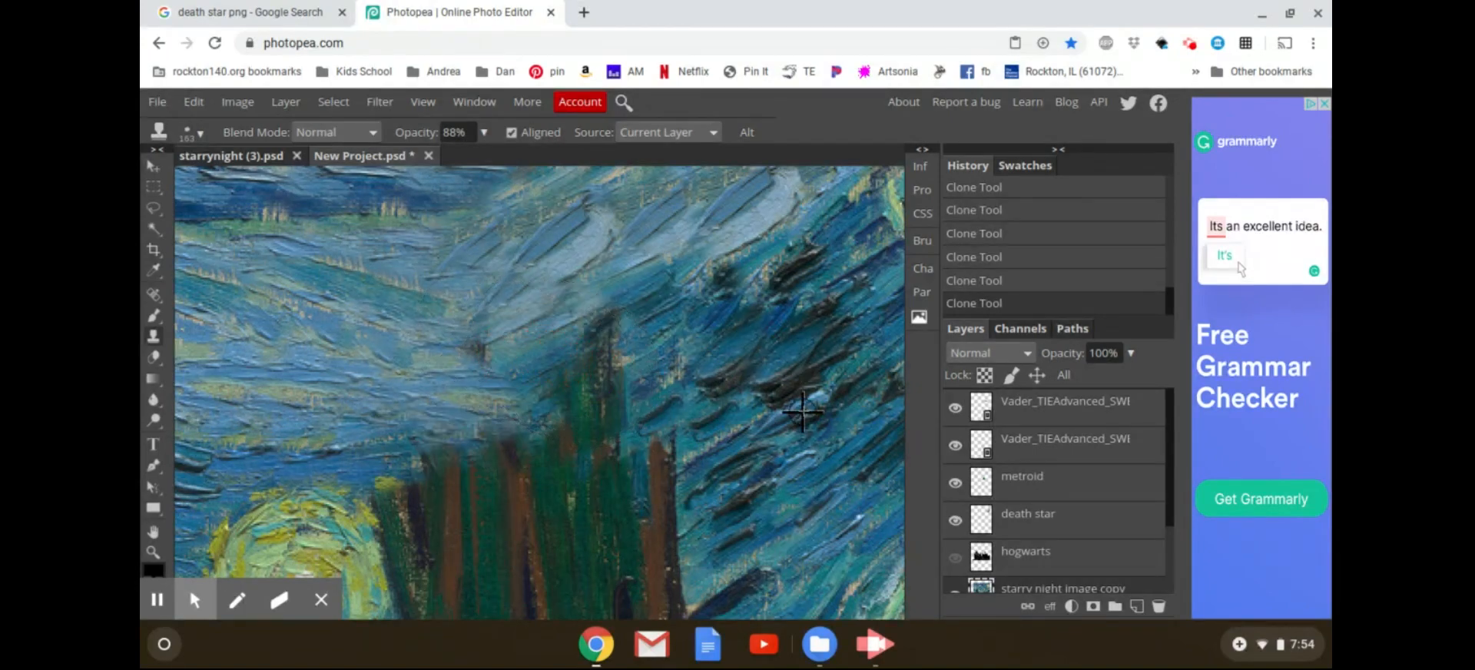
Sample the dark blue strokes right of the tree and clone them over the cypress trunk toward the small yellow star.
alt+click(839, 417)
mouse_move(728, 422)
mouse_down()
mouse_move(503, 461)
mouse_move(515, 480)
mouse_up()
alt+click(740, 407)
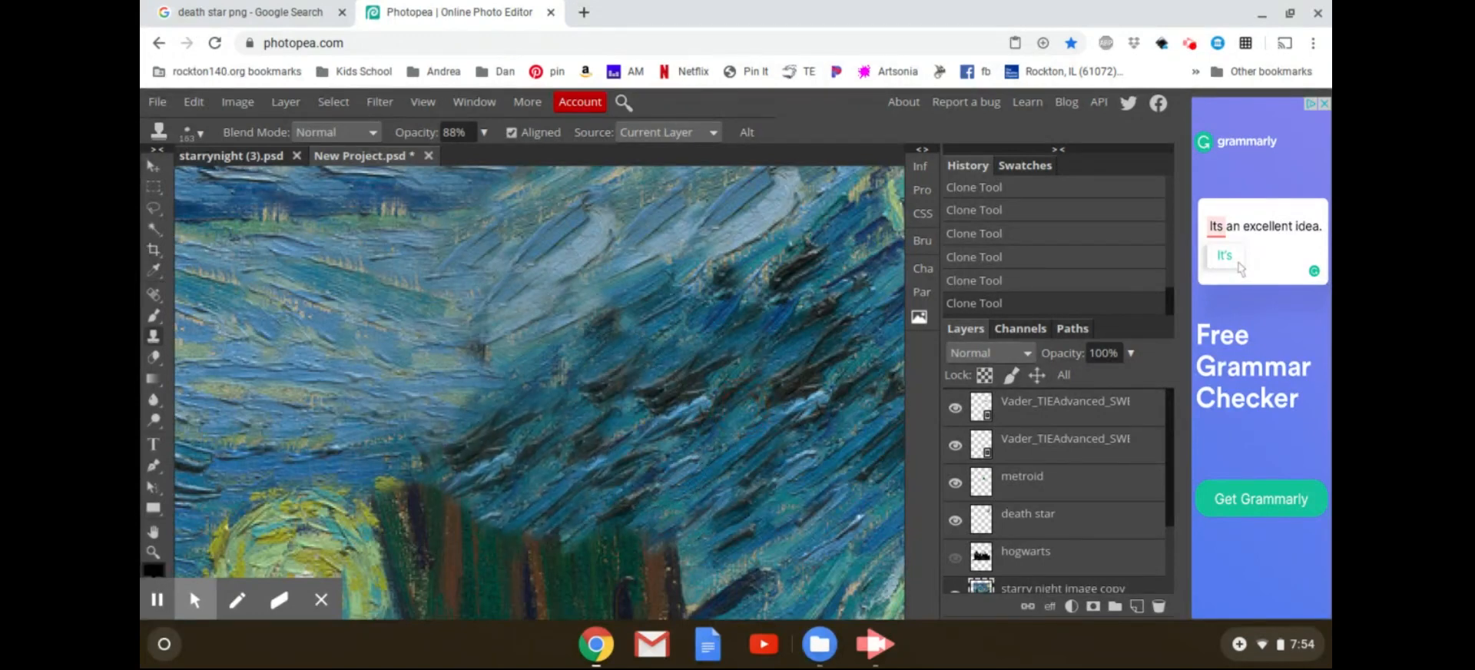
mouse_move(496, 530)
mouse_down()
mouse_move(494, 503)
mouse_move(470, 500)
mouse_up()
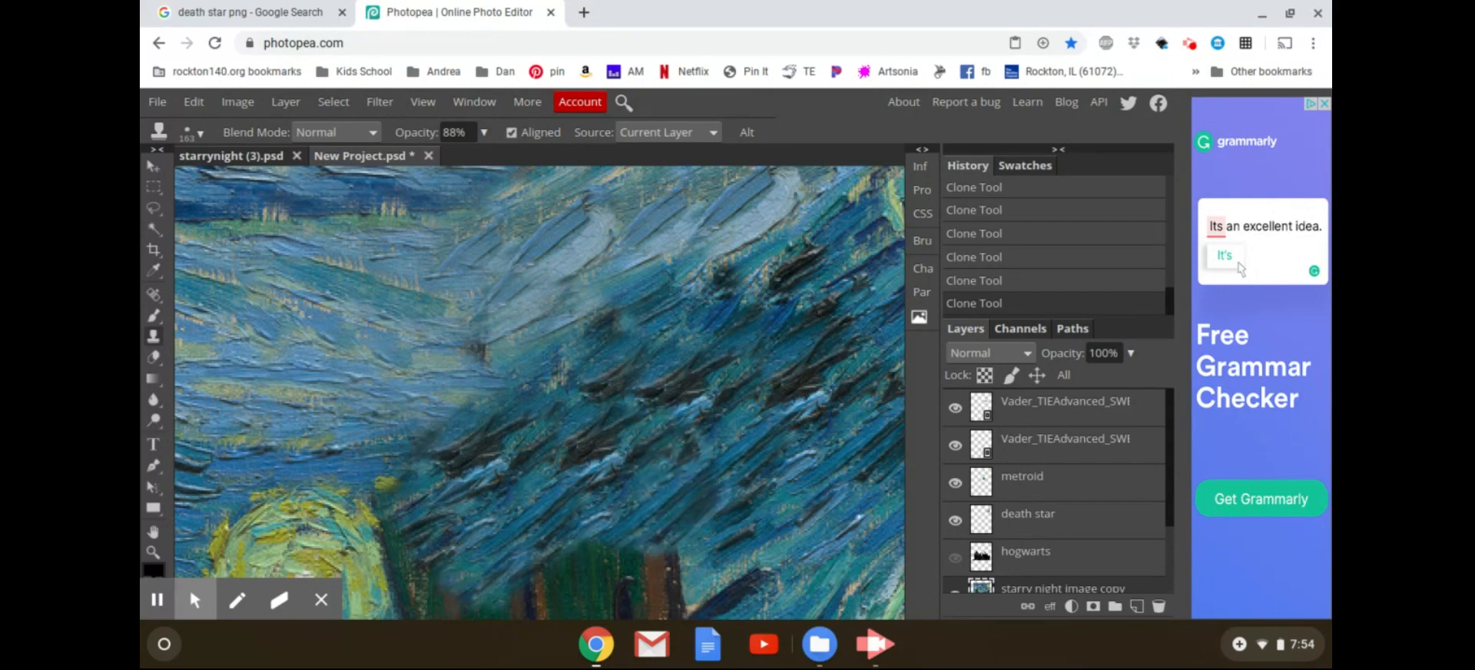
Sample the sky between the cypress and the large white star and clone it over the next lower section of the trunk.
key(space)
mouse_move(621, 467)
mouse_down()
mouse_move(527, 253)
mouse_move(549, 258)
mouse_up()
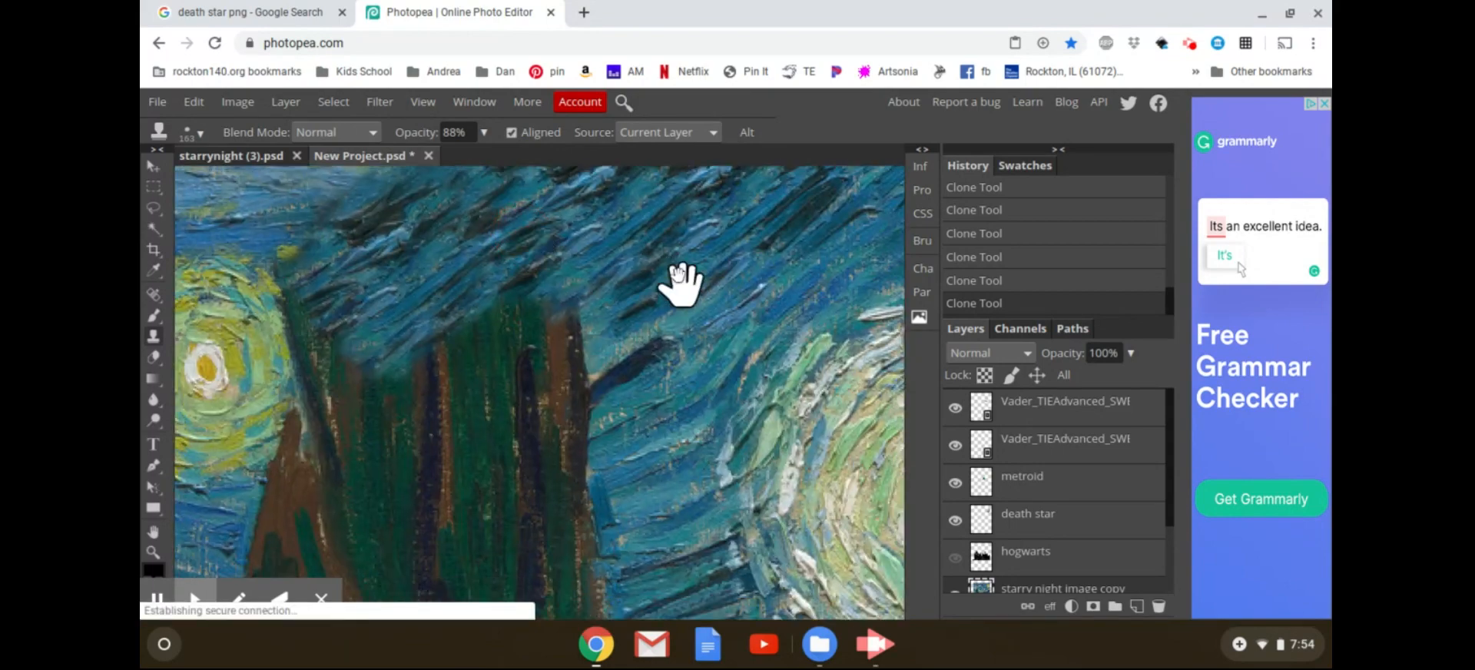
alt+click(680, 281)
drag(559, 341, 533, 329)
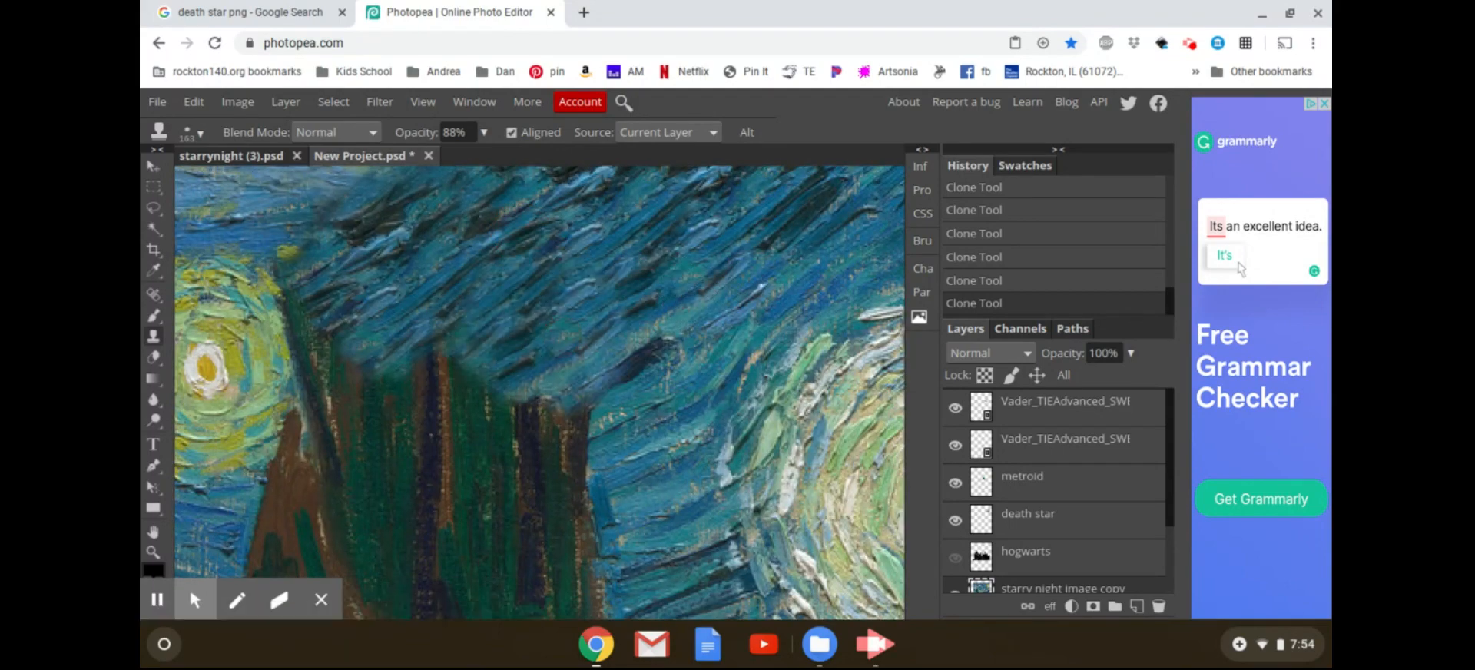
drag(461, 368, 476, 363)
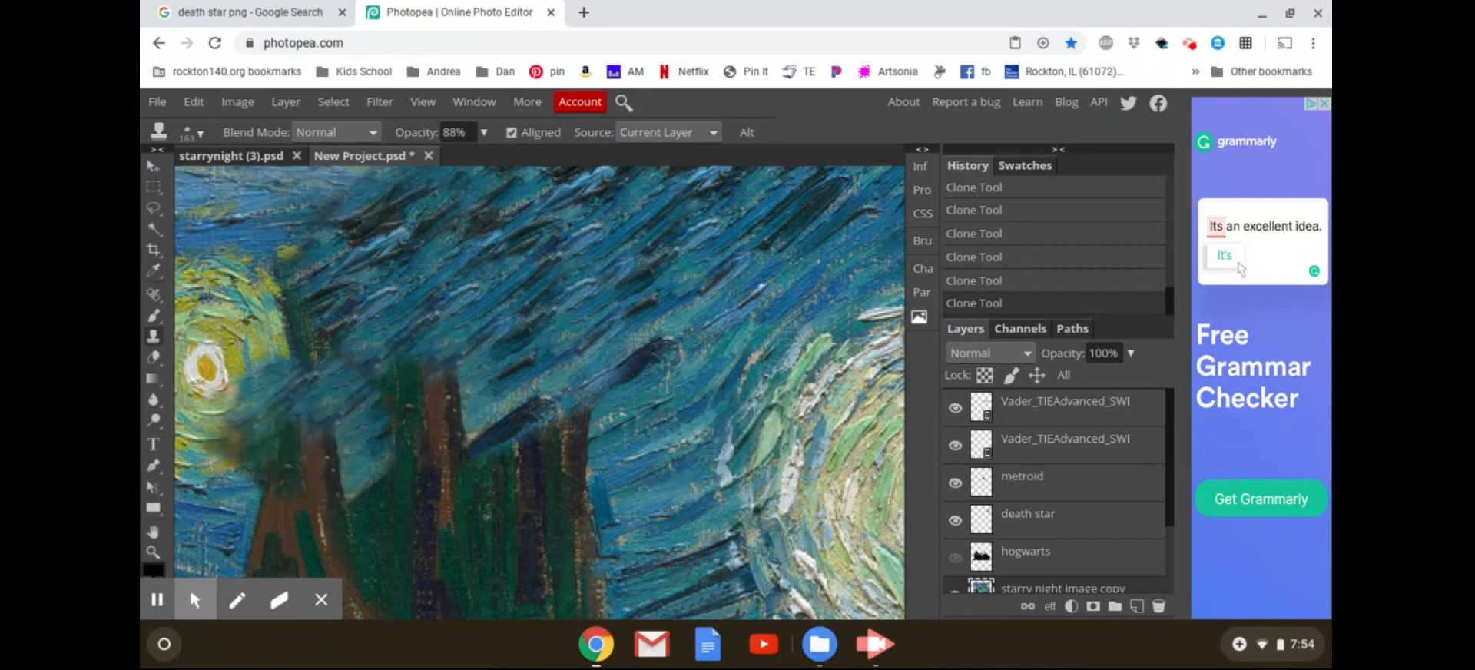
Clone sky over the remaining cypress top beside the small yellow star and make the hogwarts layer visible again.
scroll(338, 422, down, 3)
scroll(338, 423, down, 2)
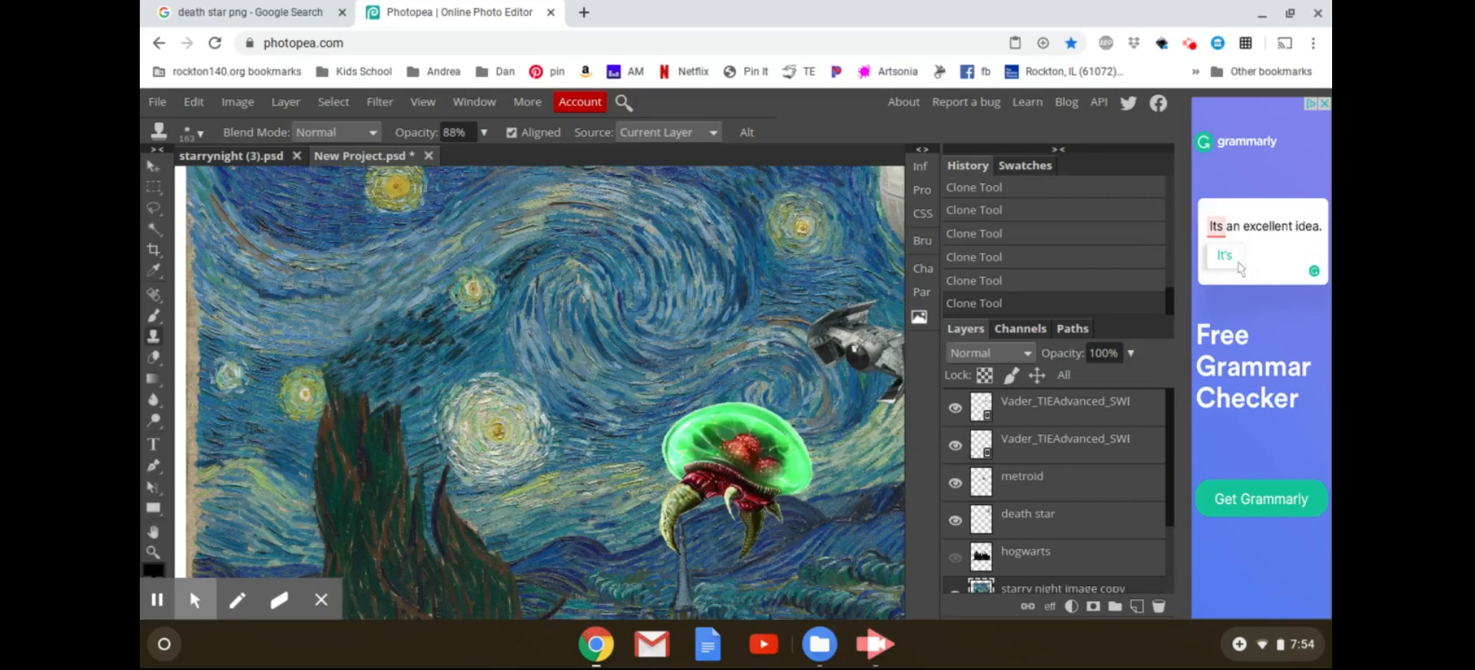
drag(315, 434, 351, 428)
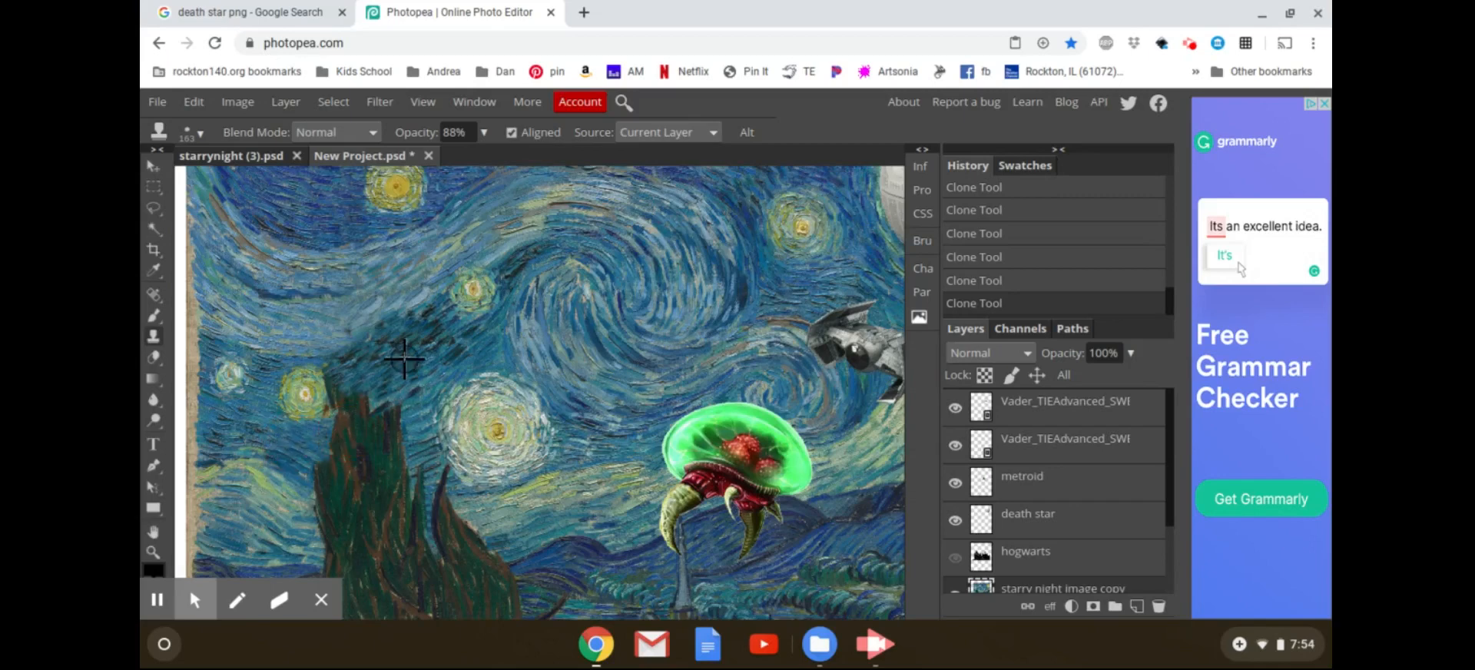
drag(365, 383, 401, 386)
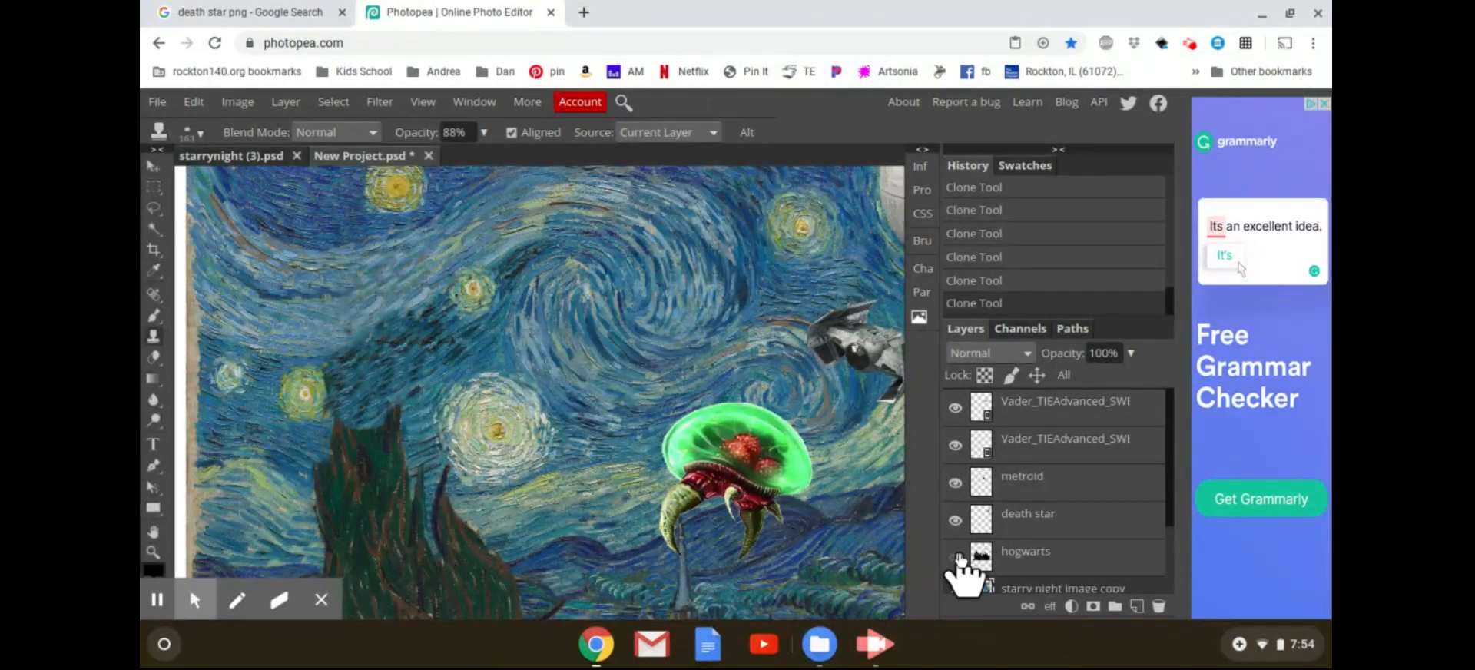
click(955, 558)
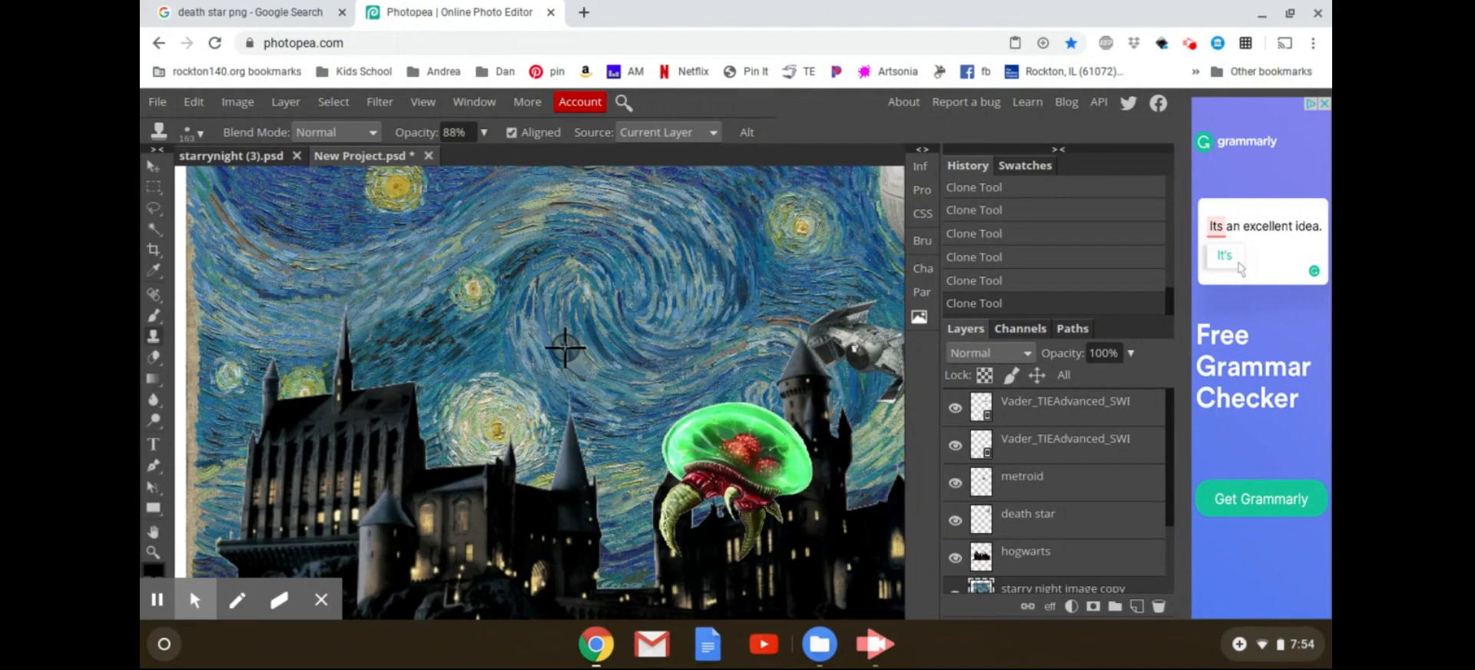
scroll(565, 348, down, 2)
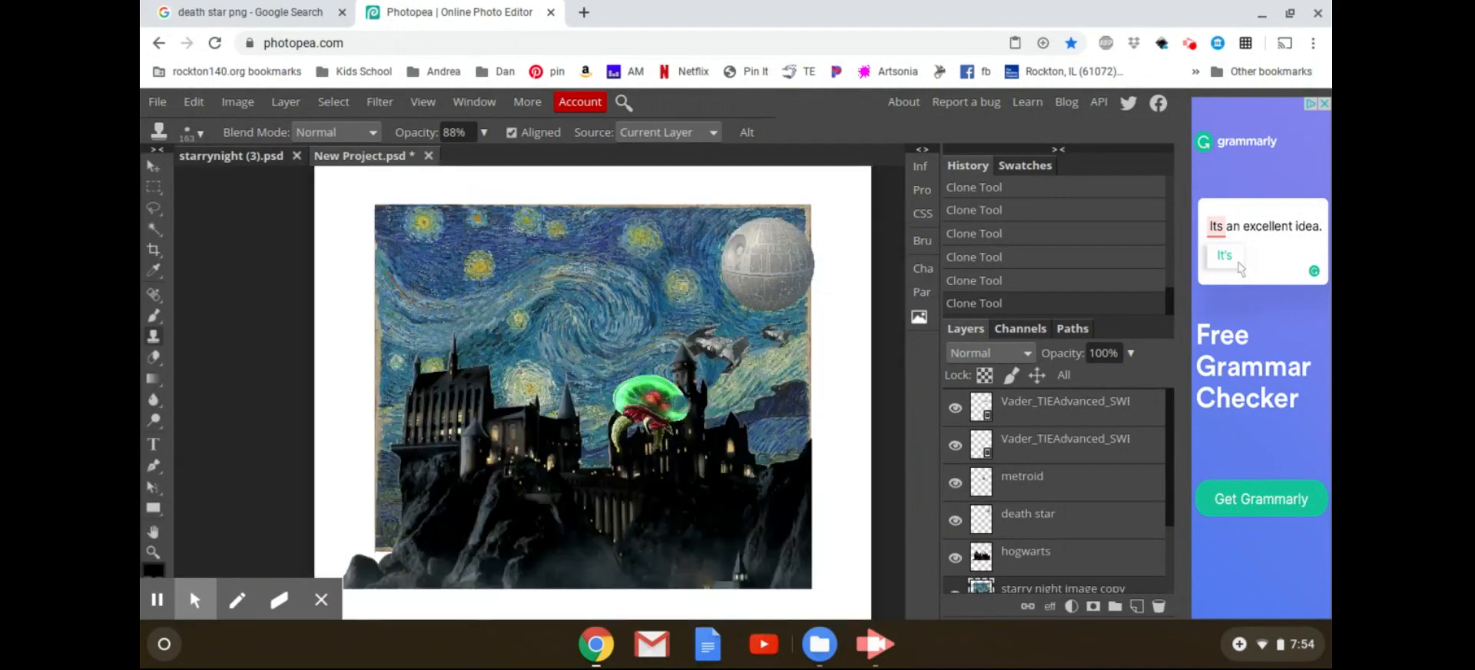
Move the metroid into the sky between the upper stars and the large swirl and scale it to 73.65%.
click(1060, 486)
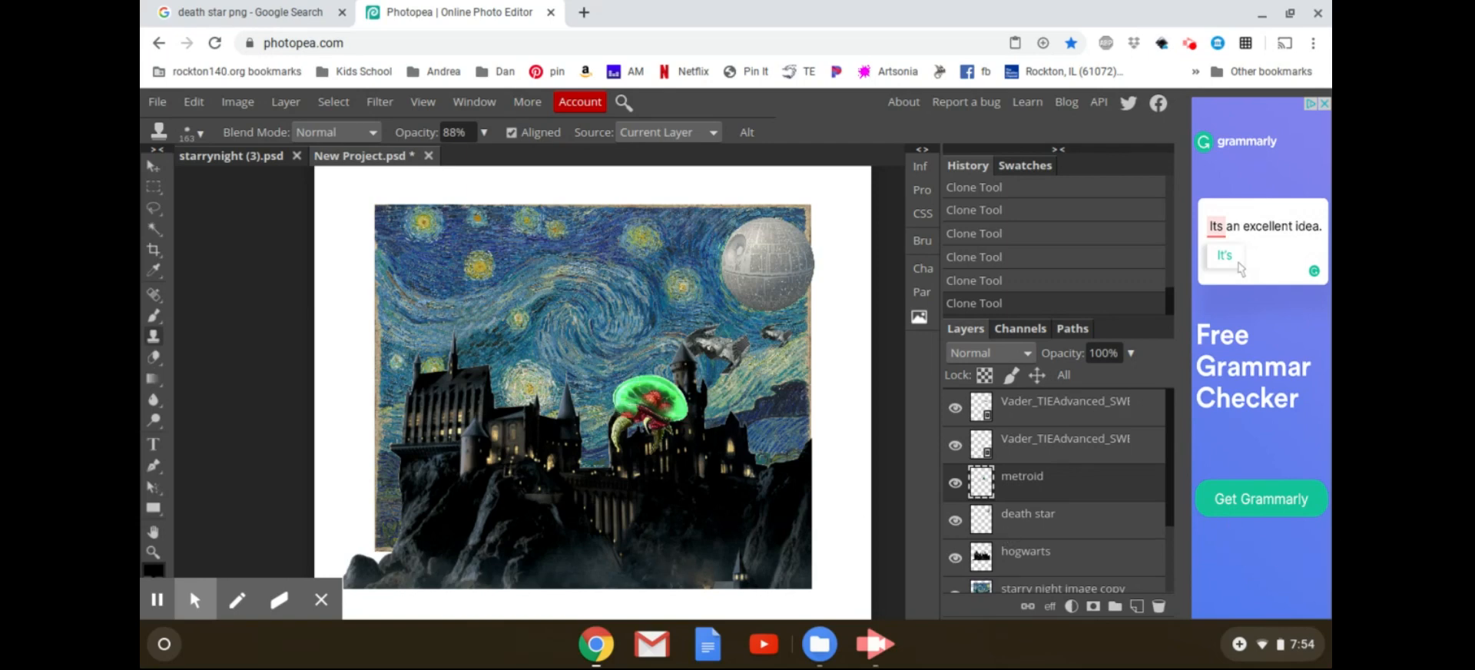
click(153, 166)
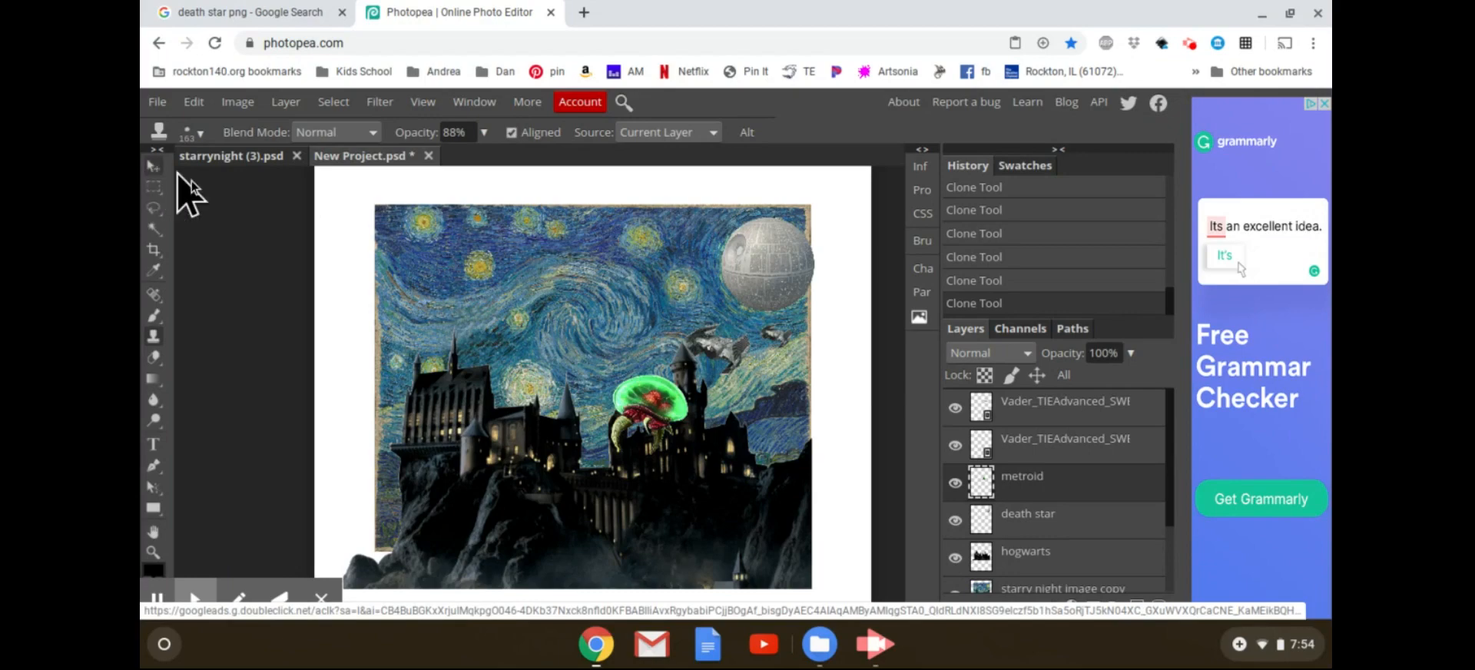
drag(660, 415, 565, 281)
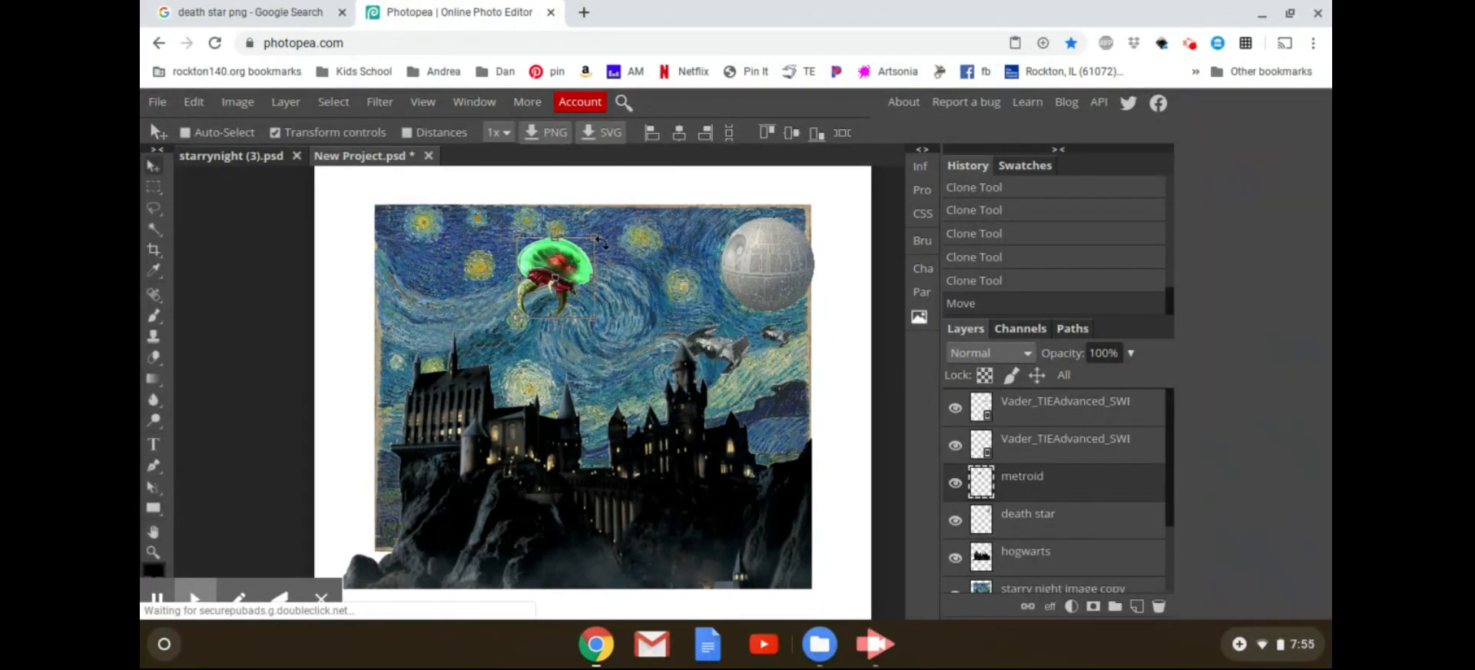
drag(592, 254, 579, 263)
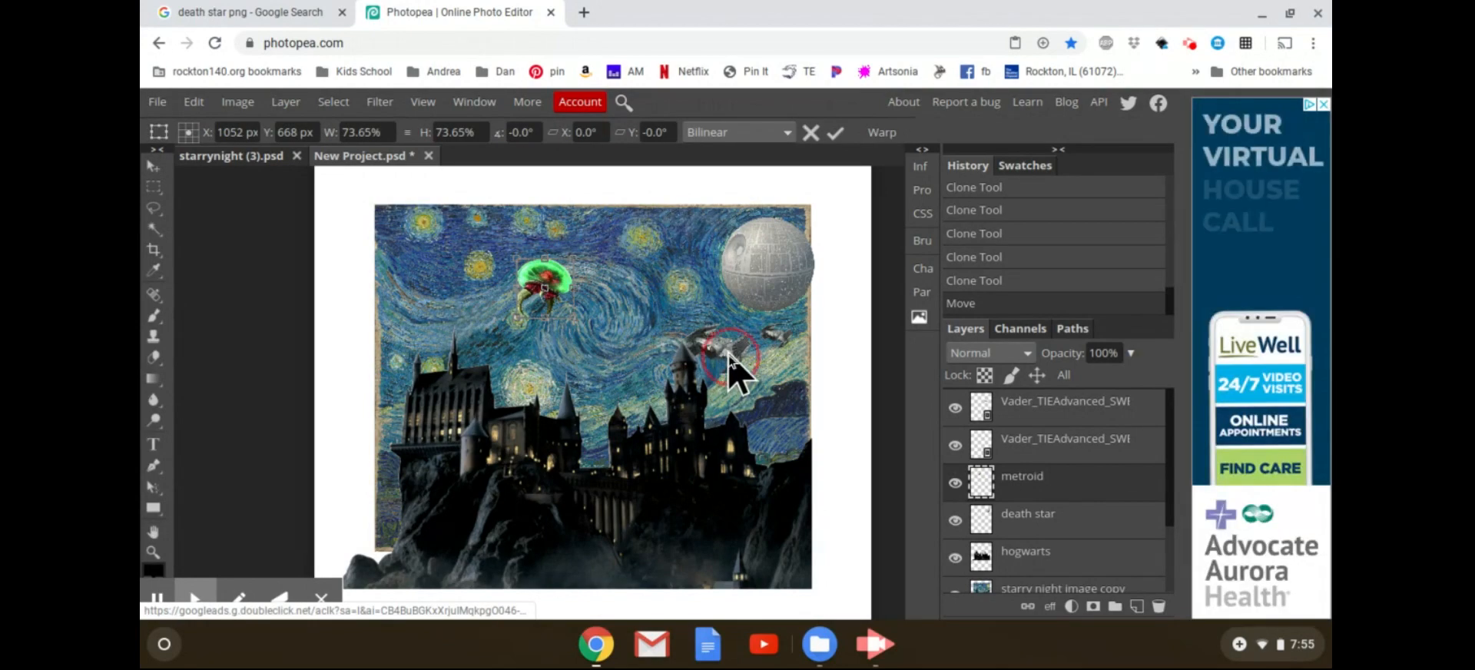
drag(730, 358, 717, 342)
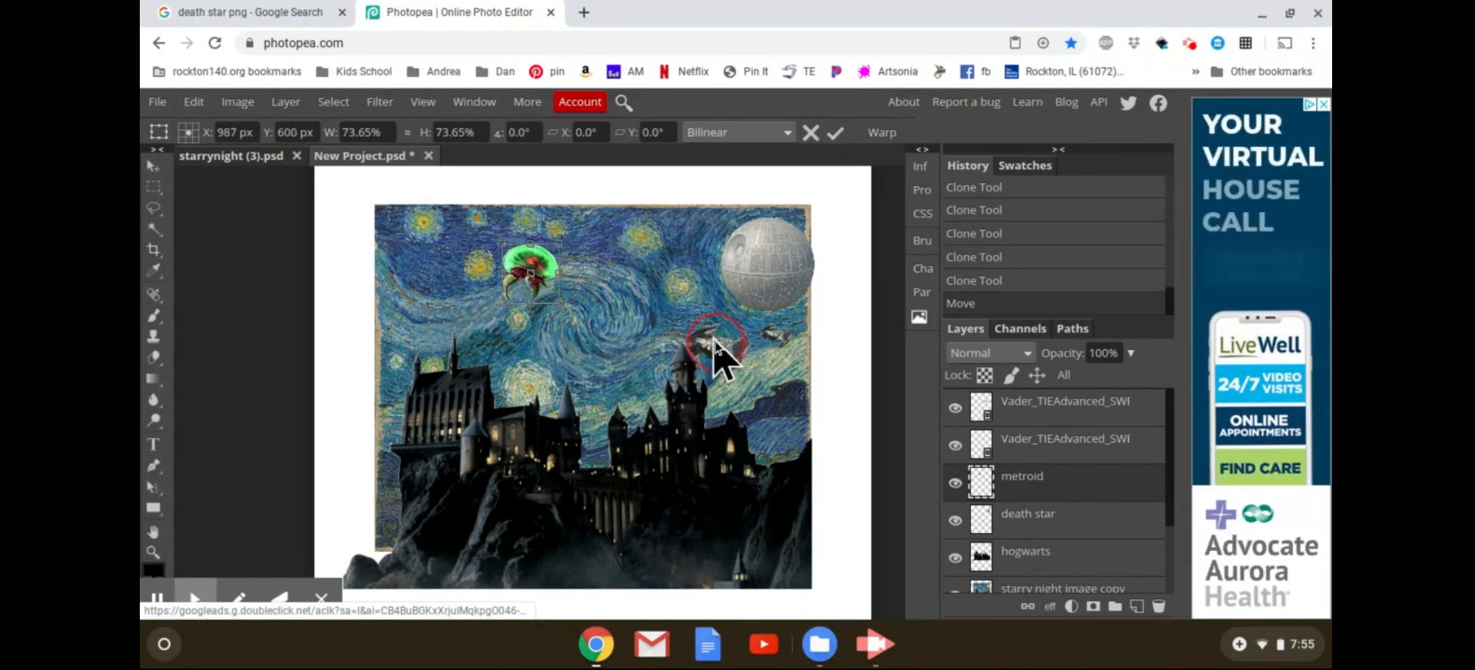
Move the larger Vader TIE fighter up and inward so it flies in the sky above the tallest castle tower.
click(1064, 444)
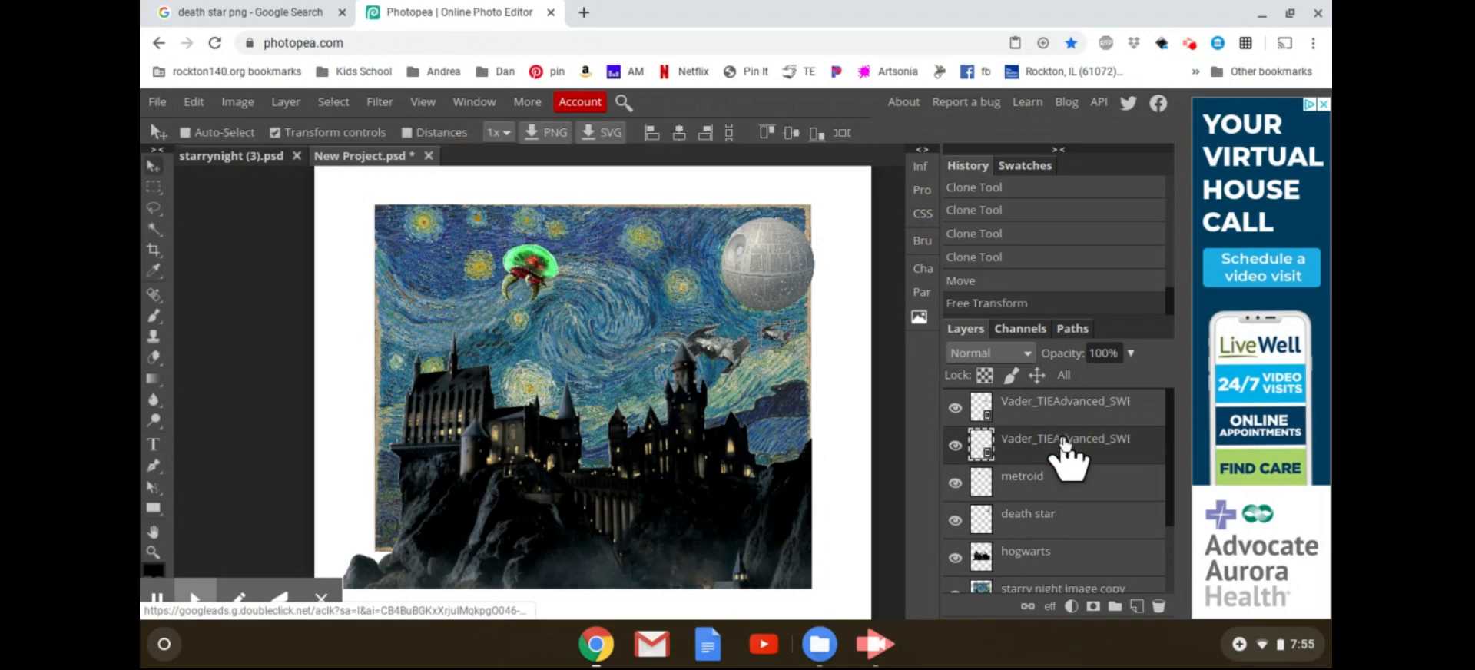
click(1057, 407)
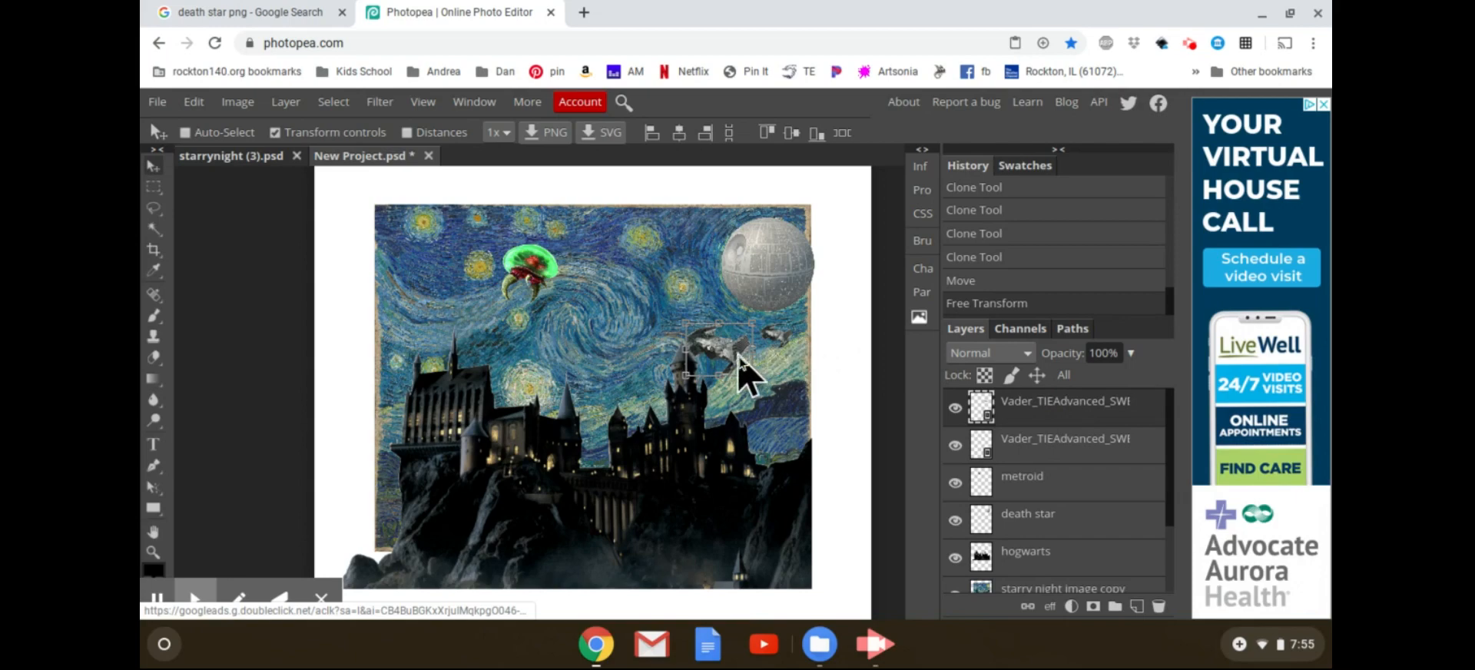
drag(730, 372, 674, 329)
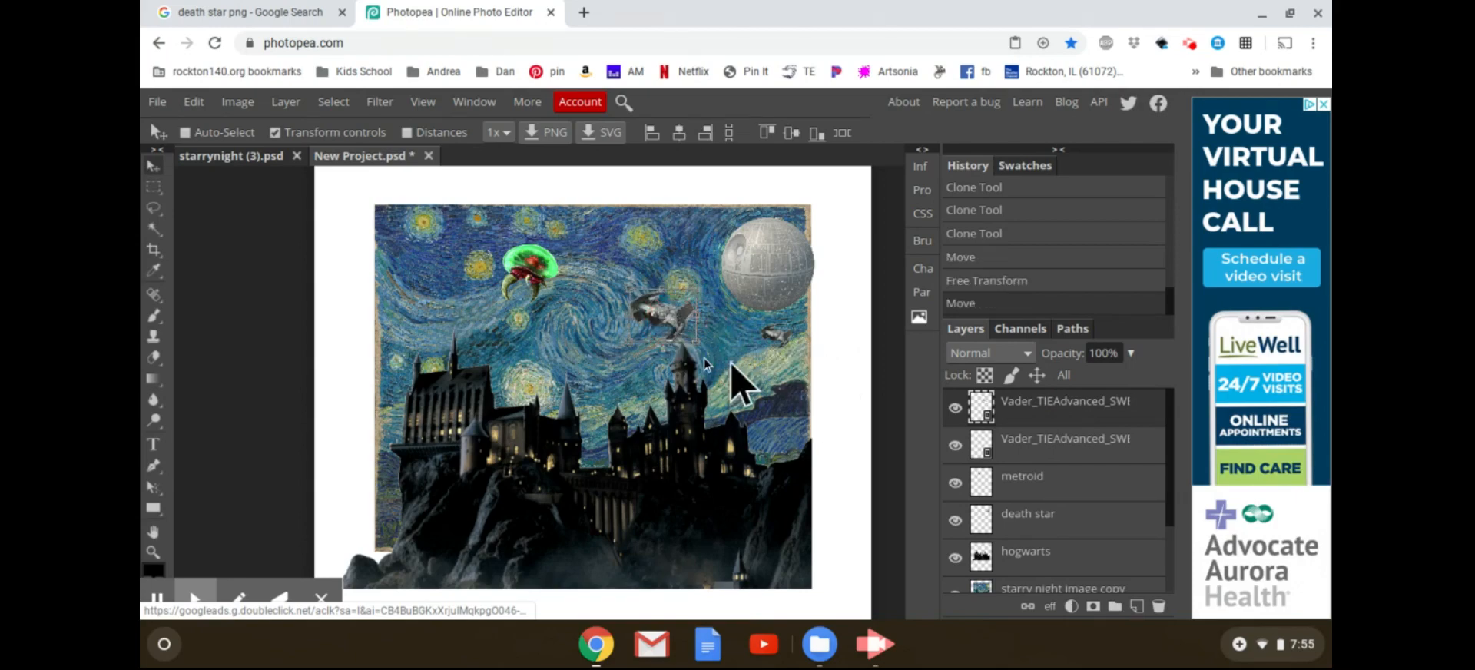
Crop the canvas to the edges of the painting, cutting off the white border and the rocks below it.
click(157, 251)
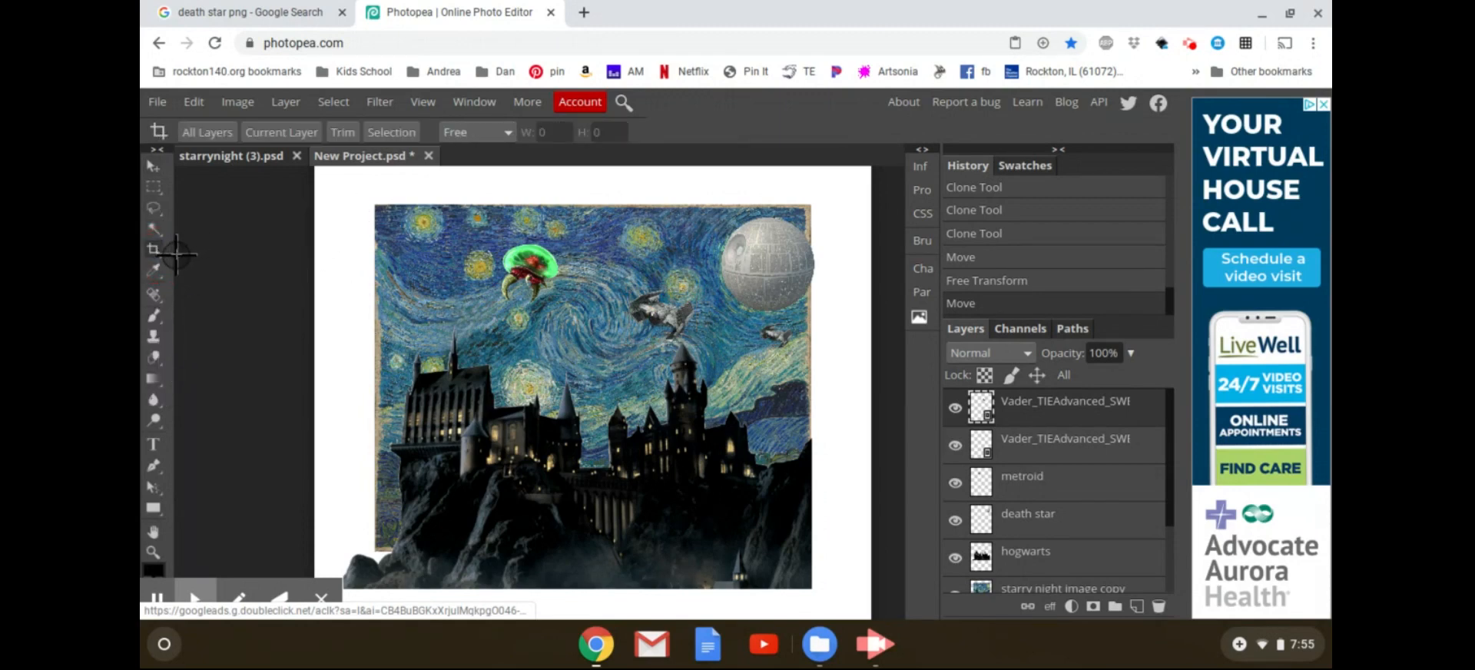
drag(364, 195, 812, 548)
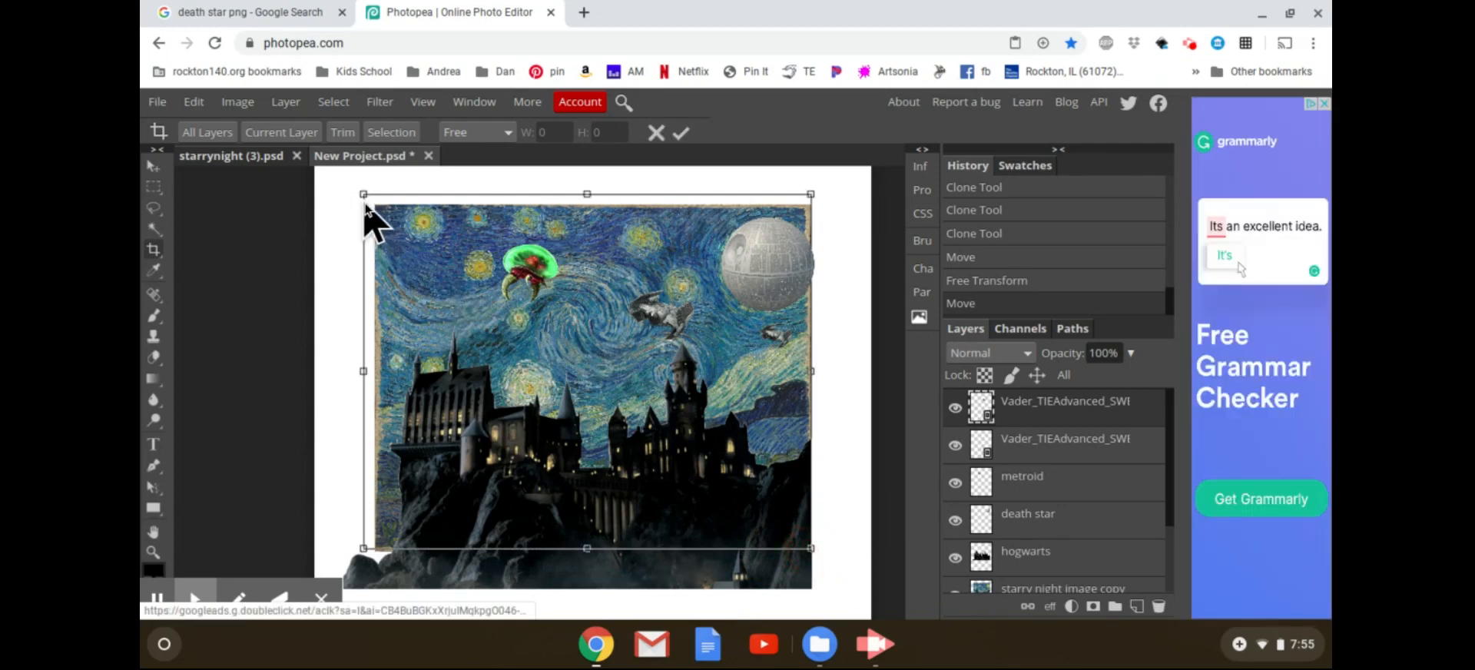
drag(363, 195, 373, 208)
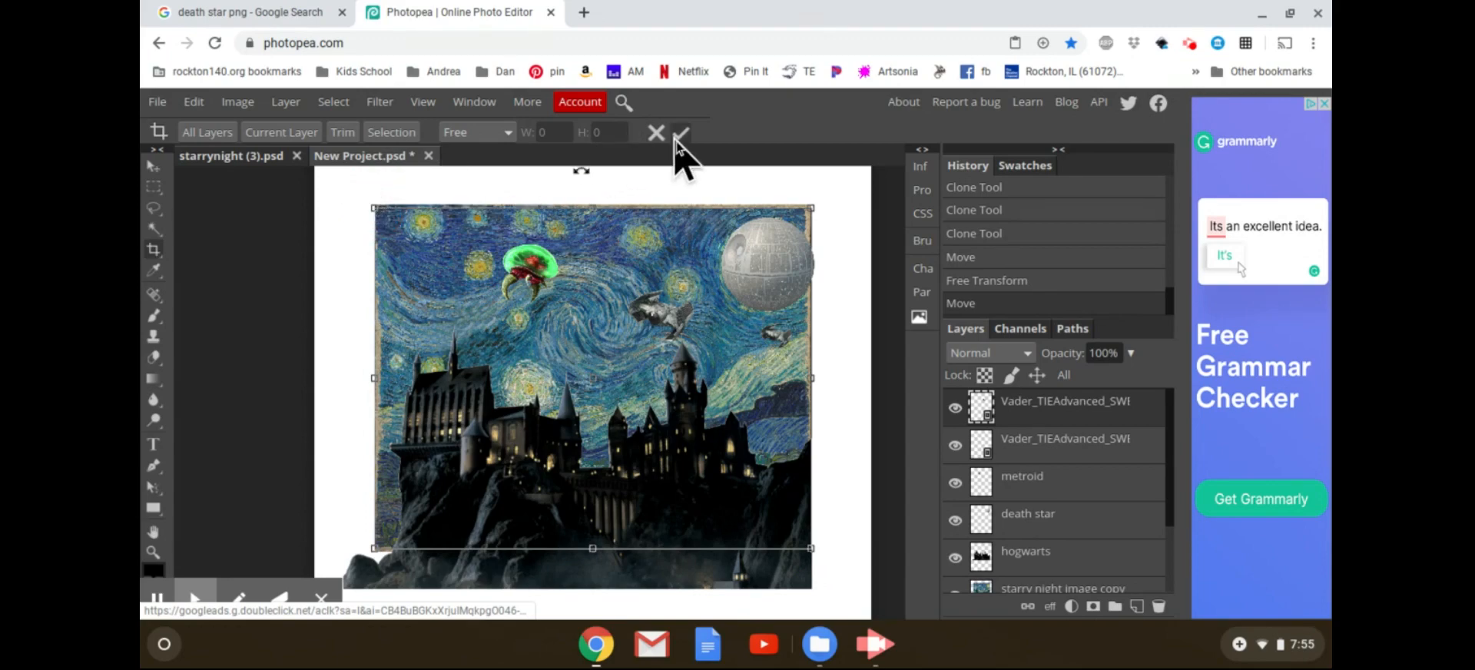
click(677, 135)
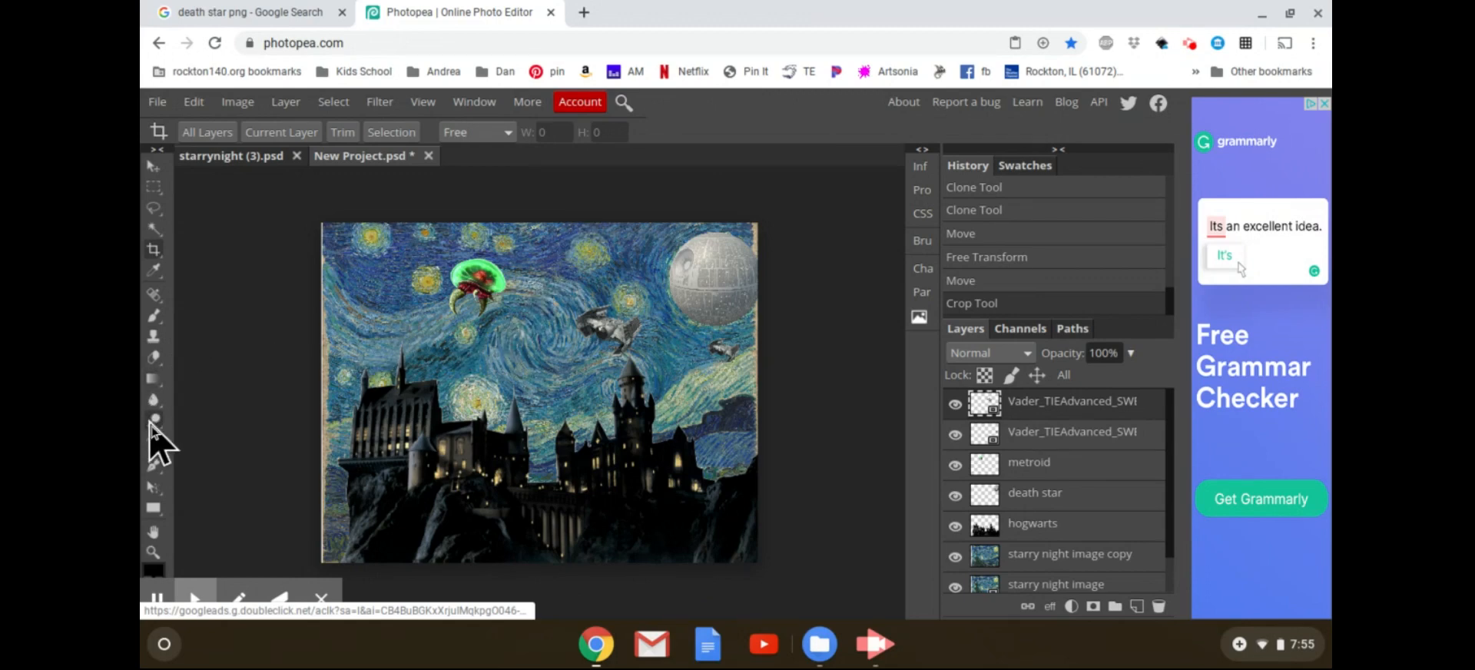
click(153, 446)
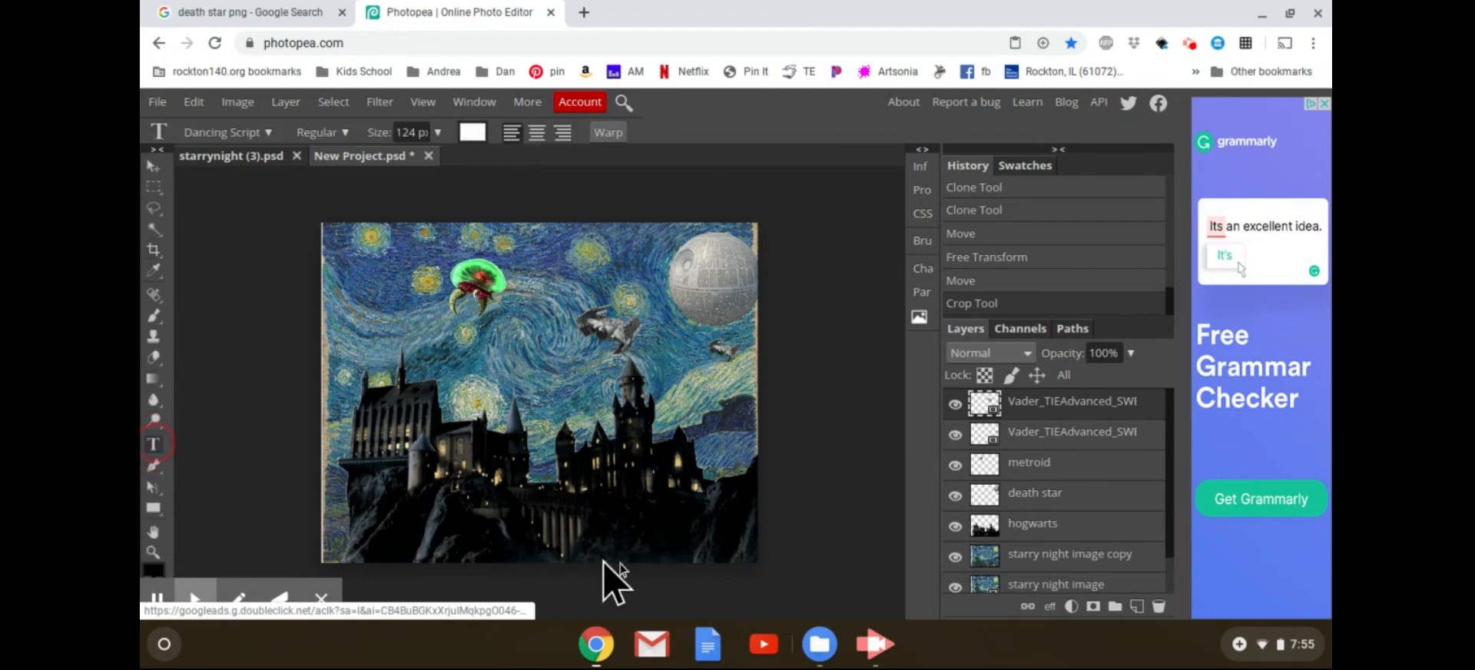
click(635, 528)
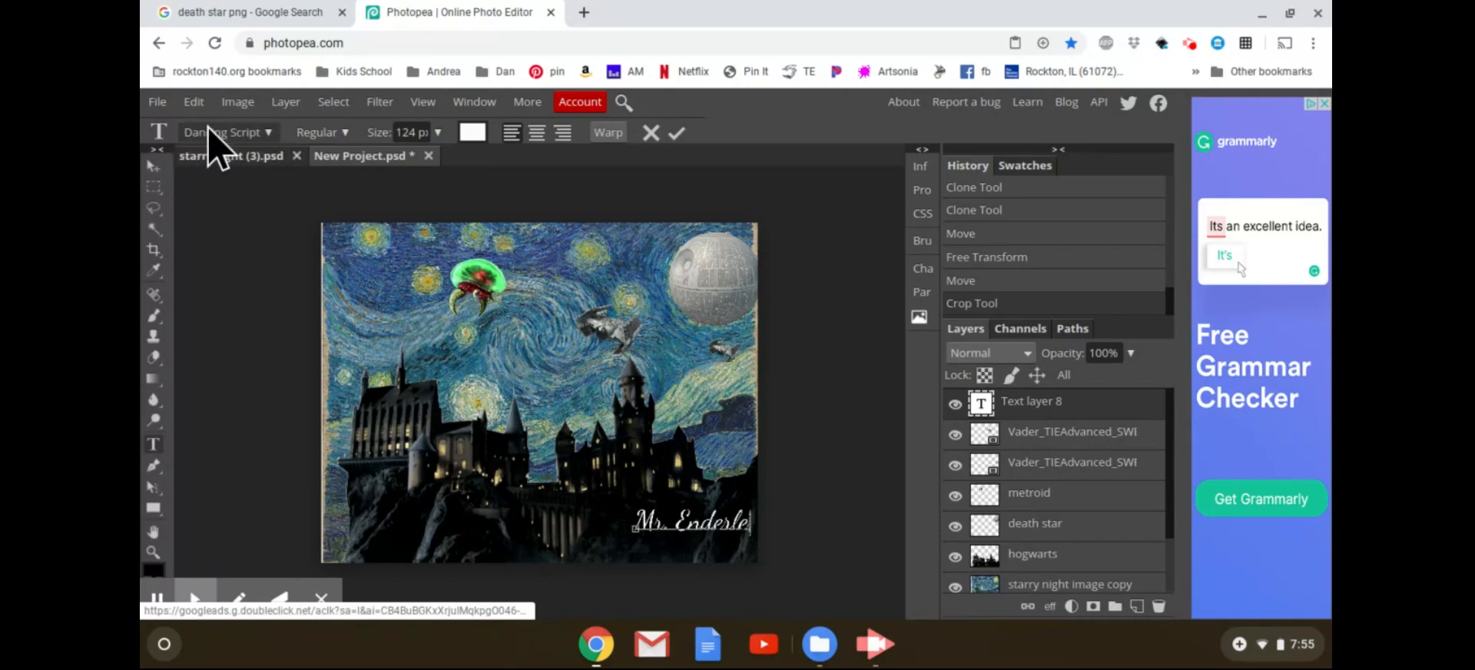
click(268, 134)
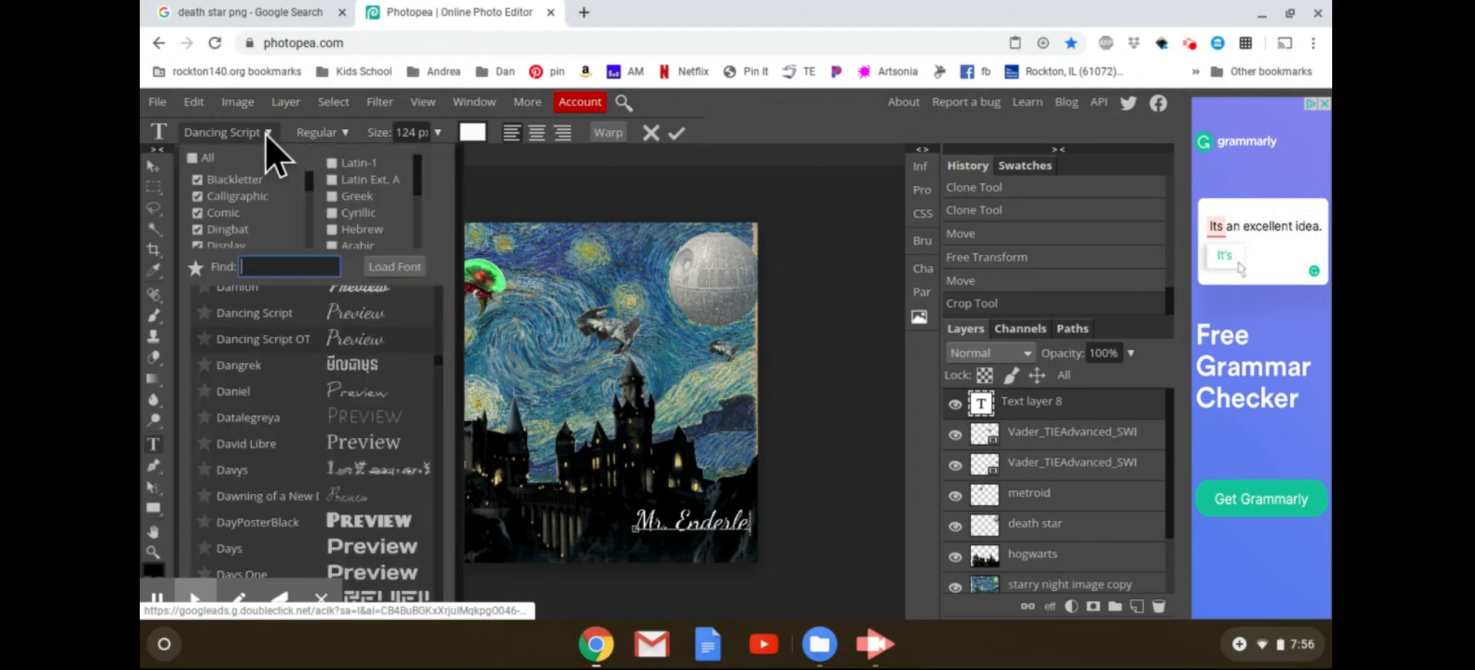
click(318, 349)
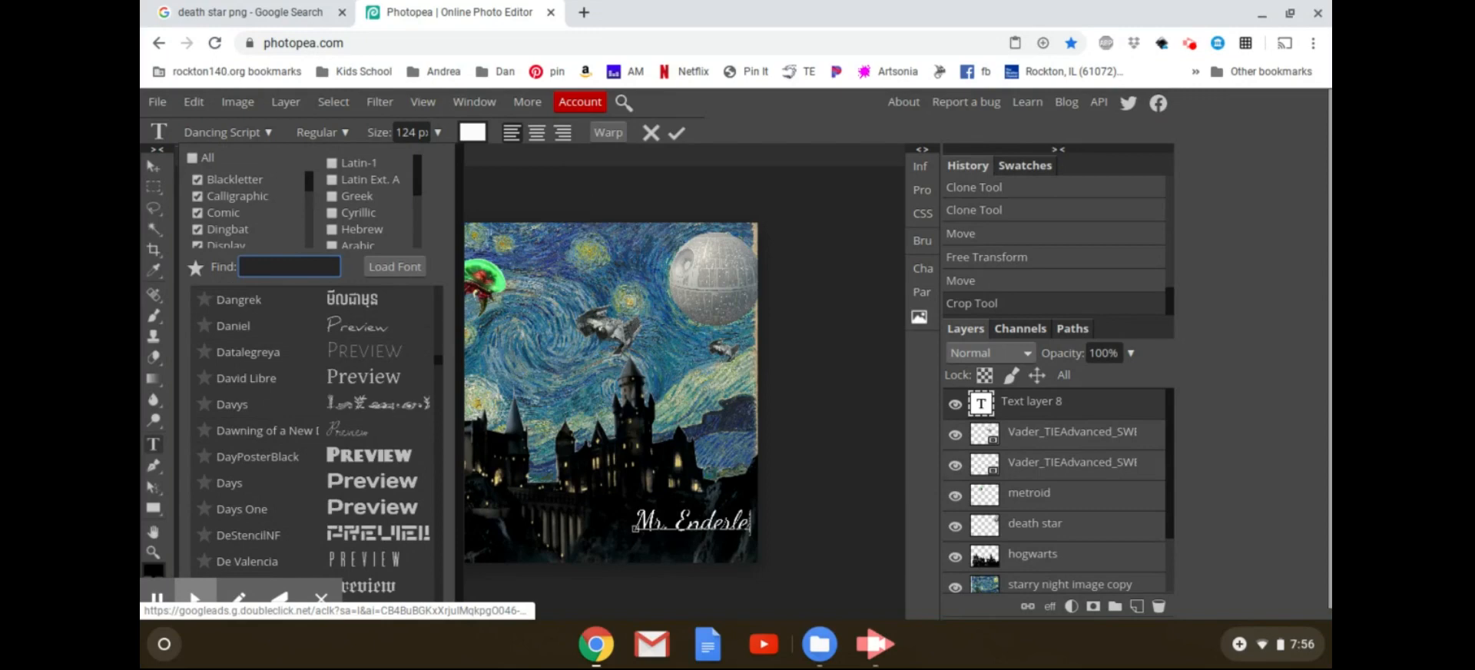
key(Escape)
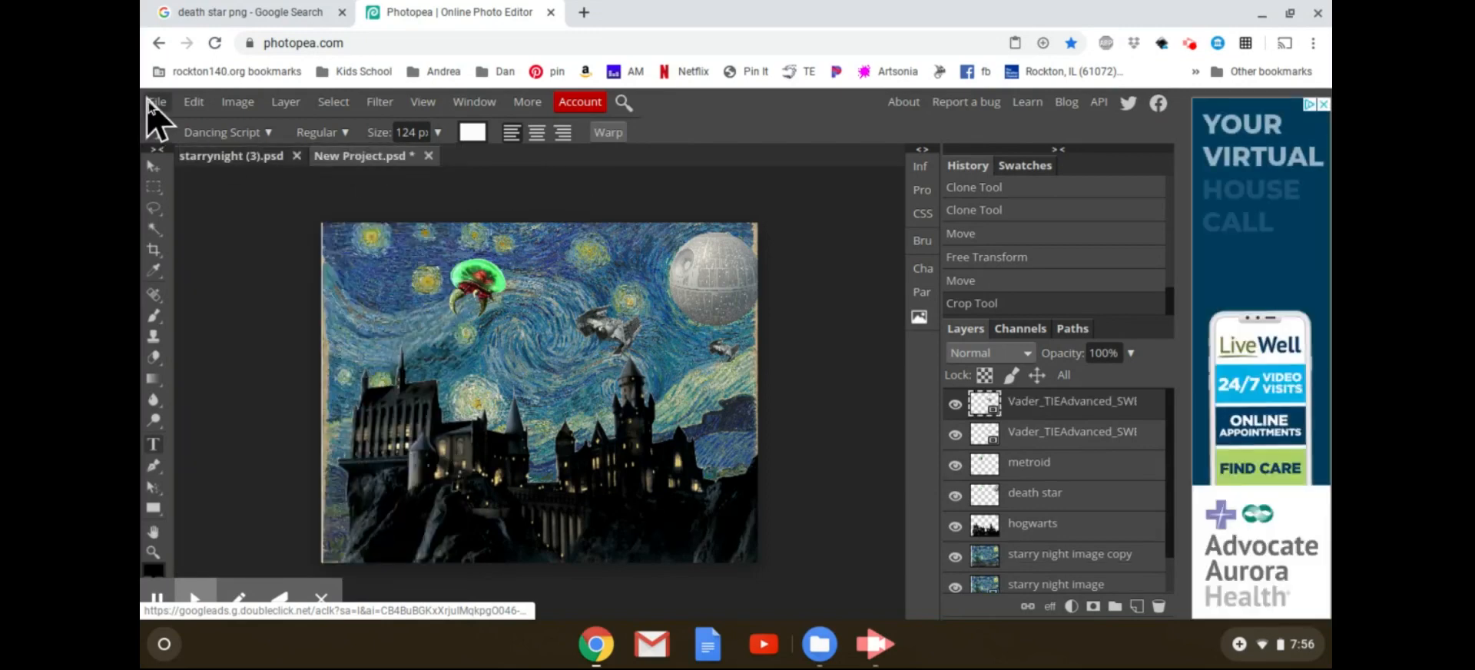
Save the project as a PSD file named New Project.psd.
click(159, 102)
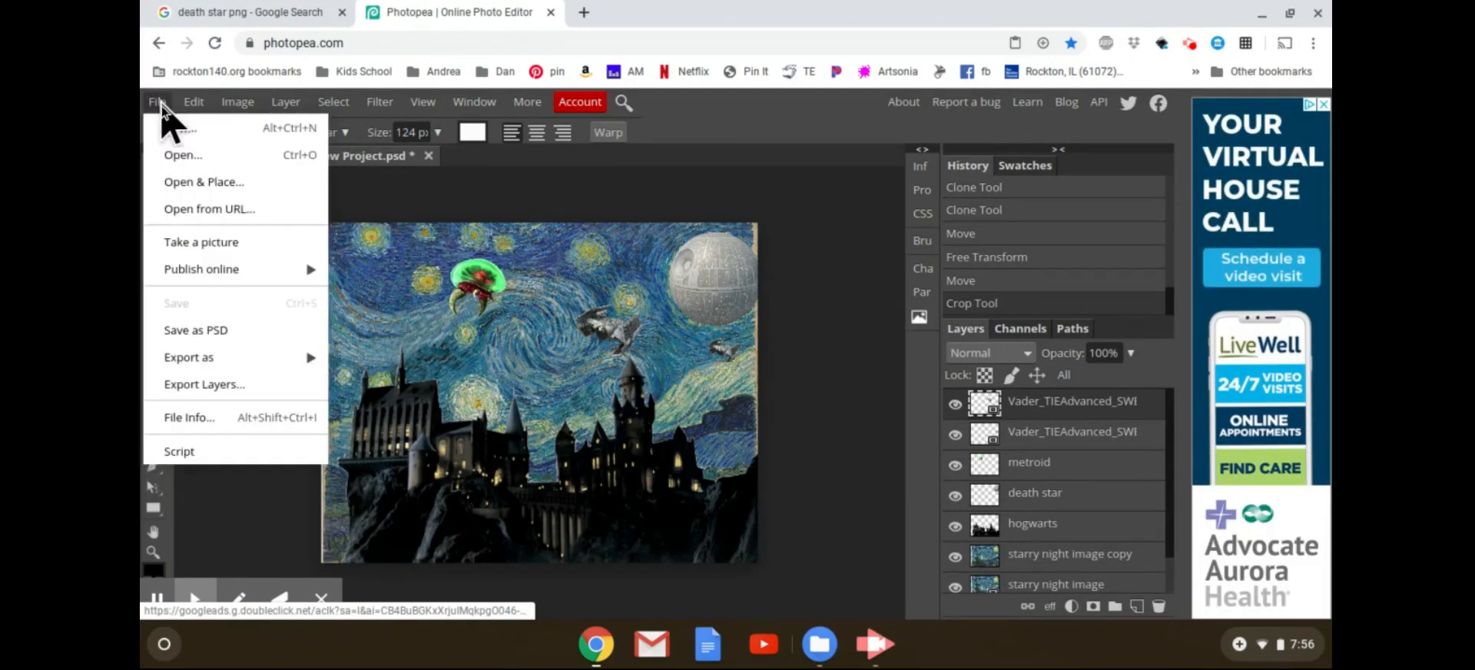
click(217, 332)
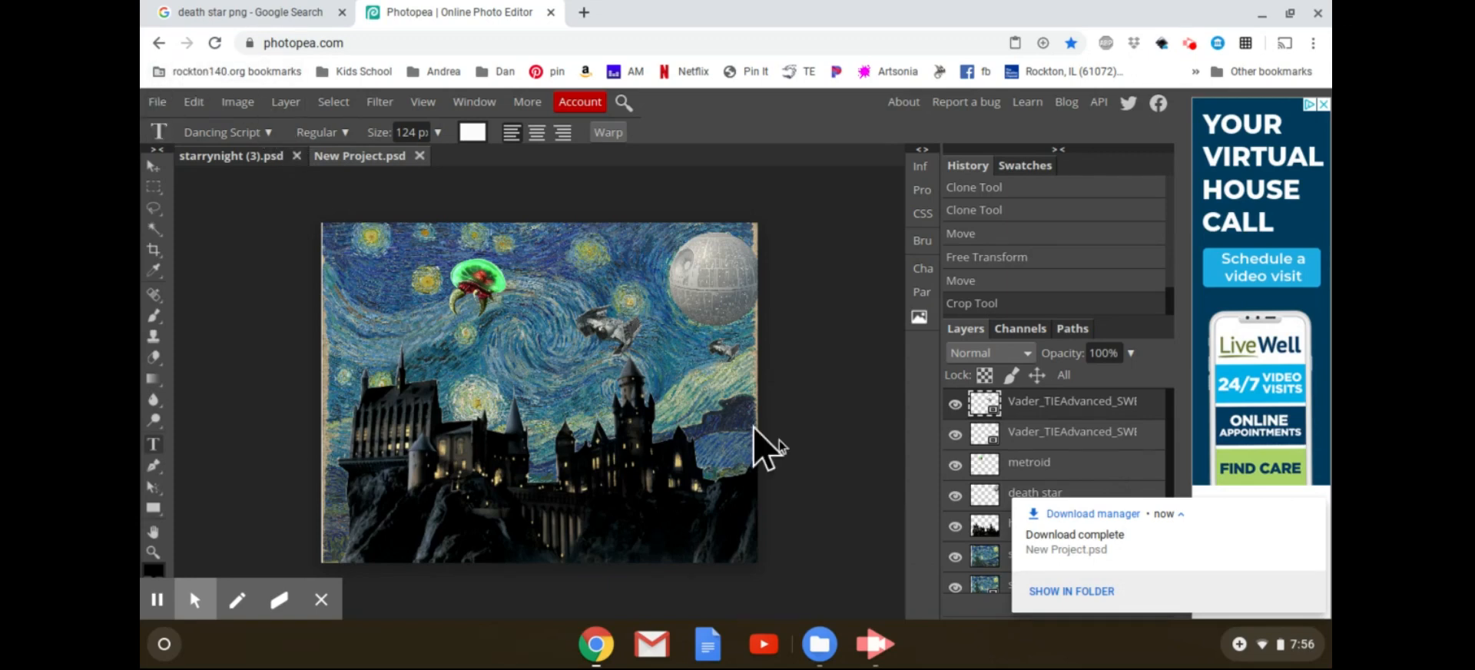
Sign the artwork with the artist's name in white 124 px Dancing Script and place it over the rocks in the lower-right corner.
click(900, 494)
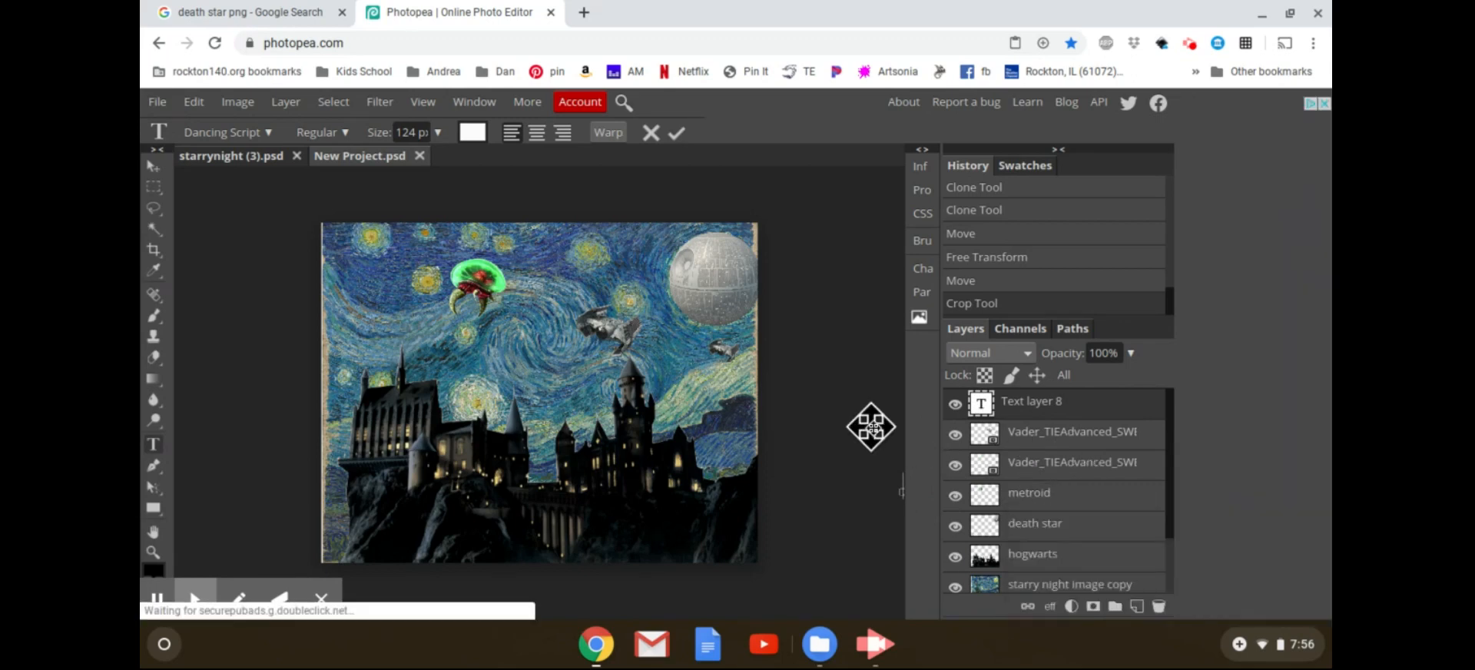
double_click(984, 409)
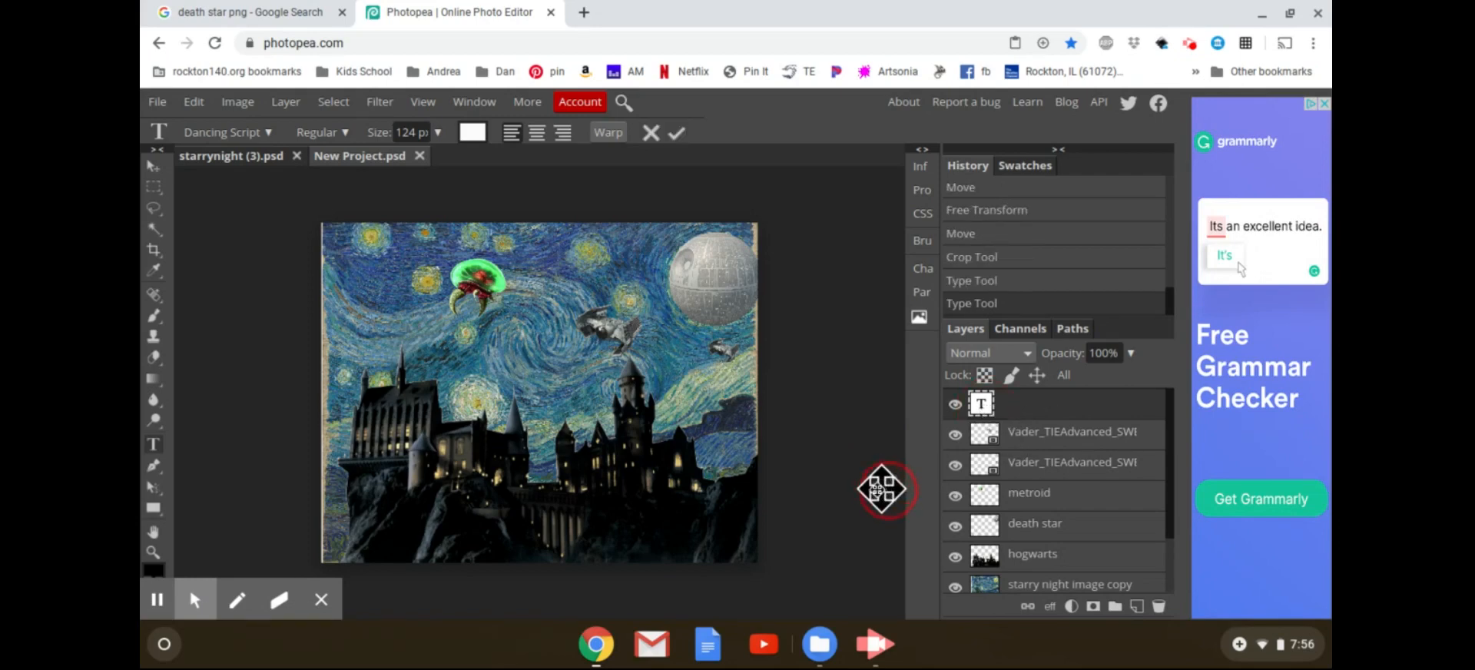
drag(881, 489, 675, 503)
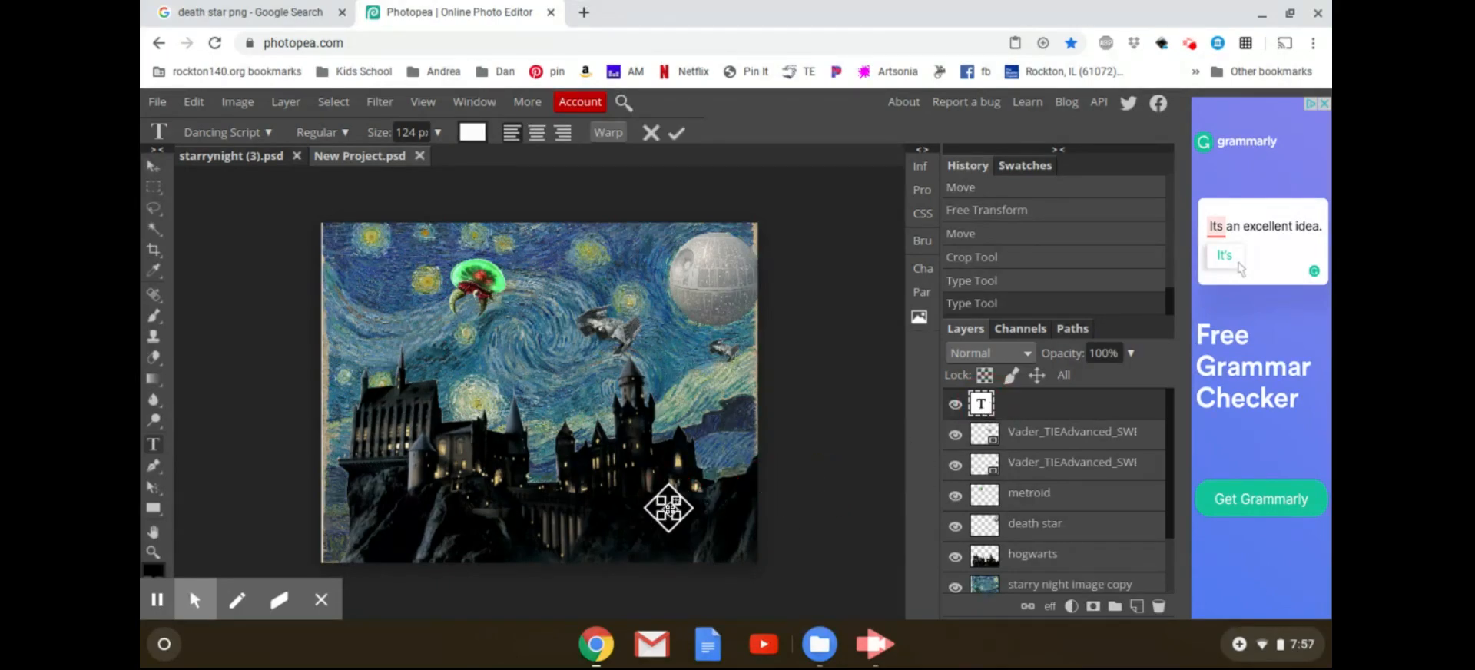
text(Ms. End)
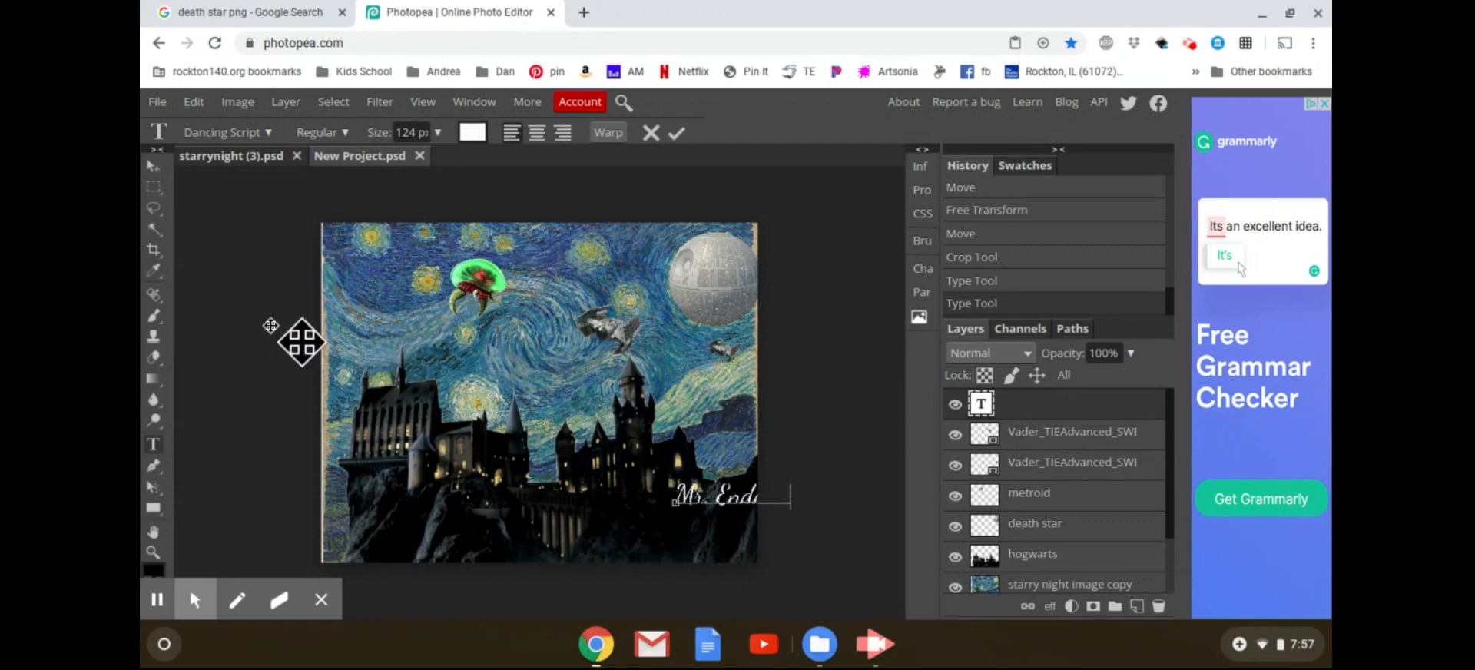
click(153, 167)
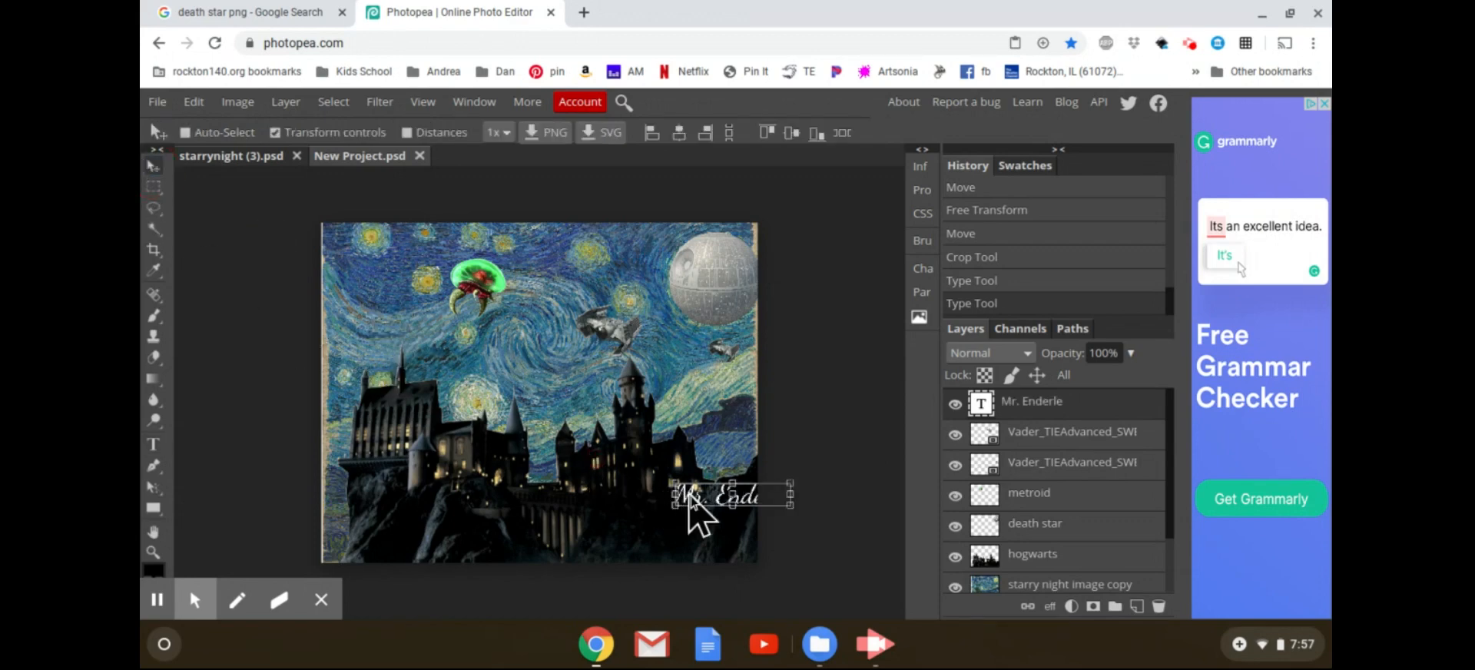
drag(692, 501, 643, 542)
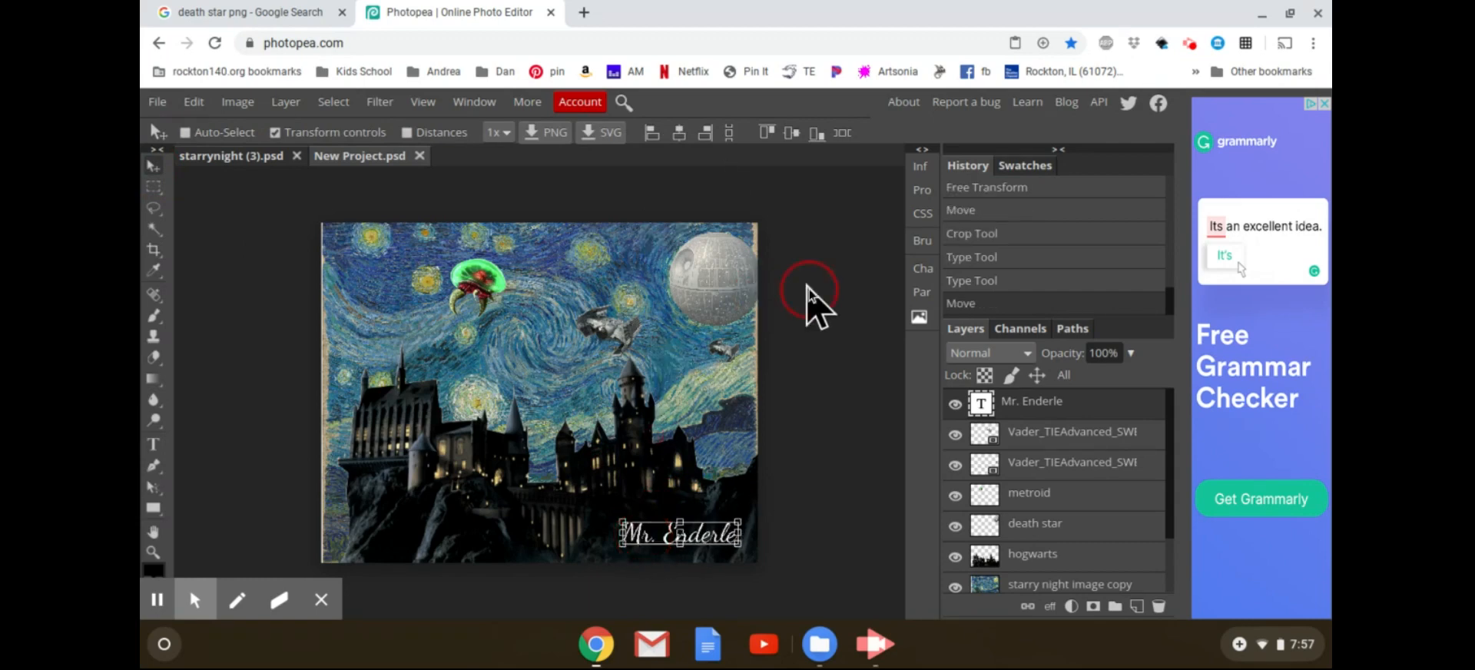
Export the signed artwork as a 1999 by 1561 px JPG at 70% quality.
click(172, 105)
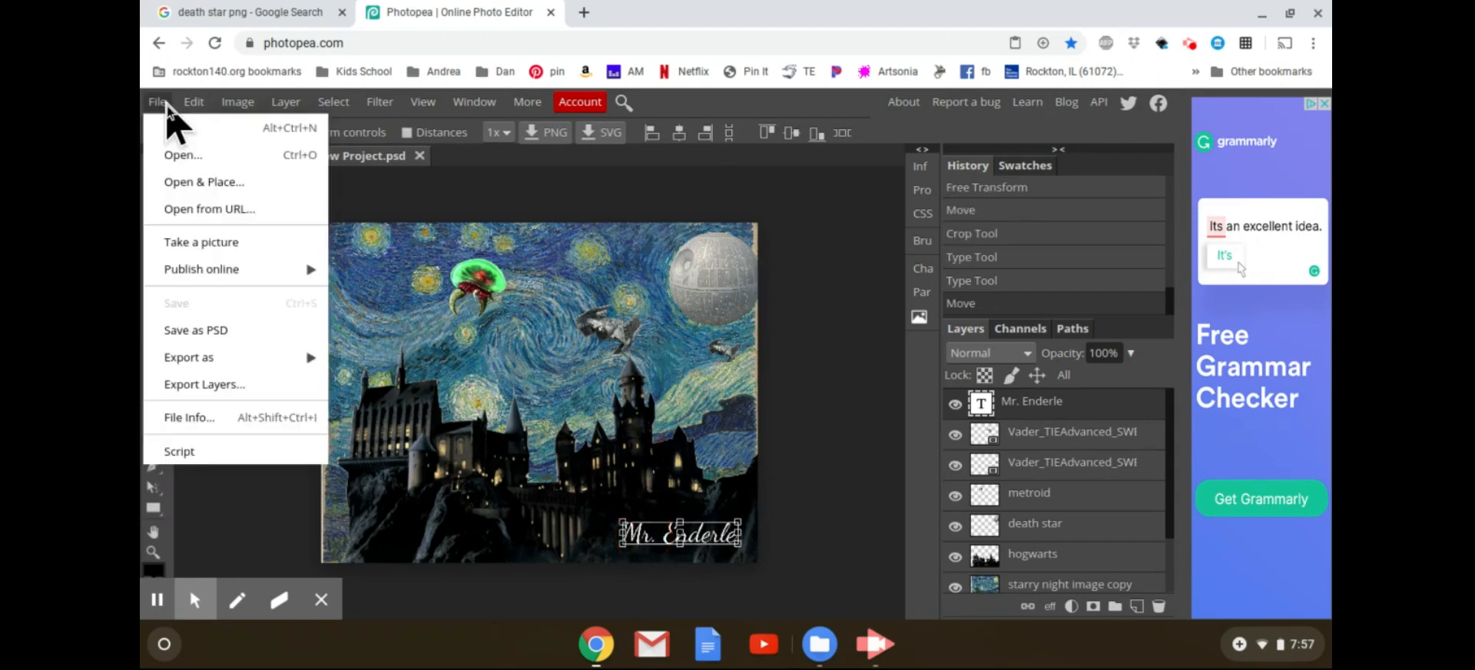
mouse_move(198, 364)
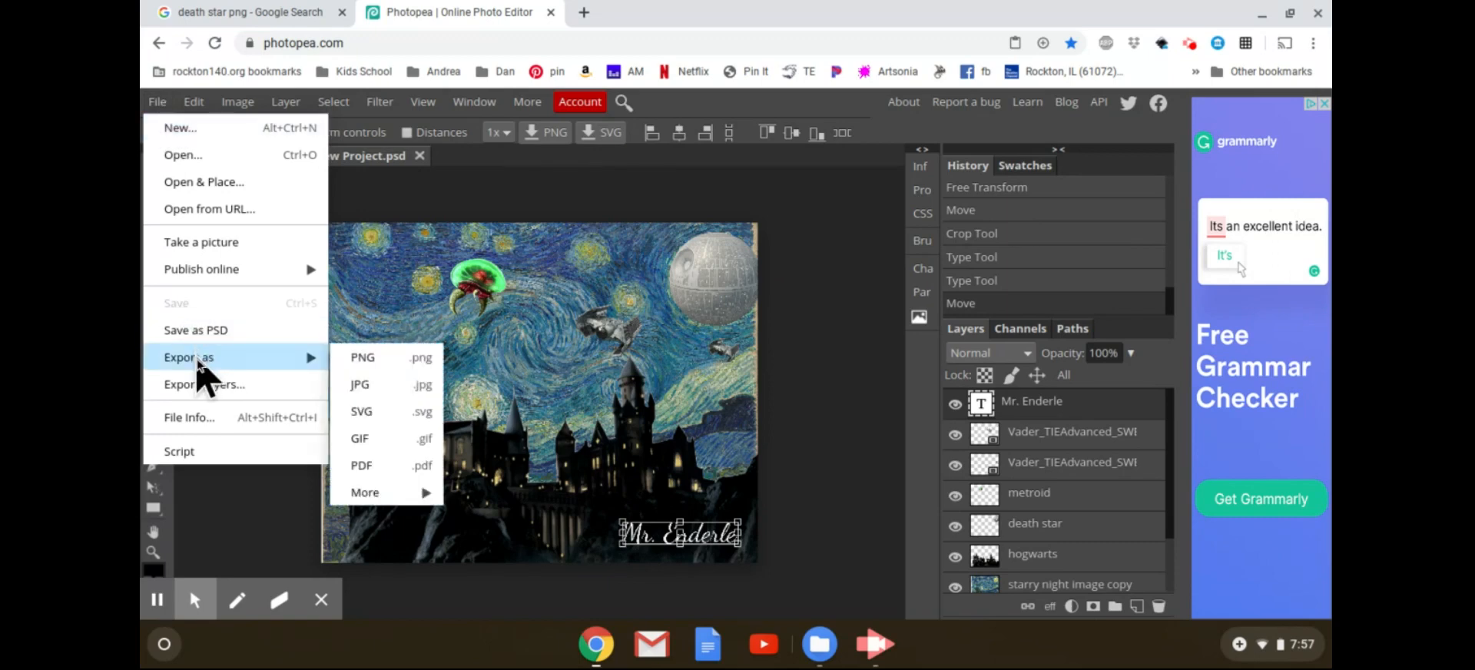
click(356, 390)
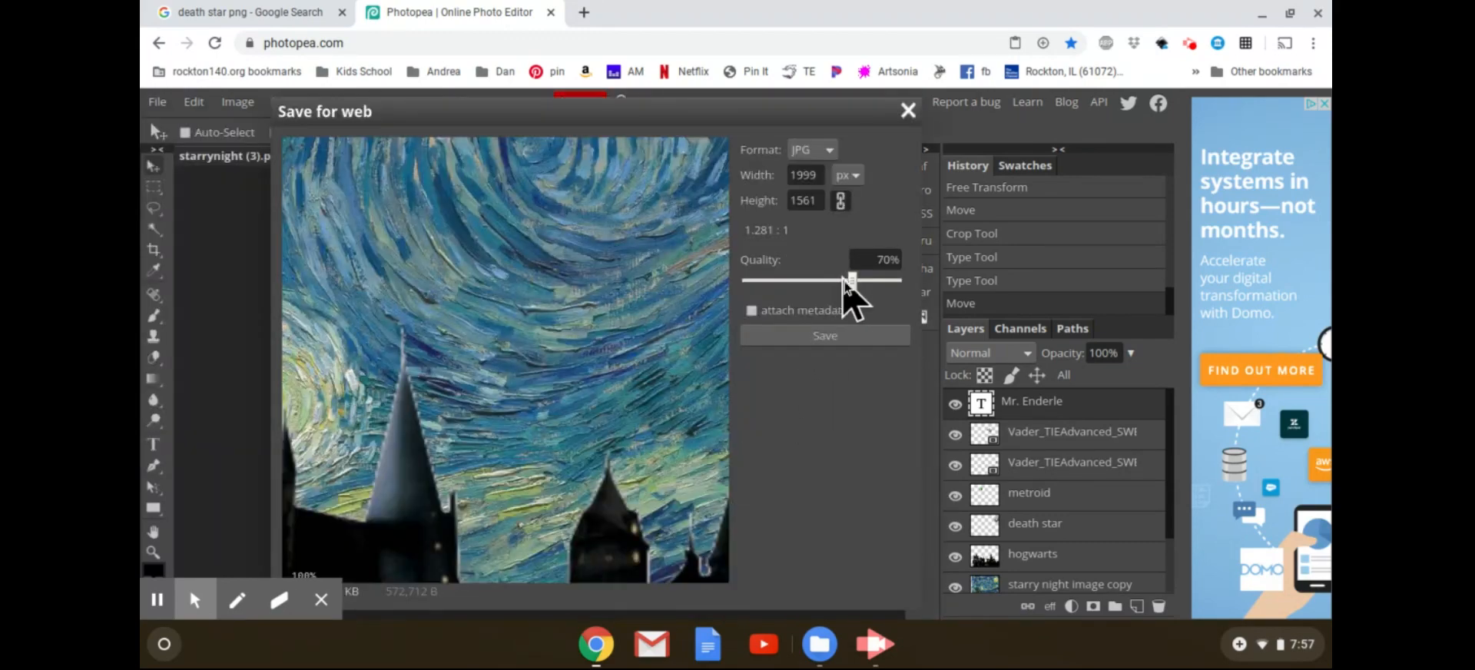
click(841, 336)
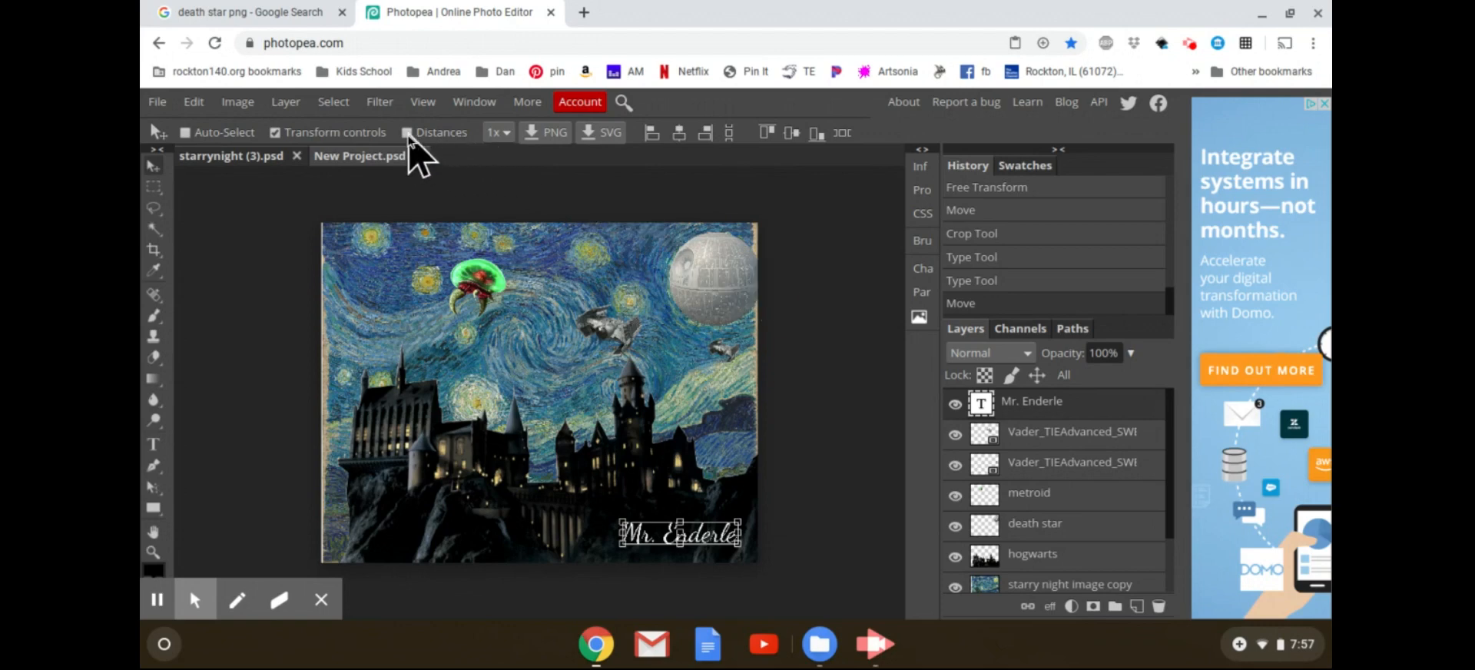
click(381, 103)
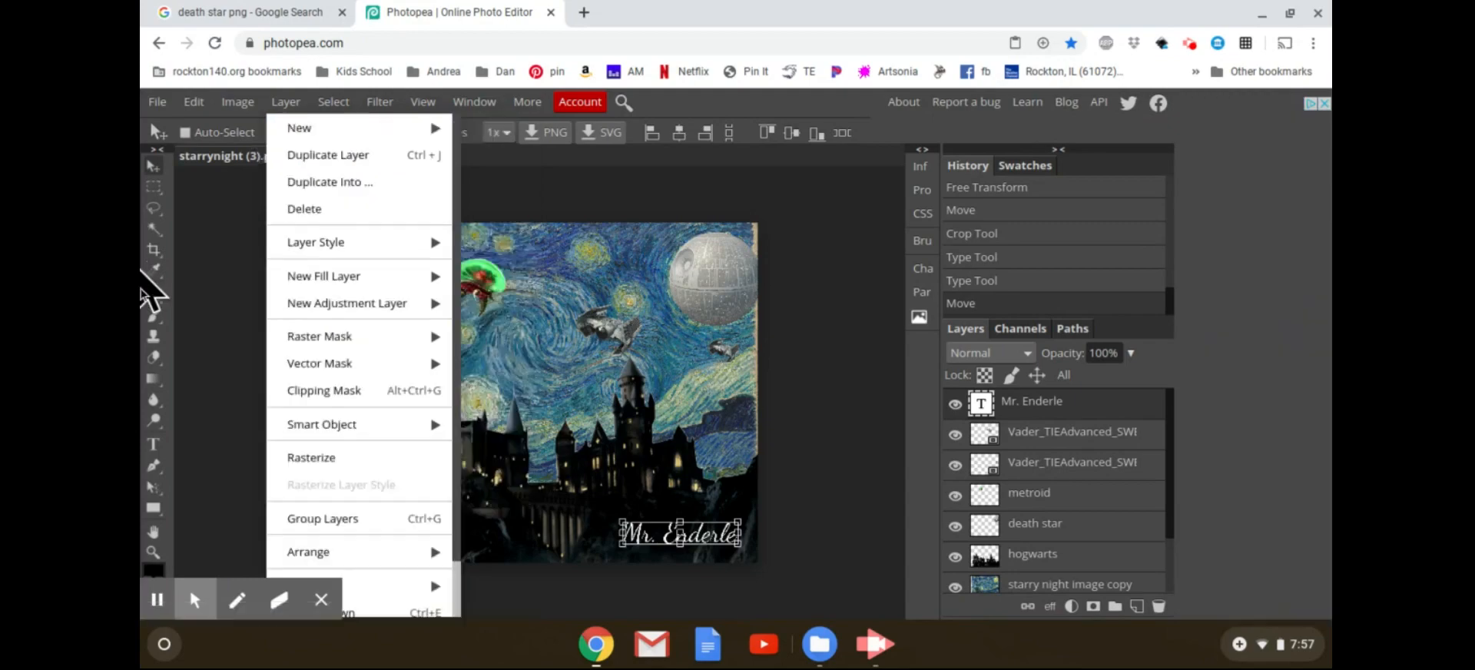
click(205, 420)
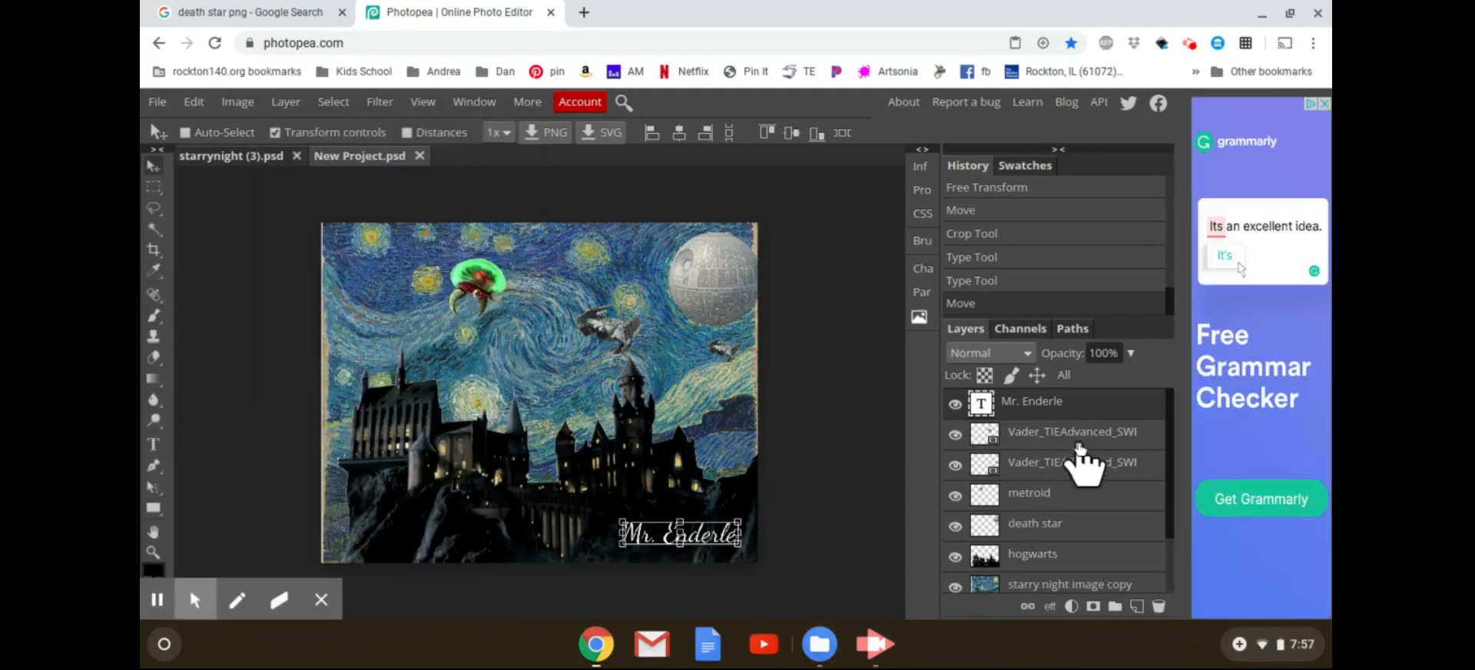